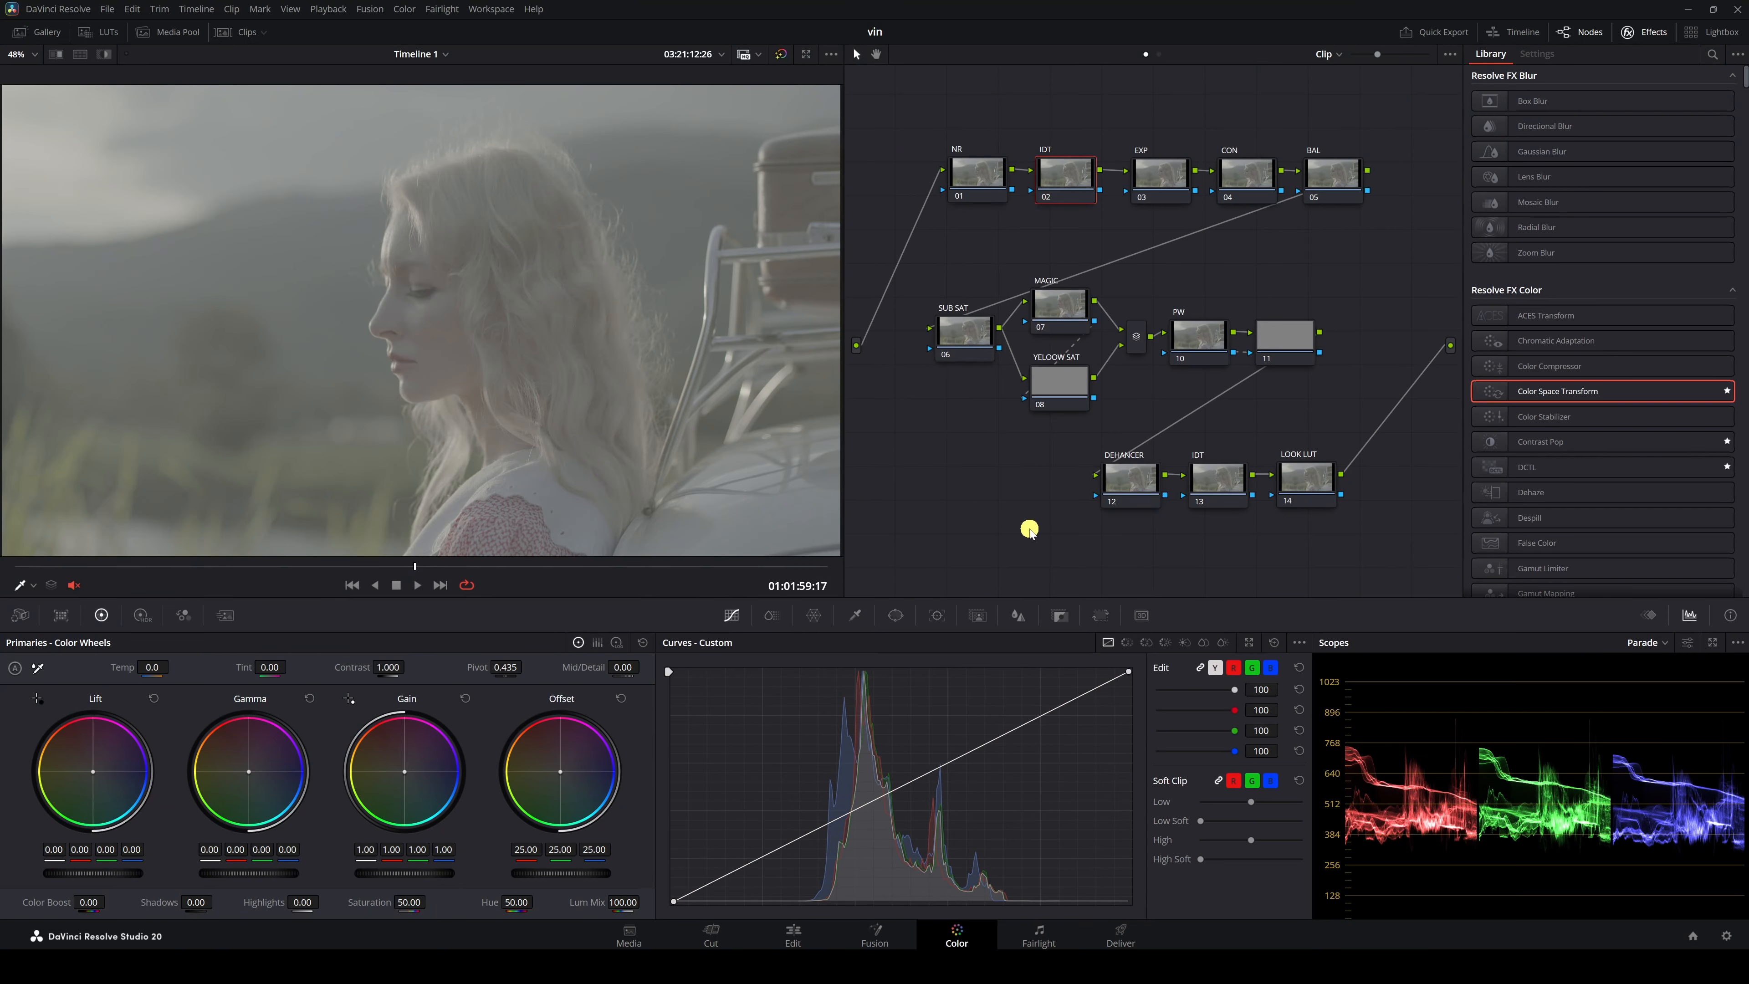
Step: Review the project's color management settings, including timeline and output color space, without changing them
left_click(1726, 935)
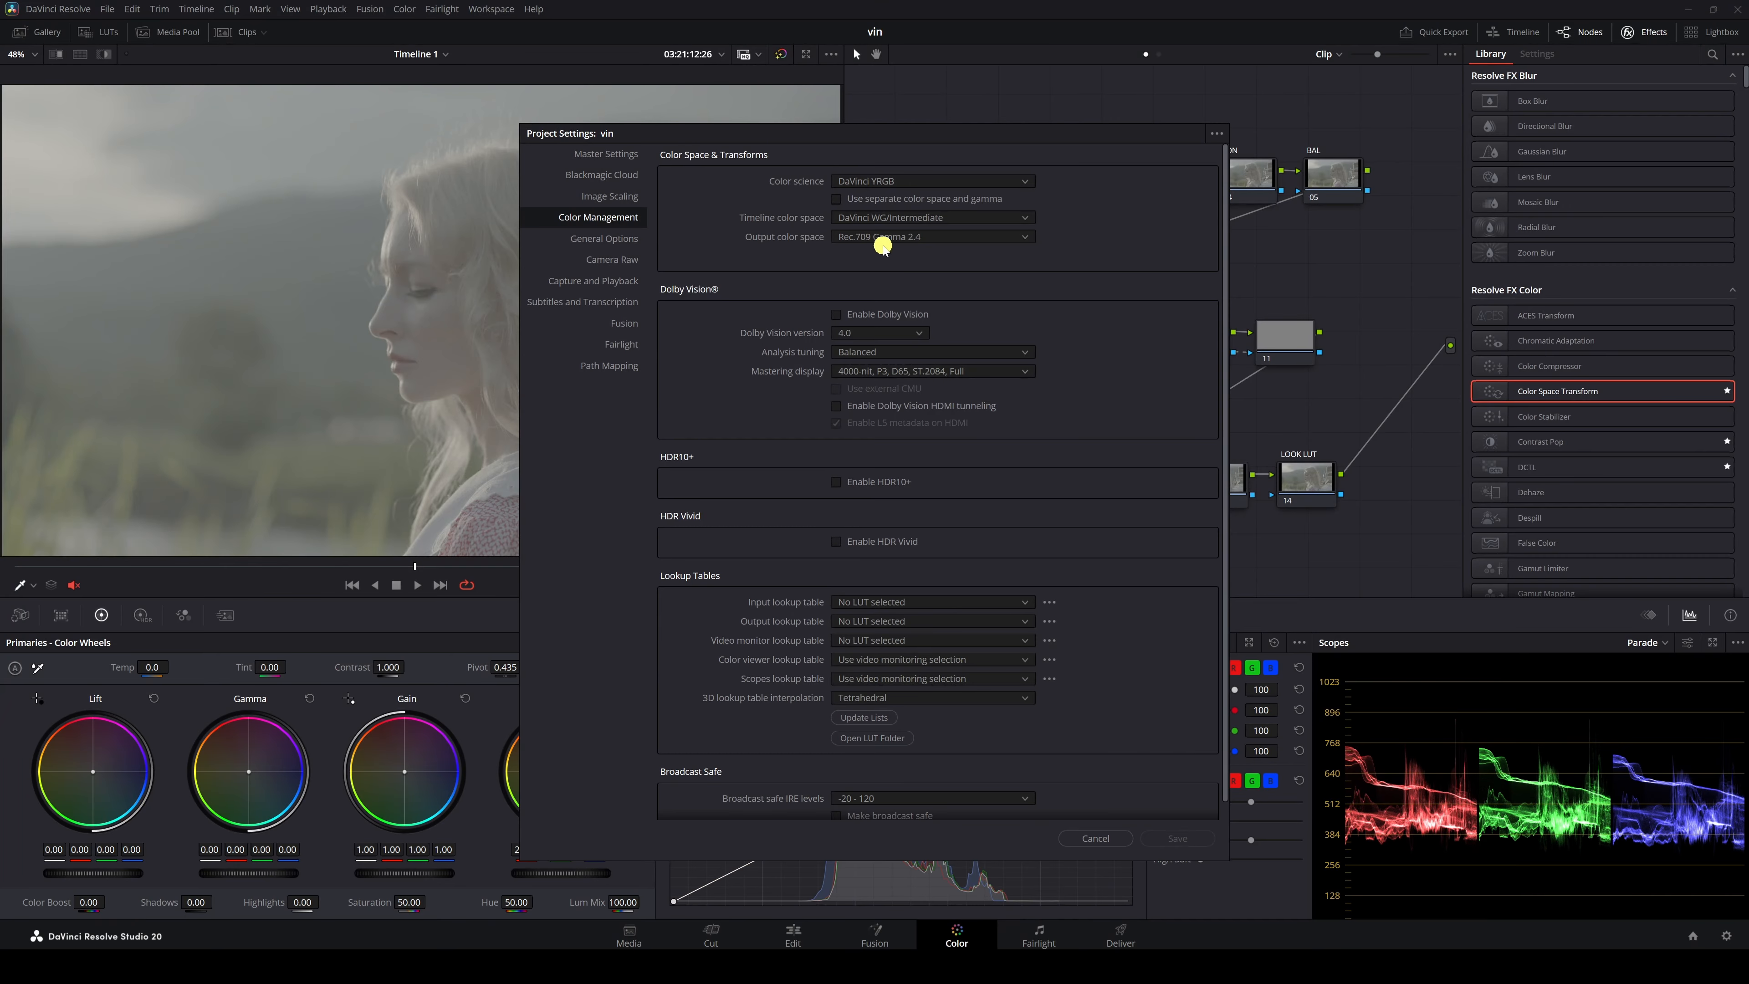
left_click(1085, 837)
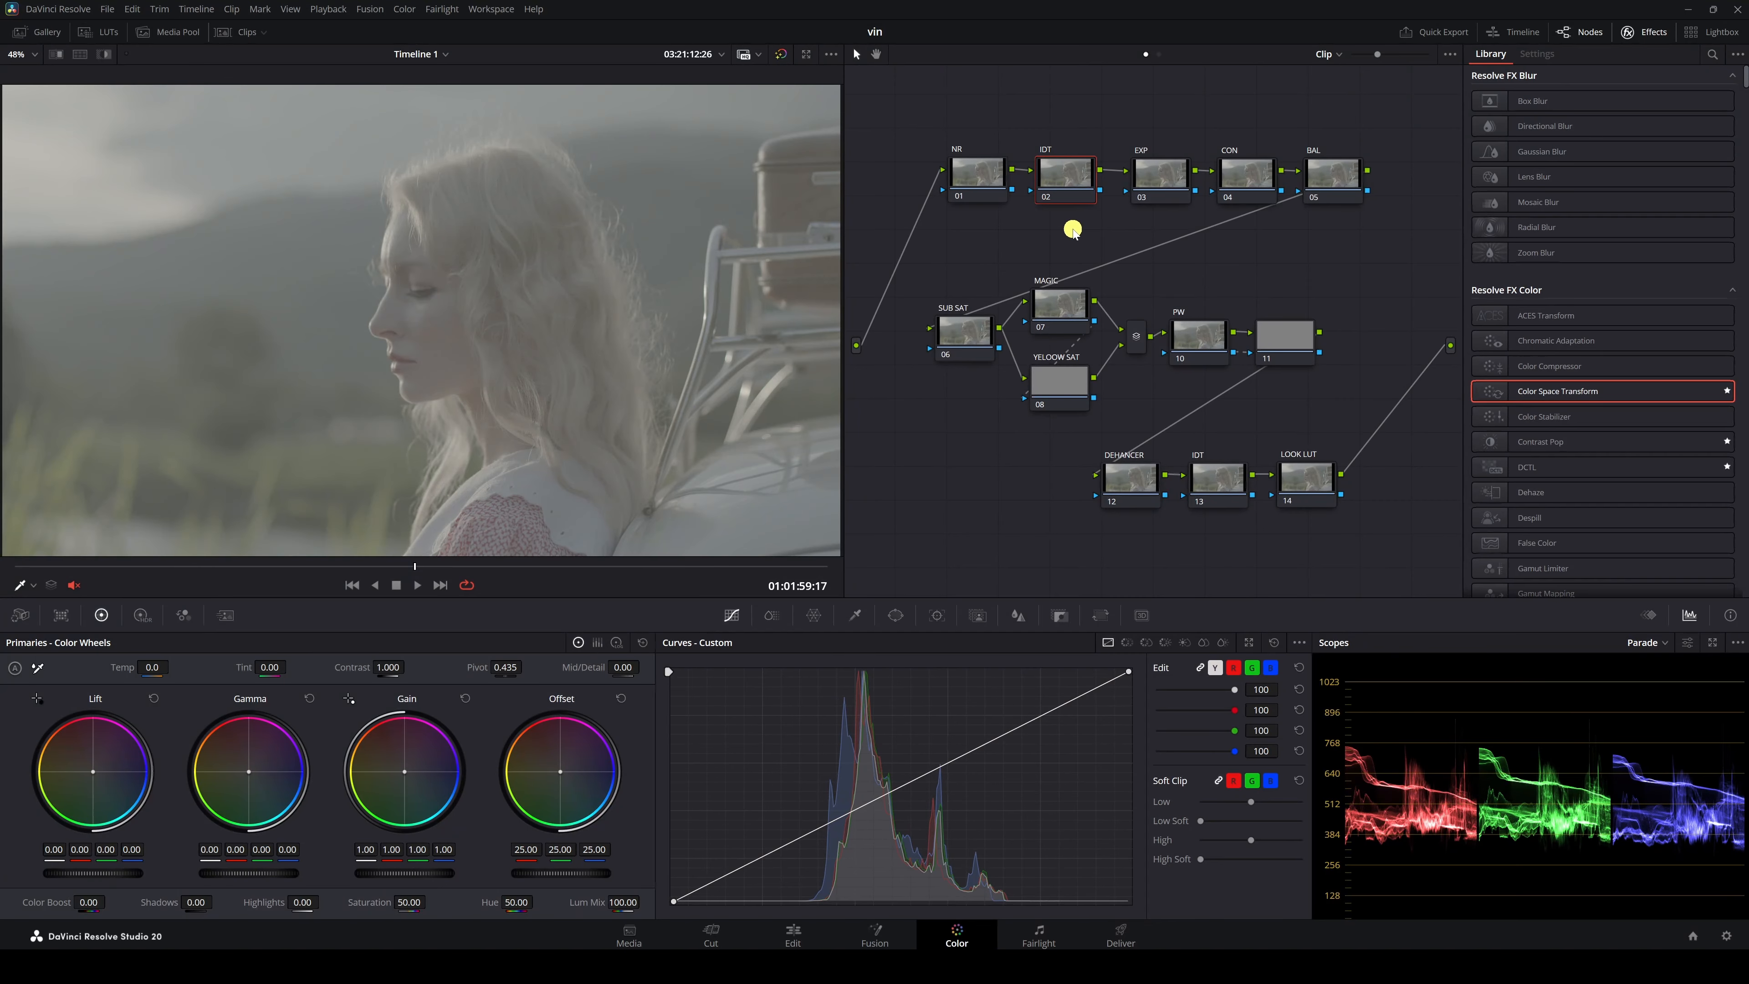
Step: Add a Color Space Transform to IDT node 02 with input Blackmagic Design Wide Gamut Gen 4/5 and gamma Blackmagic Design Film Gen 5
left_click(1215, 482)
left_click(1058, 184)
left_click_drag(1496, 393, 1067, 173)
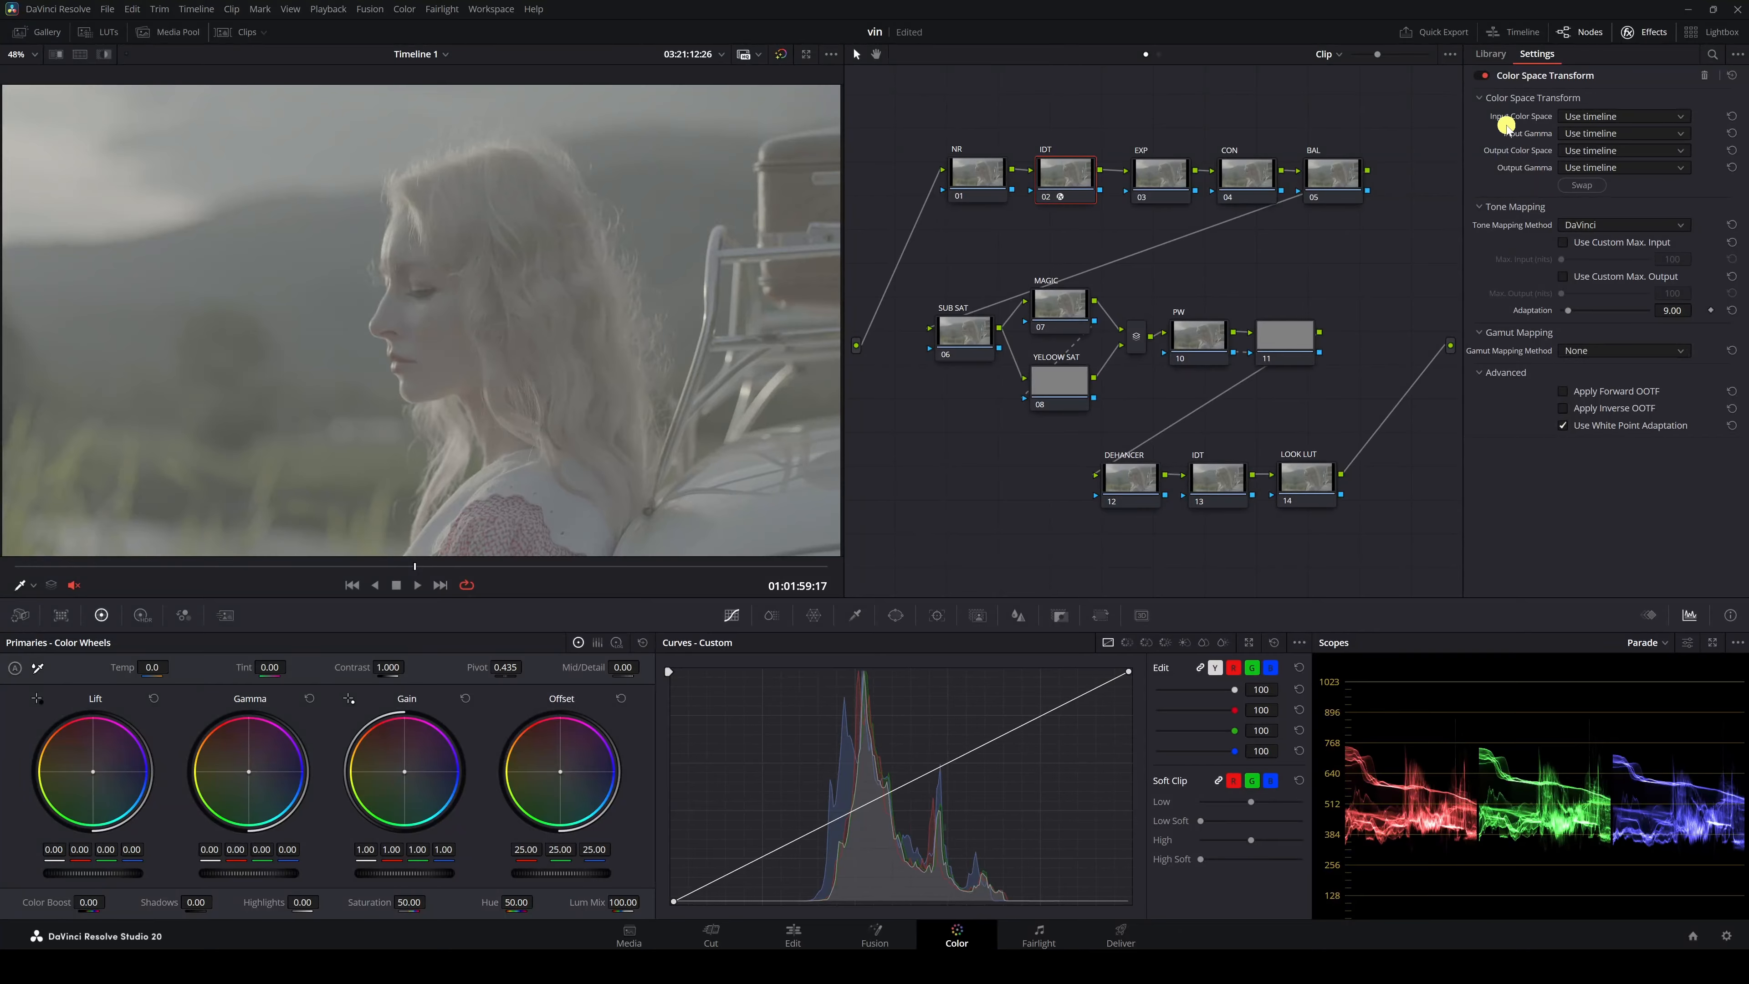
left_click(1597, 117)
scroll(1654, 212, "down", 3)
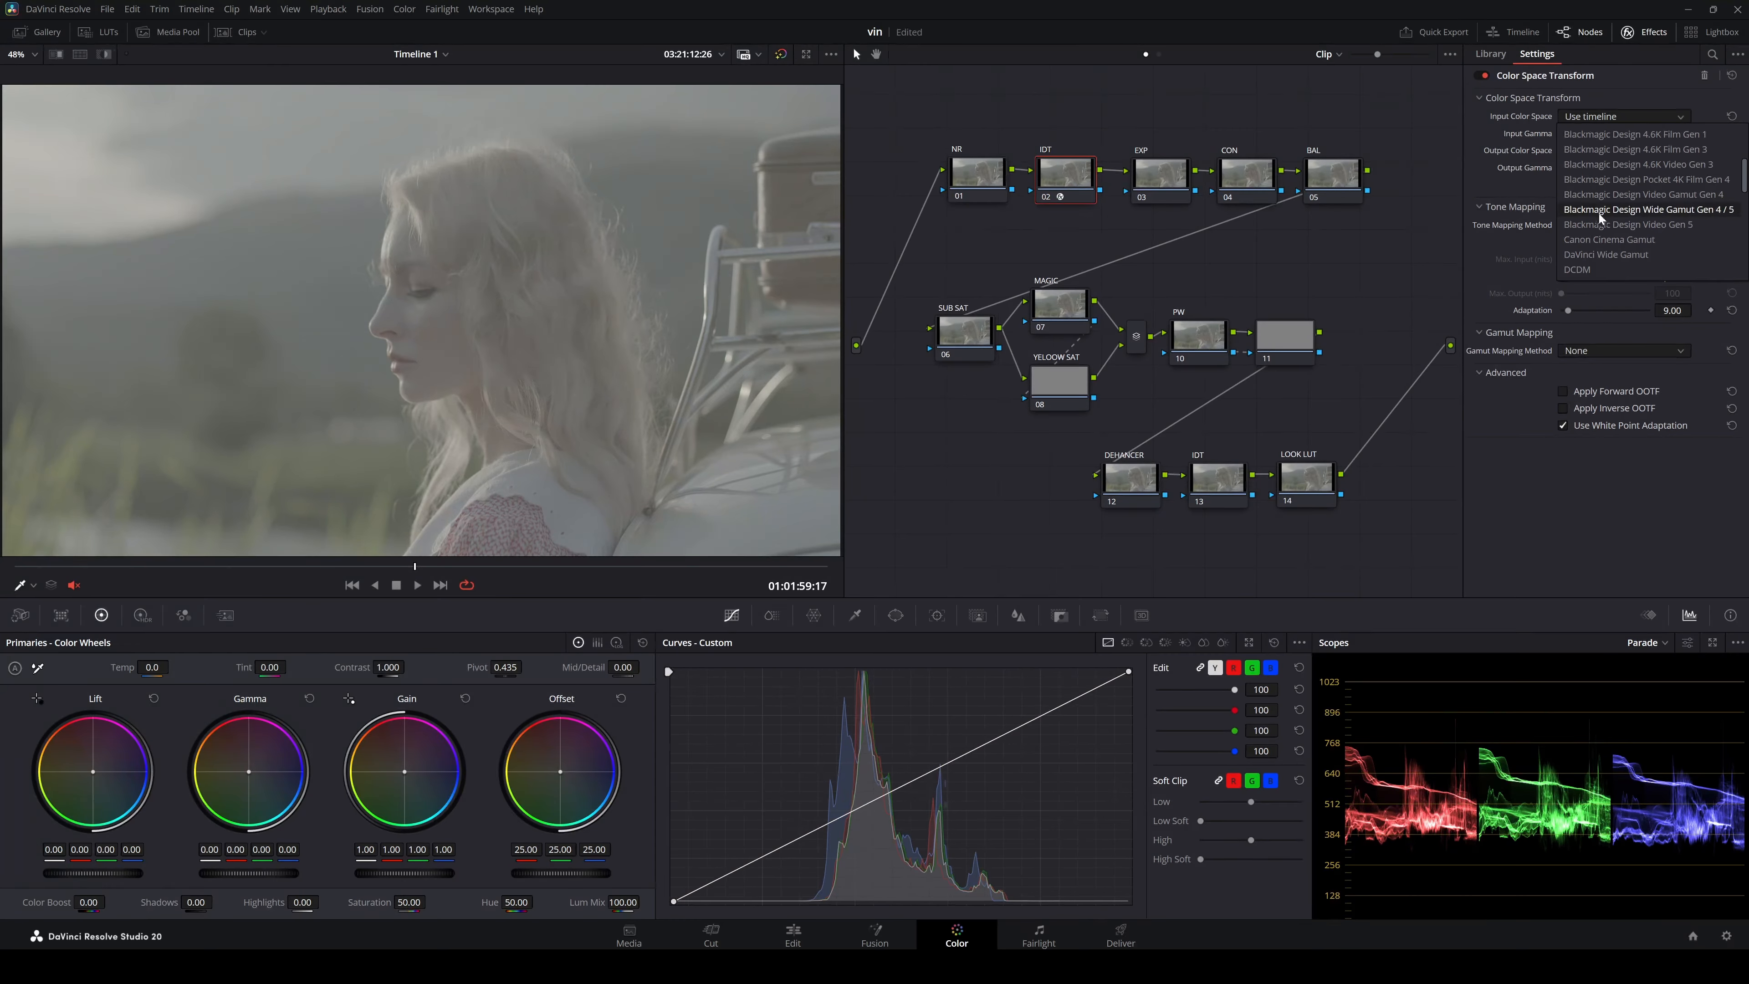
left_click(1708, 214)
left_click(1611, 133)
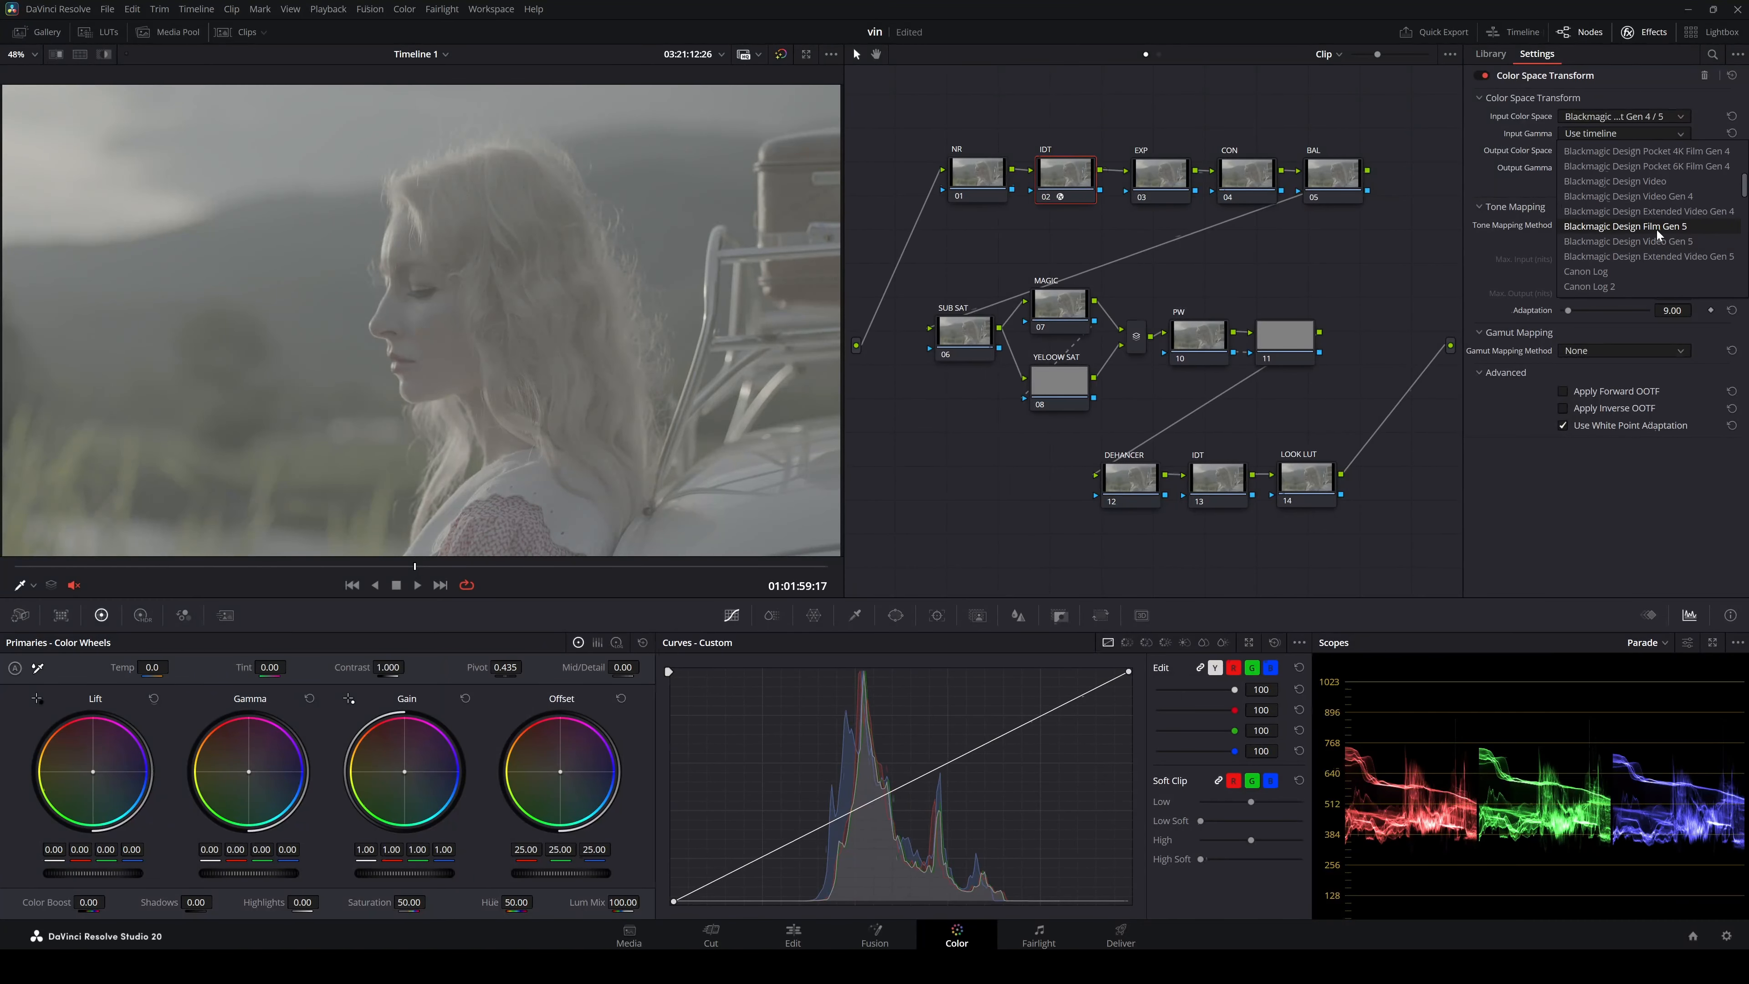
left_click(1674, 230)
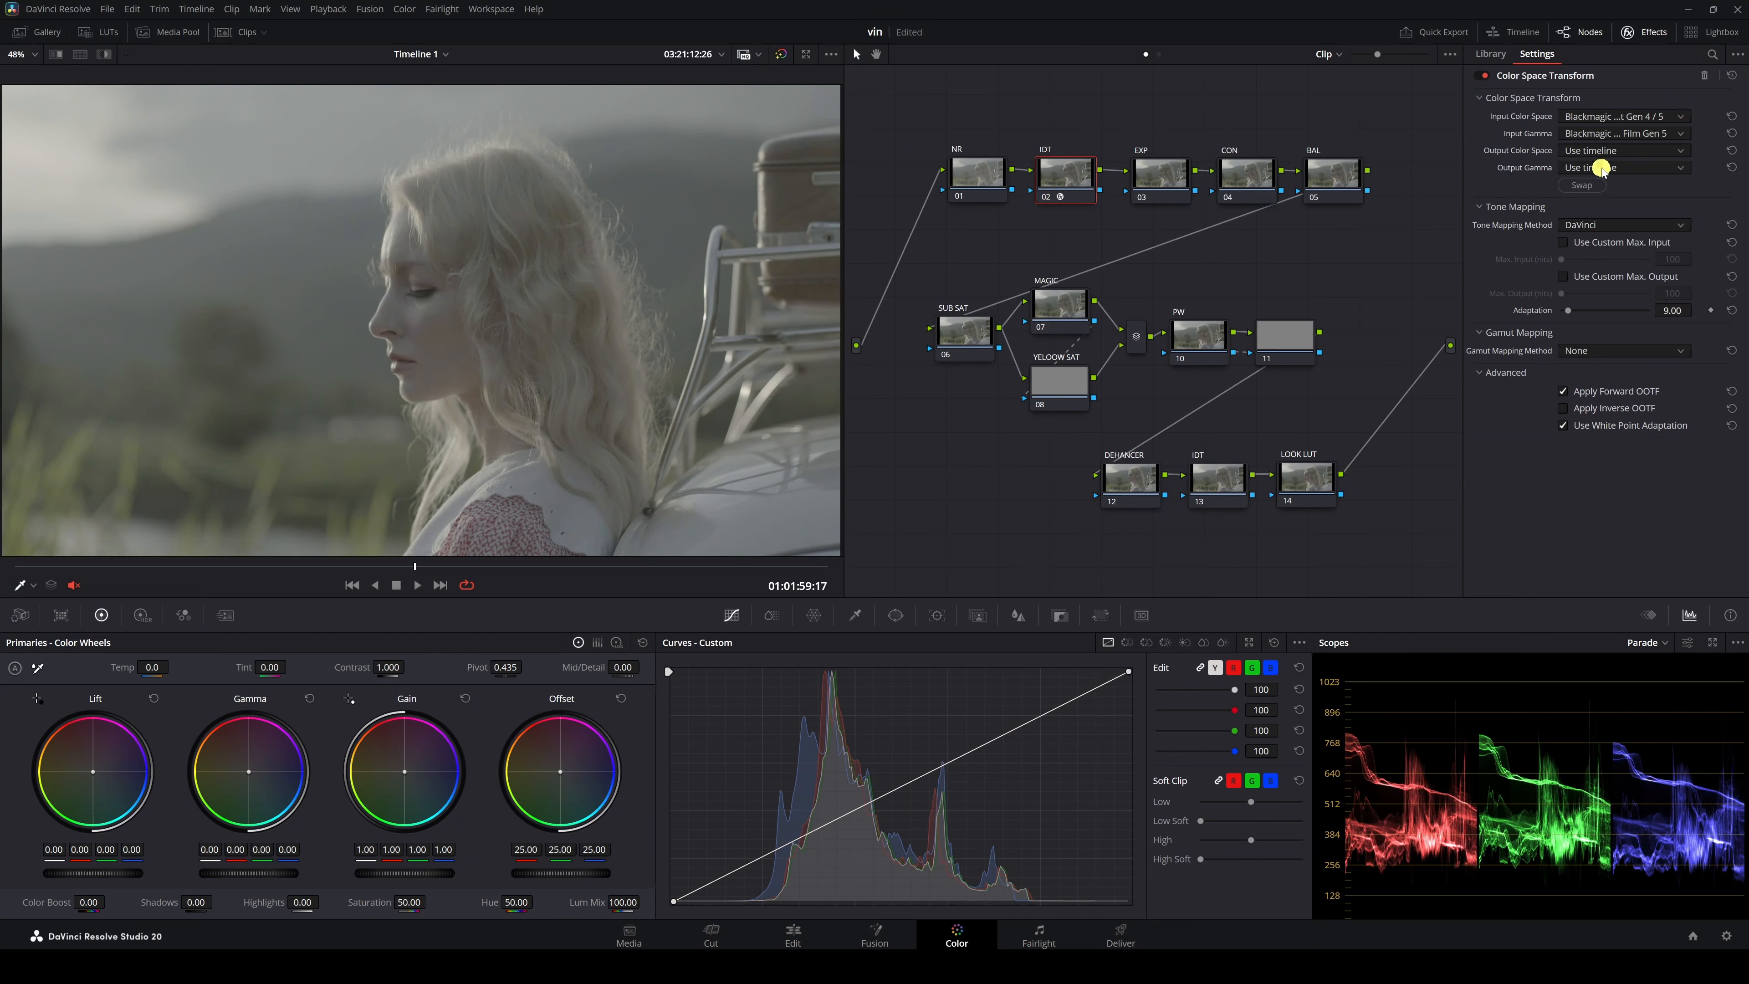
Step: Set node 02's transform output to DaVinci Wide Gamut color space and DaVinci Intermediate gamma
left_click(1601, 150)
left_click(1623, 286)
left_click(1604, 167)
scroll(1626, 309, "down", 2)
left_click(1624, 278)
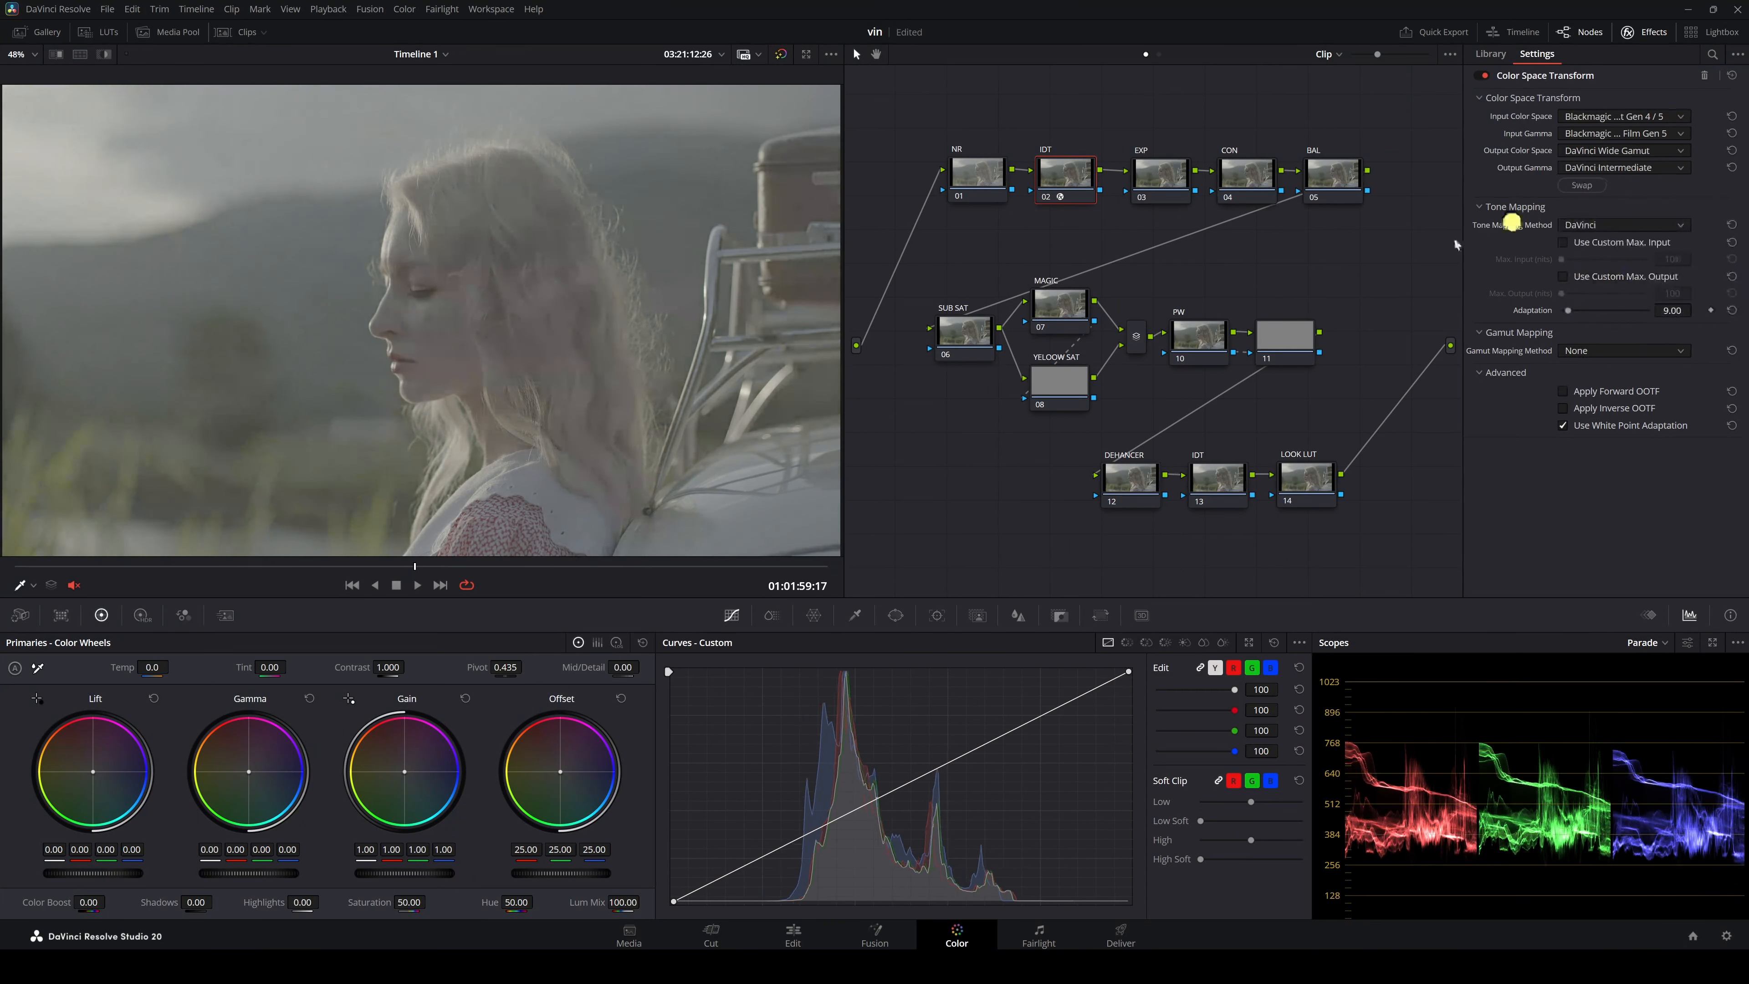
Step: Paste the Color Space Transform onto node 13 and swap its input and output settings
left_click(1221, 480)
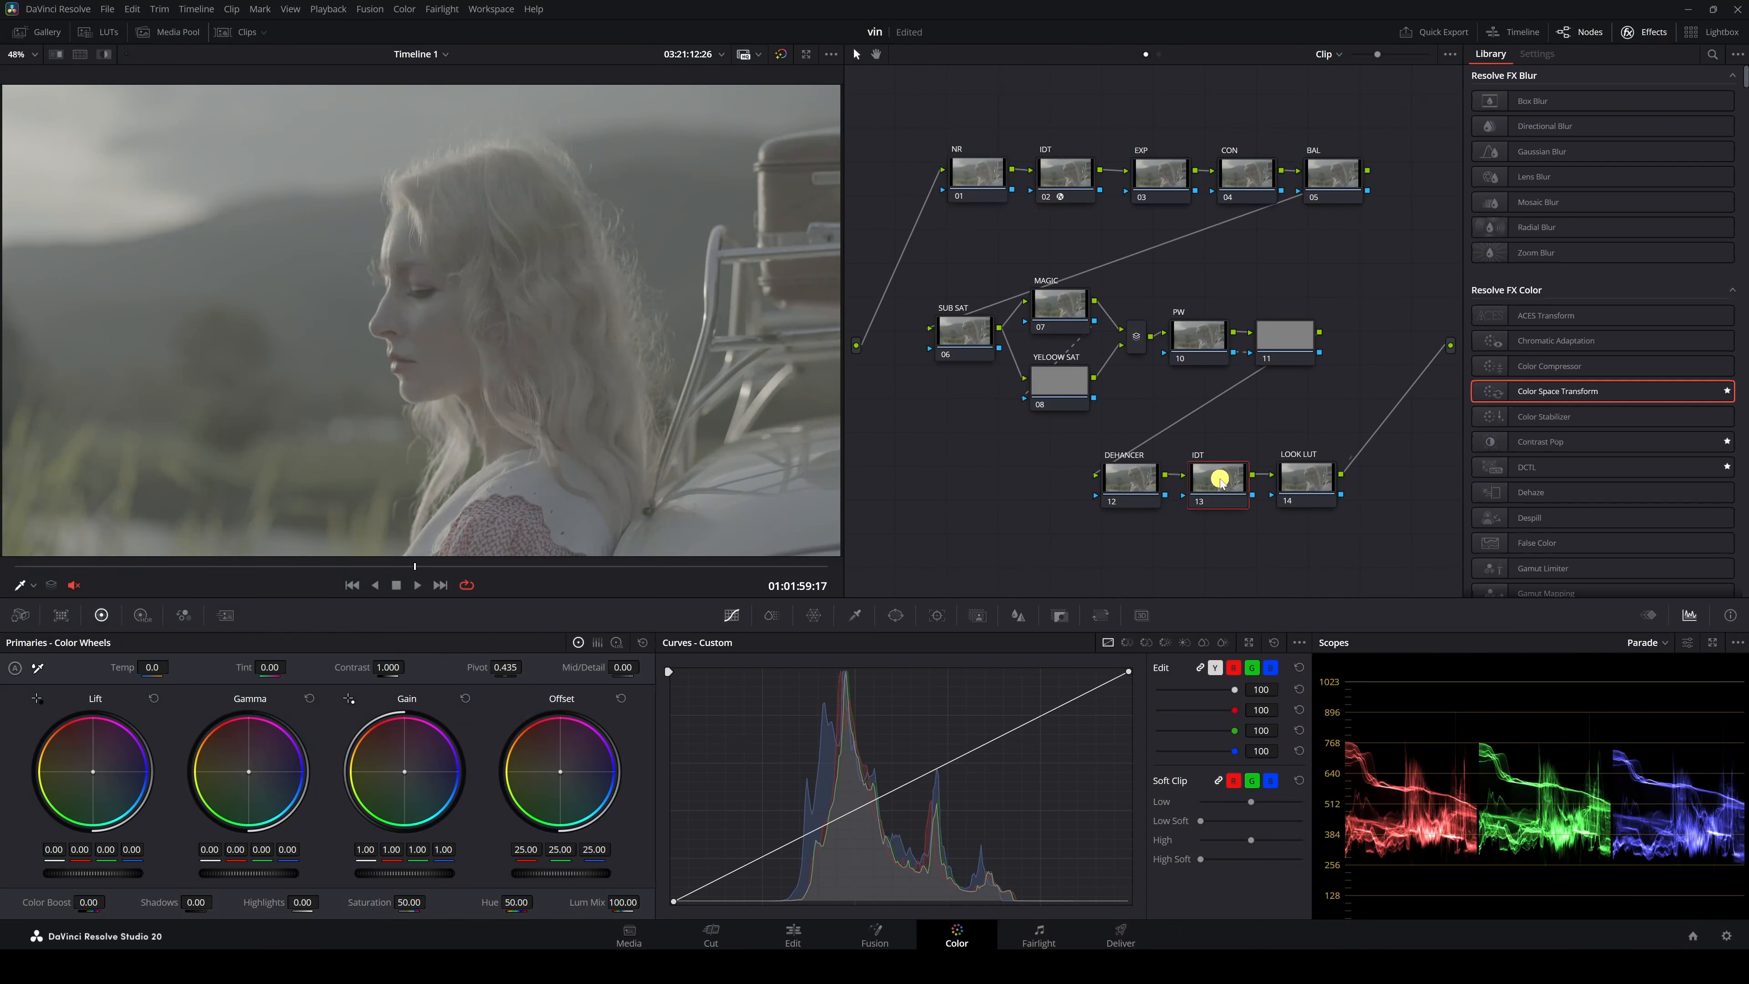
key("ctrl+v")
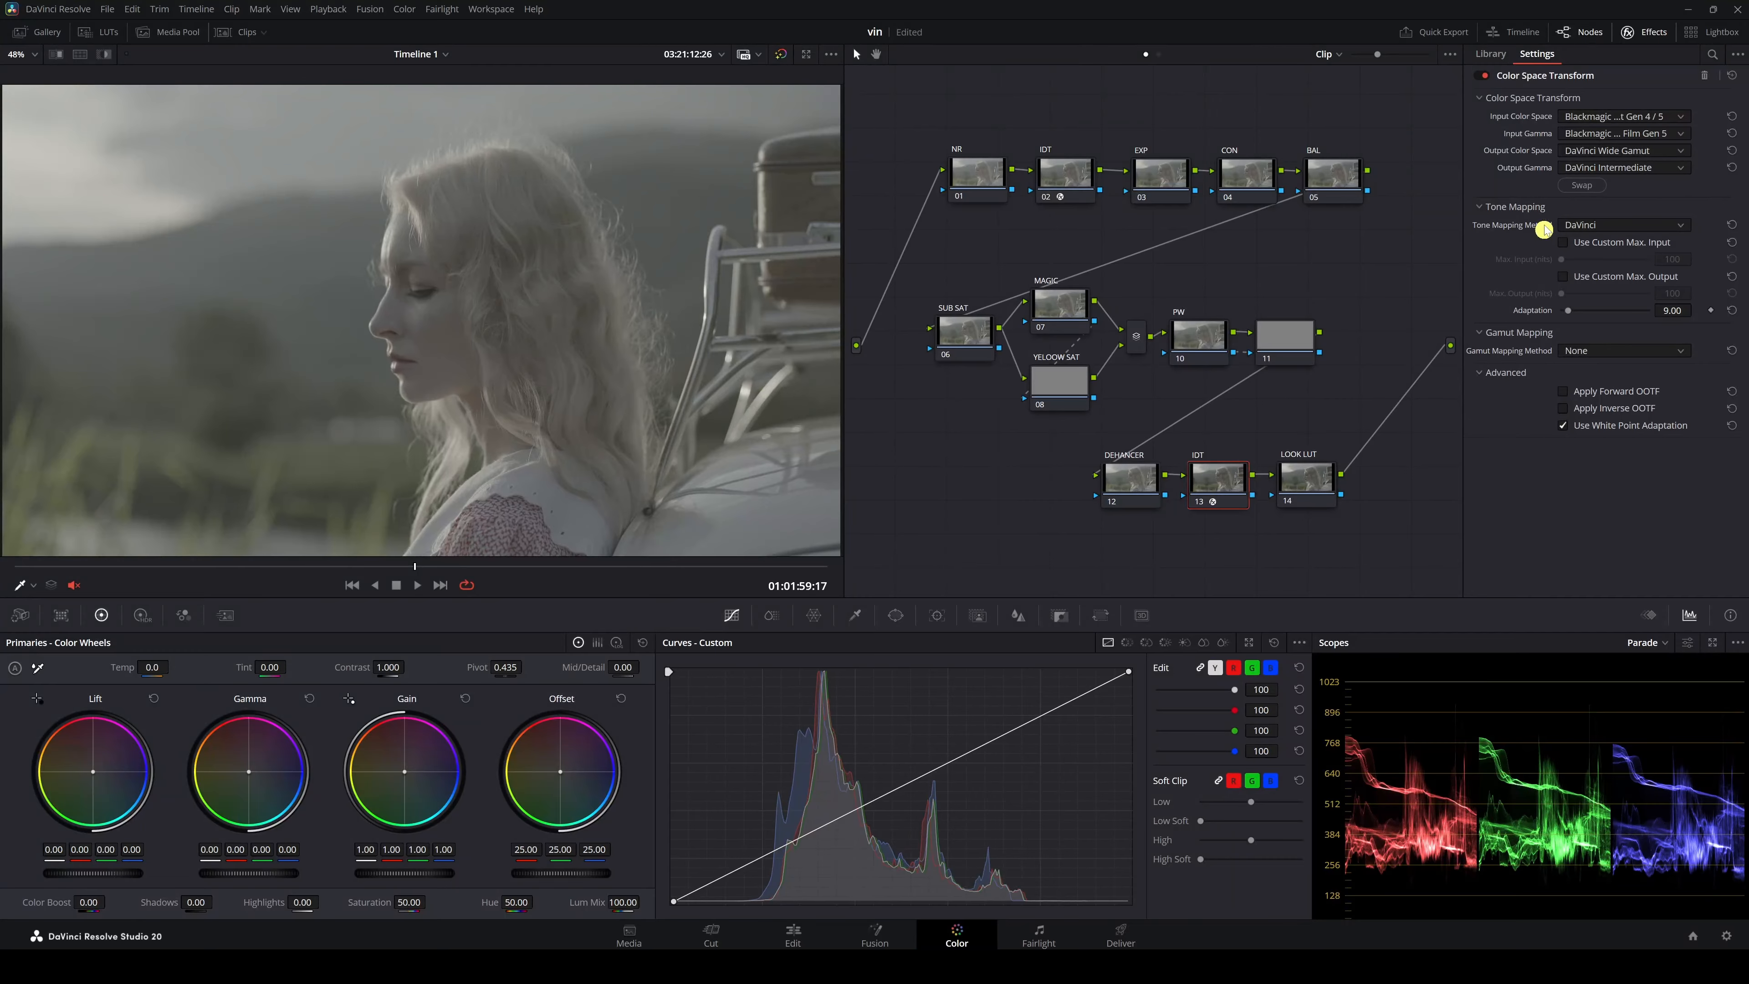
left_click(1583, 186)
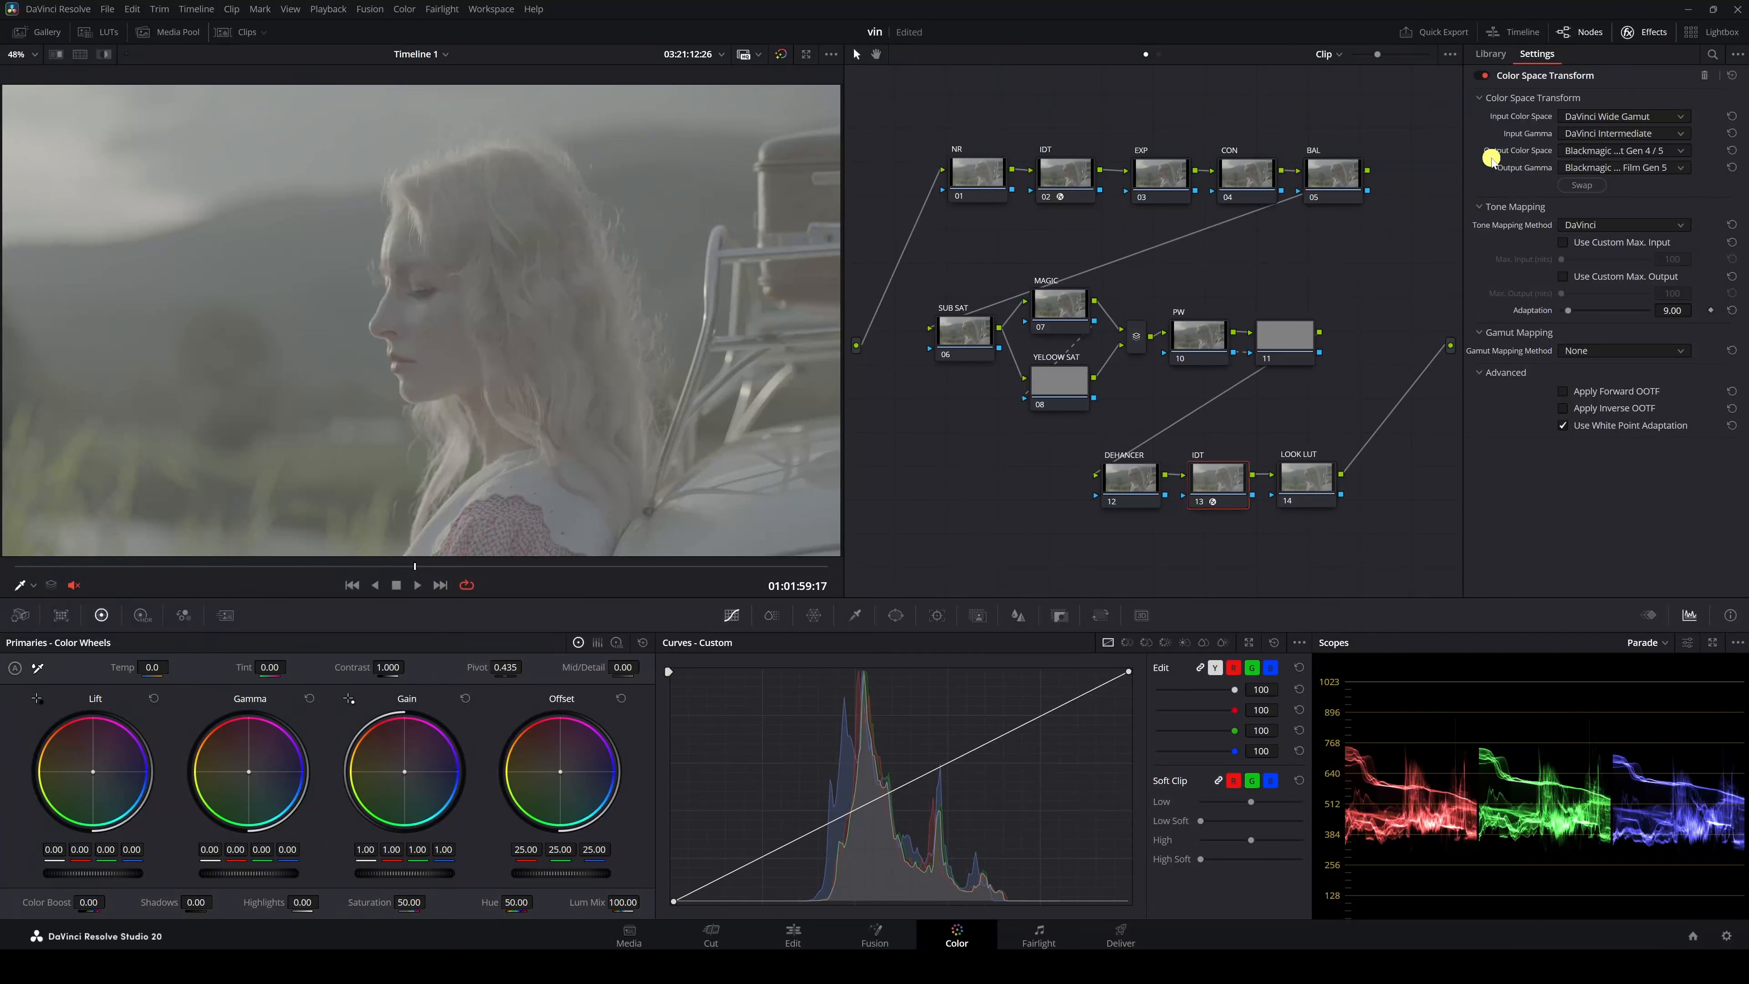
Step: Set node 13's transform output to Rec.709 color space and Gamma 2.4
left_click(1588, 152)
scroll(1609, 307, "down", 5)
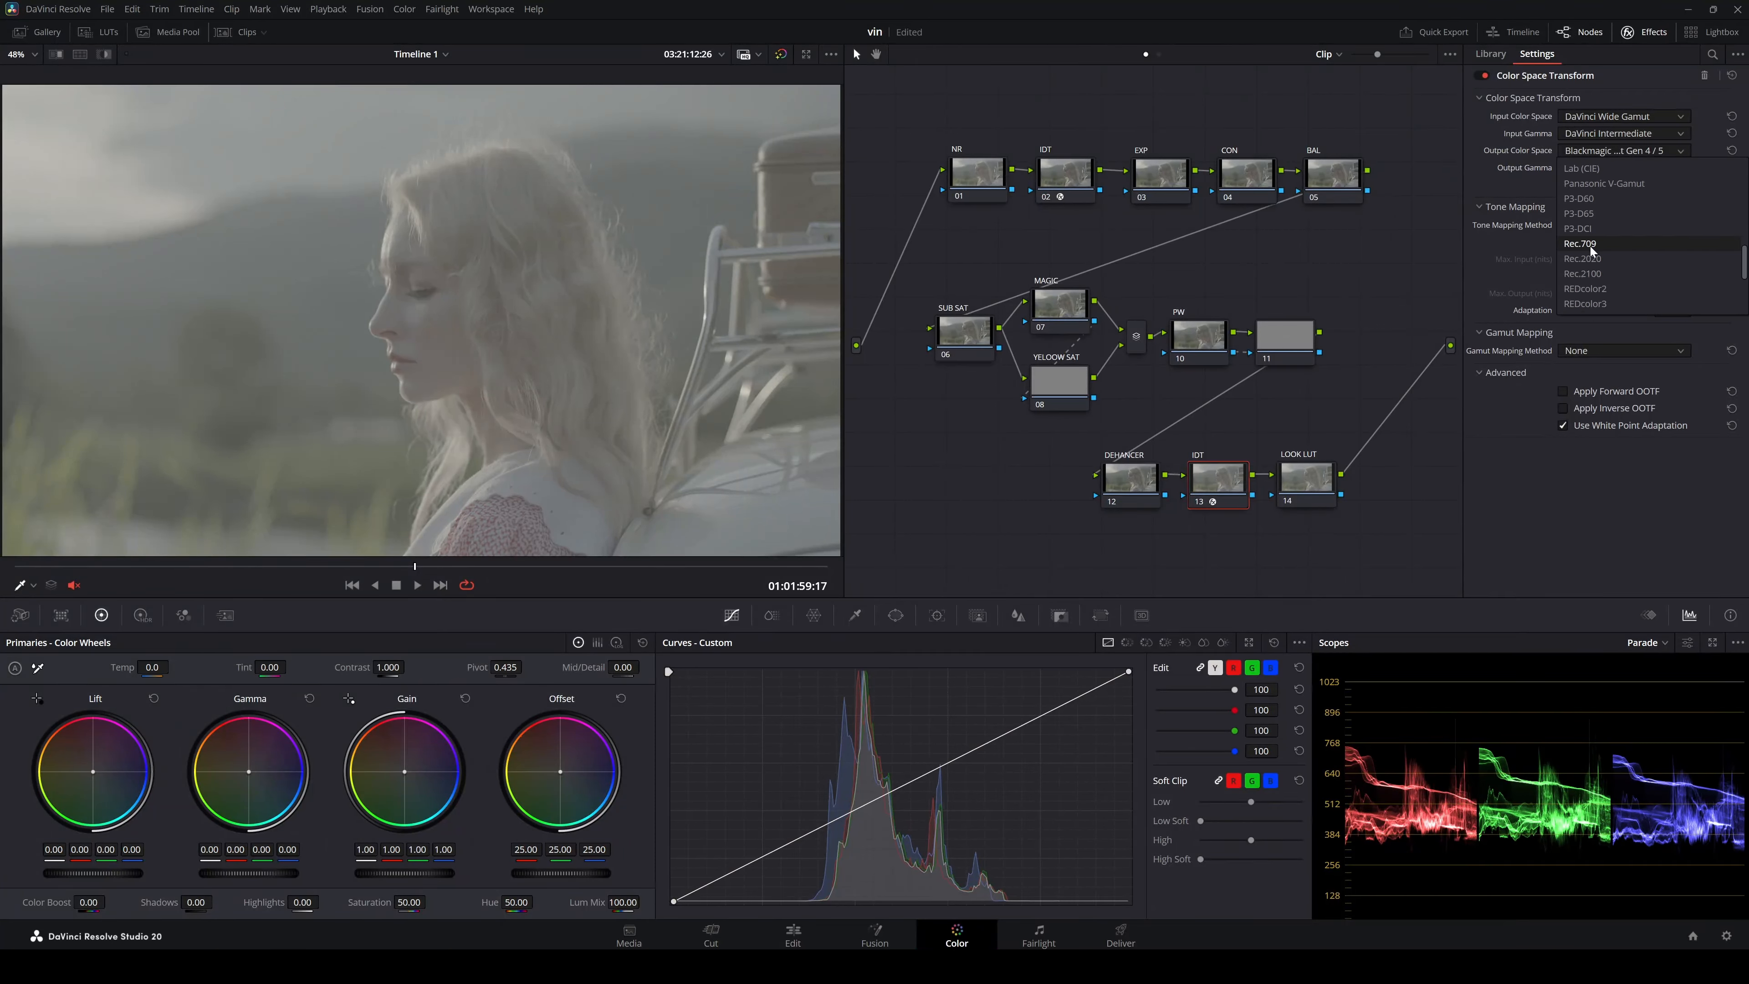
left_click(1590, 244)
left_click(1590, 168)
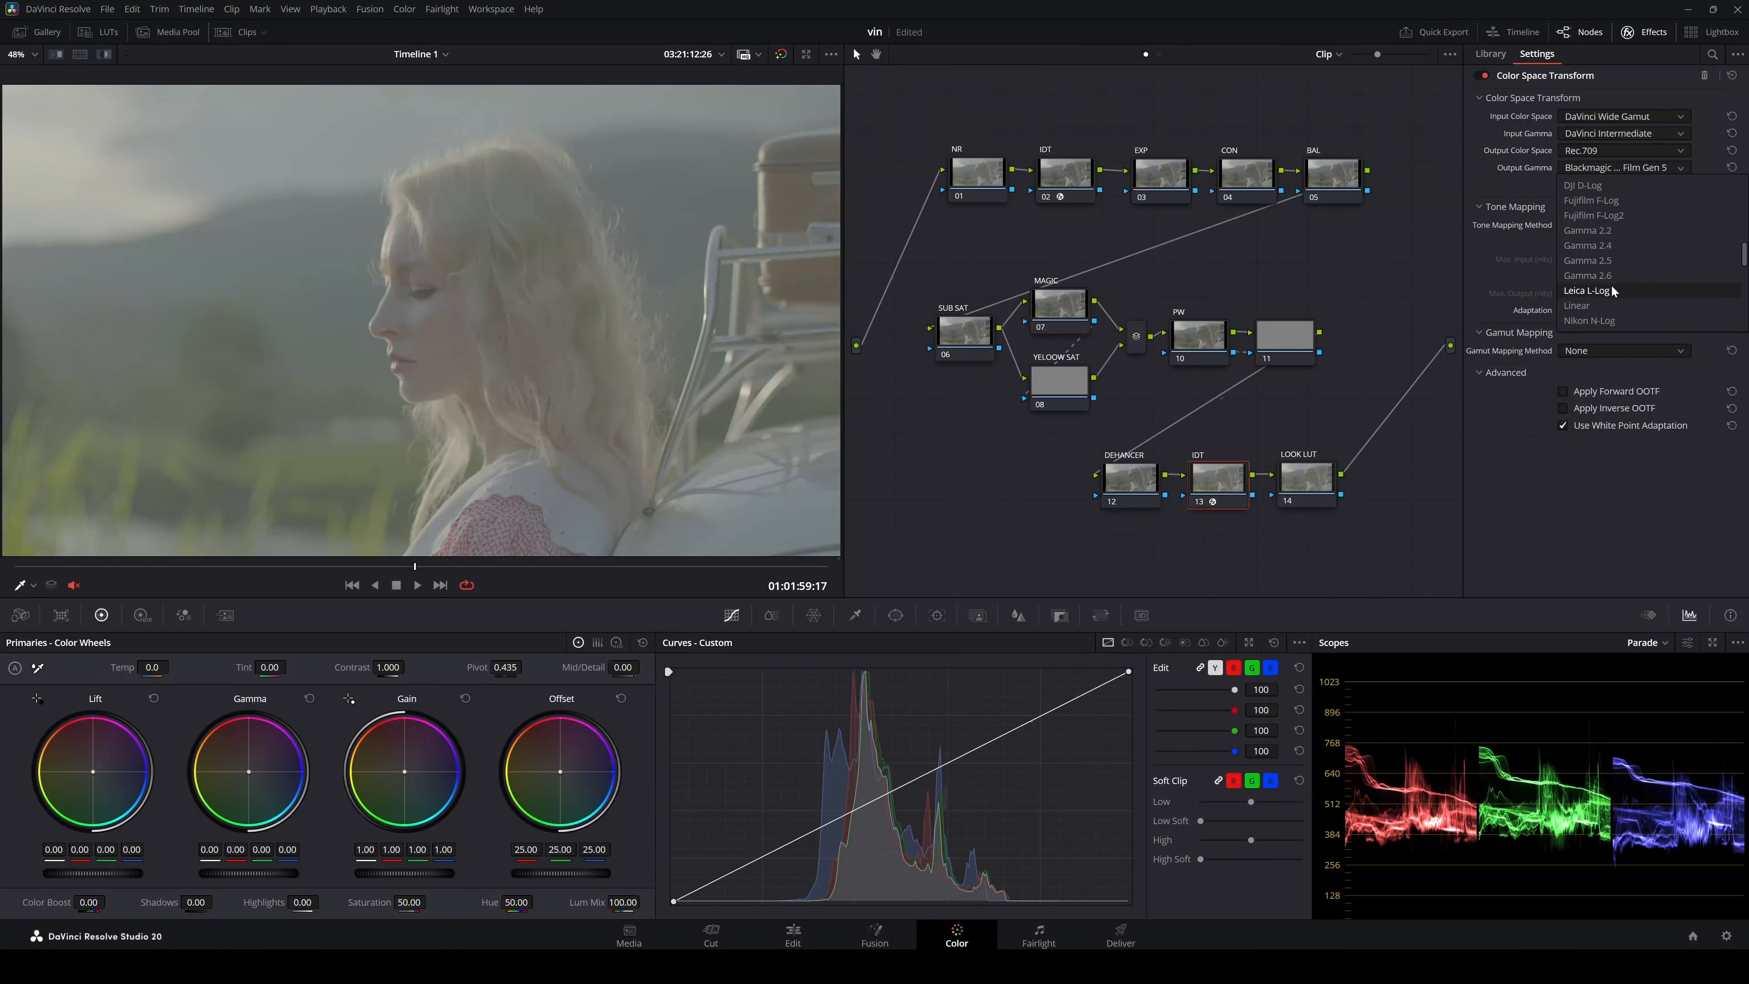
left_click(1587, 245)
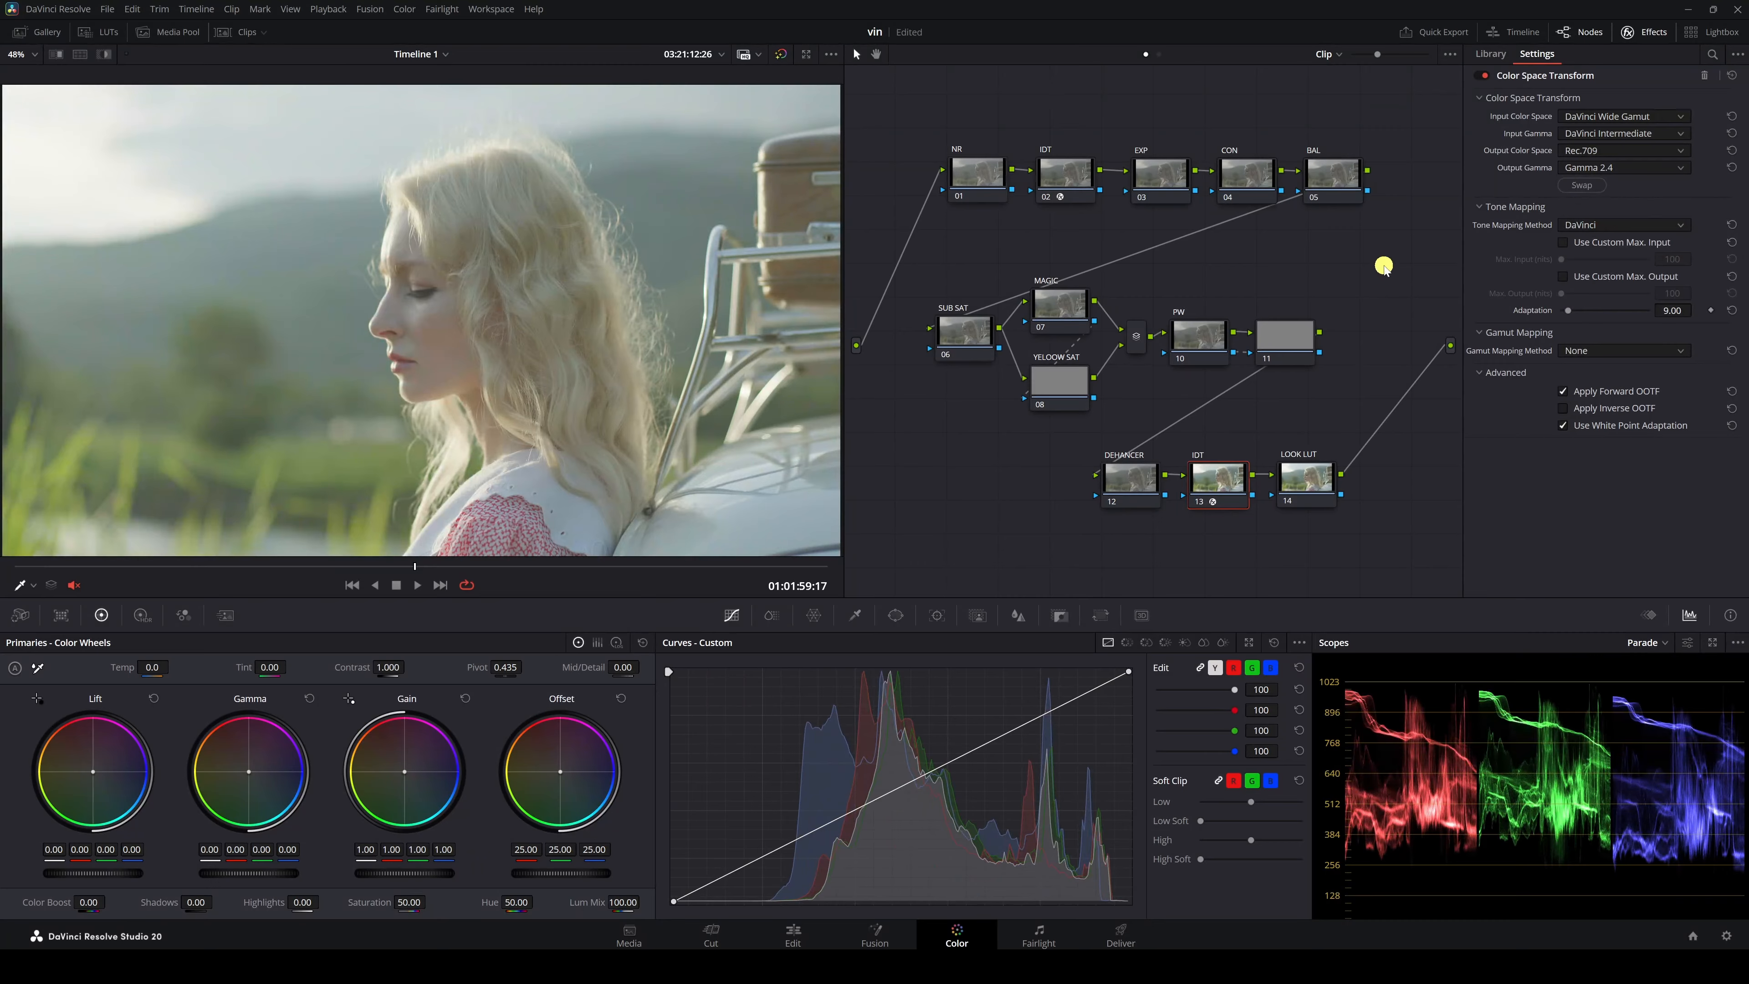
Step: Give the NR node temporal noise reduction with 3 frames, Better motion estimation, and luma and chroma thresholds of 10
left_click_drag(926, 102, 1411, 547)
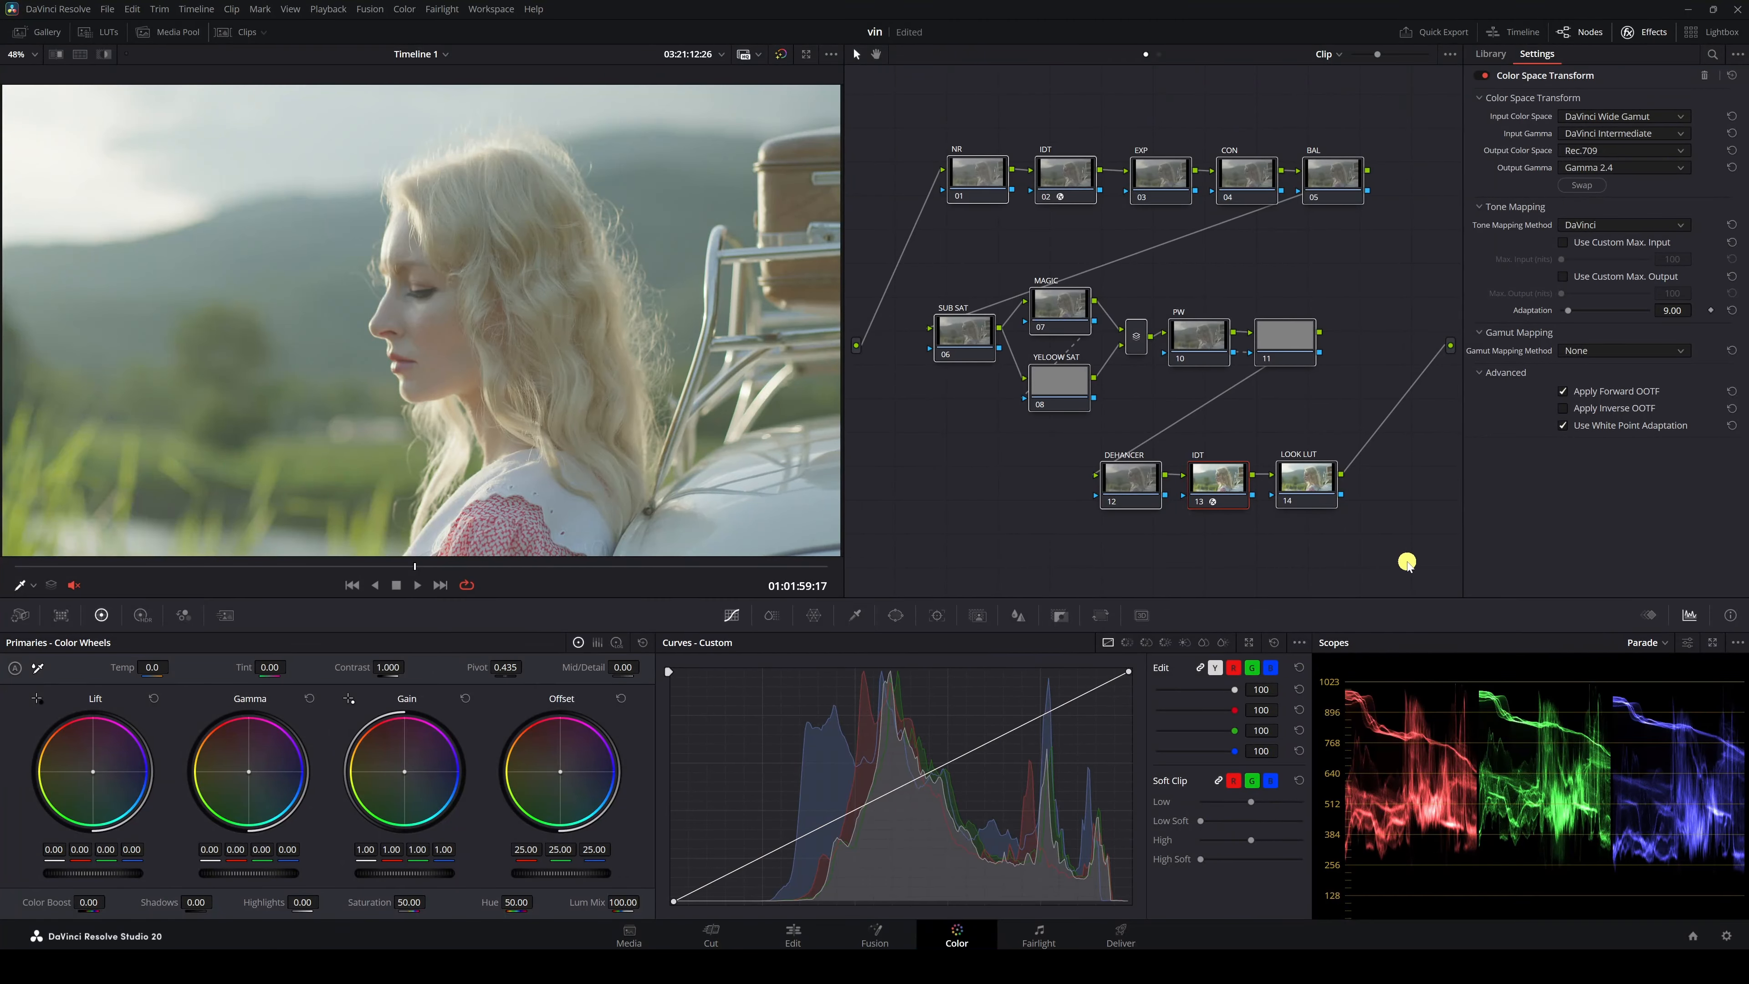
left_click(977, 194)
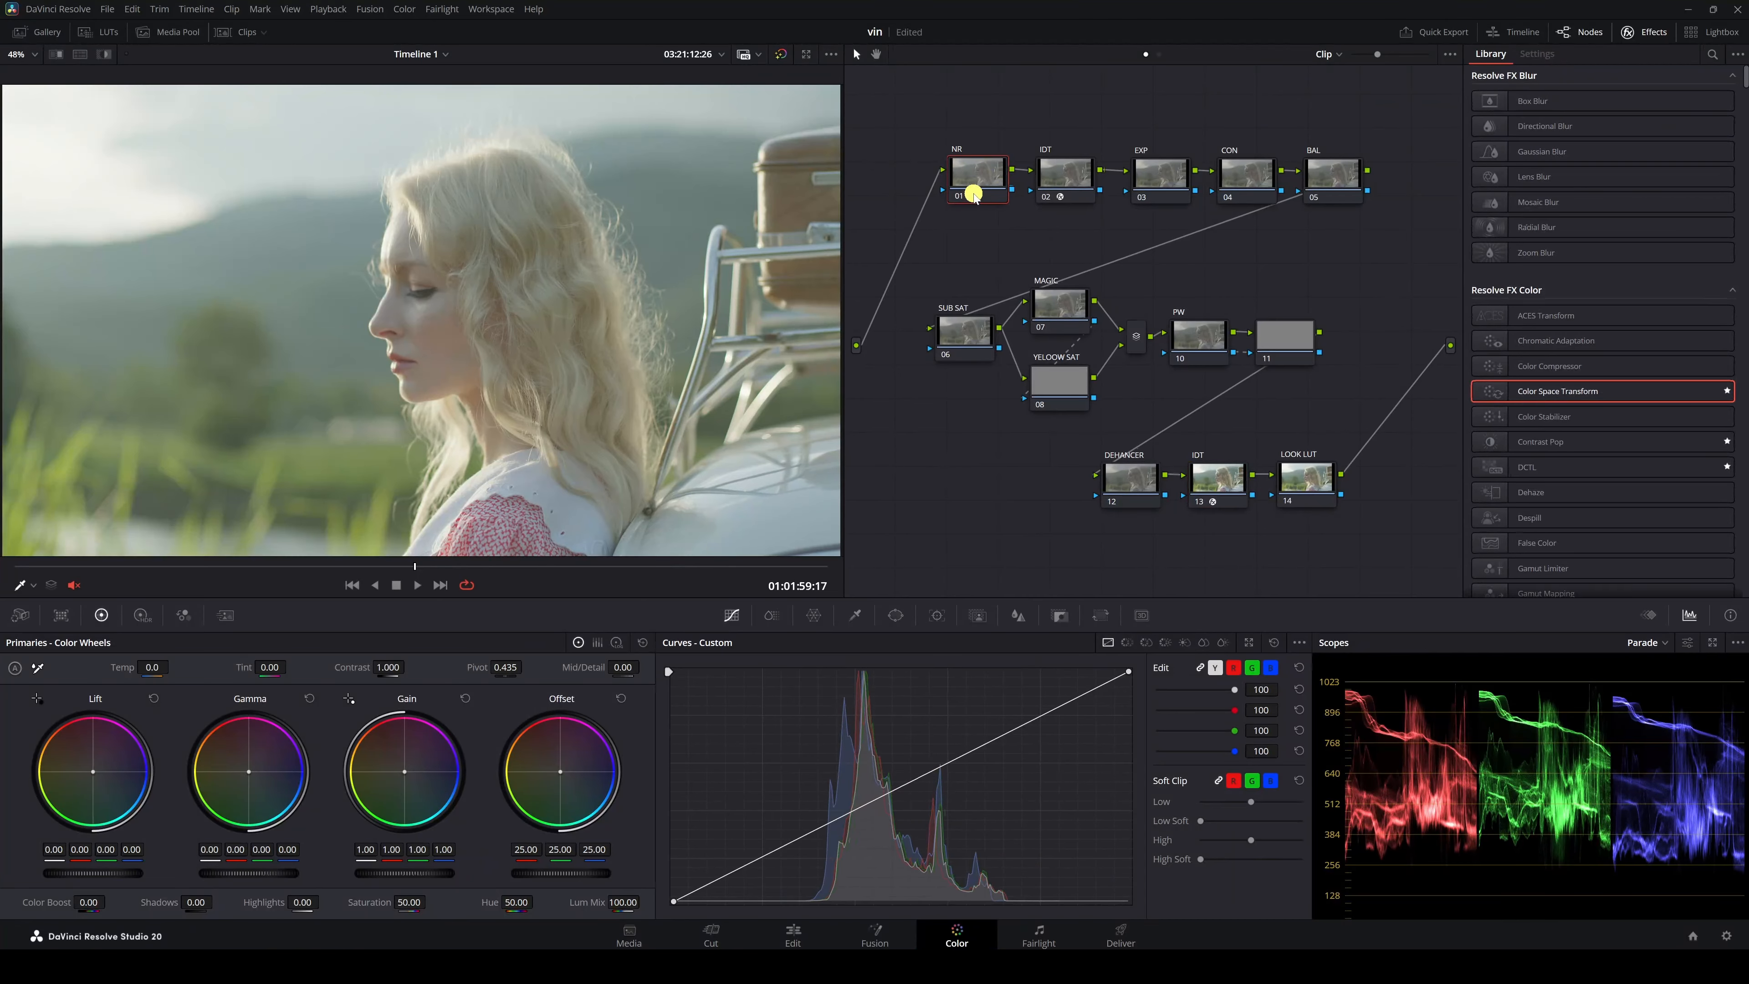
left_click(1646, 31)
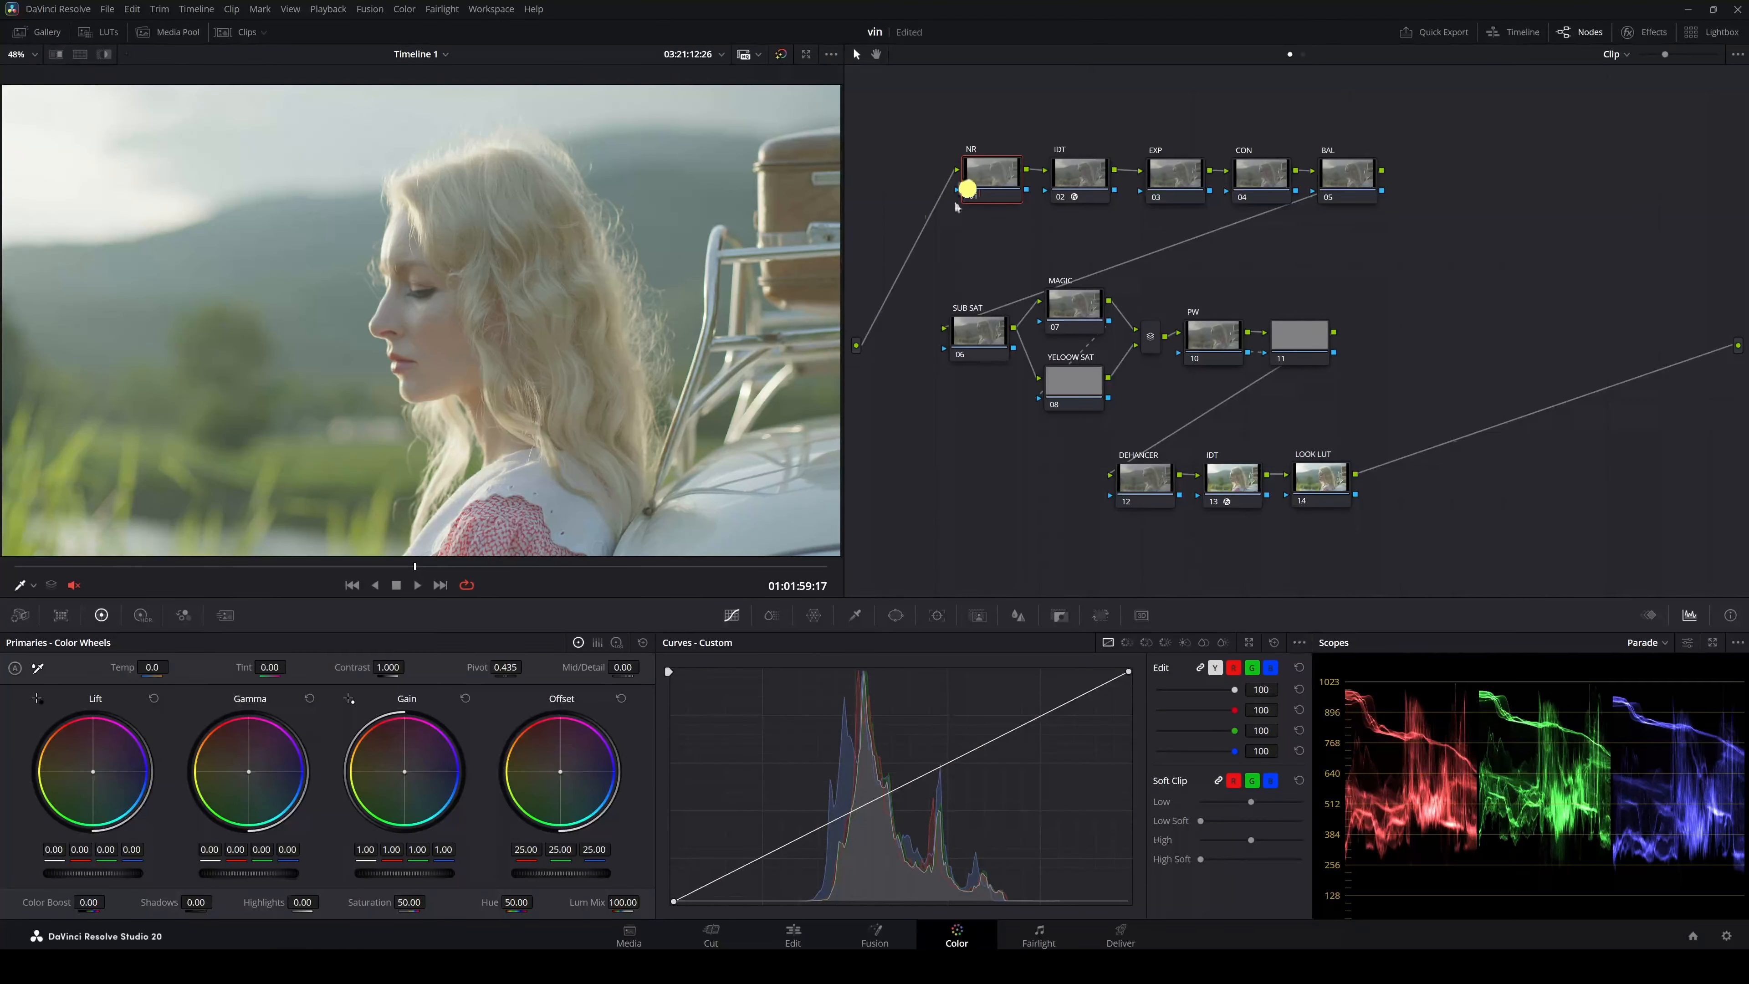
left_click(226, 616)
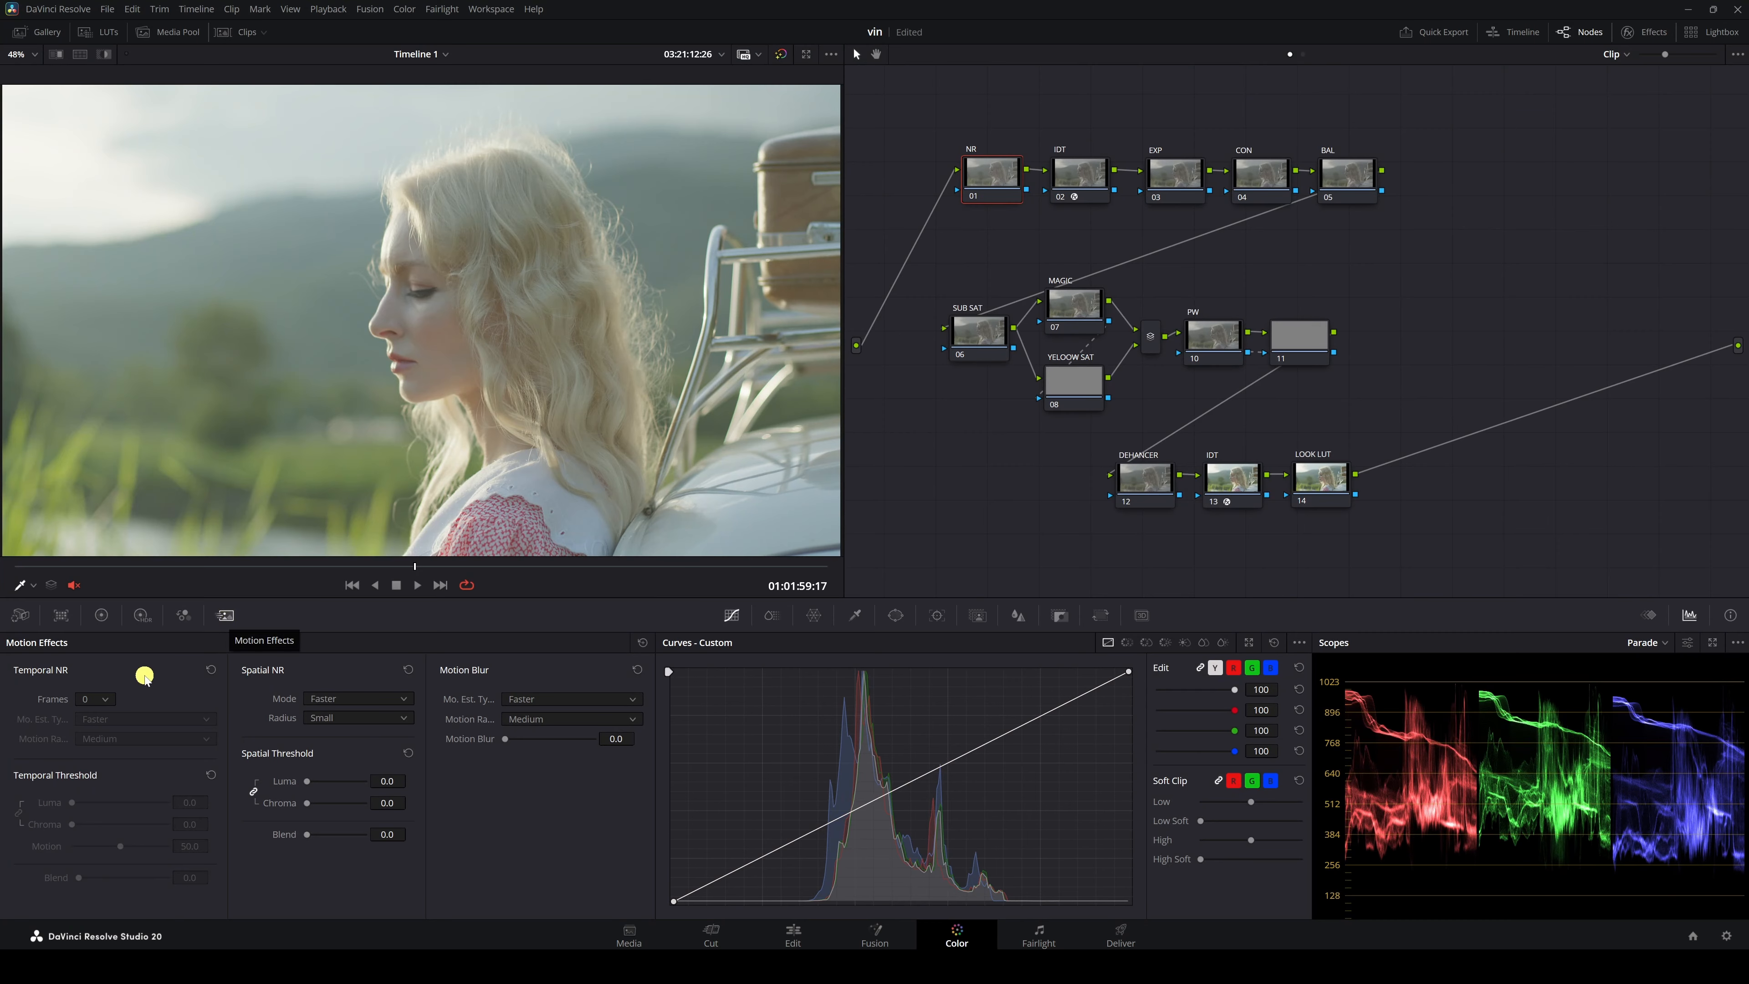
left_click(102, 700)
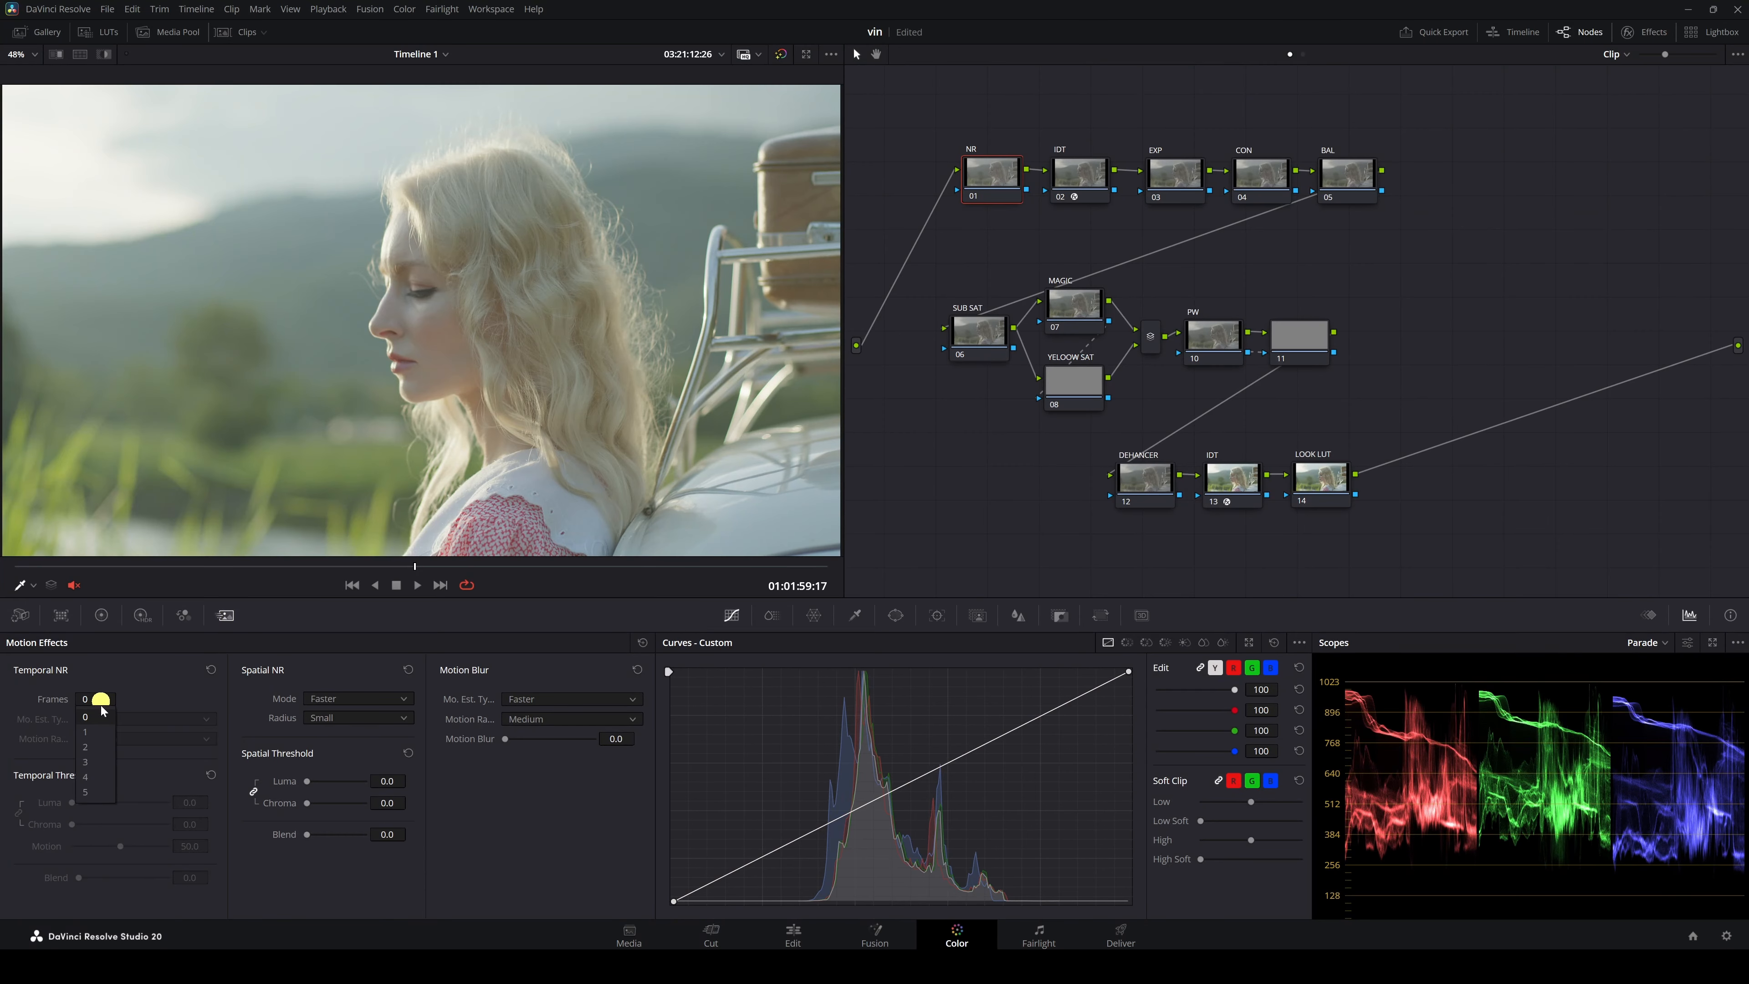
left_click(88, 750)
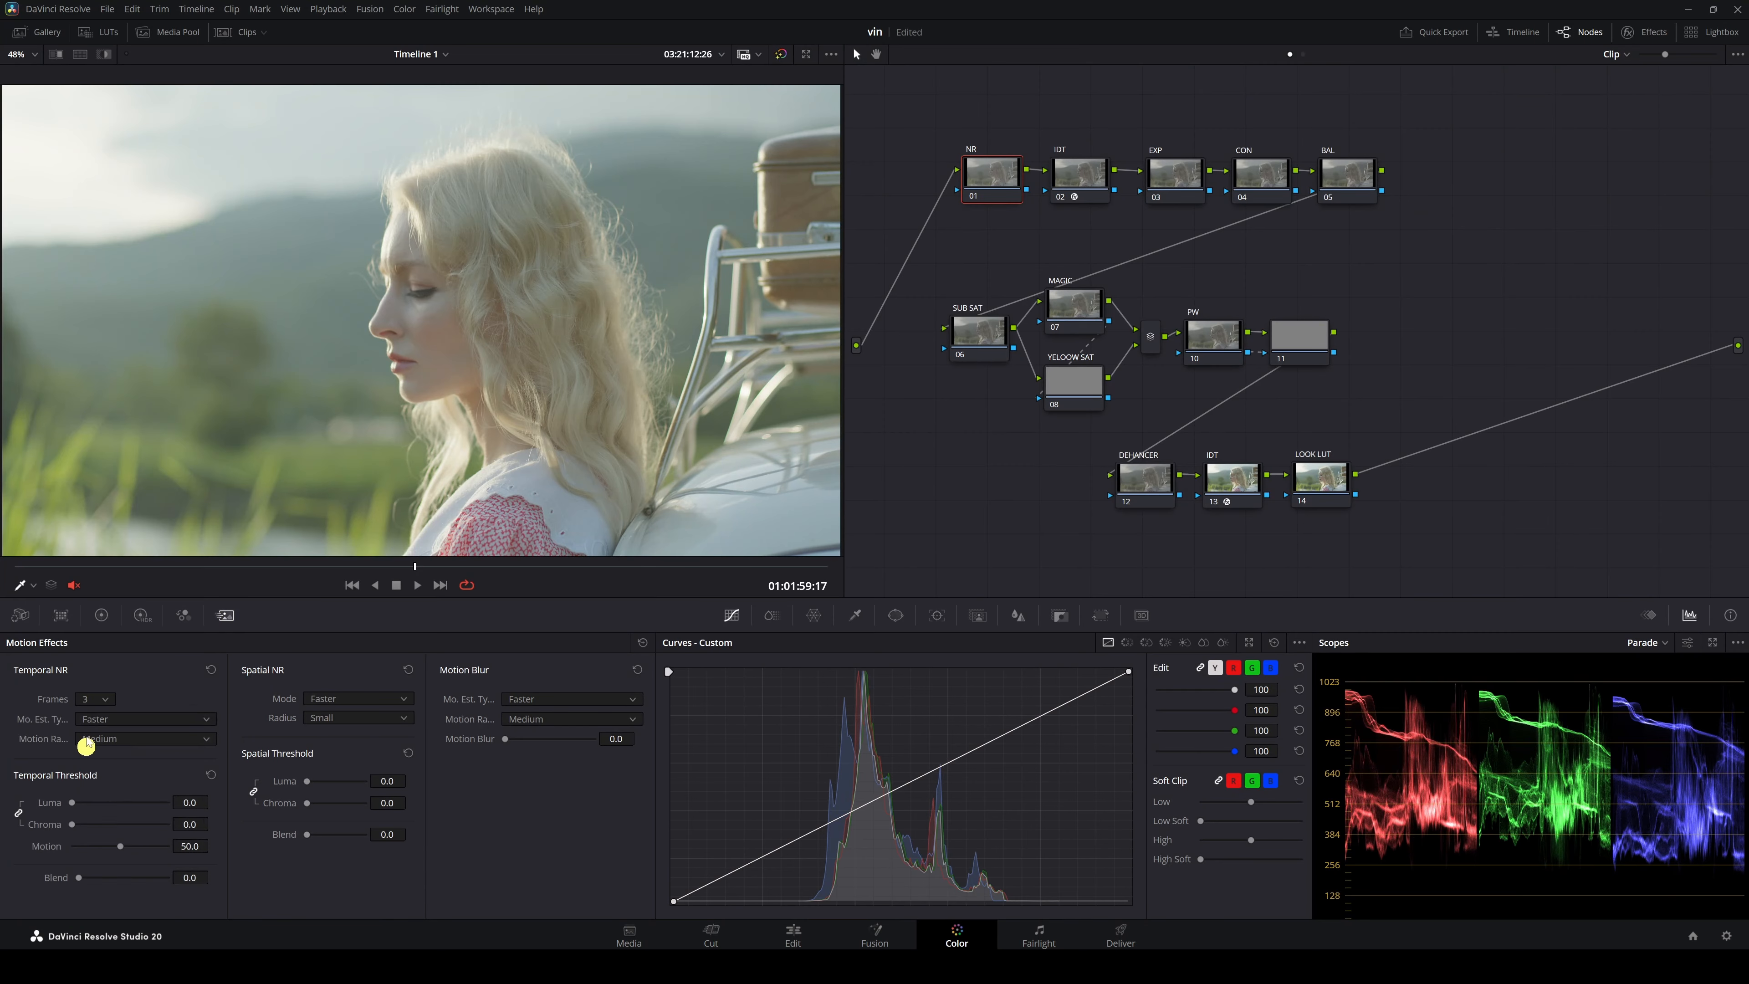
left_click(110, 720)
left_click(131, 766)
left_click_drag(192, 805, 206, 839)
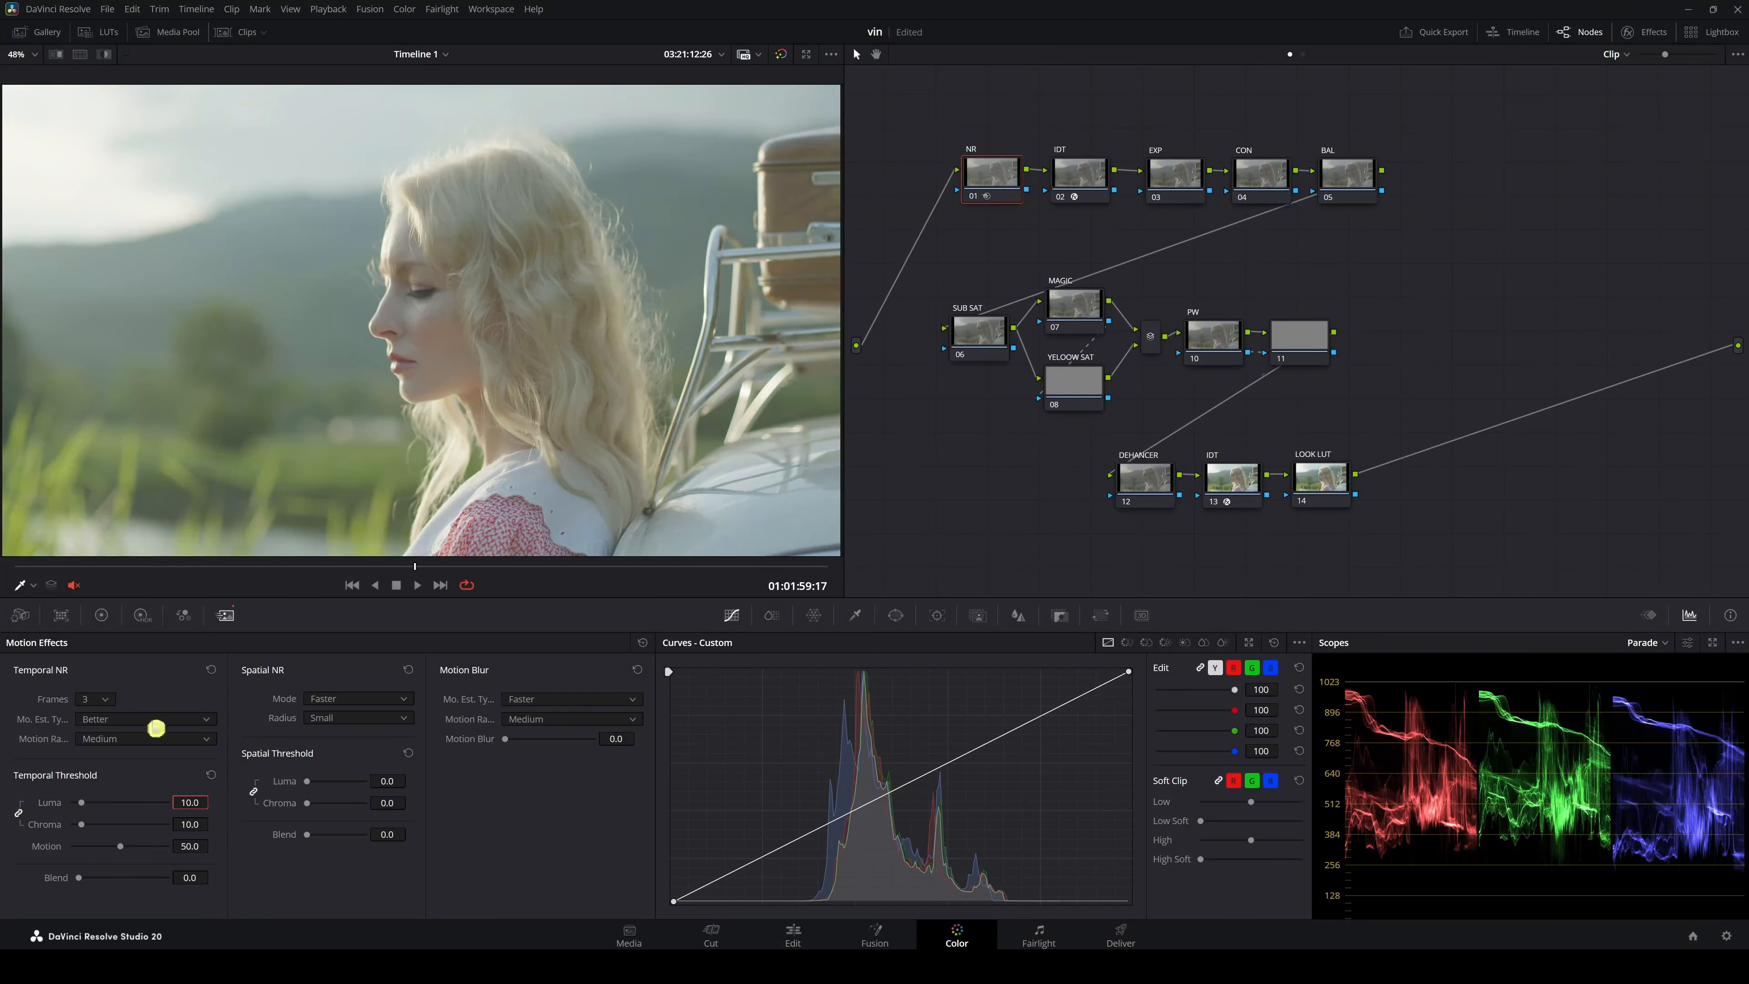
Step: Lower the EXP node's HDR global exposure to -1.50, using the enlarged parade and vectorscope scopes
left_click(101, 615)
left_click(1170, 174)
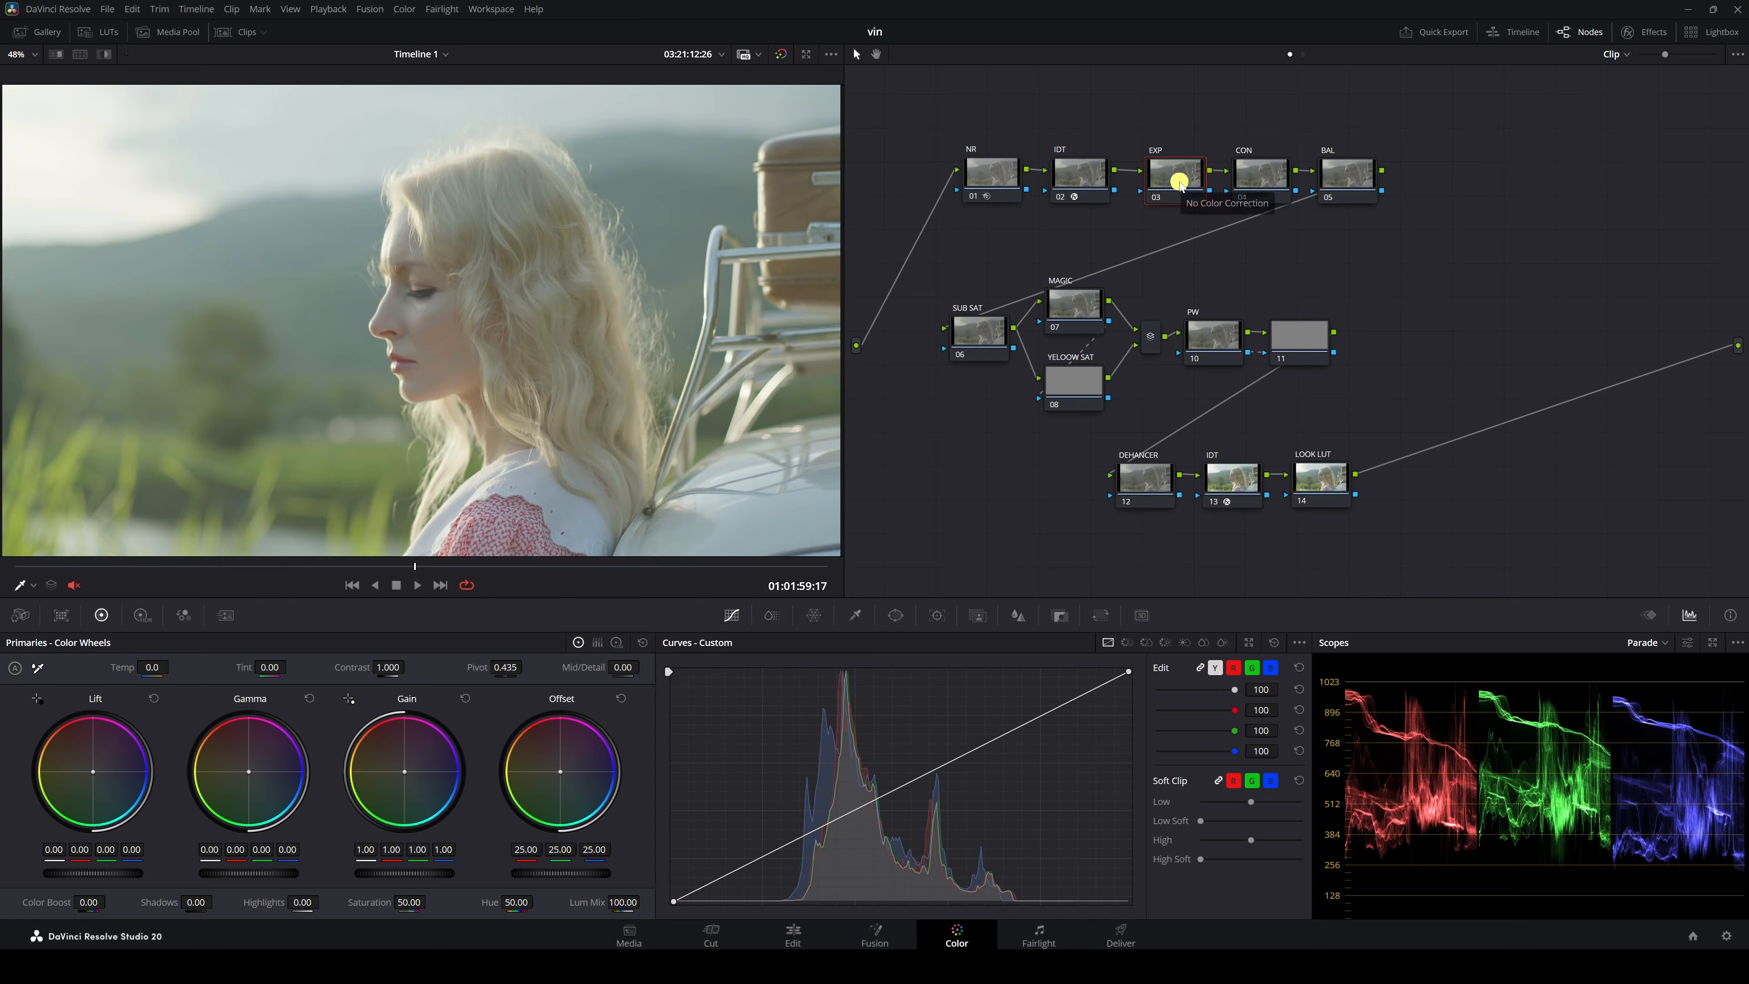
left_click(141, 616)
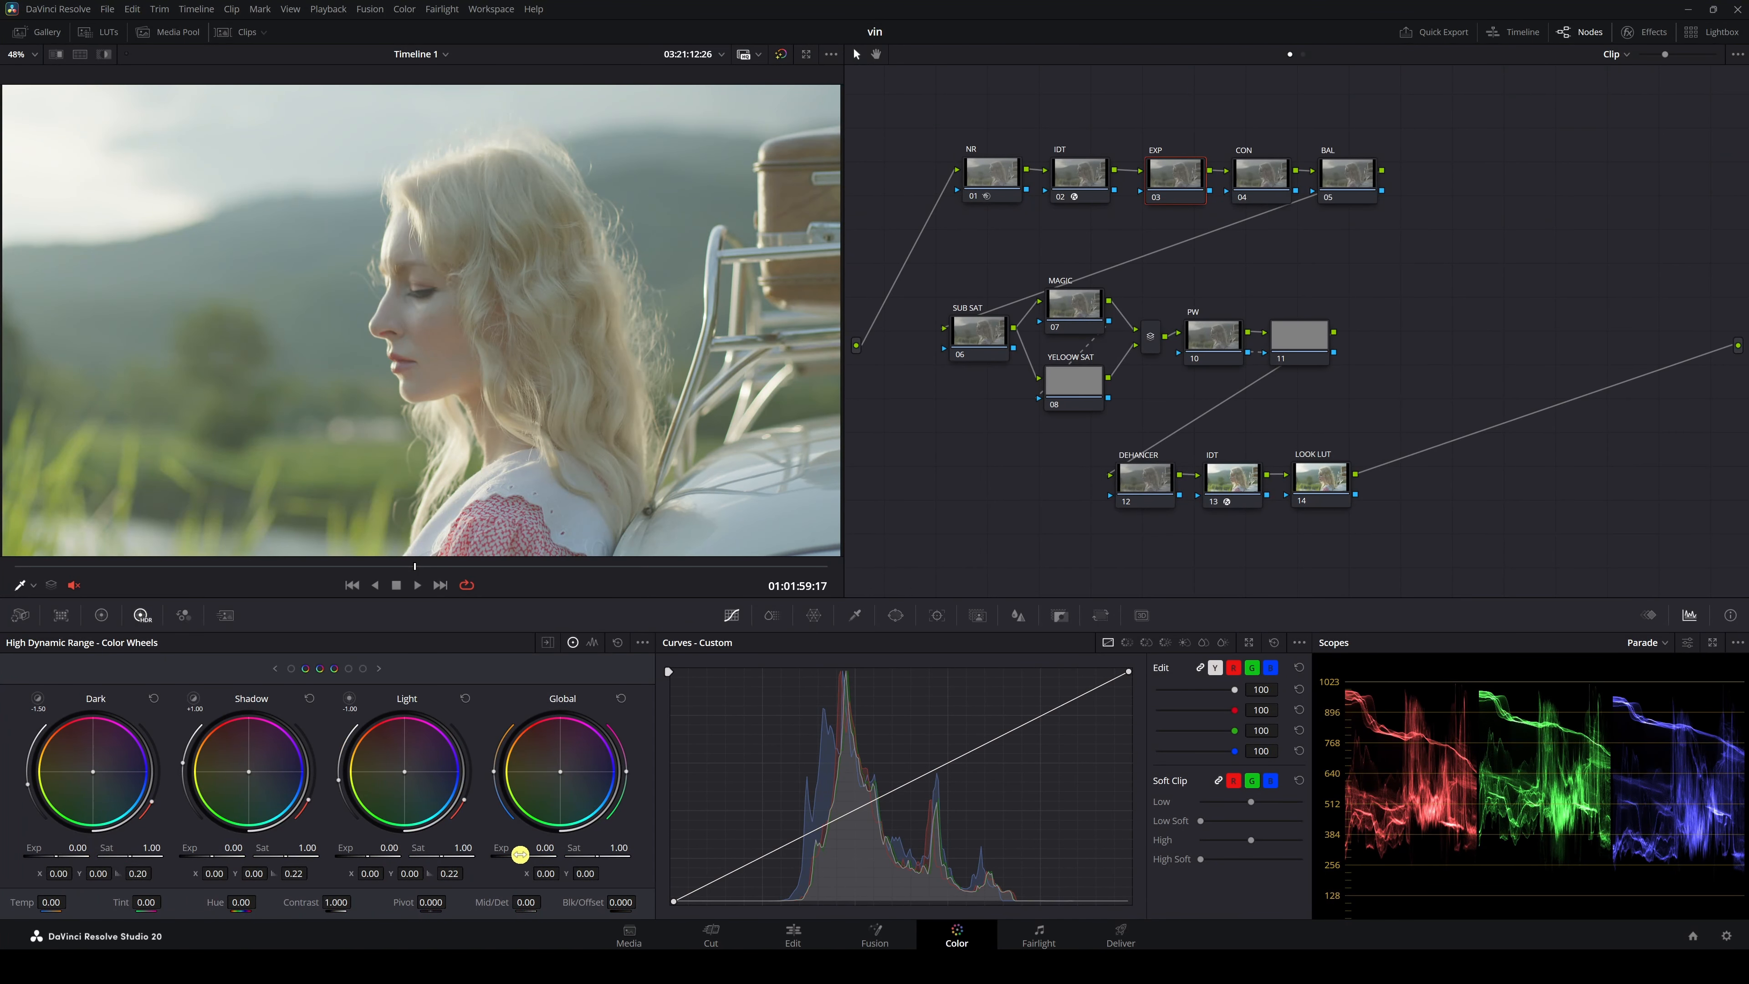
left_click_drag(521, 856, 98, 868)
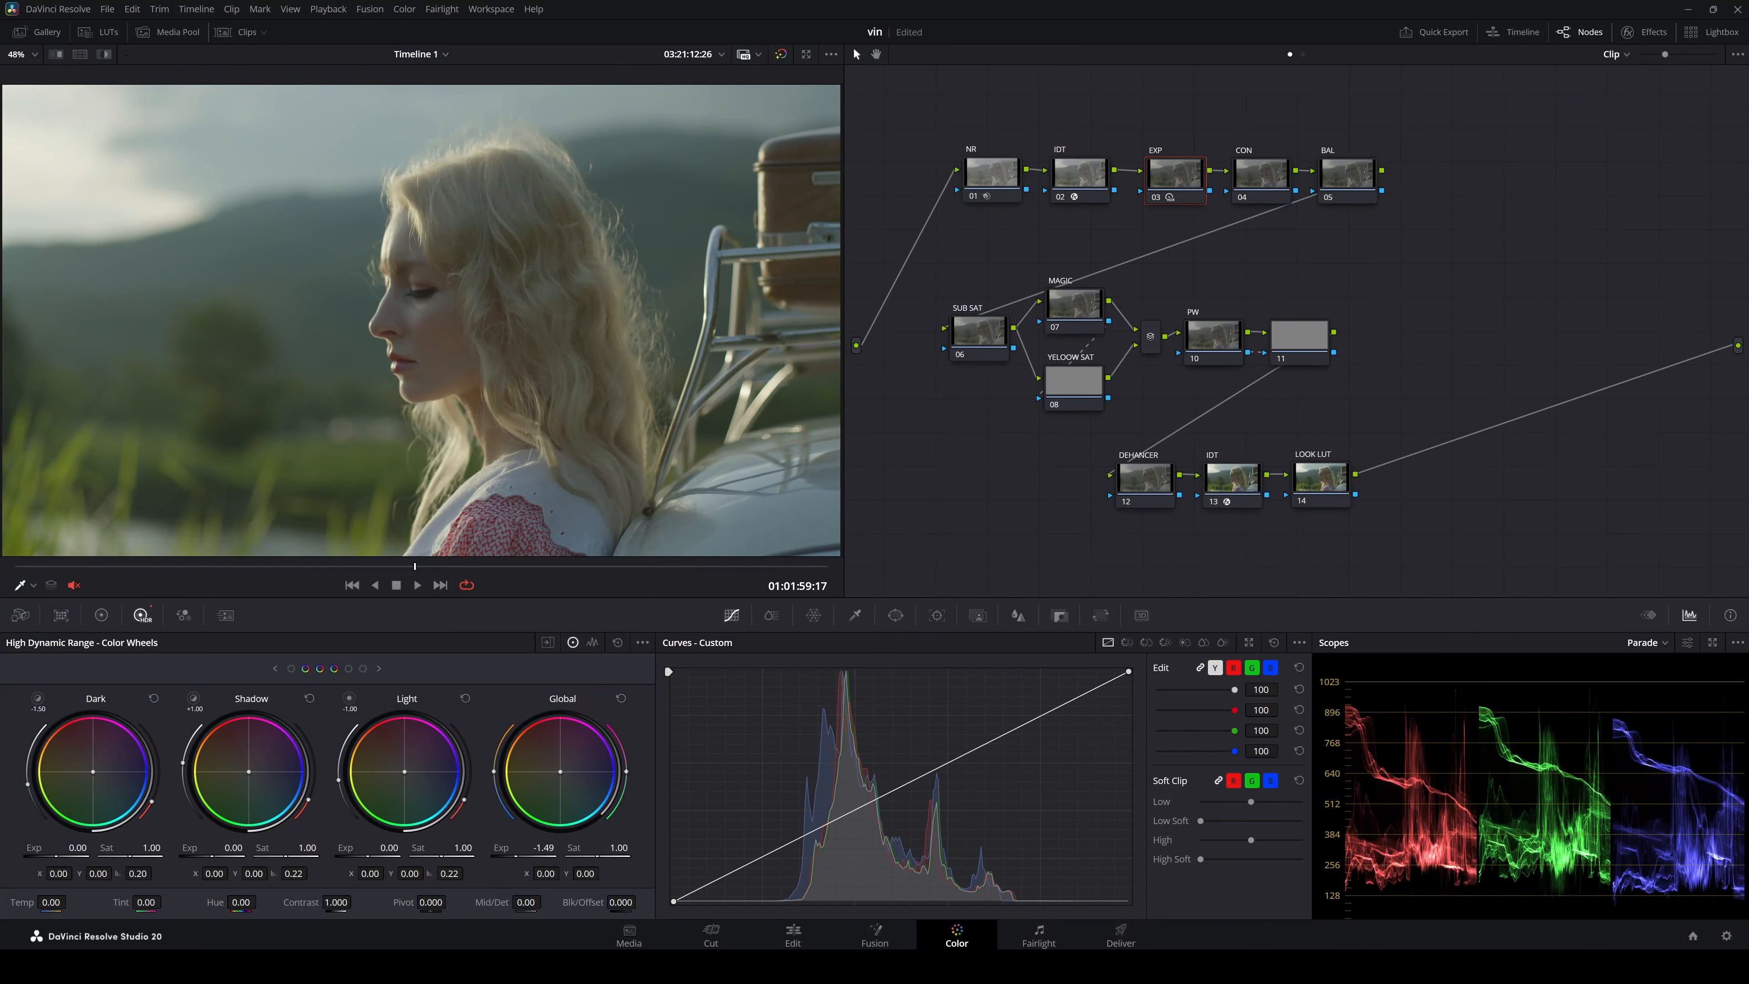
left_click(1710, 645)
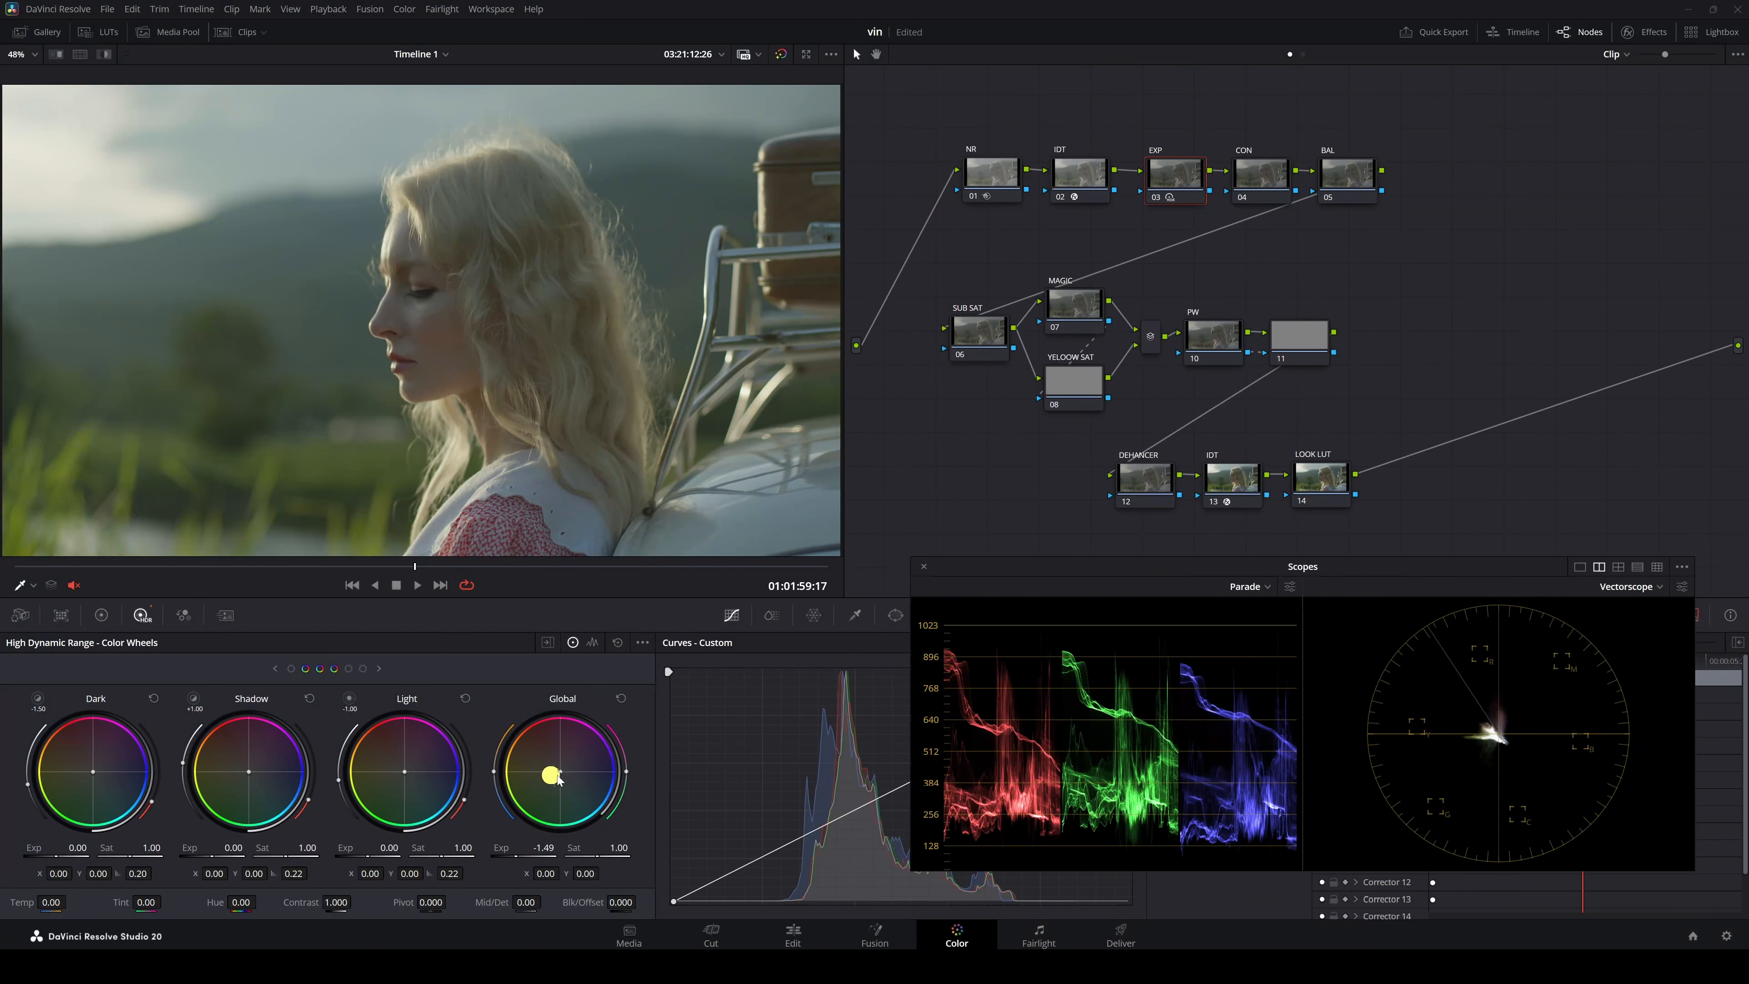
left_click_drag(543, 848, 541, 848)
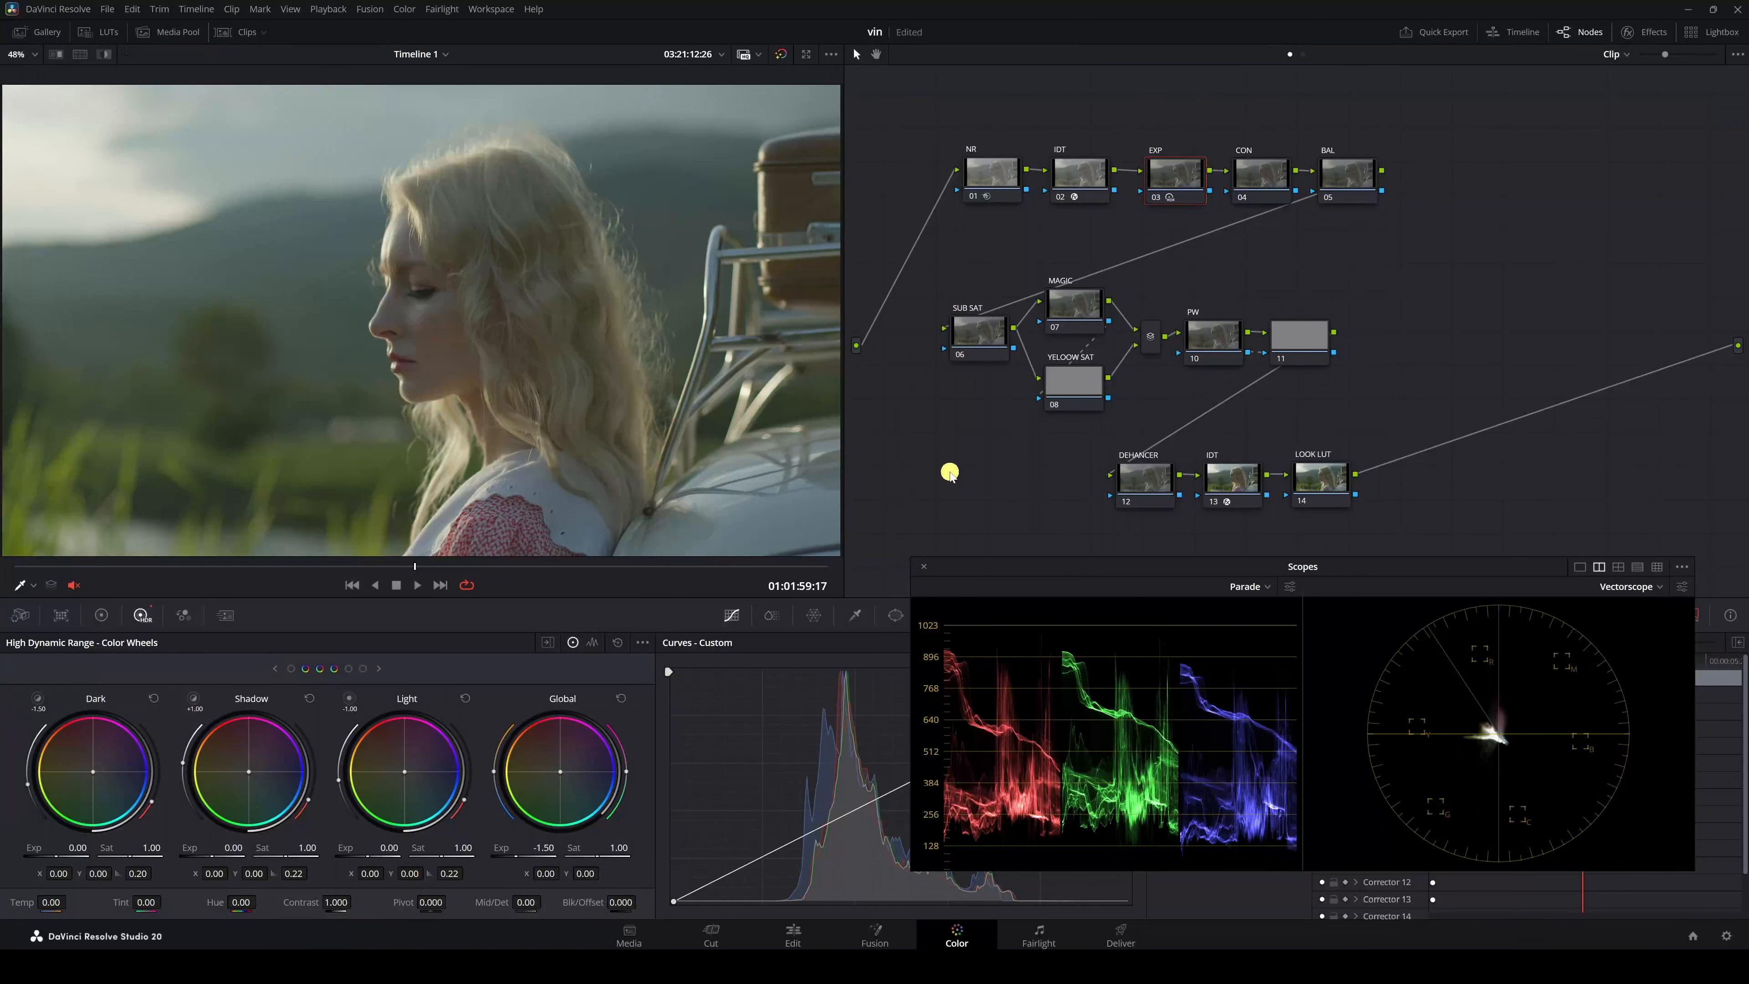
Step: Compare the image with the EXP node off and on, and move the floating scopes window higher
left_click(1153, 198)
left_click(1153, 199)
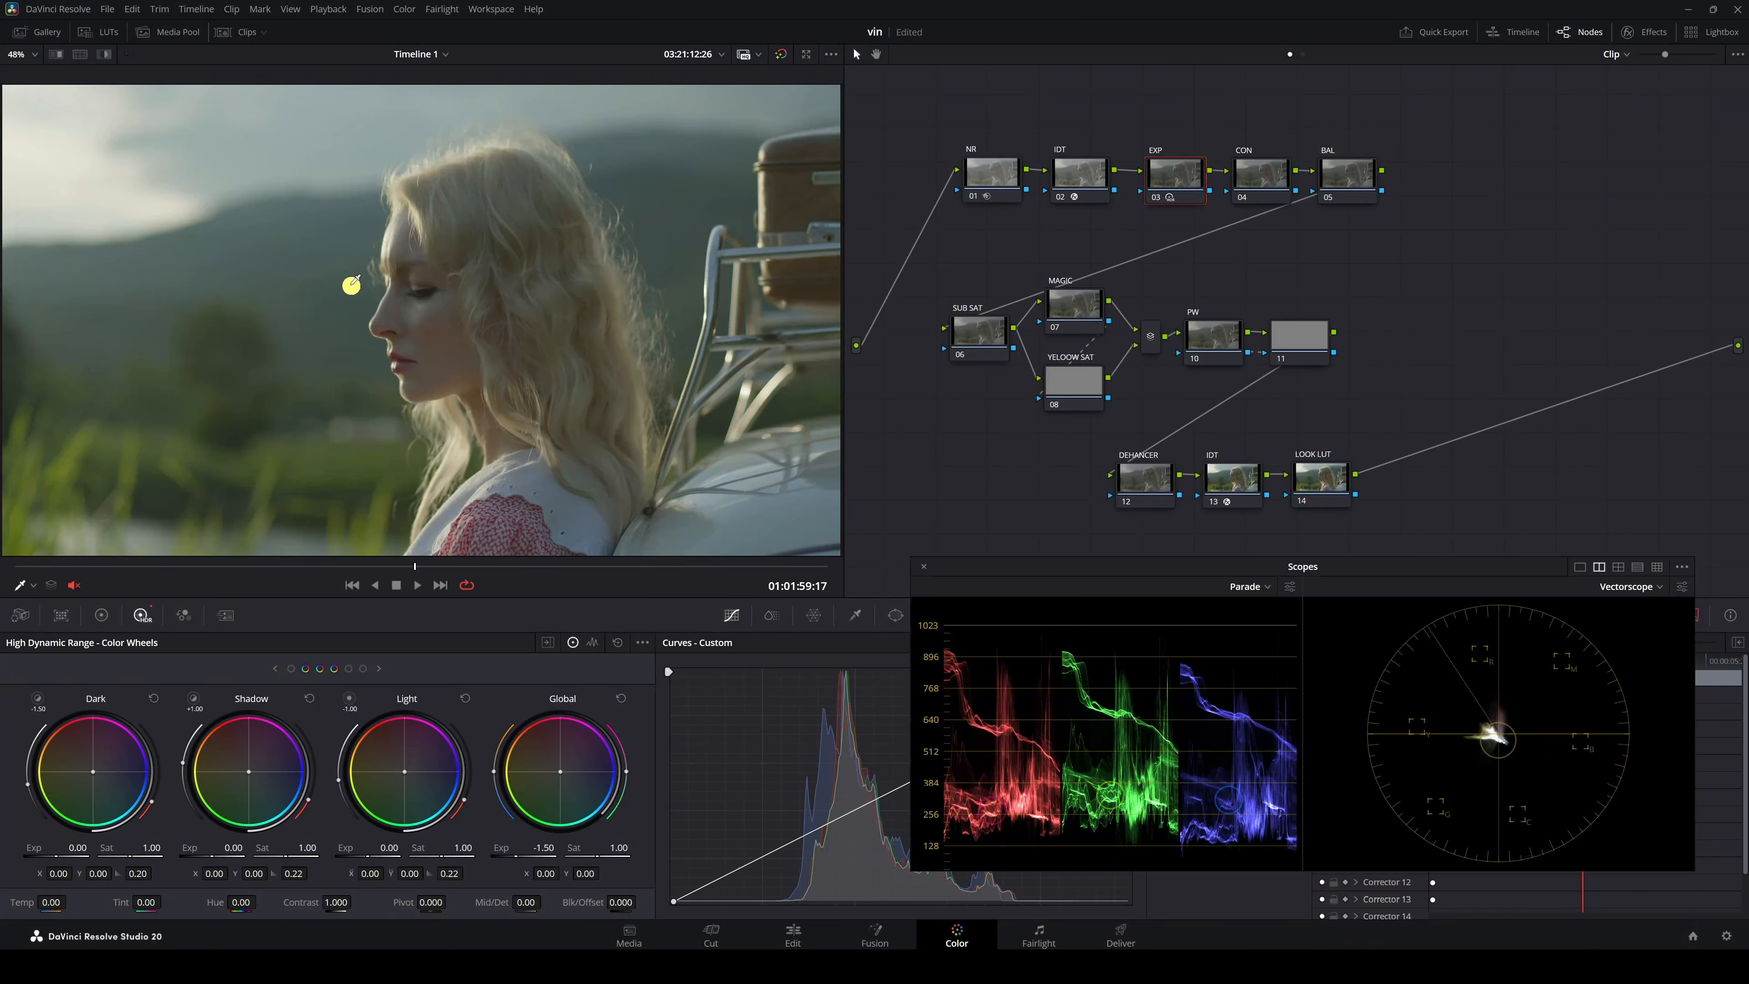
left_click_drag(1049, 568, 1048, 504)
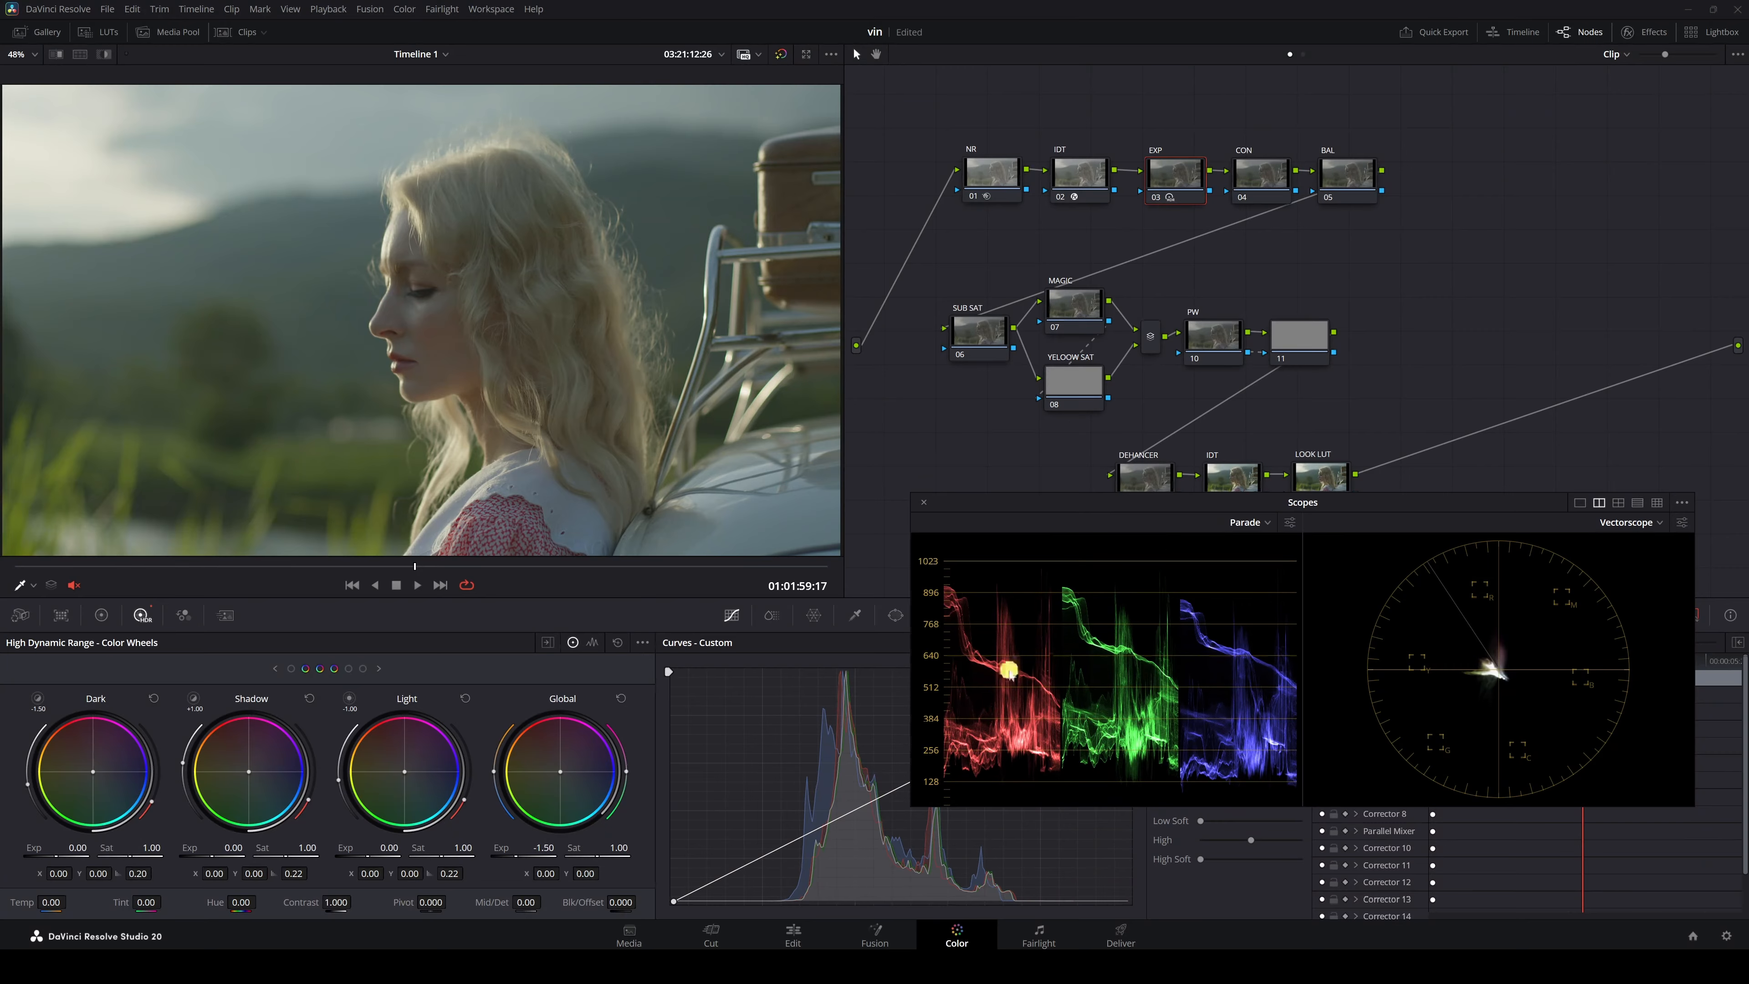
scroll(977, 654, "up", 2)
Step: Set the CON node's contrast to 1.114 and pivot to 0.335, and compare the image with the node off and on
left_click(1263, 180)
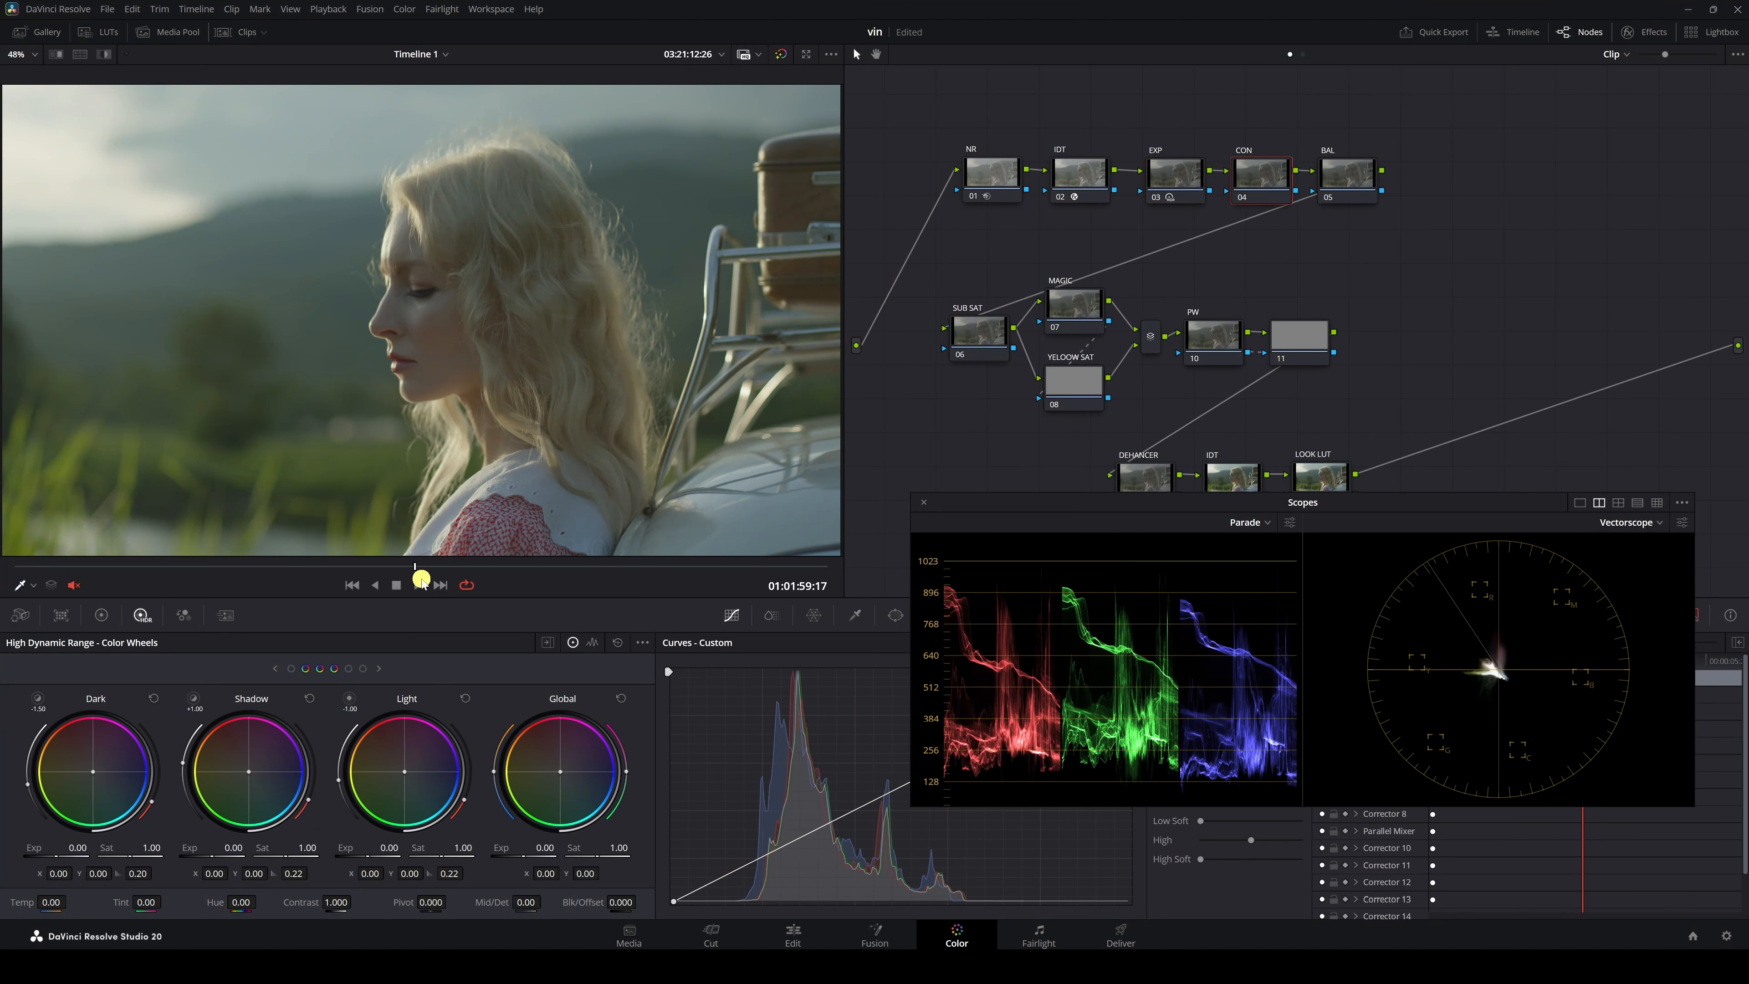
left_click(106, 617)
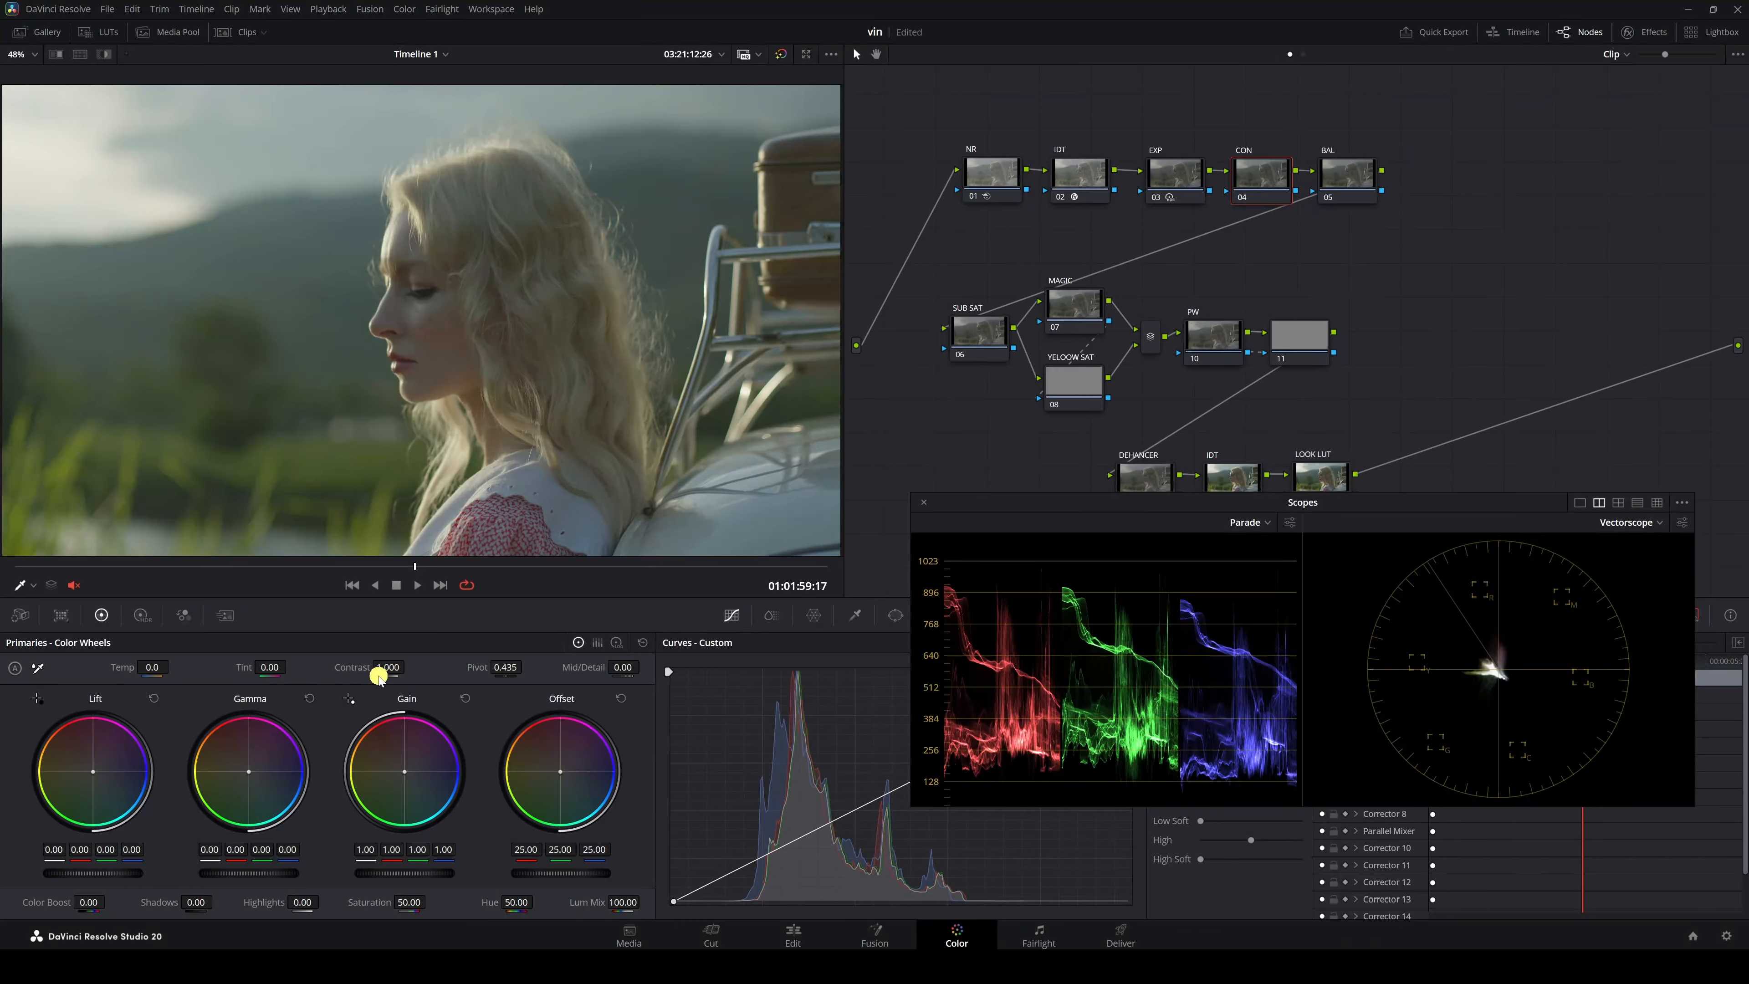
left_click_drag(383, 670, 422, 687)
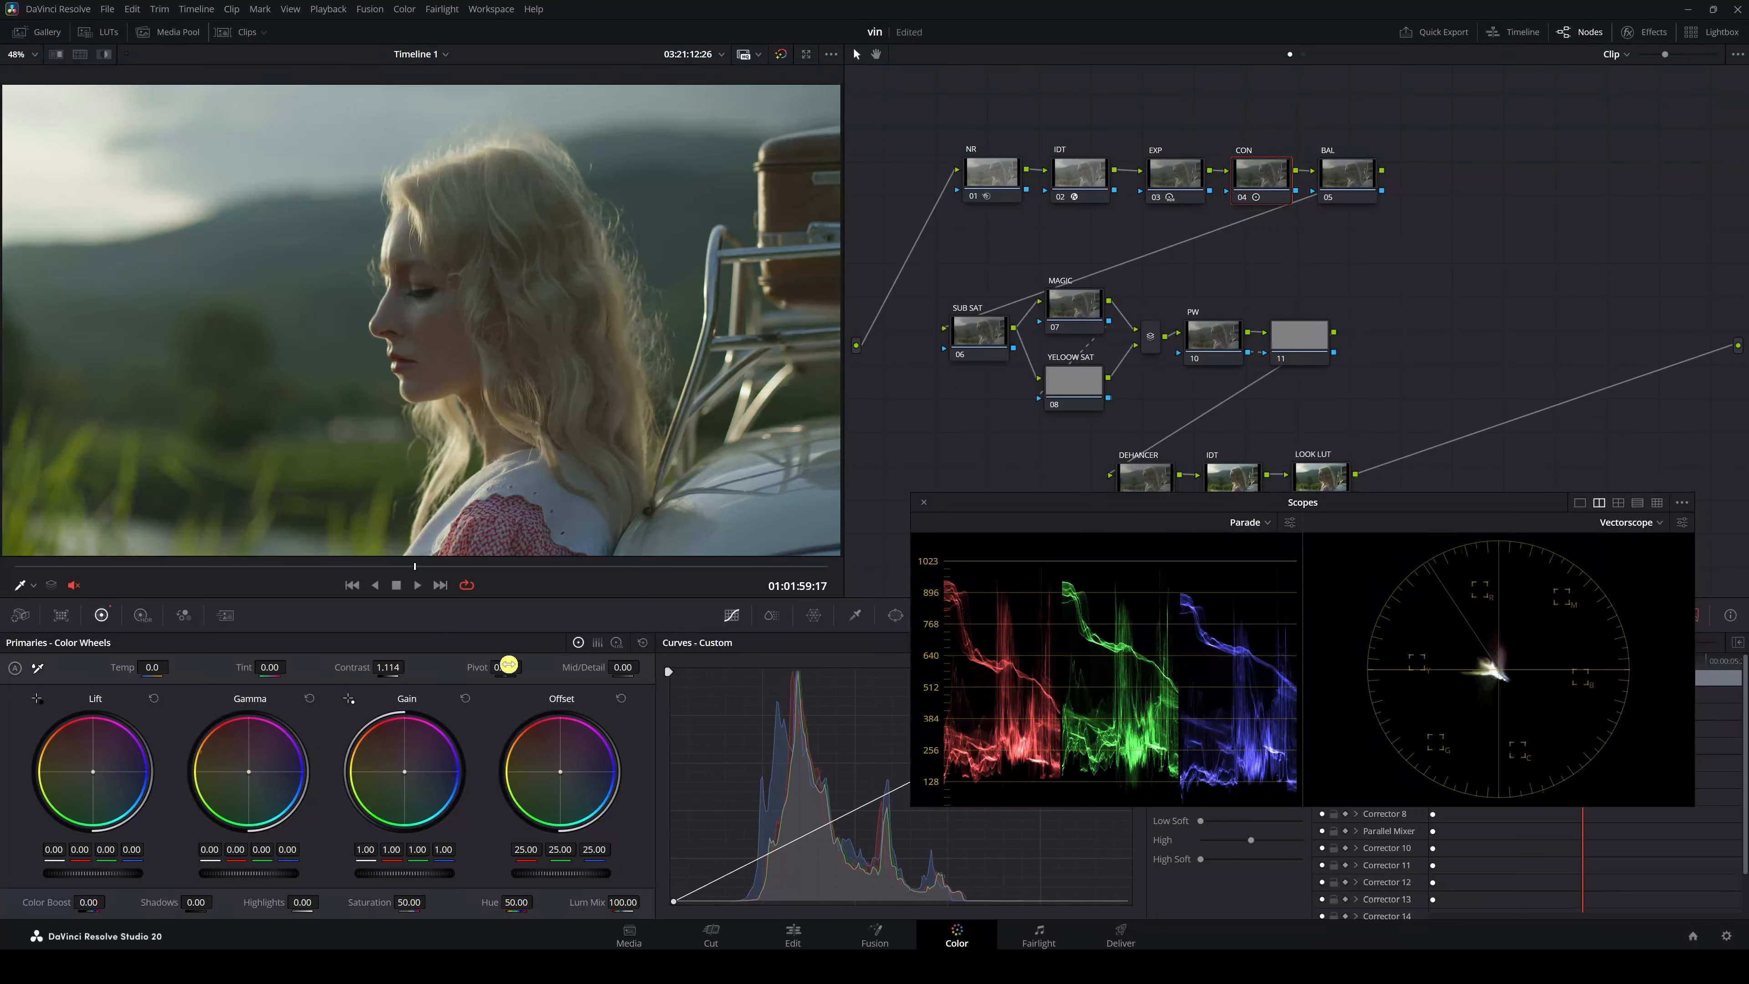
left_click_drag(504, 667, 469, 677)
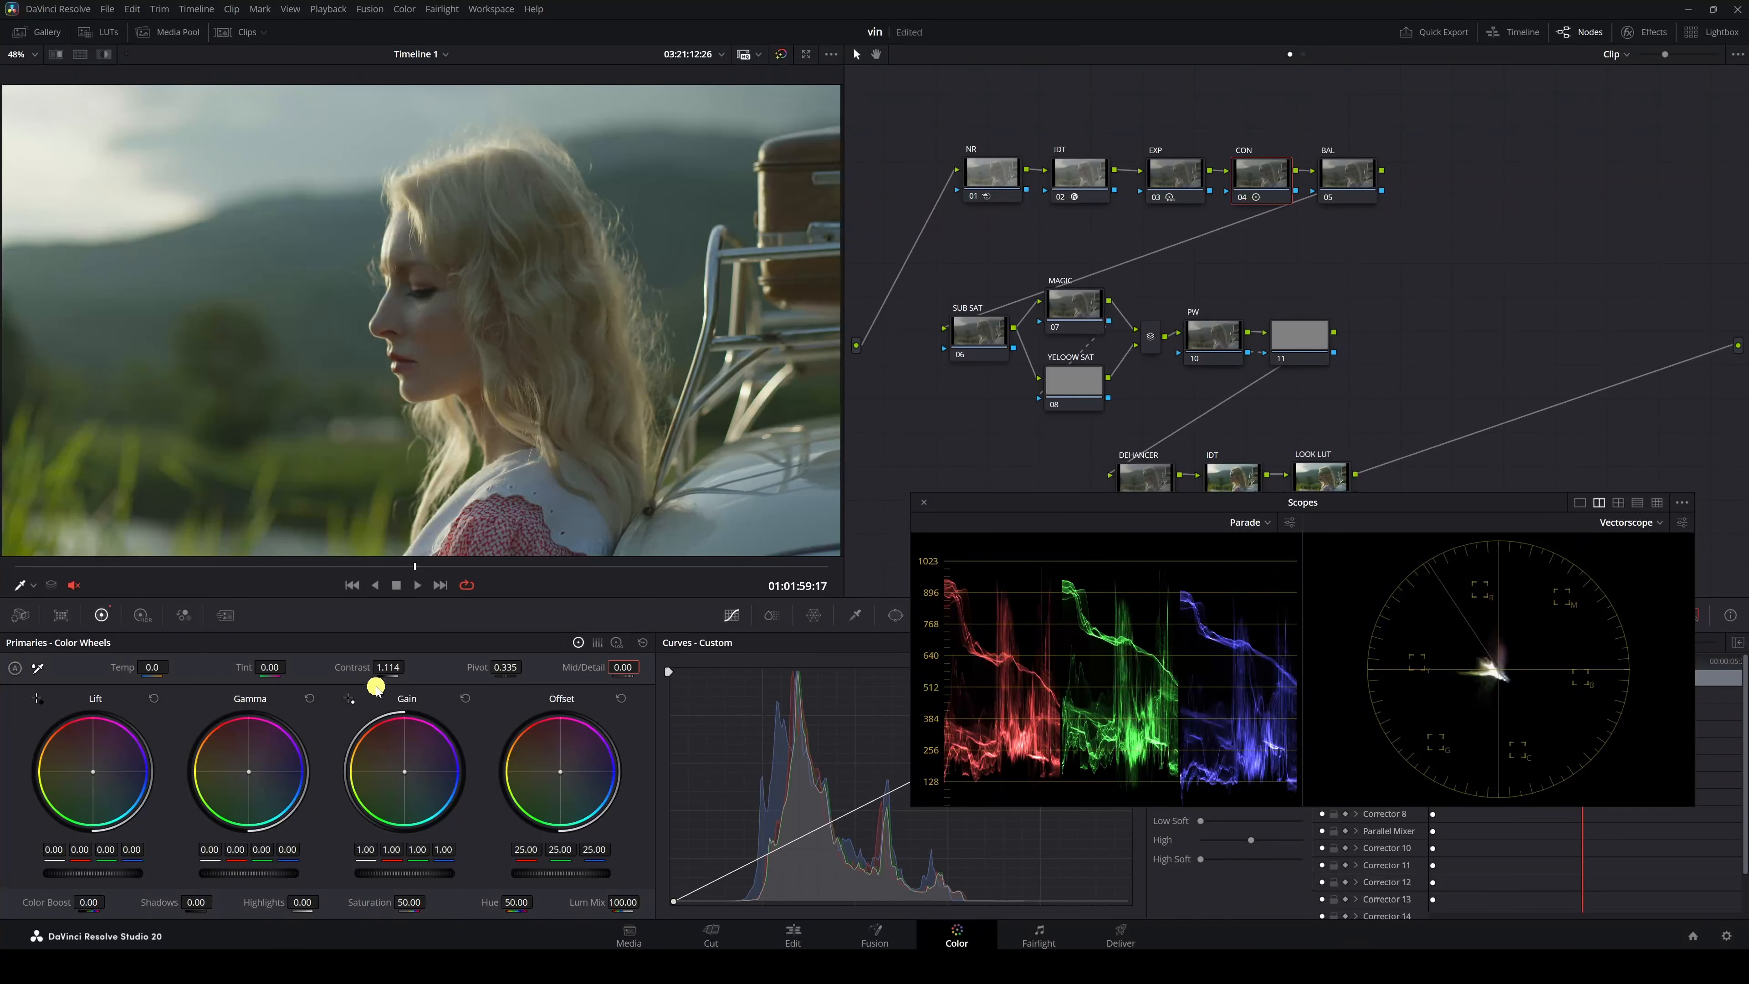
left_click(441, 675)
left_click(1243, 200)
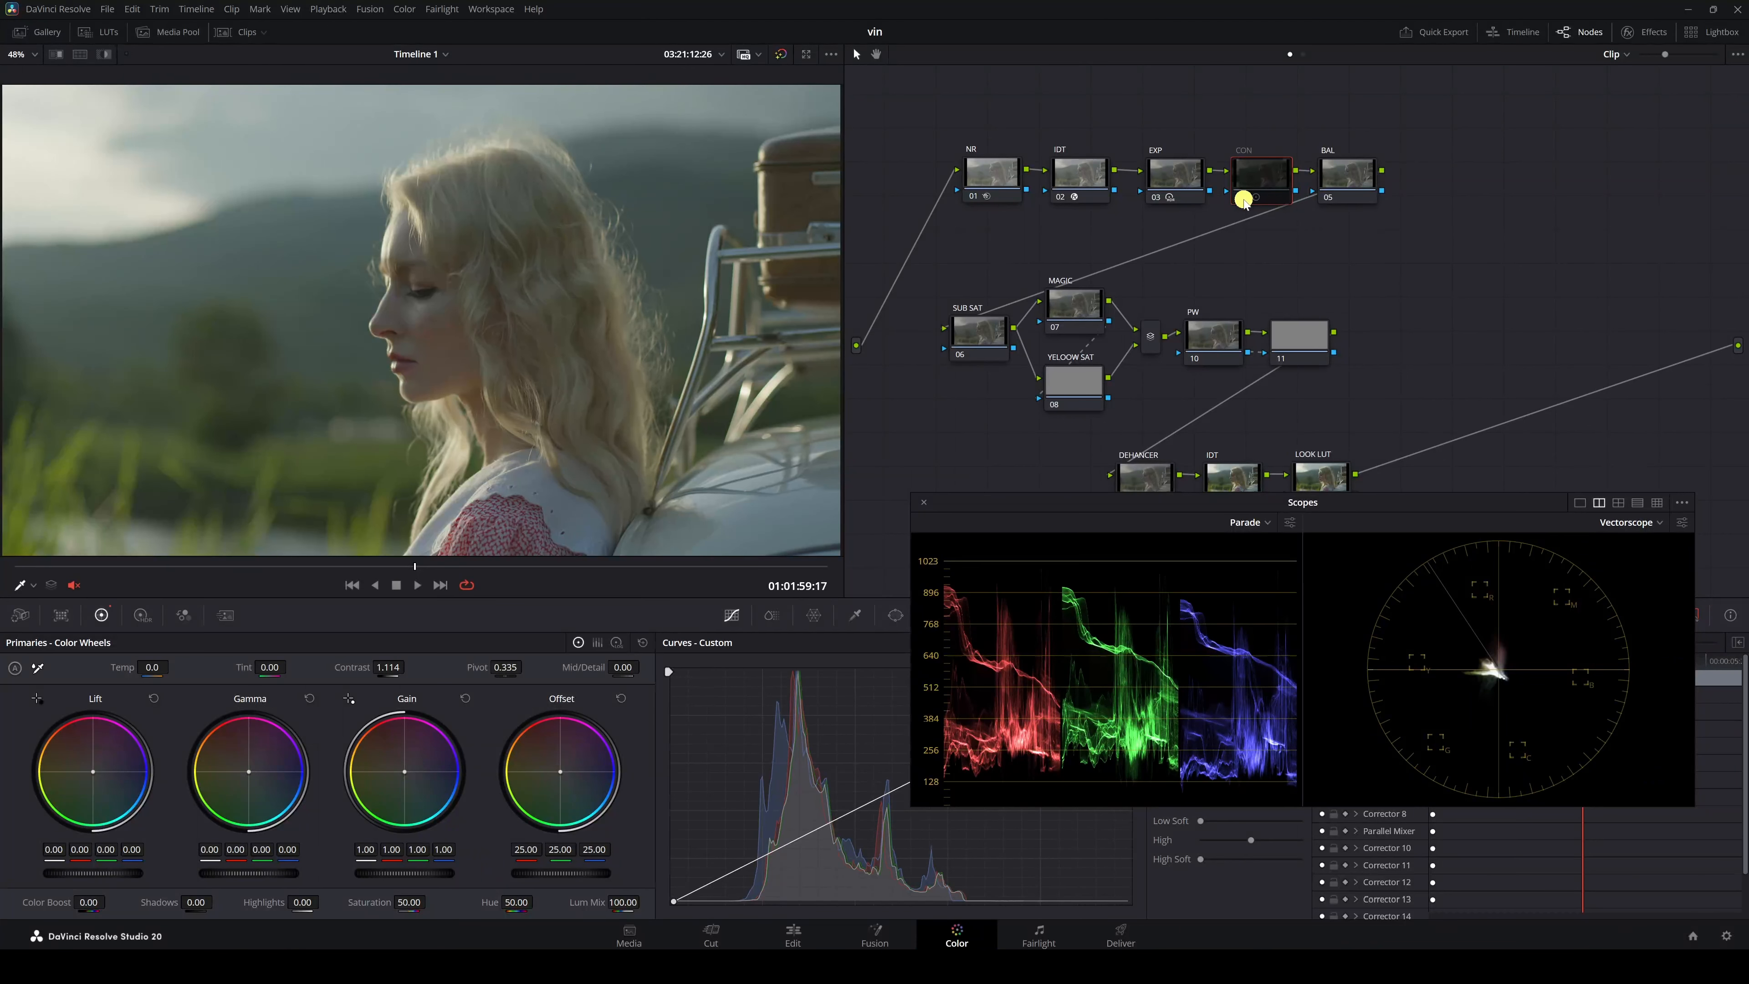
left_click(1243, 200)
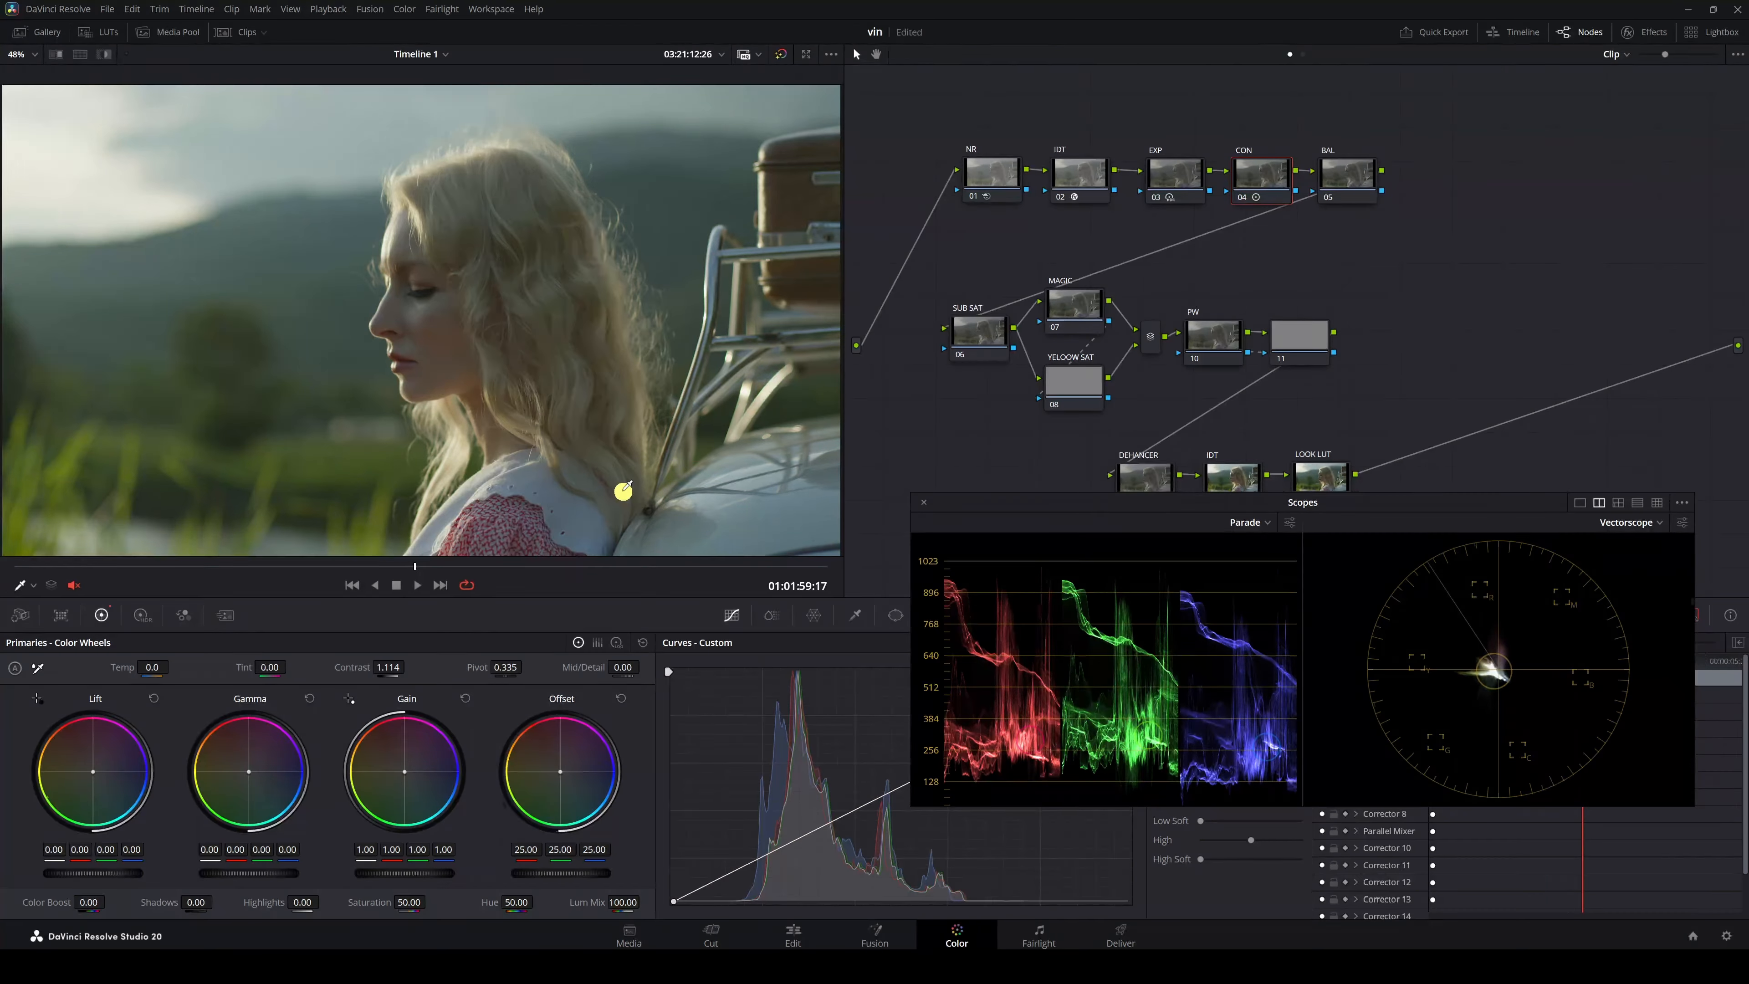
Step: Balance the BAL node by setting its offset to red 25.02, green 23.50 and blue 24.40
left_click(1348, 181)
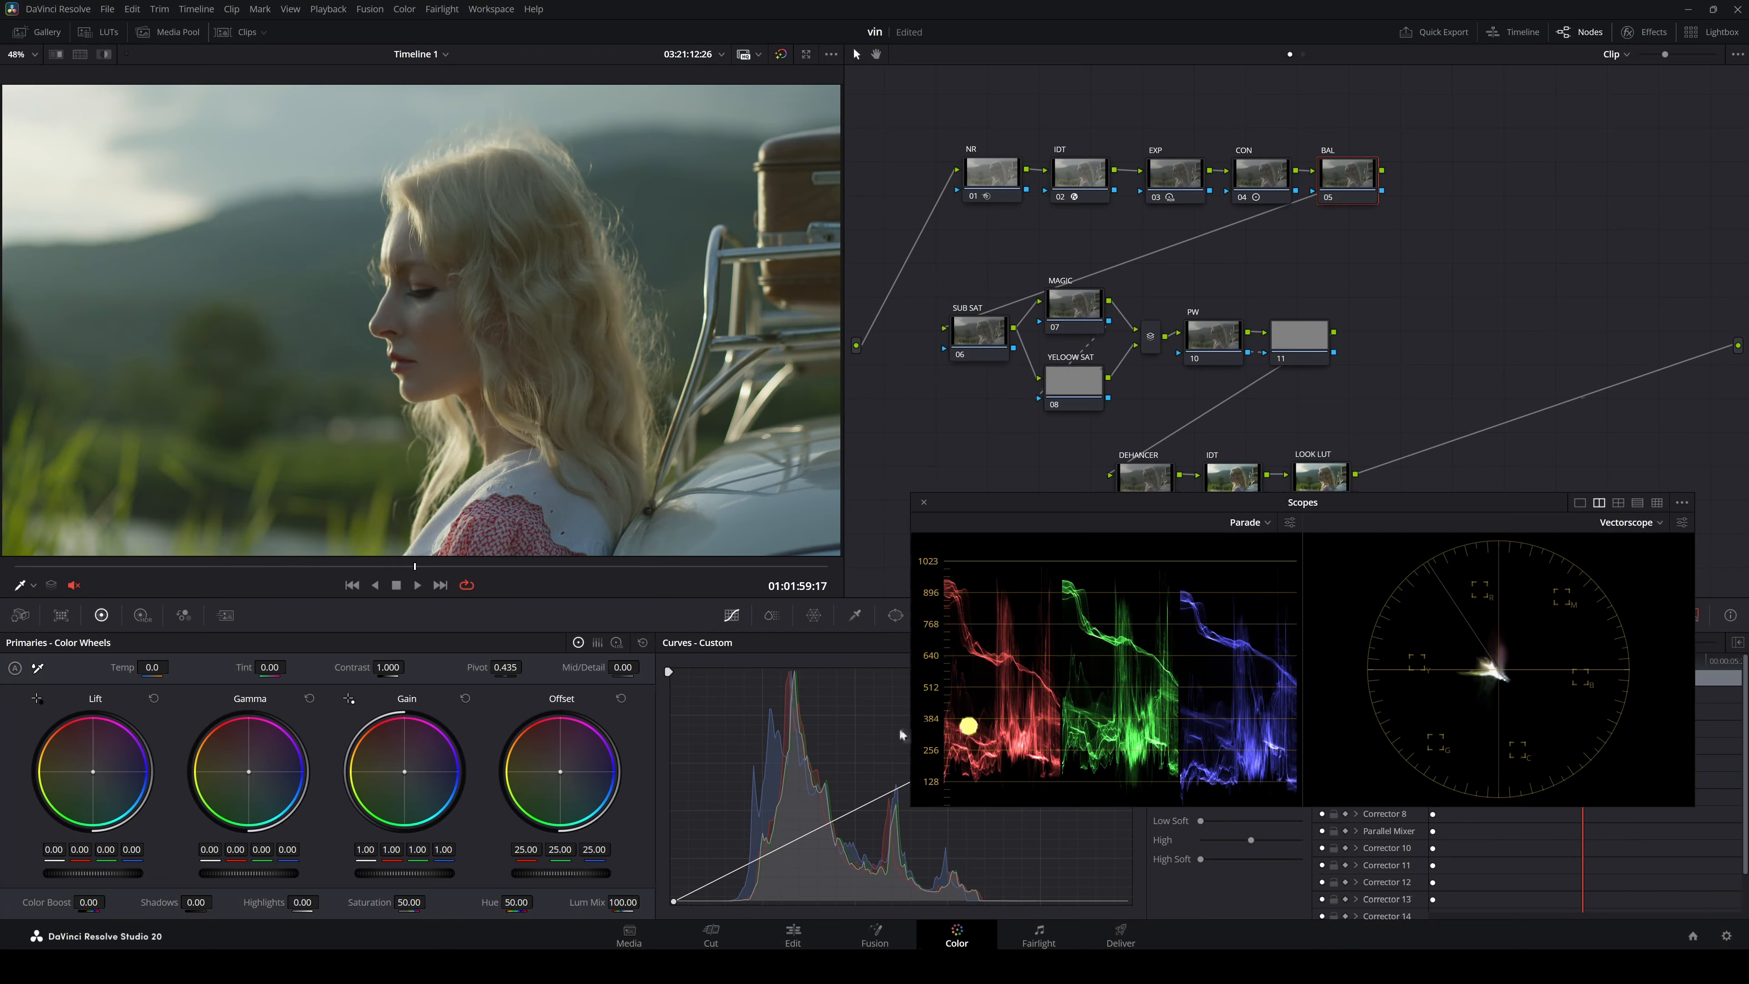
left_click_drag(564, 777, 565, 775)
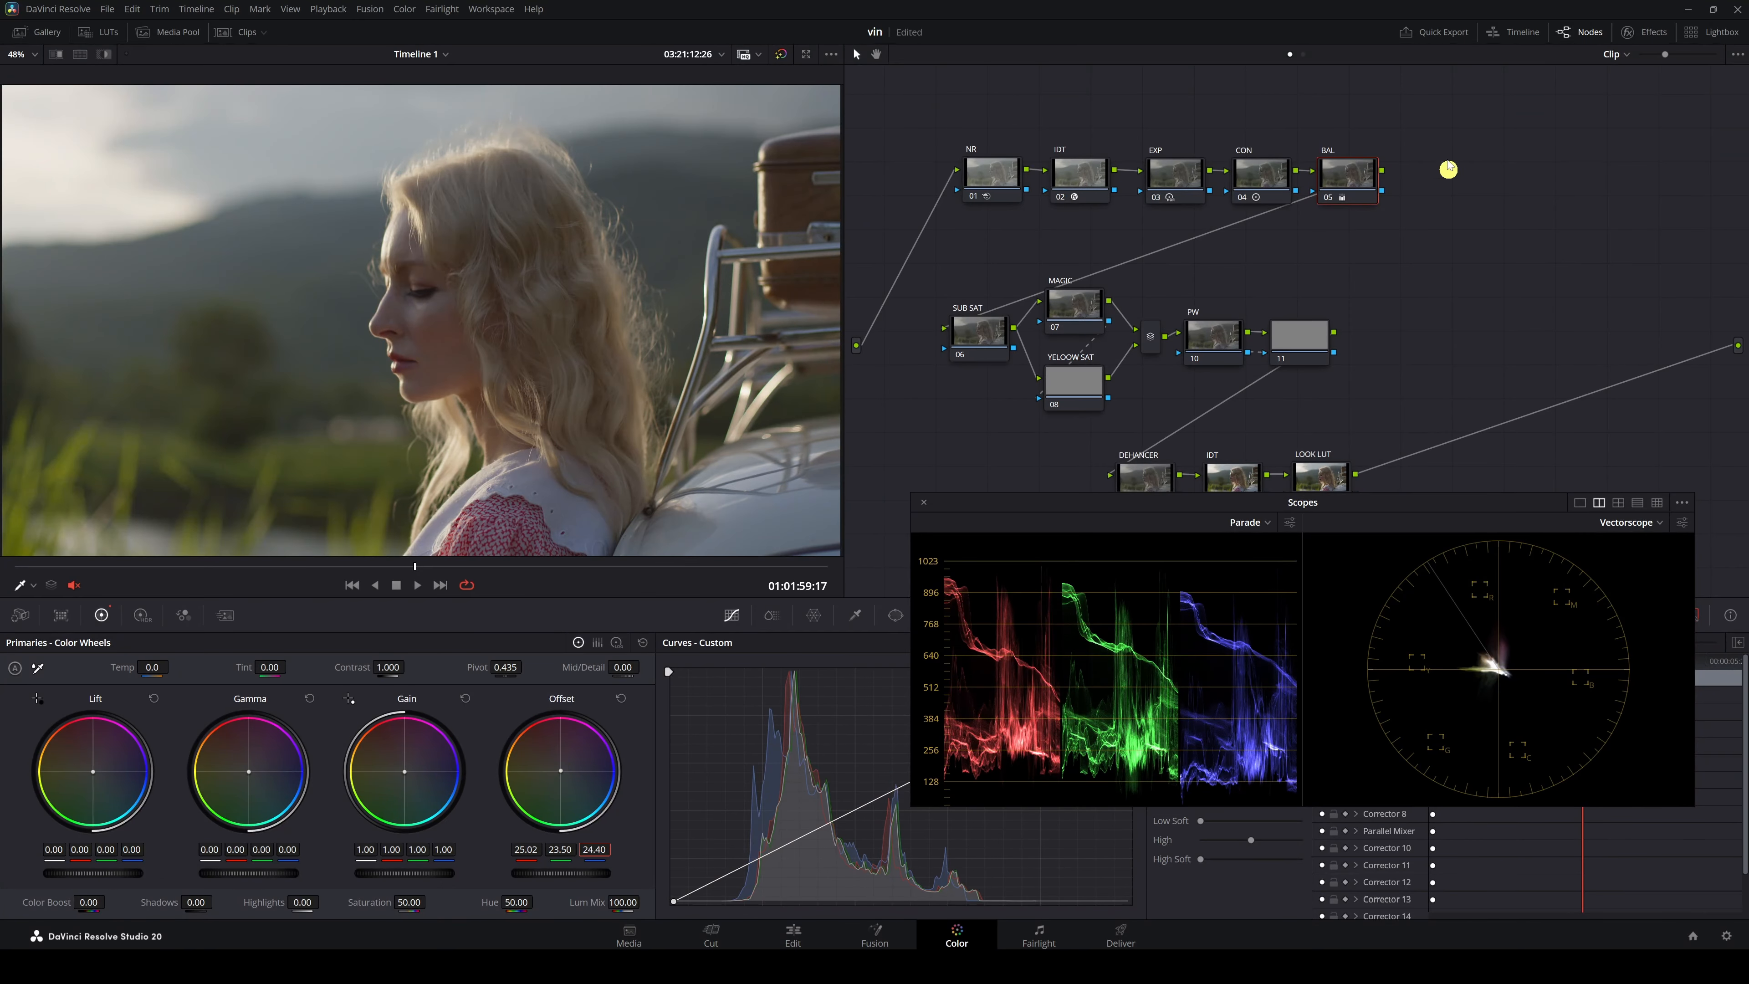
Step: Compare the image with the BAL node off and on
left_click(1327, 198)
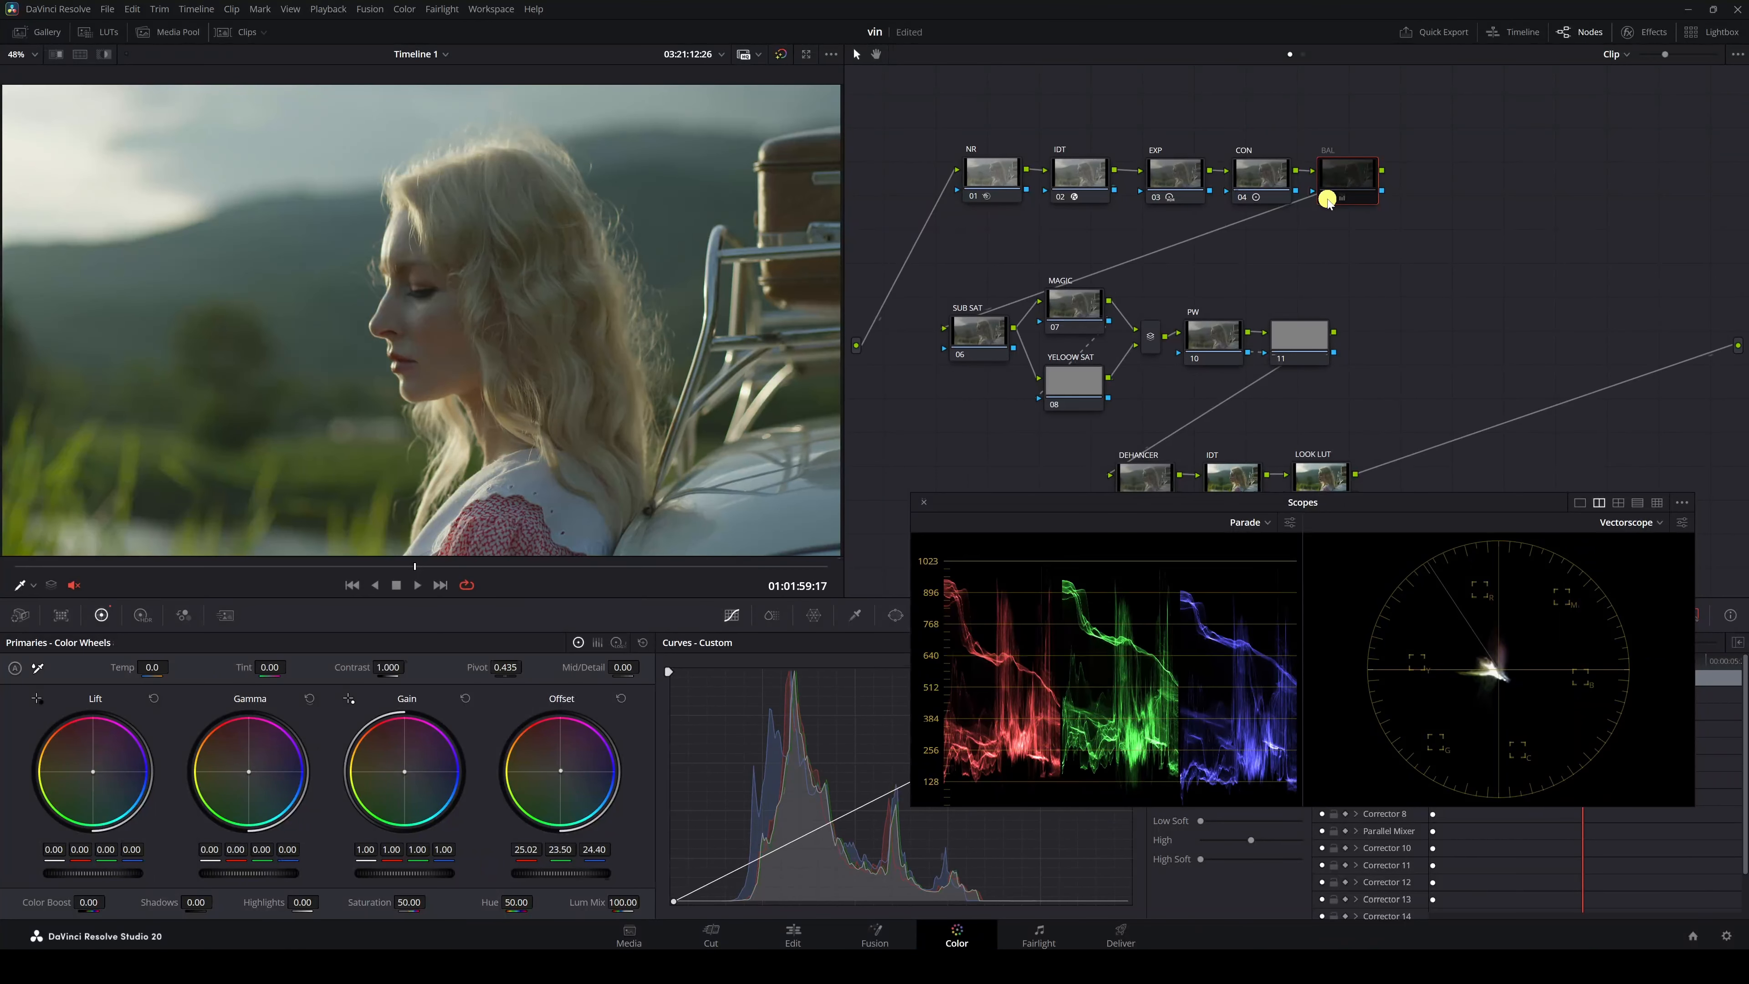
left_click(1327, 200)
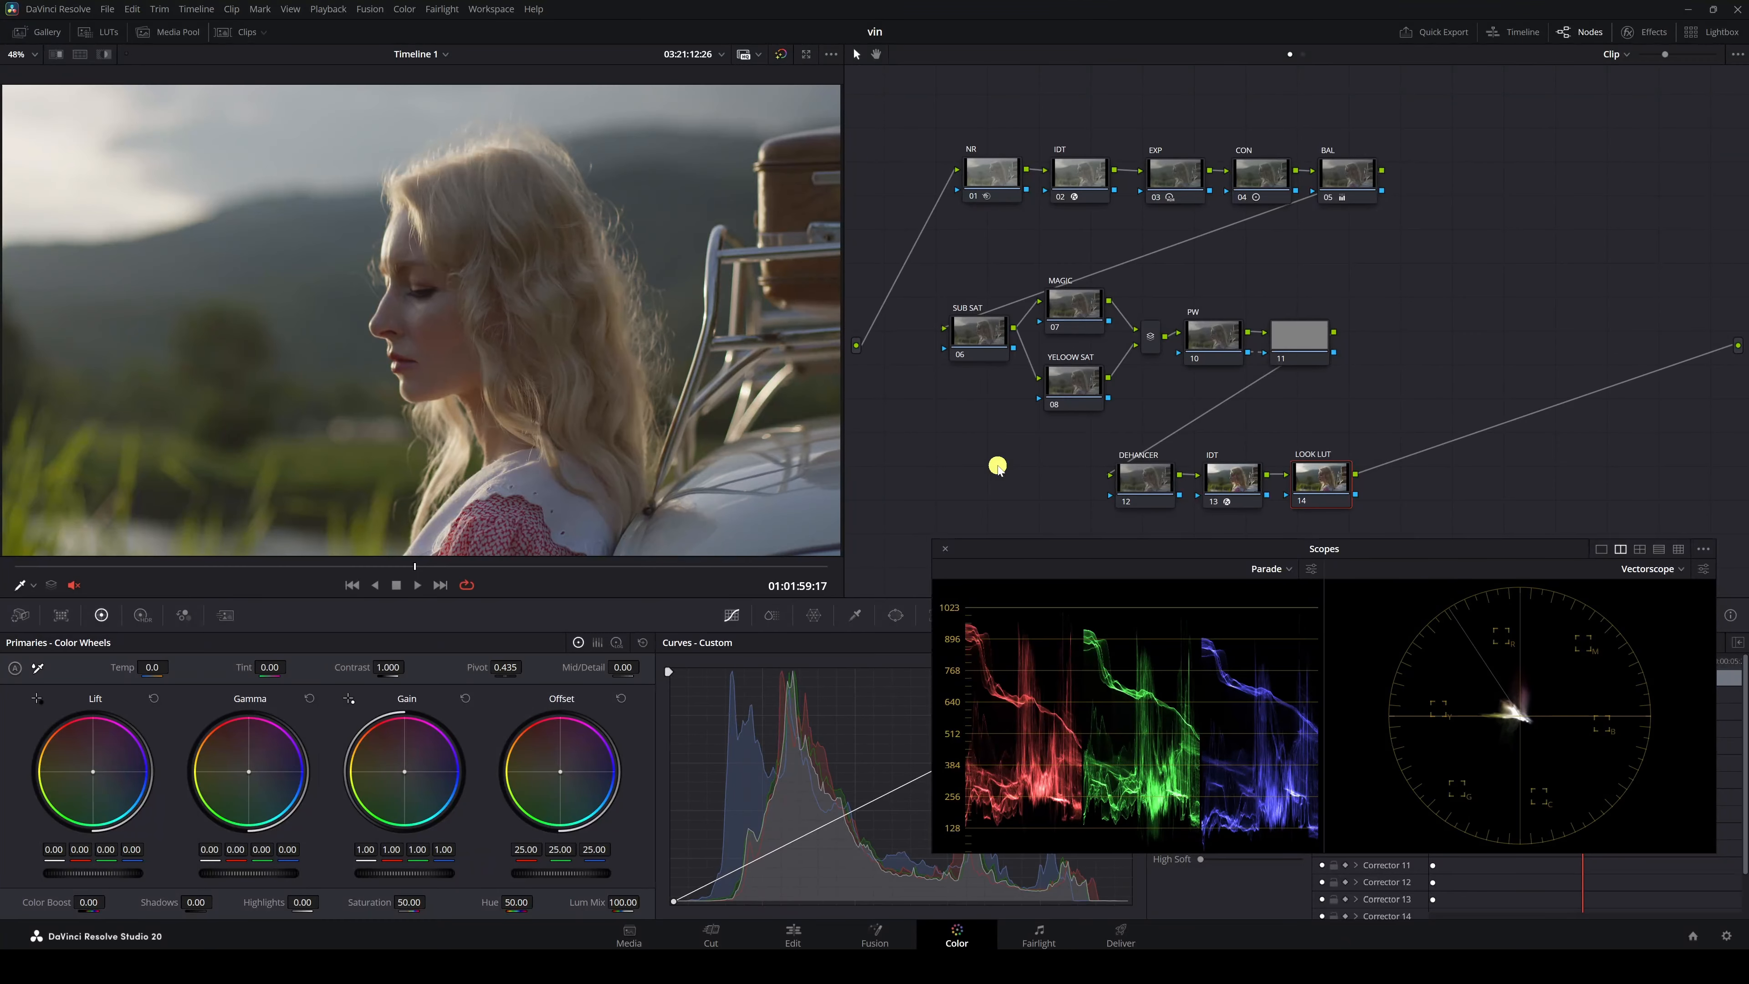
Step: Apply a look from the PRAVEEN LUTS collection to the LOOK LUT node and set its key output gain to 0.8
left_click(105, 34)
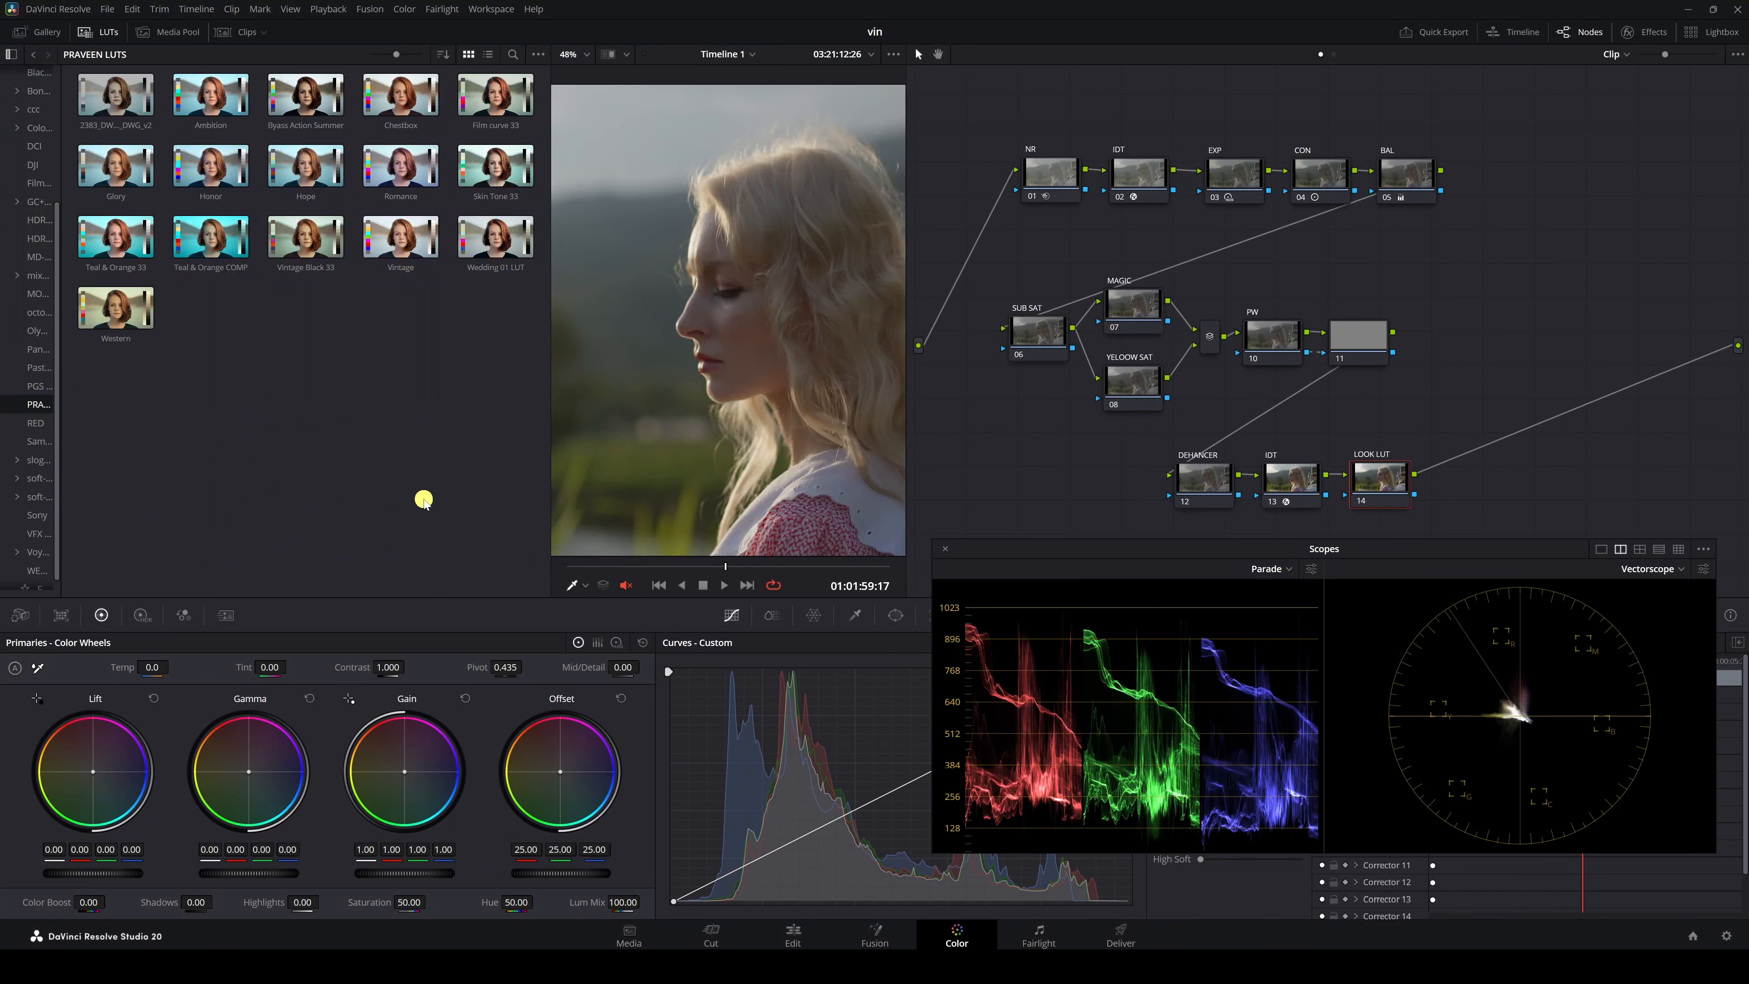
left_click(105, 31)
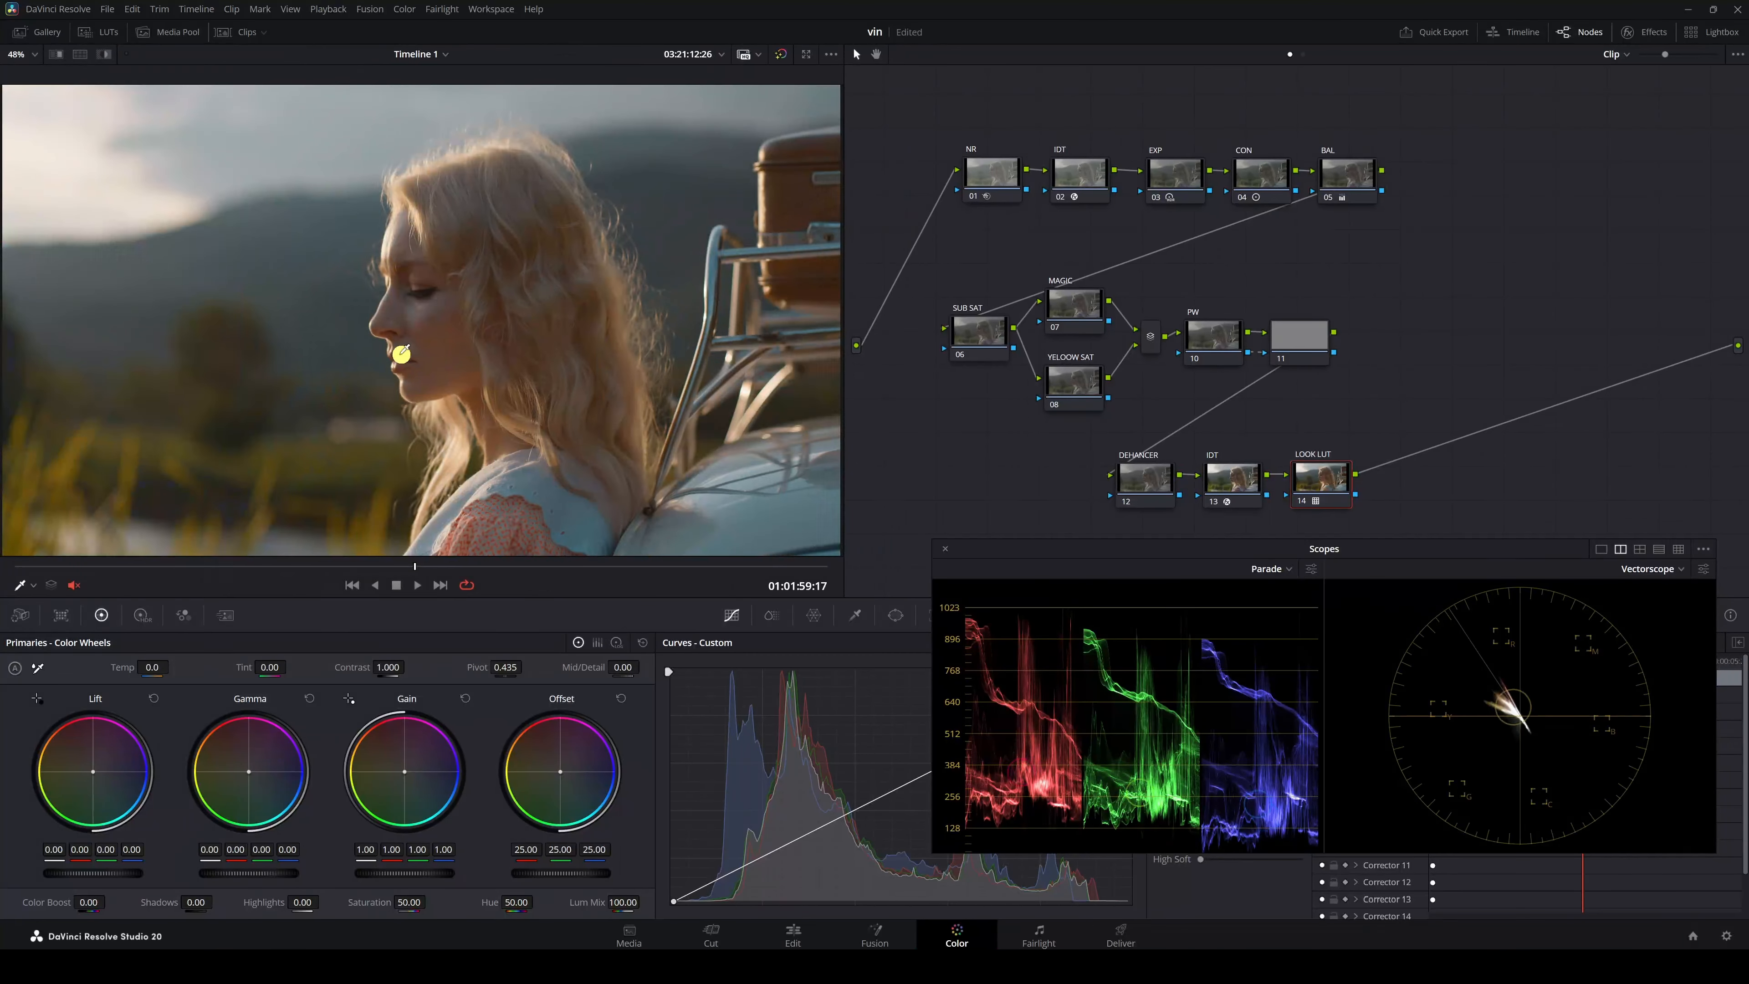
left_click_drag(1017, 555, 1307, 540)
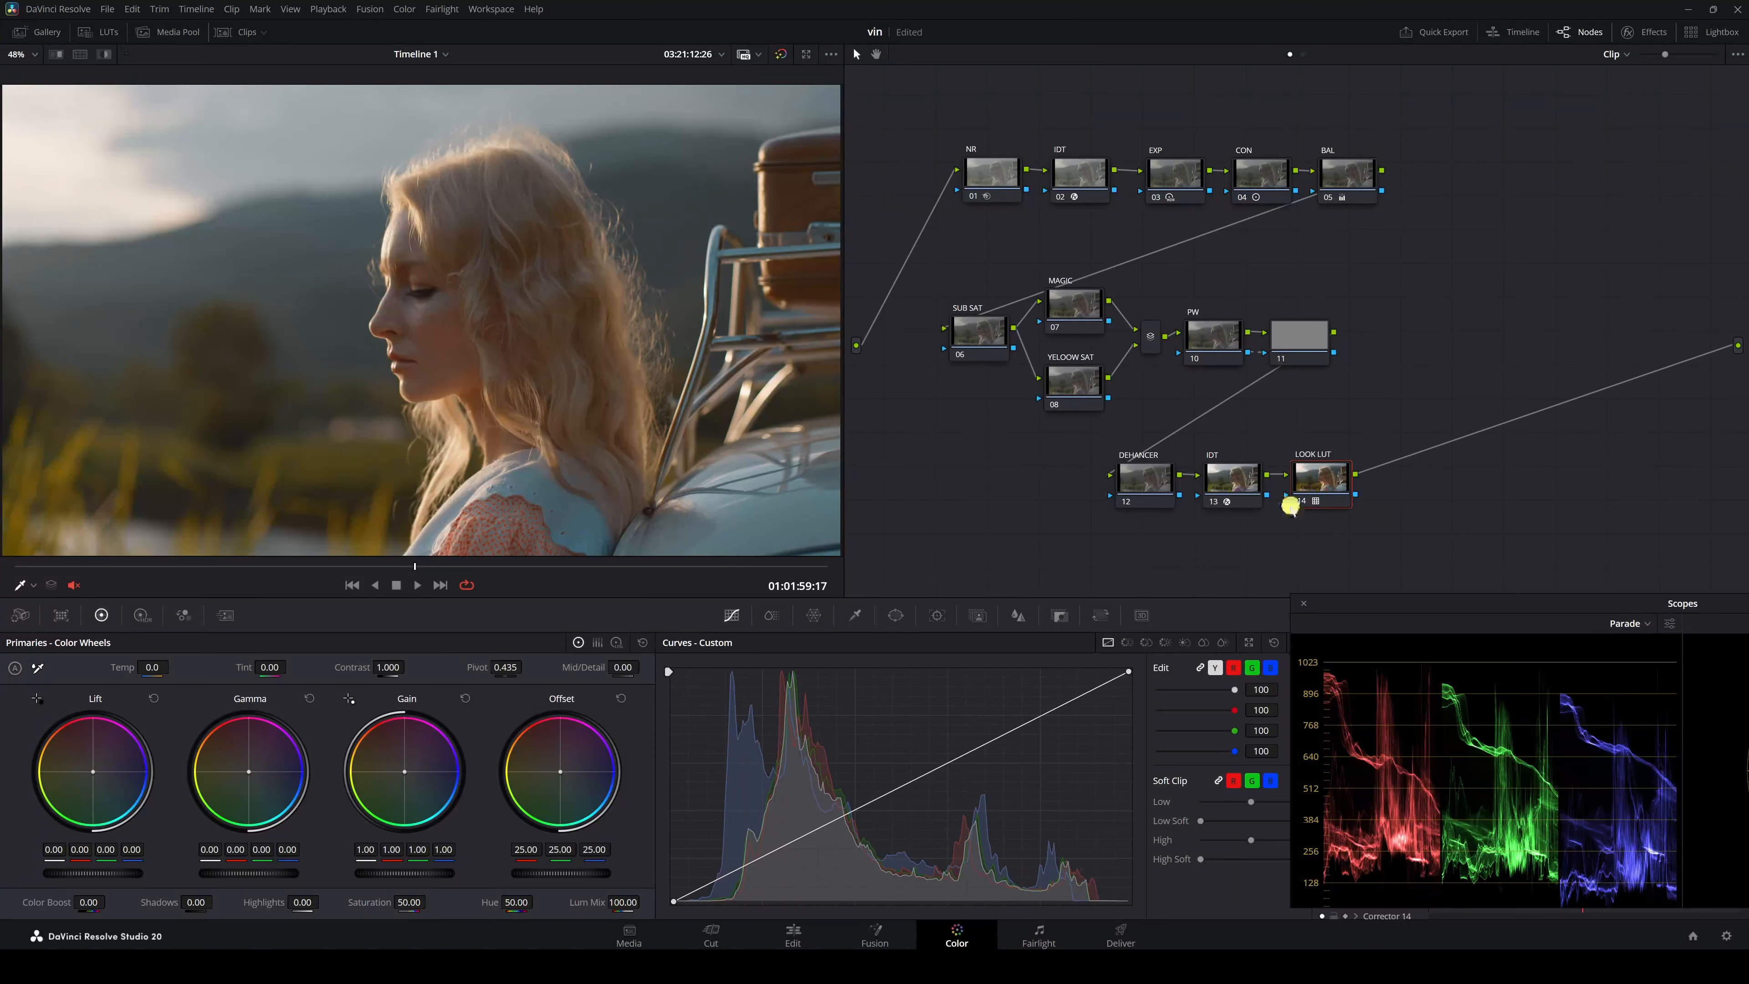
left_click(1058, 614)
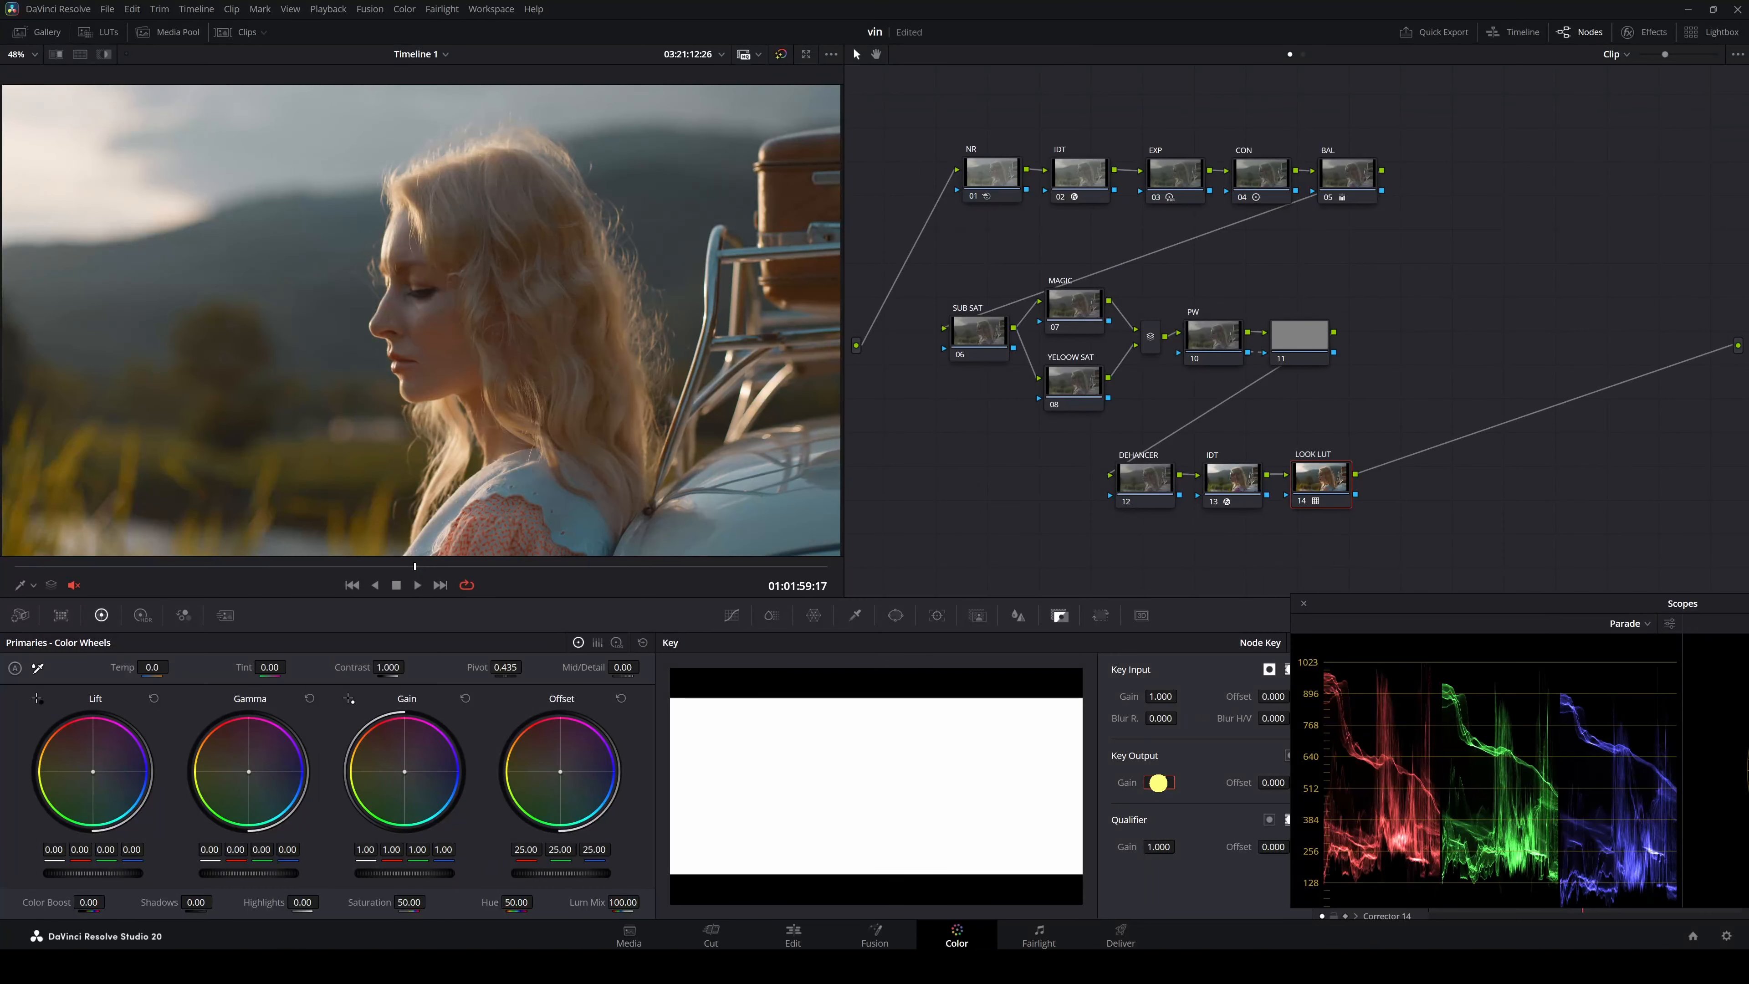
type("0.8")
key("Return")
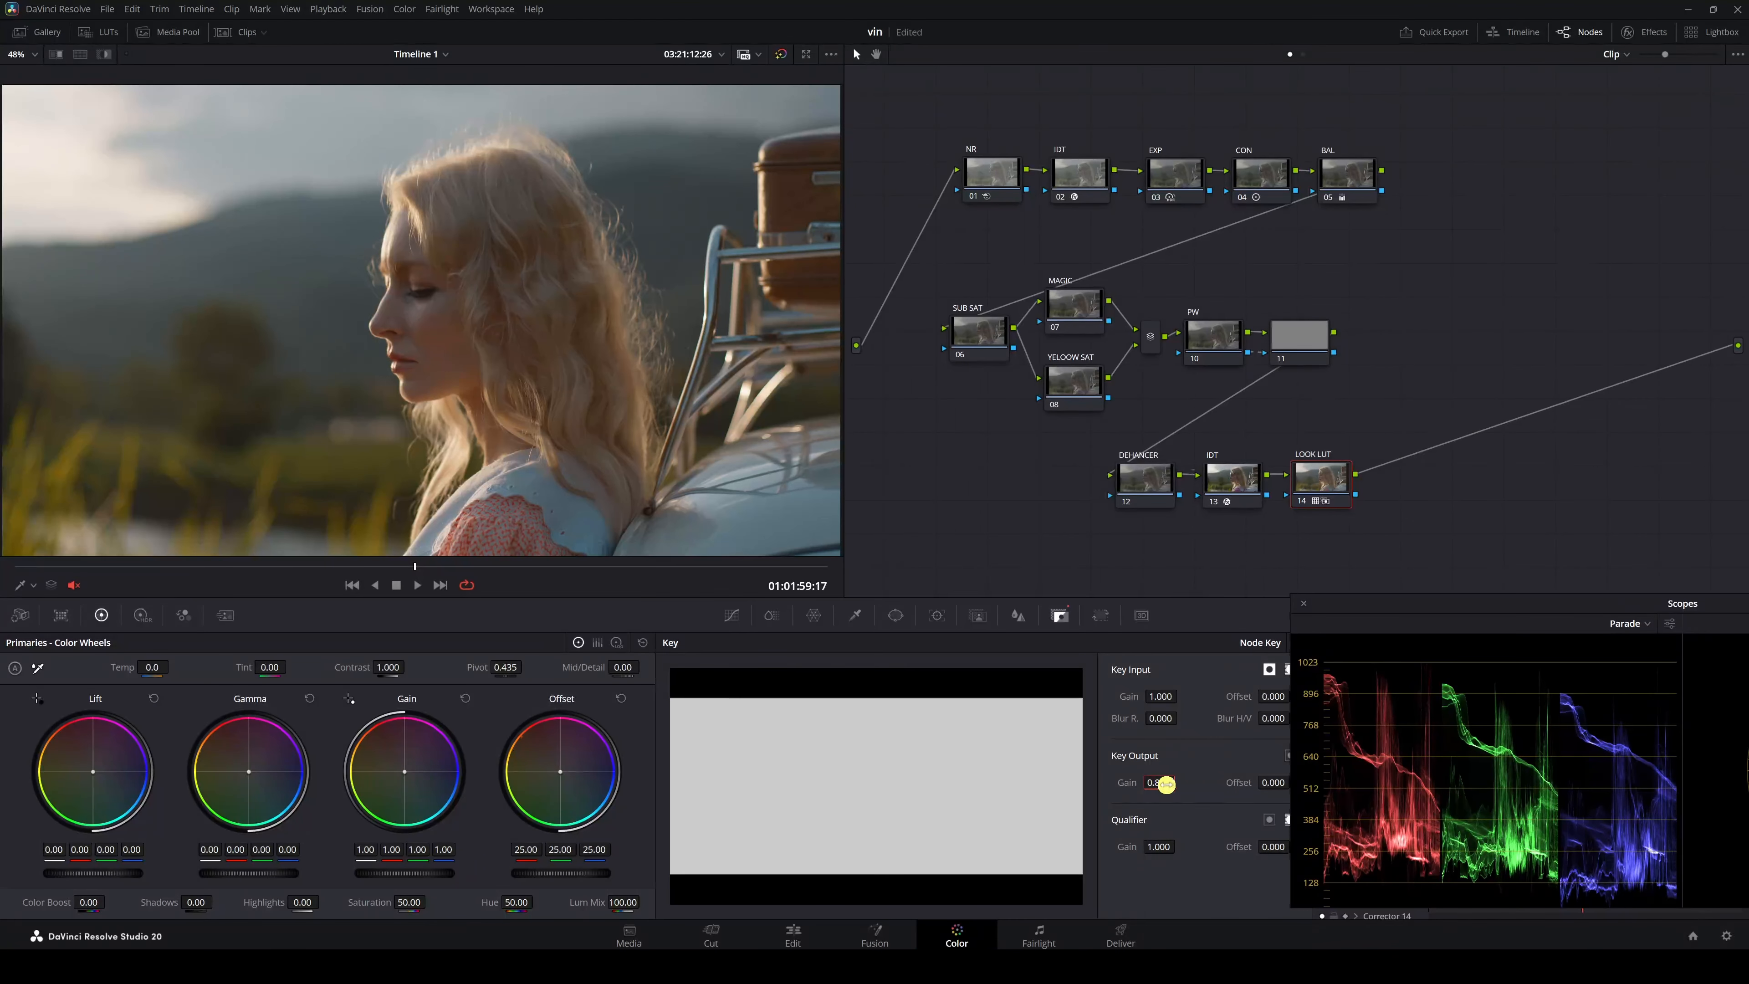
Step: Bring the full scopes window back into view and compare the image with the LOOK LUT node off and on
left_click_drag(1325, 610, 956, 555)
scroll(546, 422, "down", 1)
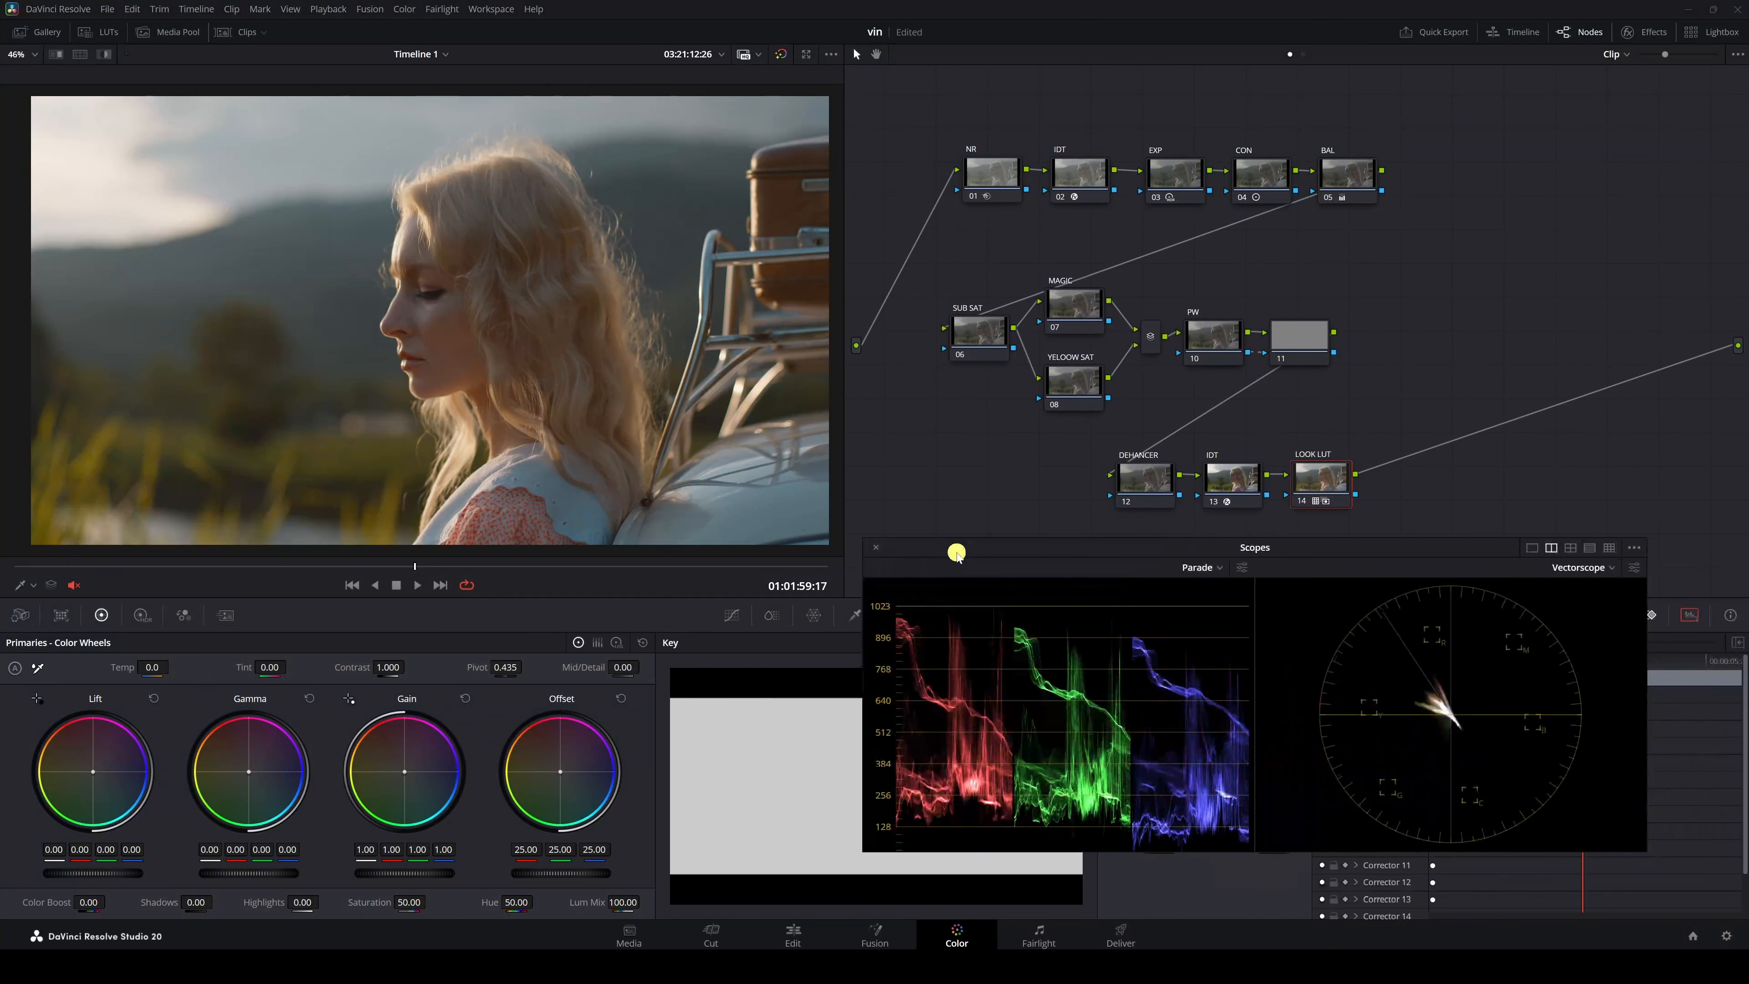
left_click(1307, 503)
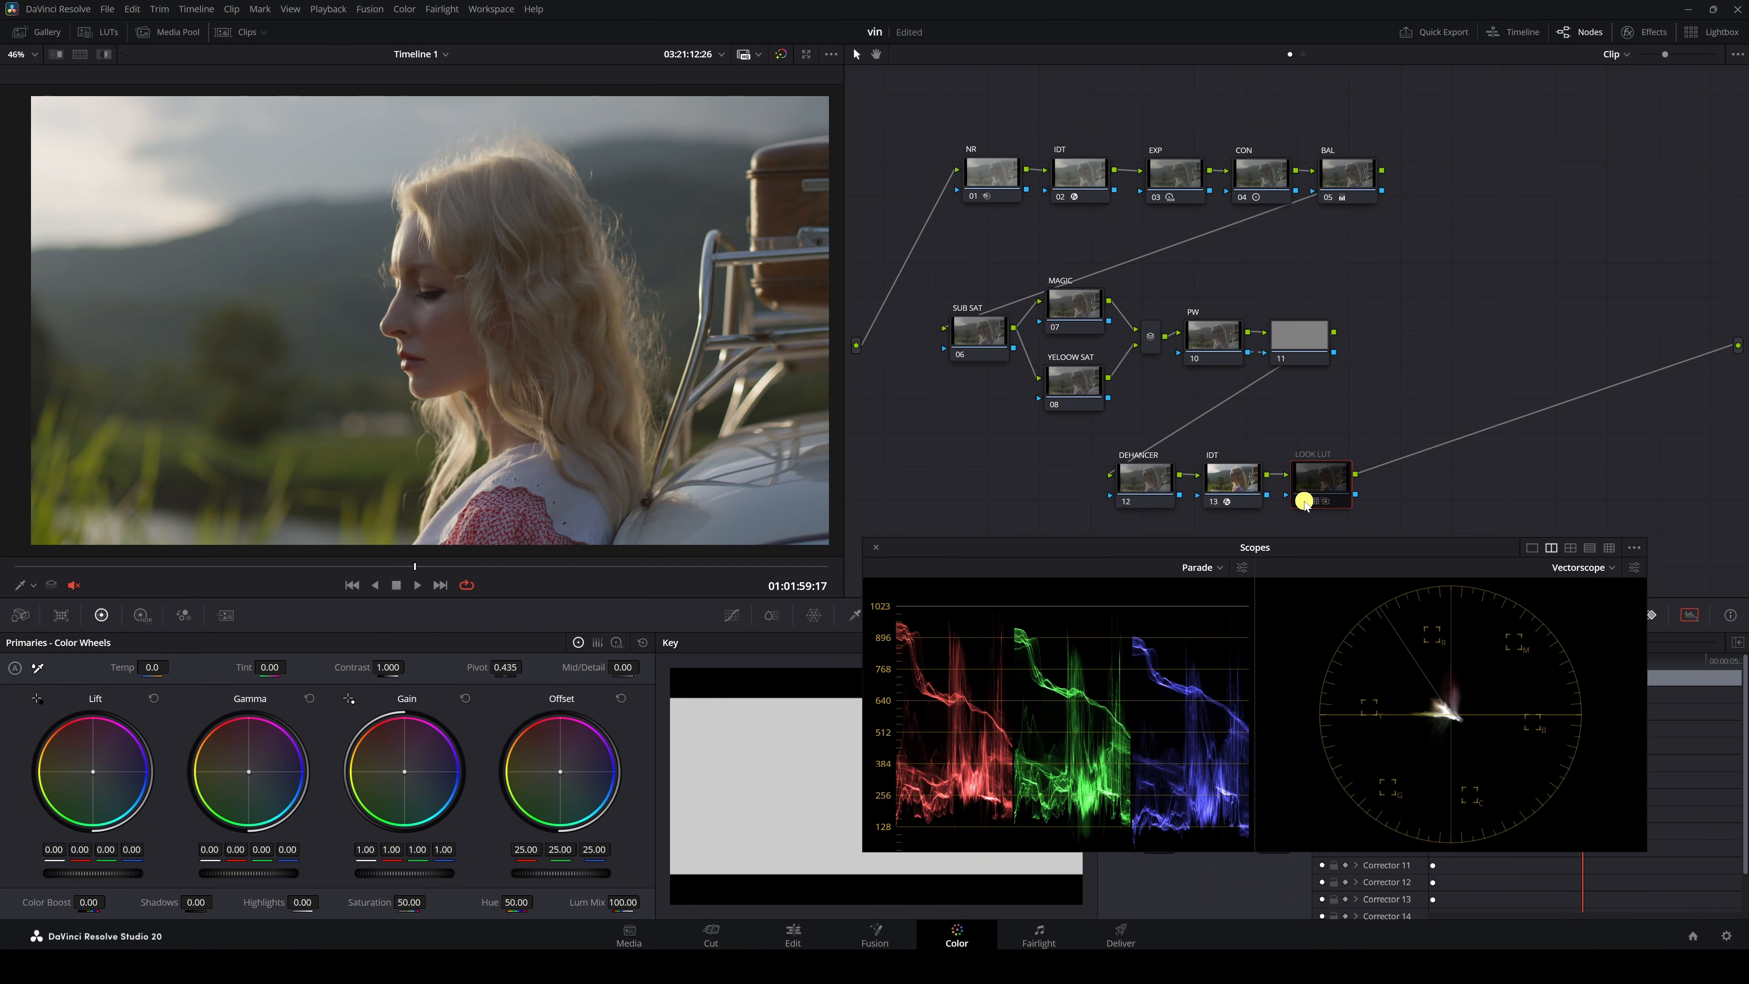
left_click(1304, 501)
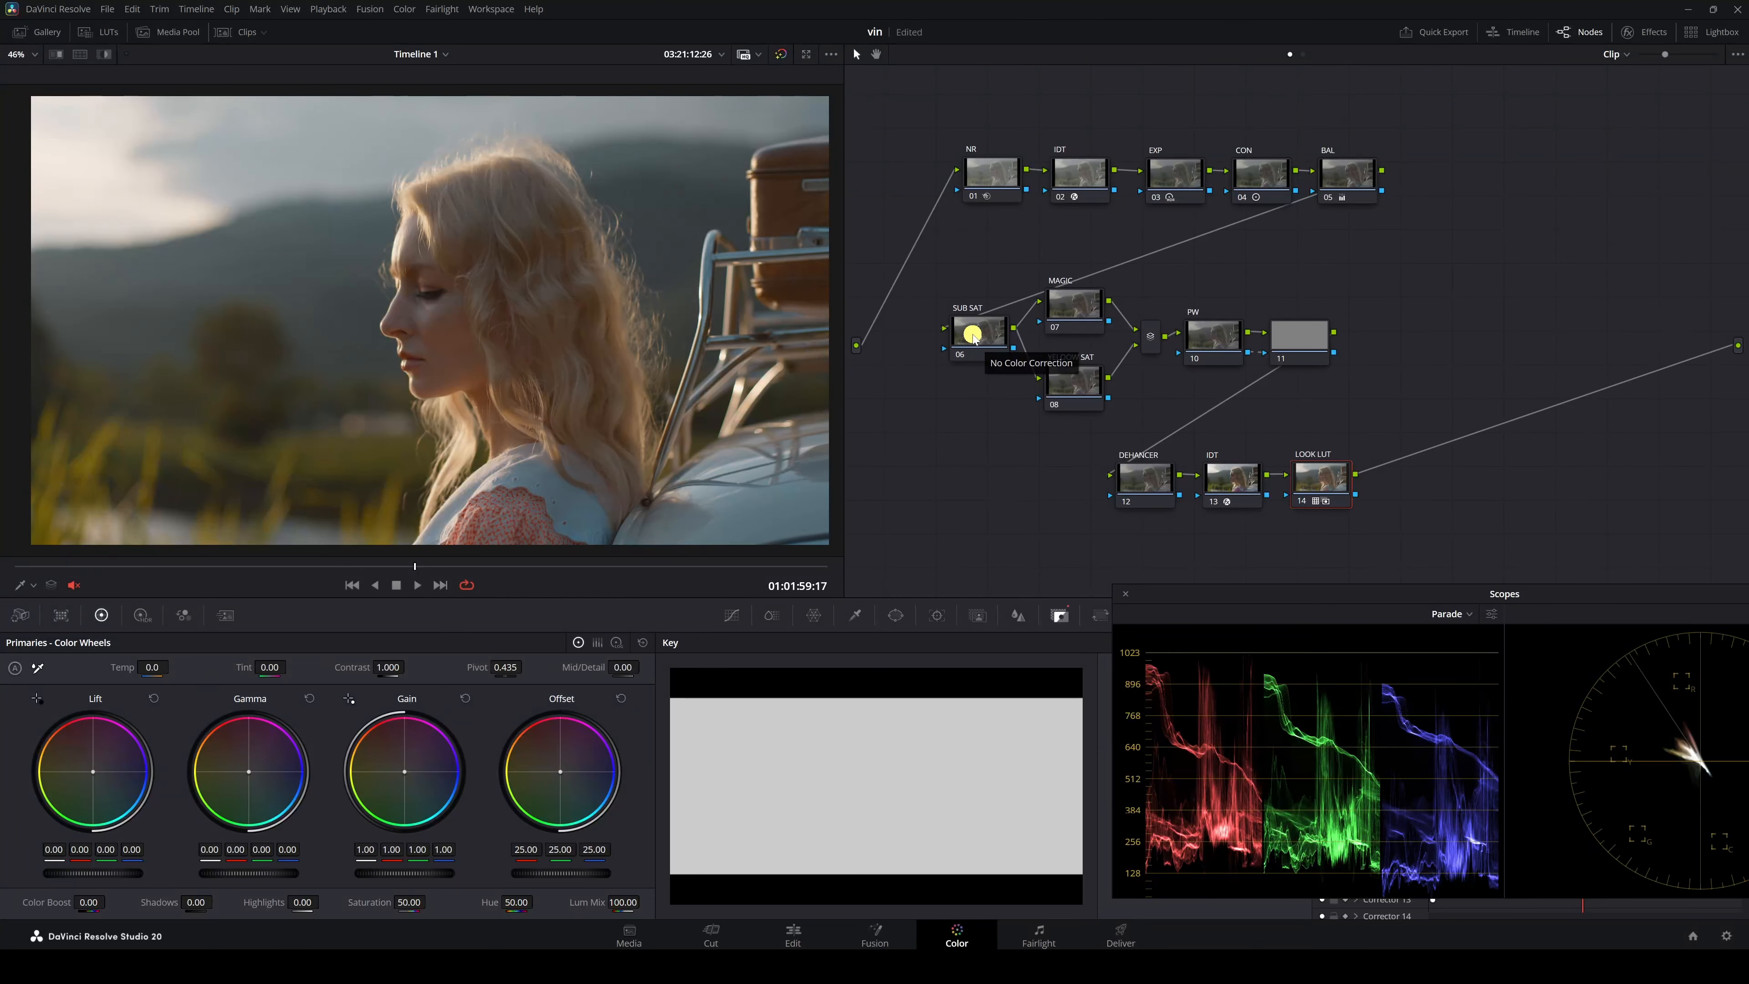
Step: Set the SUB SAT node's ColorSlice saturation to 1.10
left_click(973, 337)
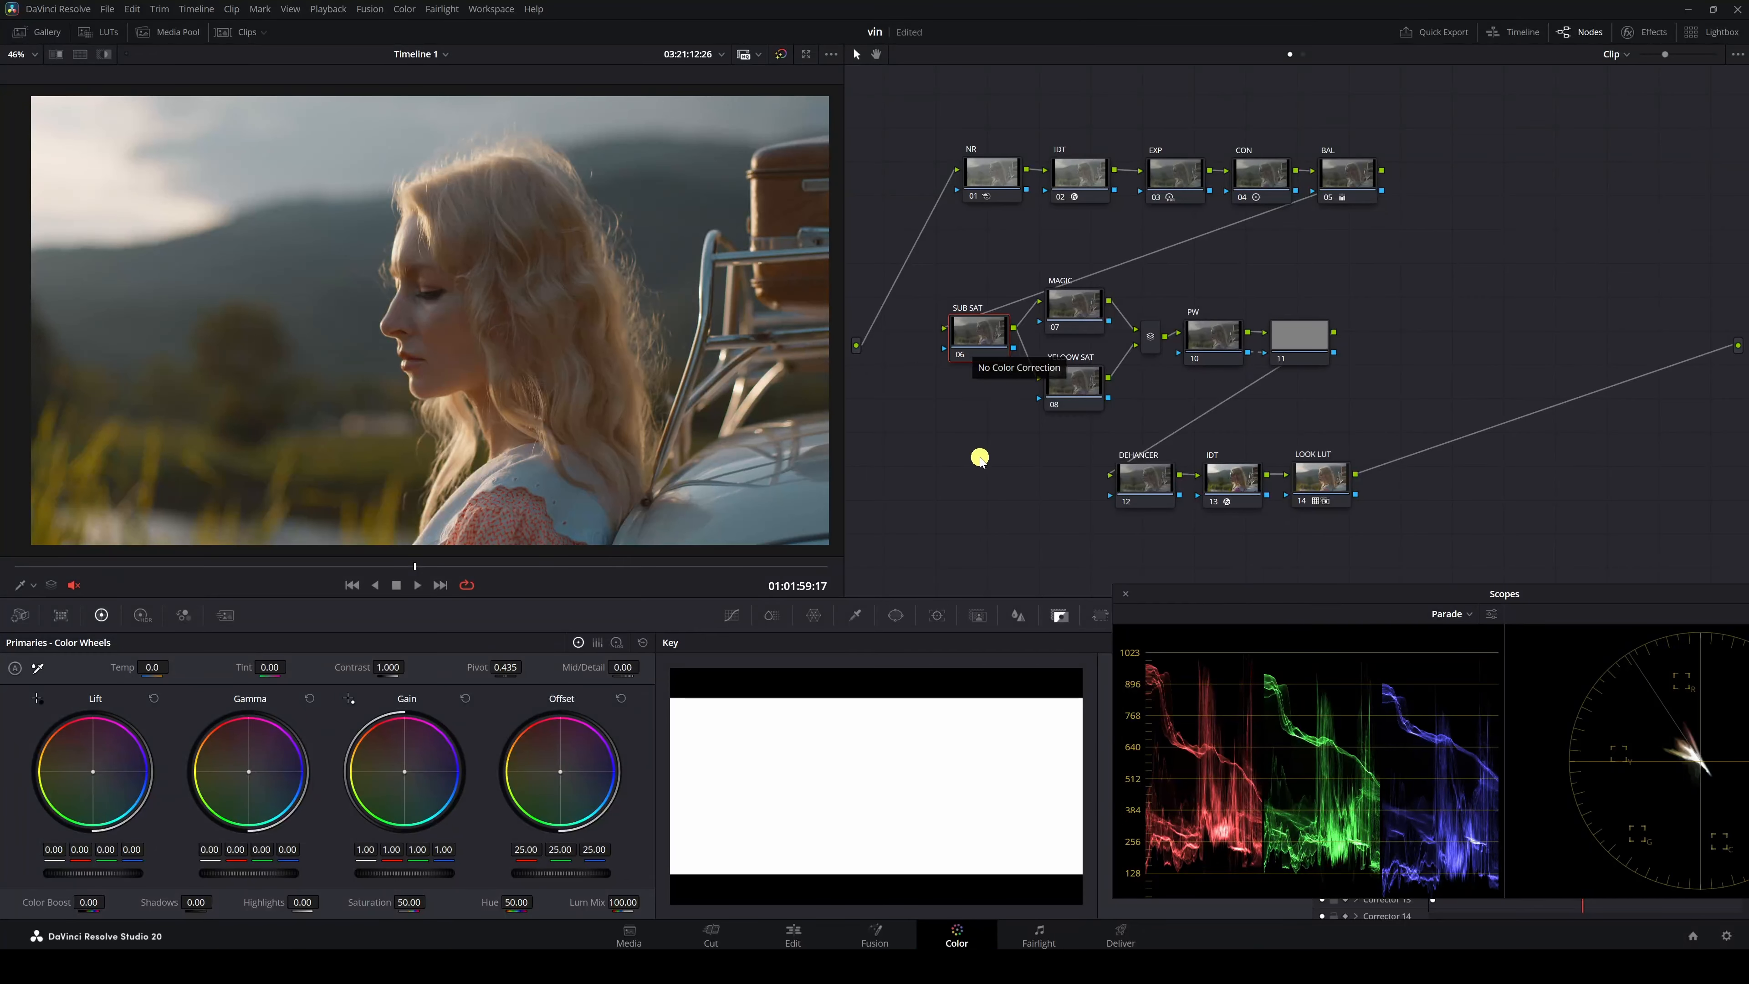
left_click(771, 616)
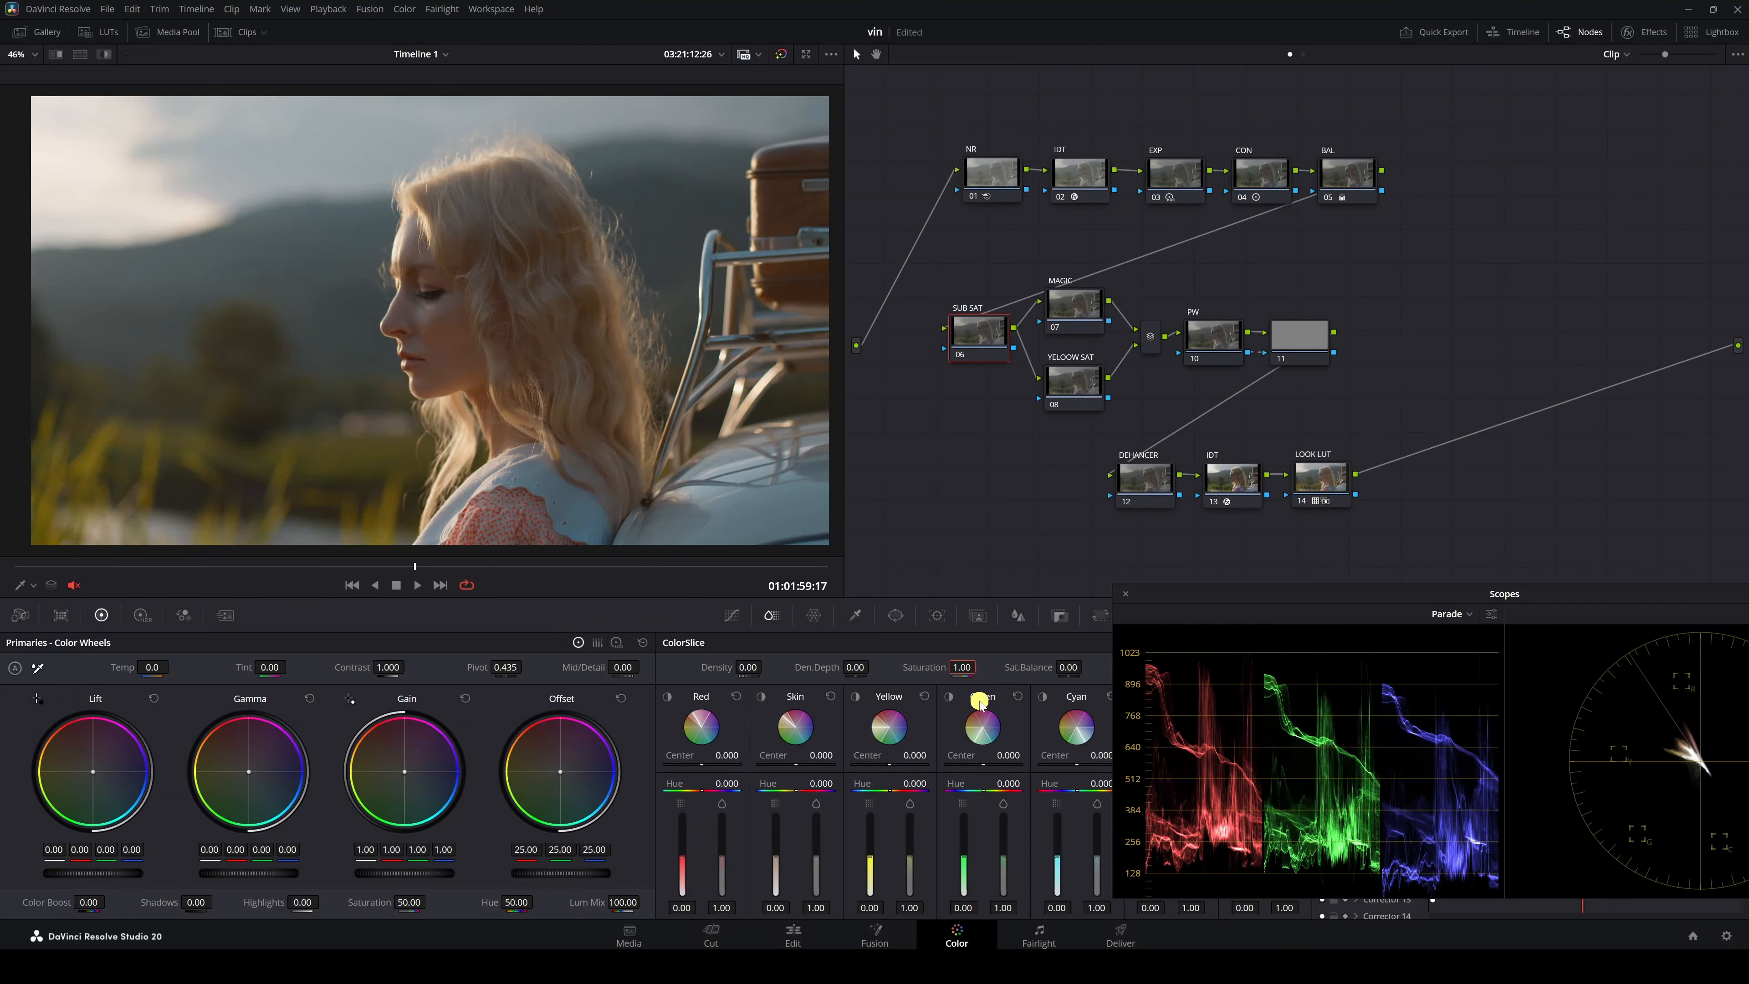
type("1.1")
key("Return")
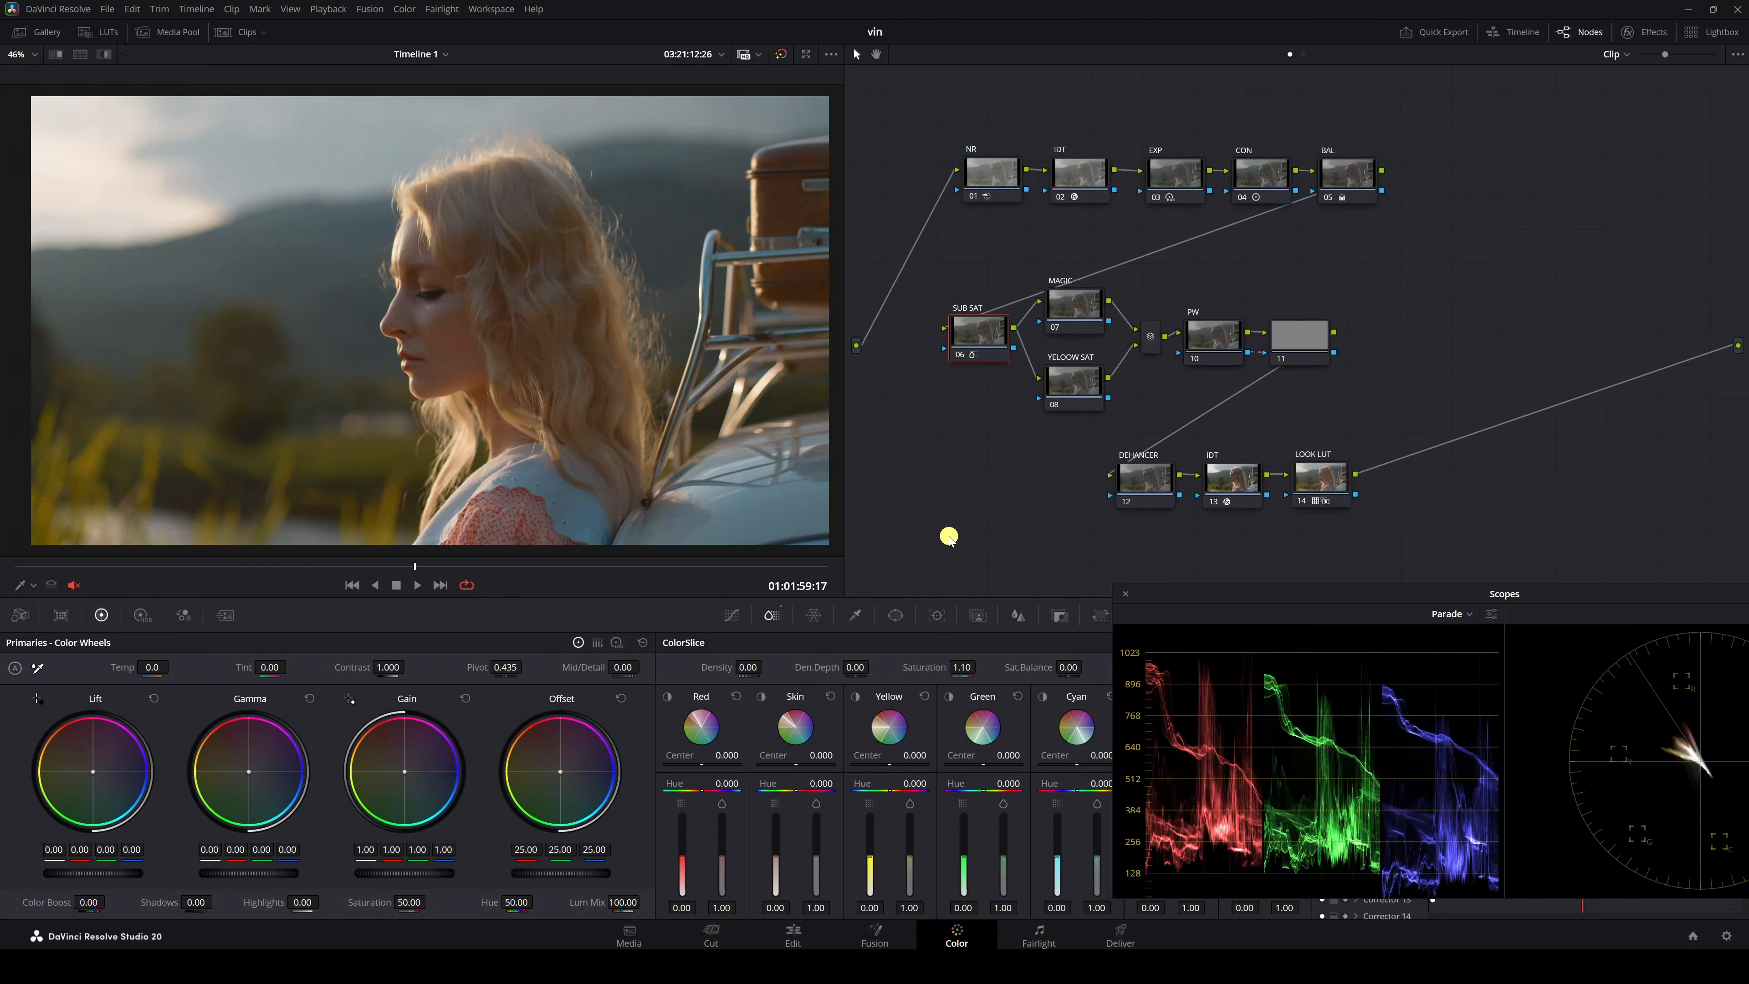
Step: Set up AI Magic Mask 2 on the MAGIC node with the mask overlay shown and Better quality, closing the floating scopes window
left_click(1078, 316)
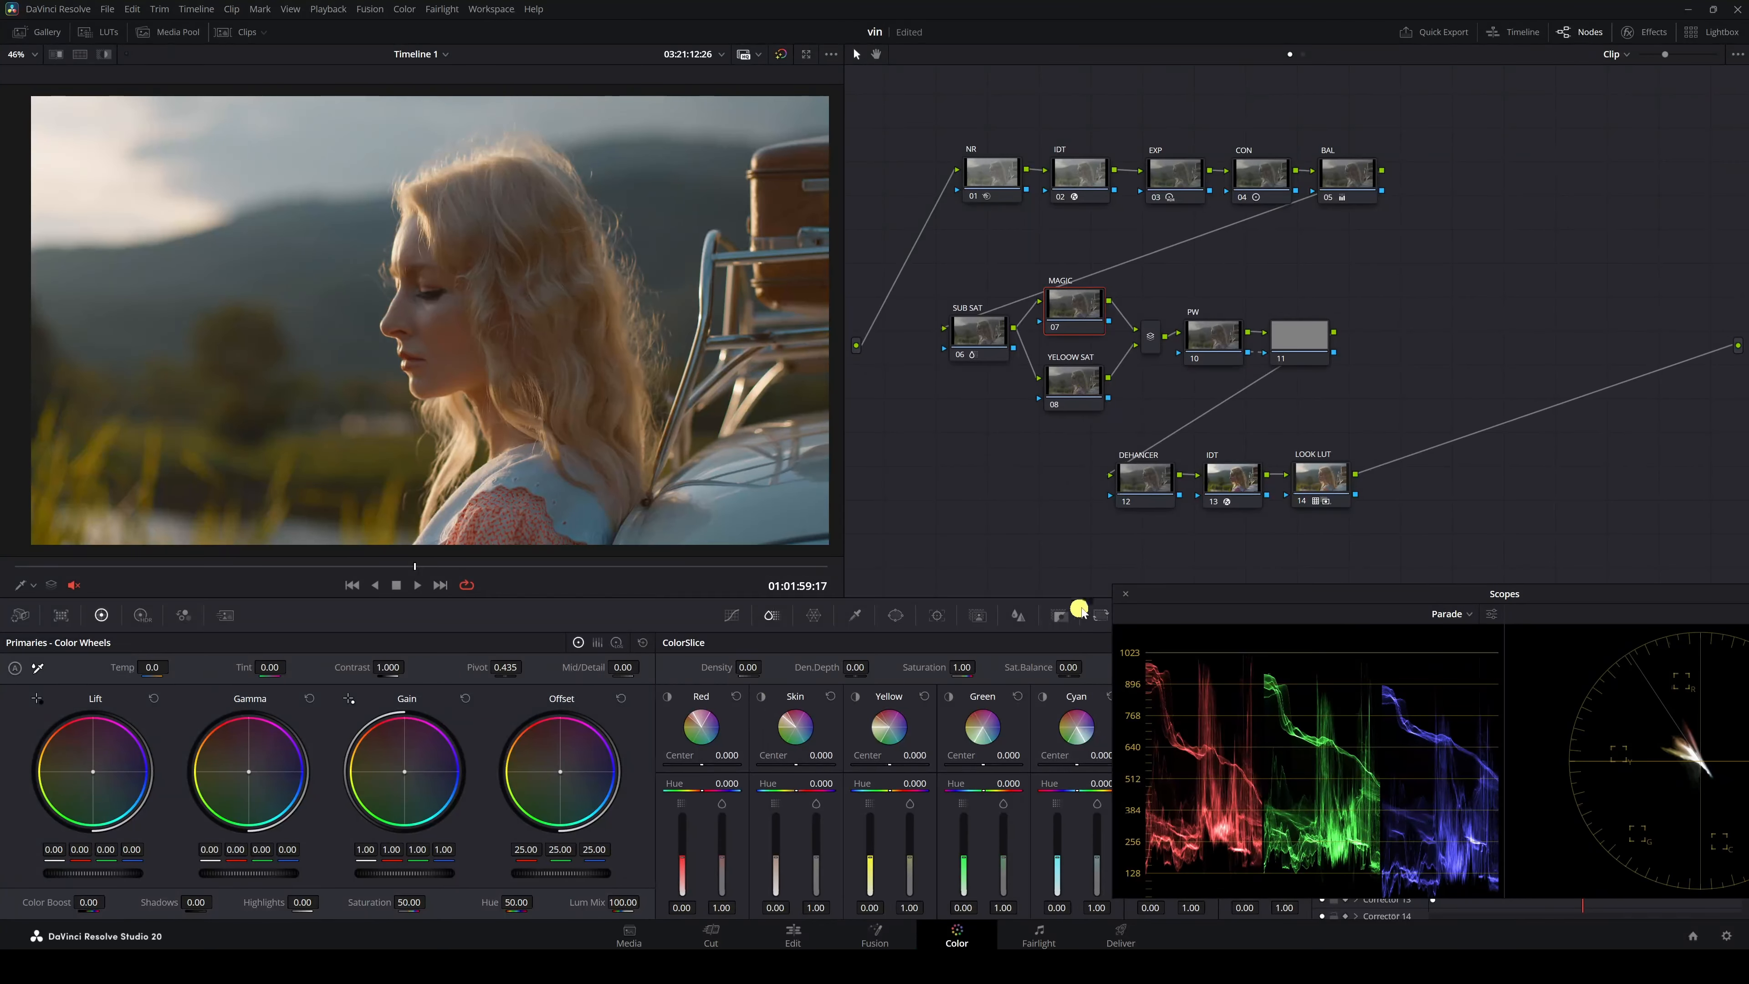
left_click_drag(1144, 597, 1244, 606)
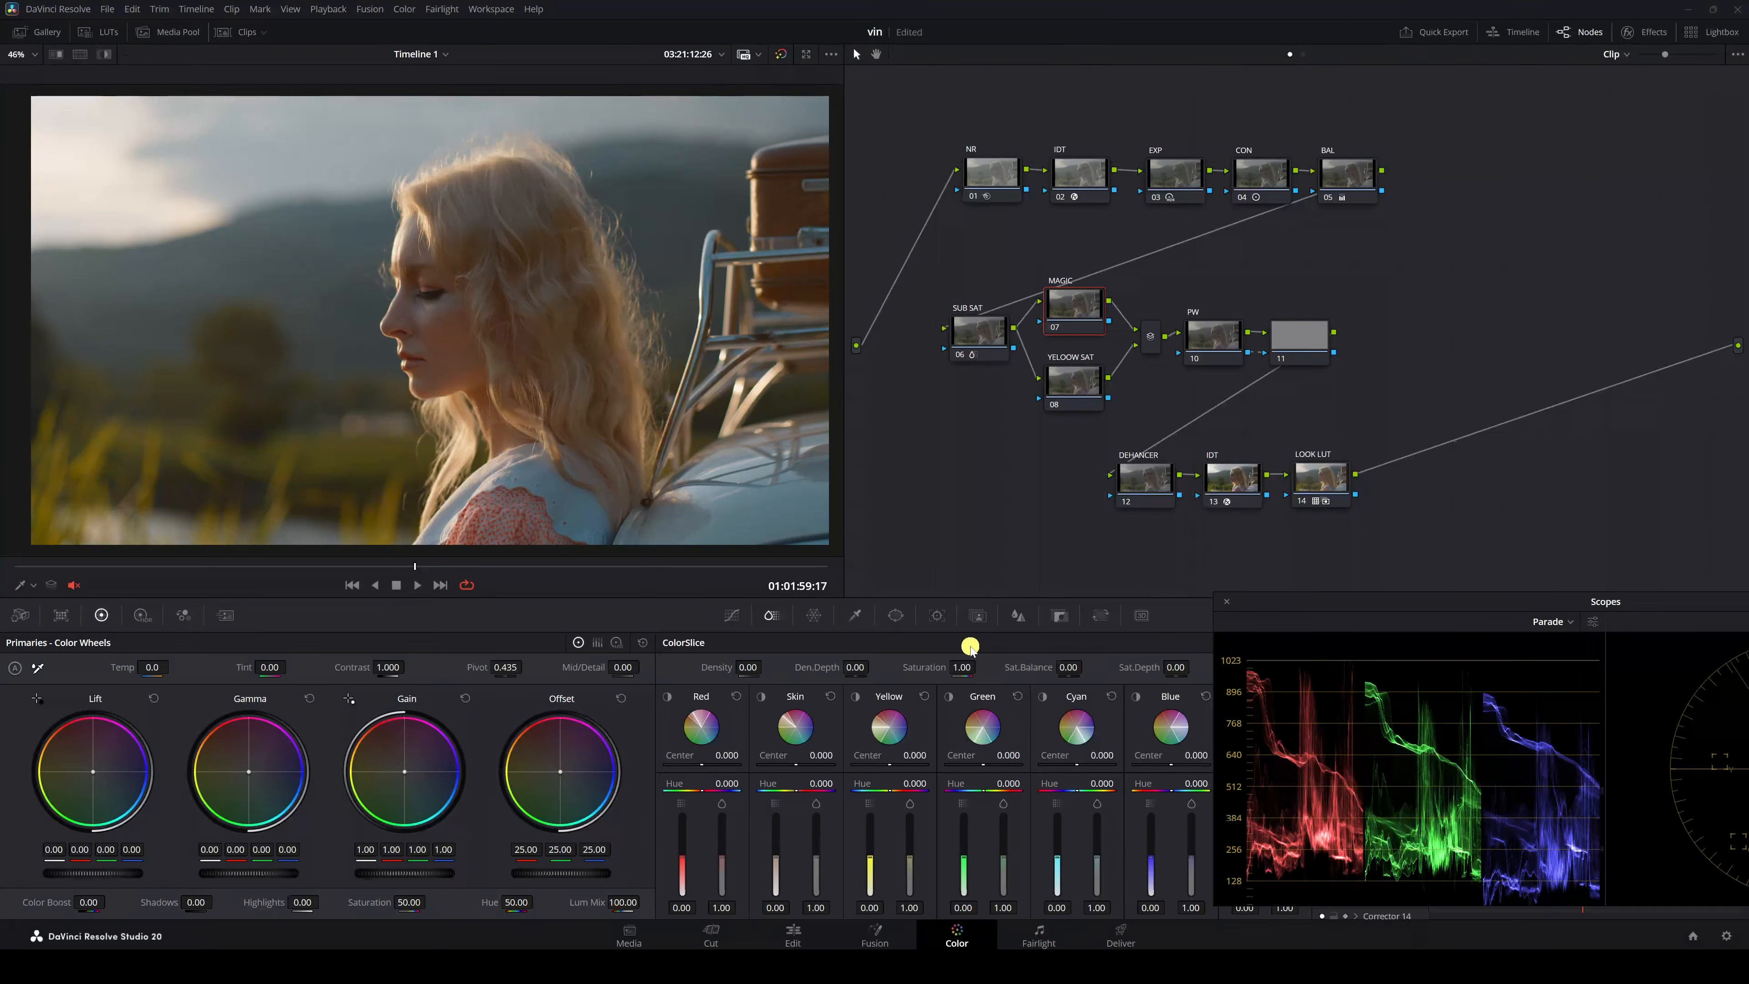
left_click(978, 615)
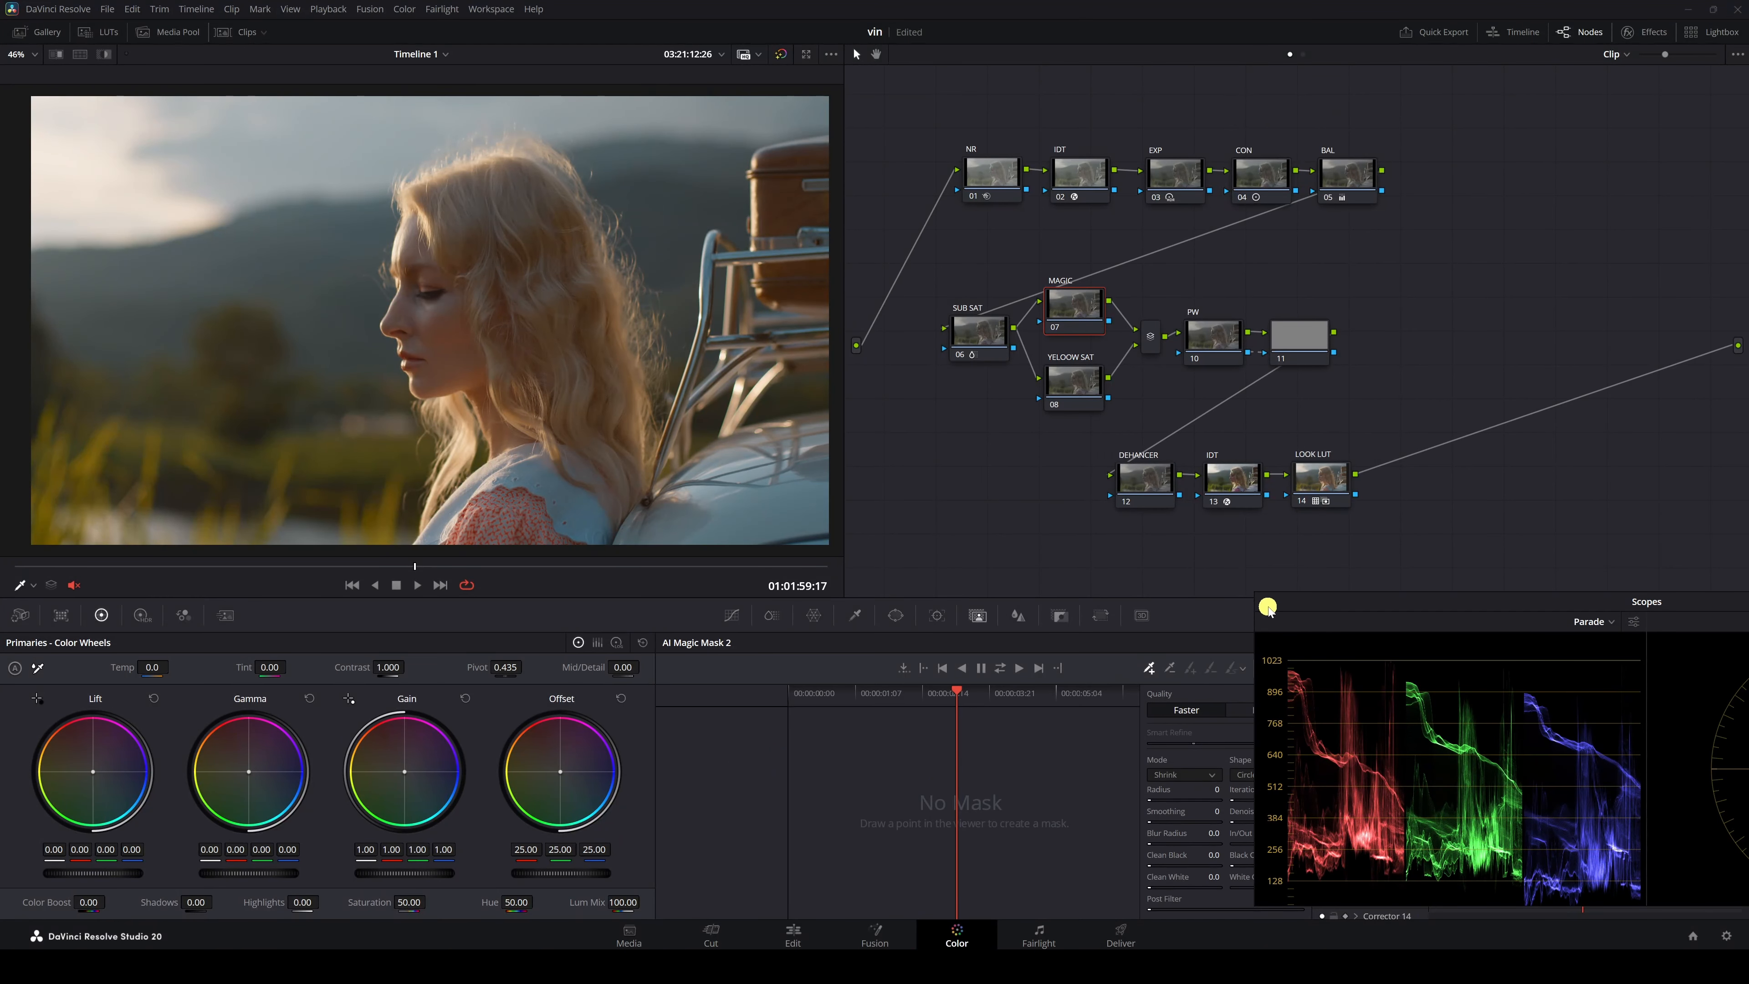
left_click(1267, 606)
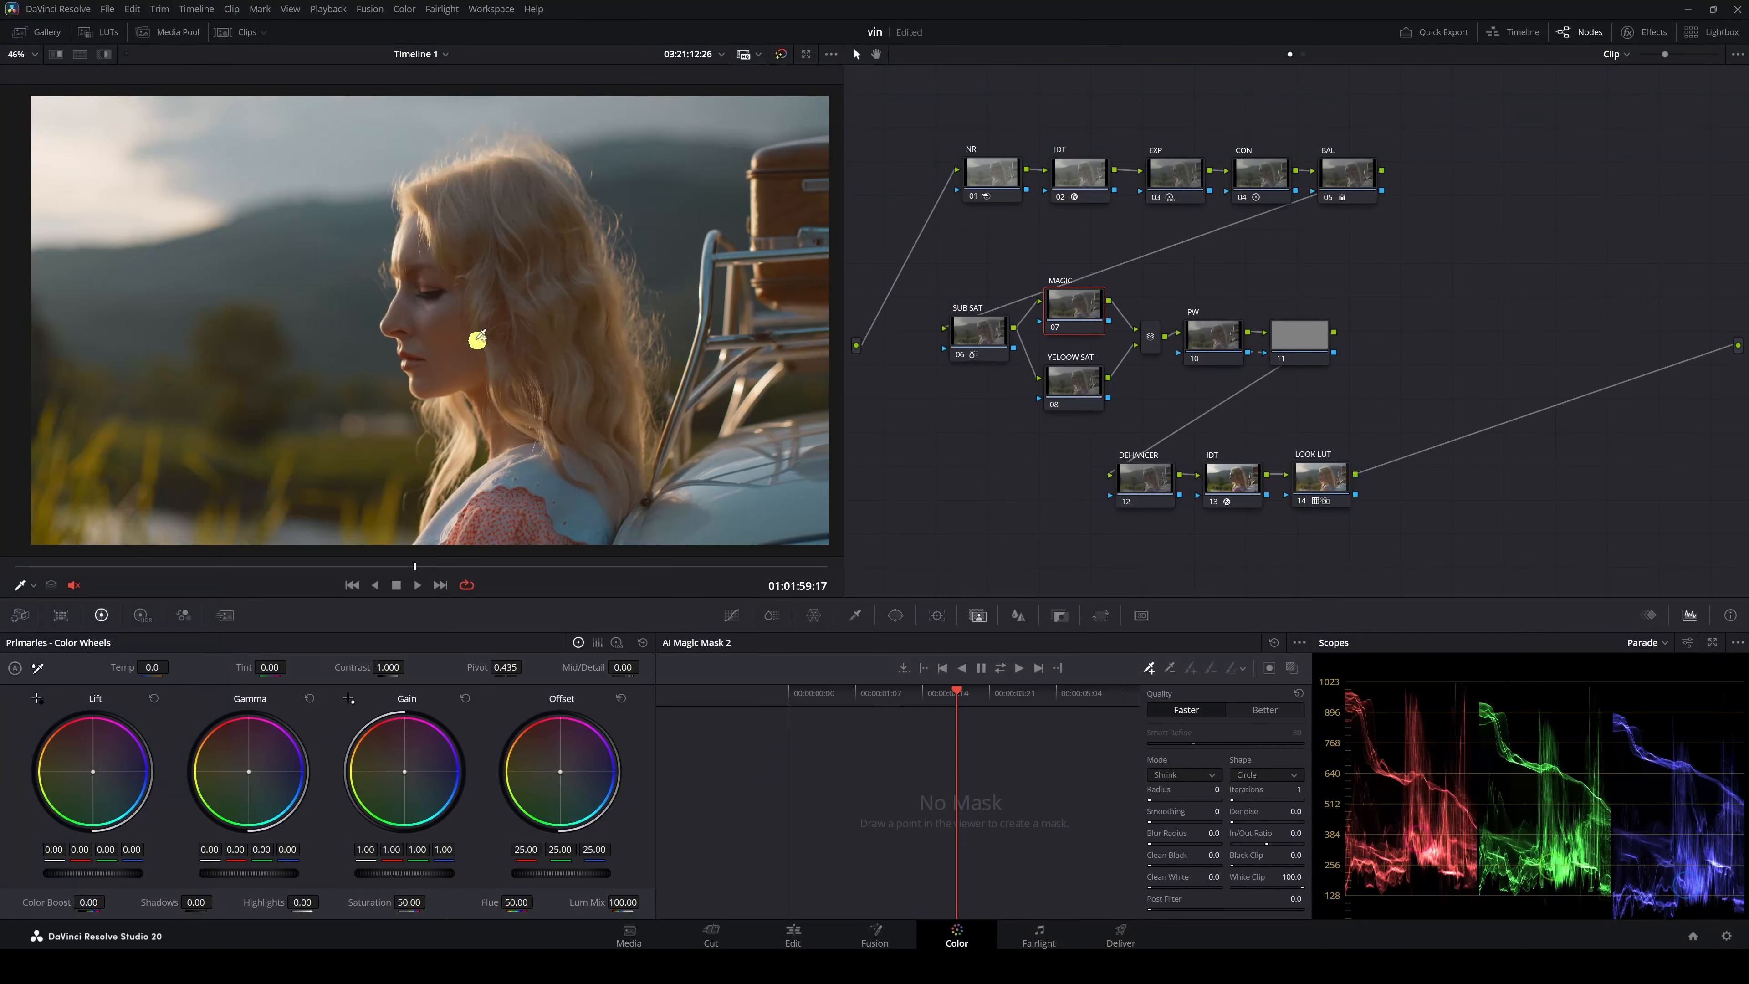
left_click(1293, 668)
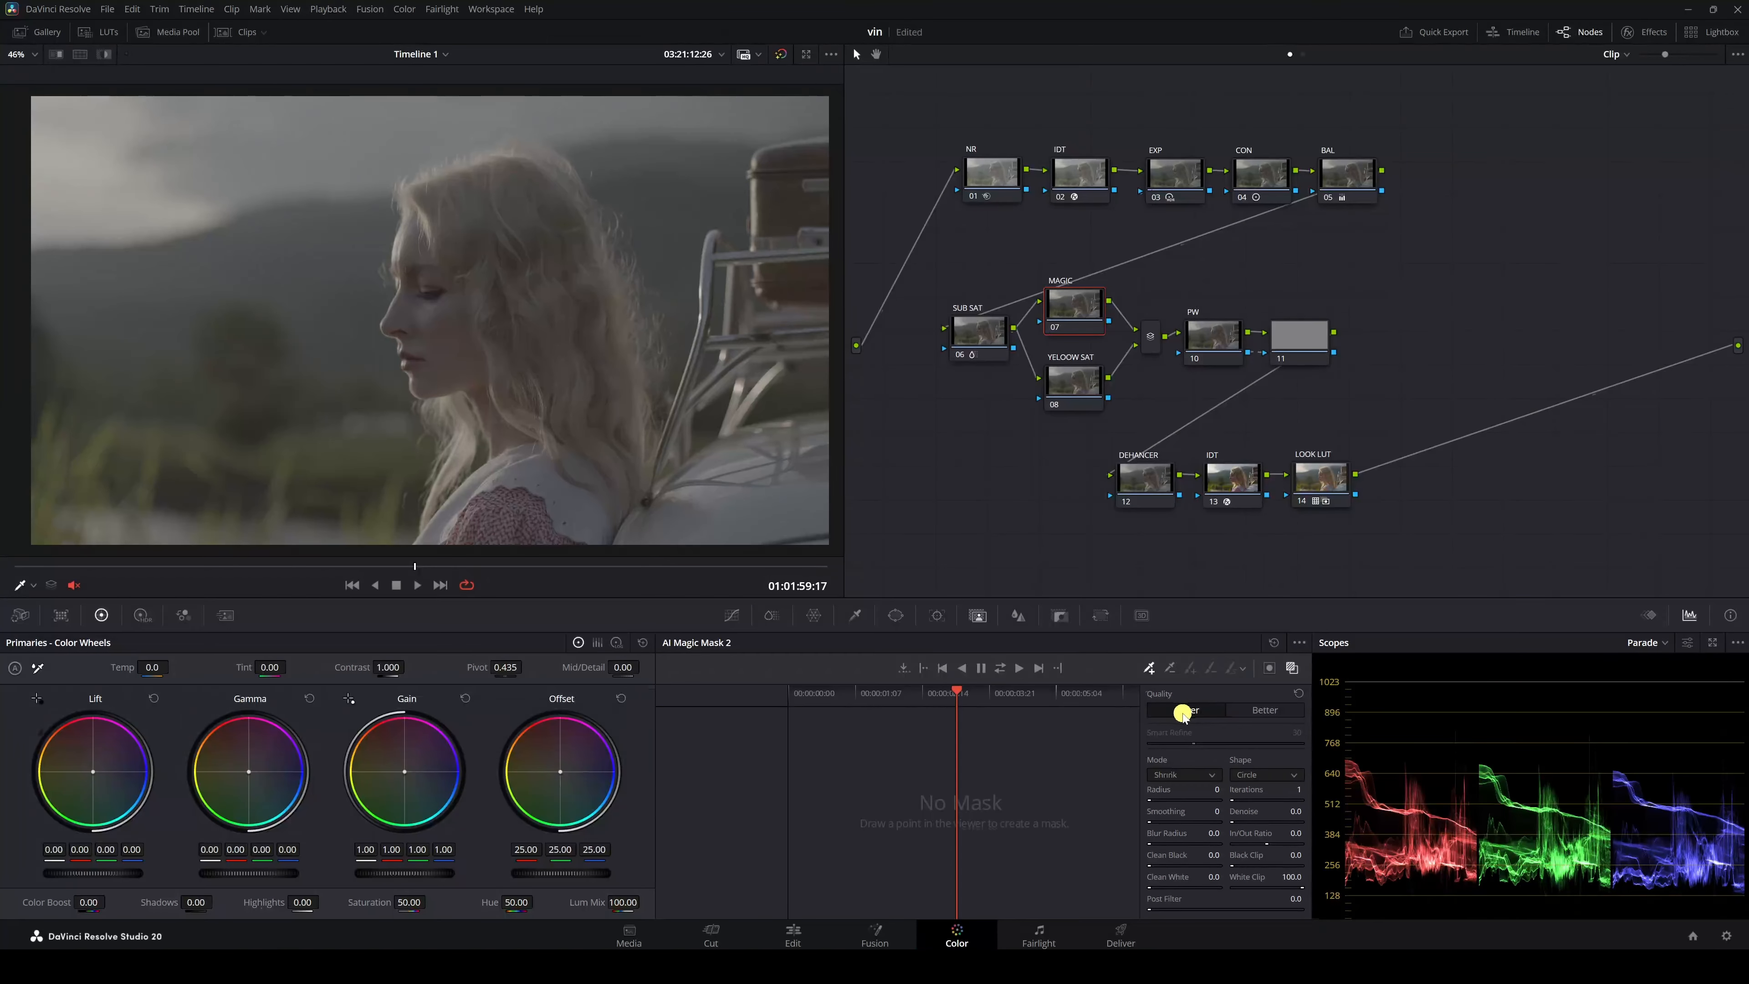
left_click(1265, 714)
Step: Mask the woman by placing magic mask points on her face, hair, forehead and shoulder
left_click(449, 324)
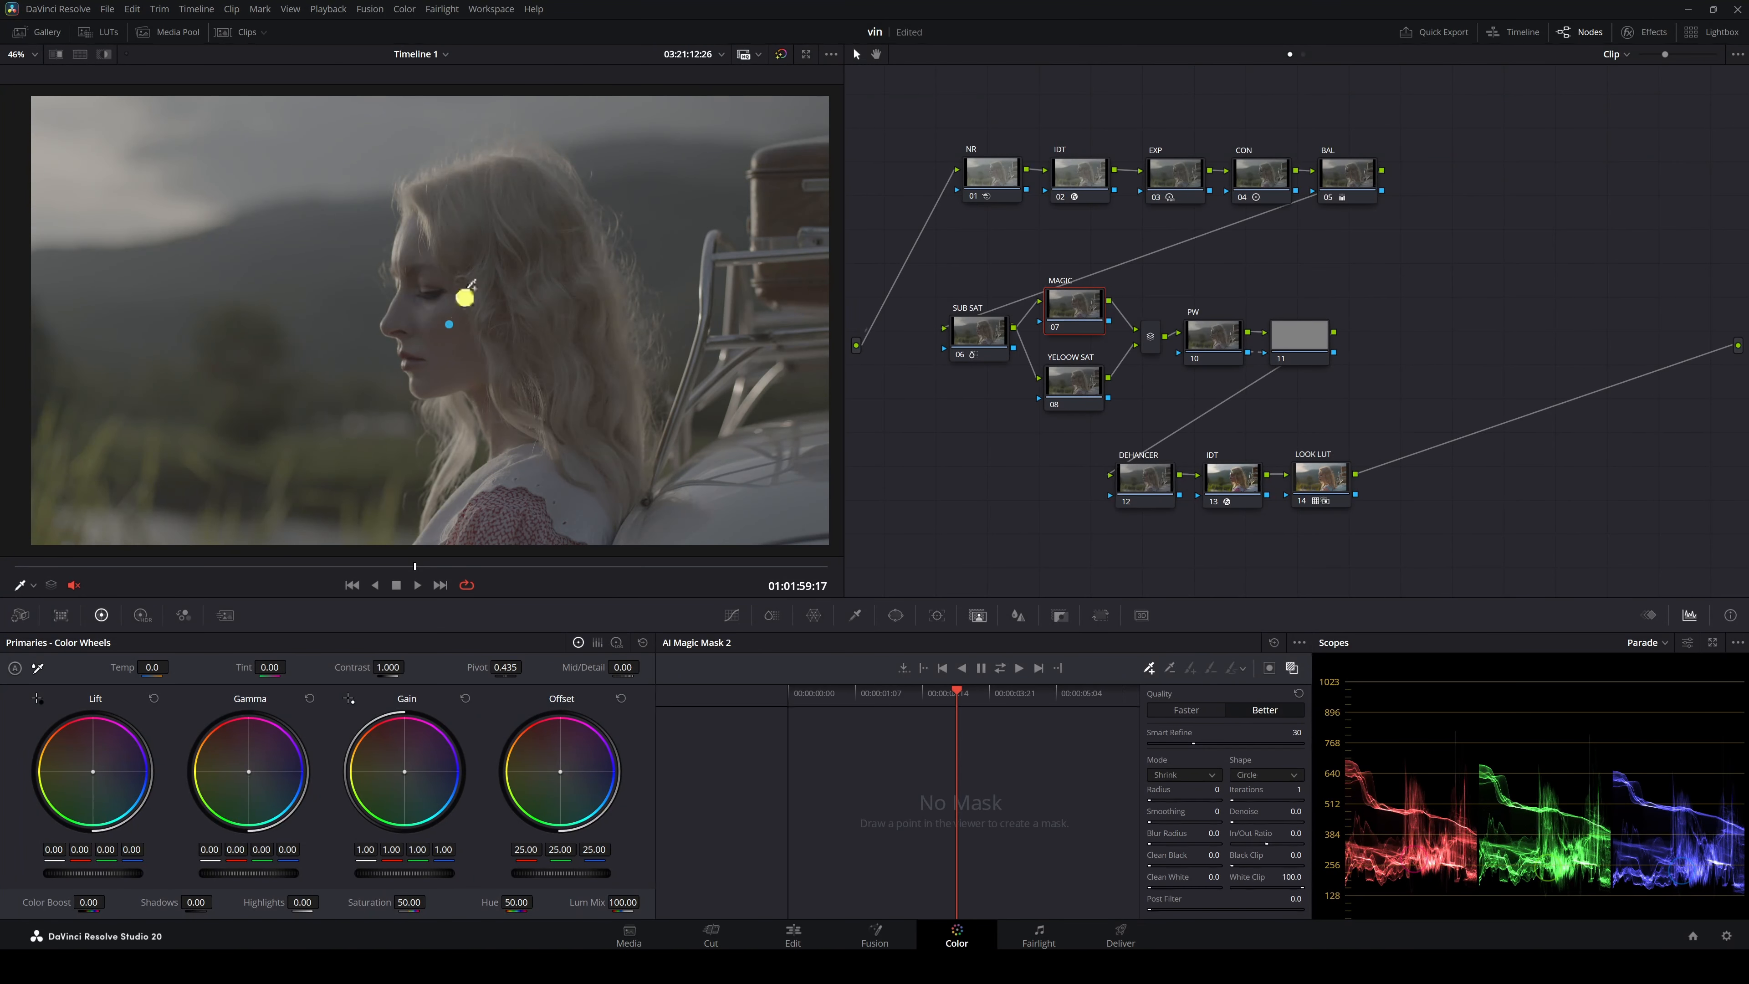
left_click(567, 406)
left_click(519, 304)
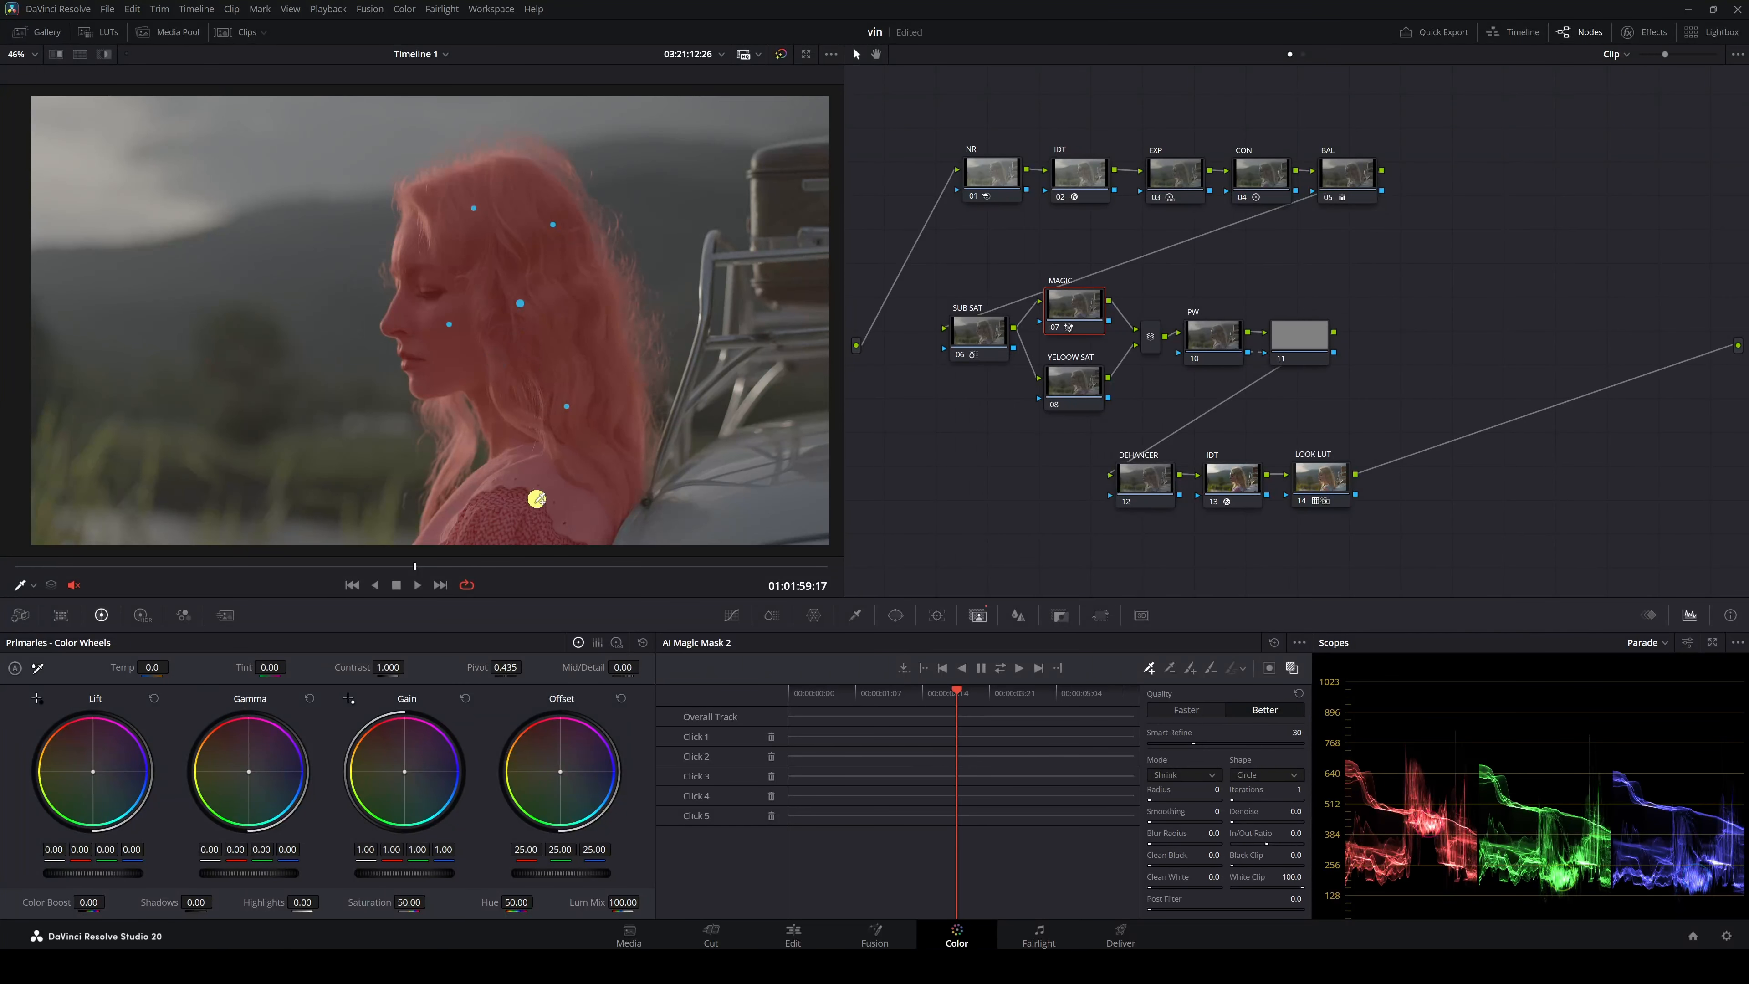
left_click(468, 506)
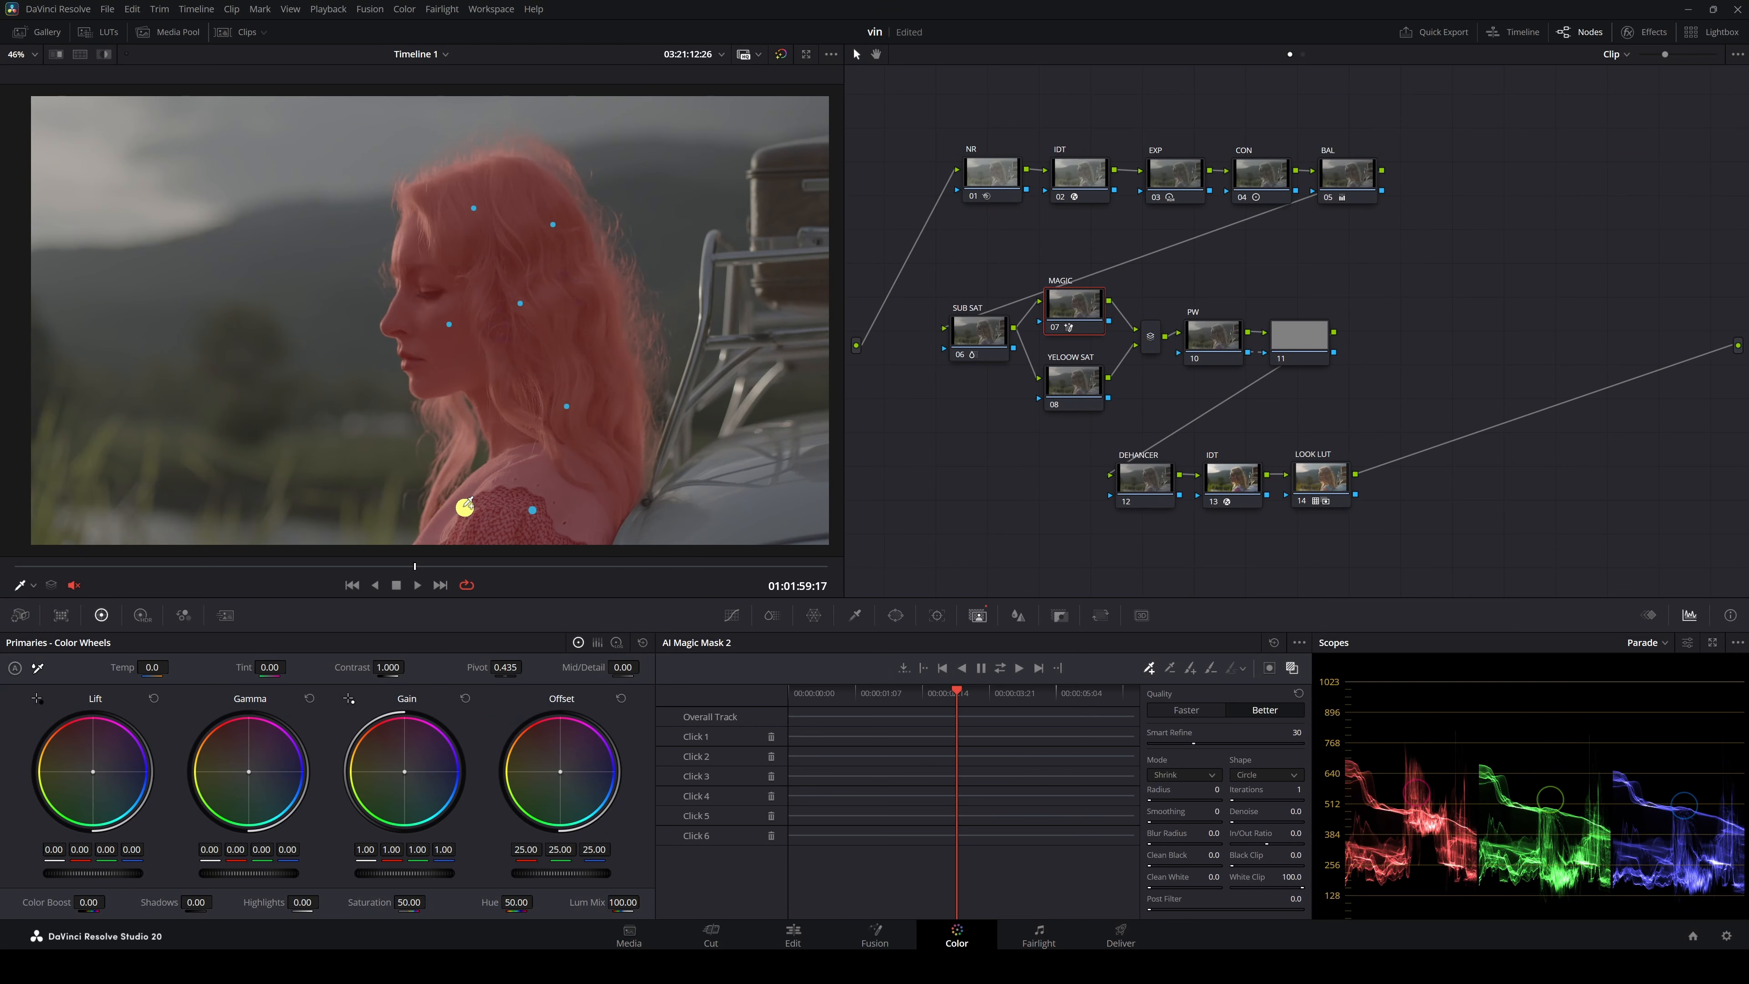
left_click(449, 362)
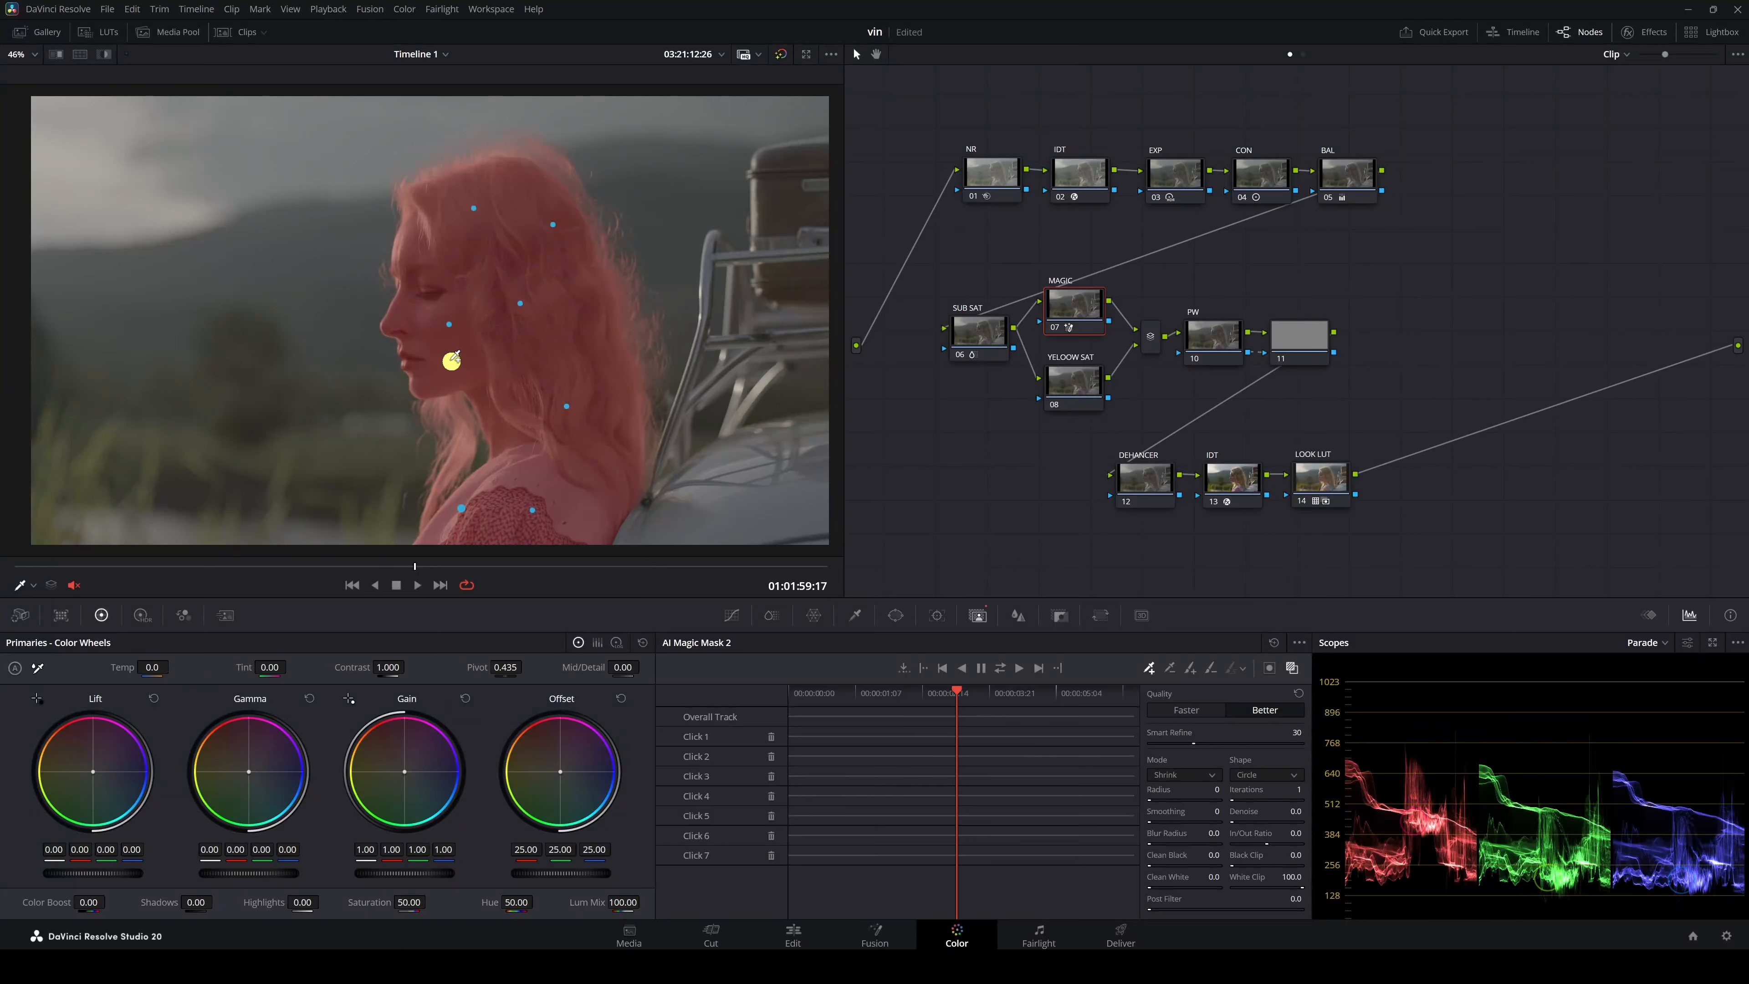
left_click(414, 232)
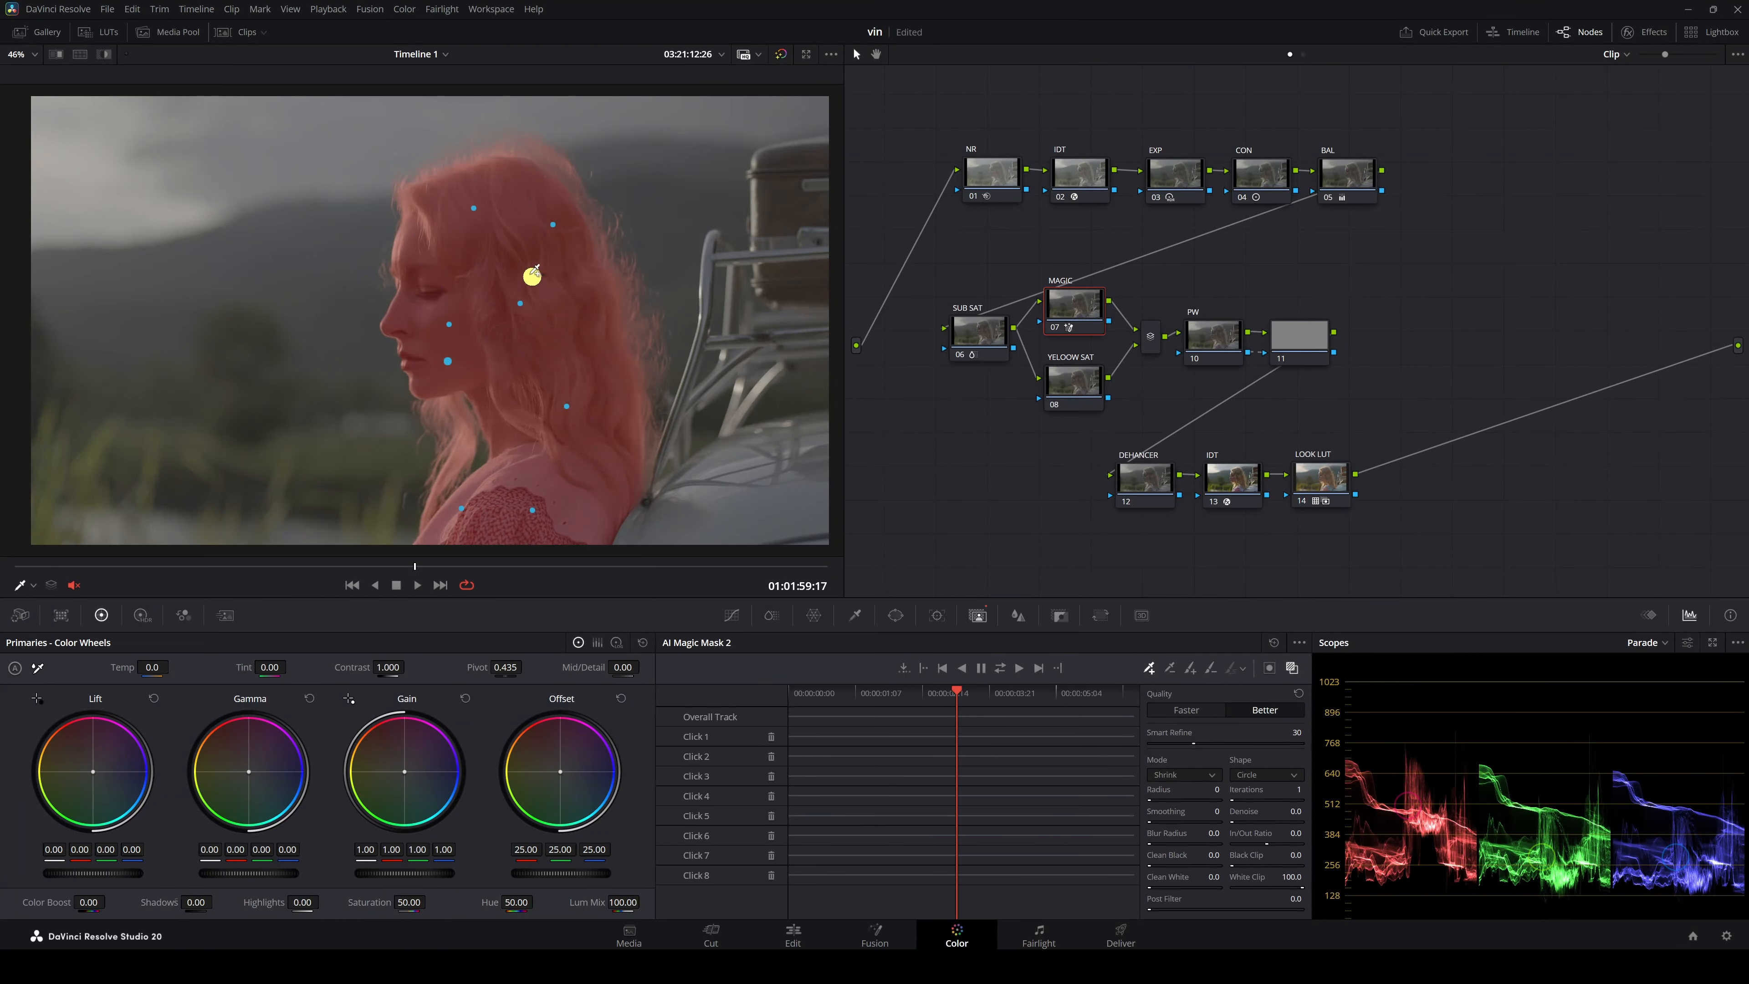
Step: Examine the mask's edges up close around the woman's hair, face, neck and shoulders
scroll(623, 240, "up", 8)
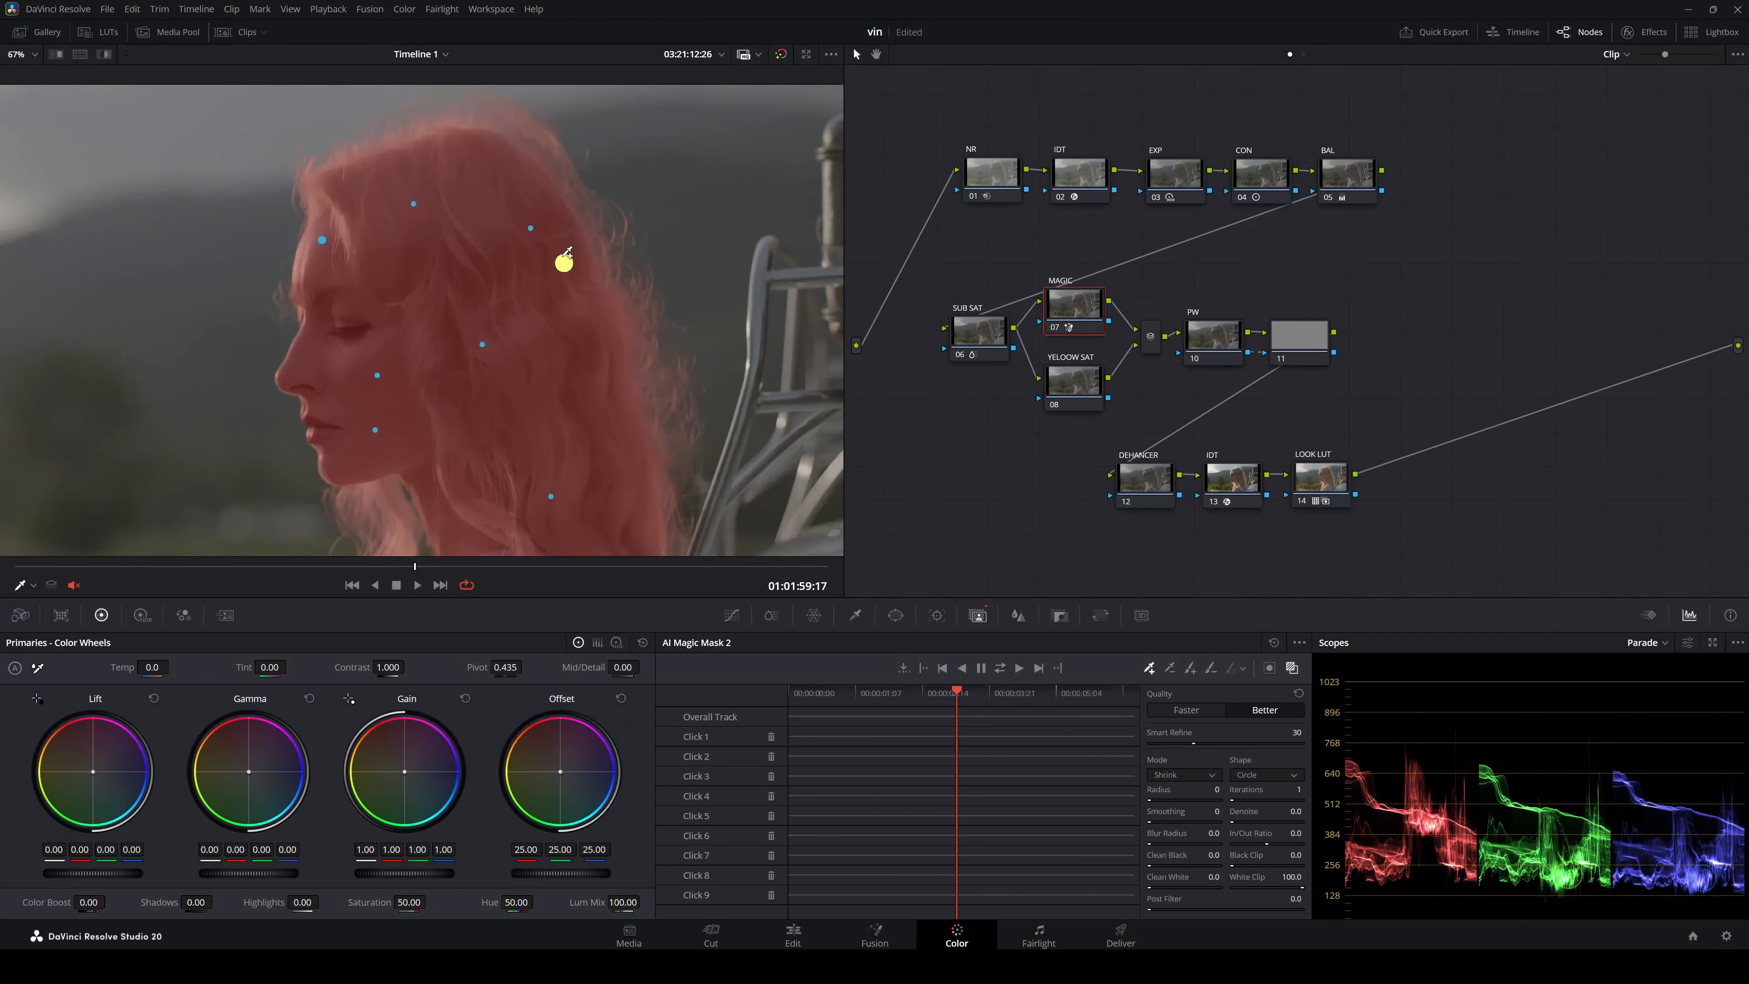
left_click_drag(337, 175, 499, 143)
left_click_drag(513, 391, 586, 157)
left_click_drag(602, 367, 565, 258)
left_click_drag(660, 432, 573, 262)
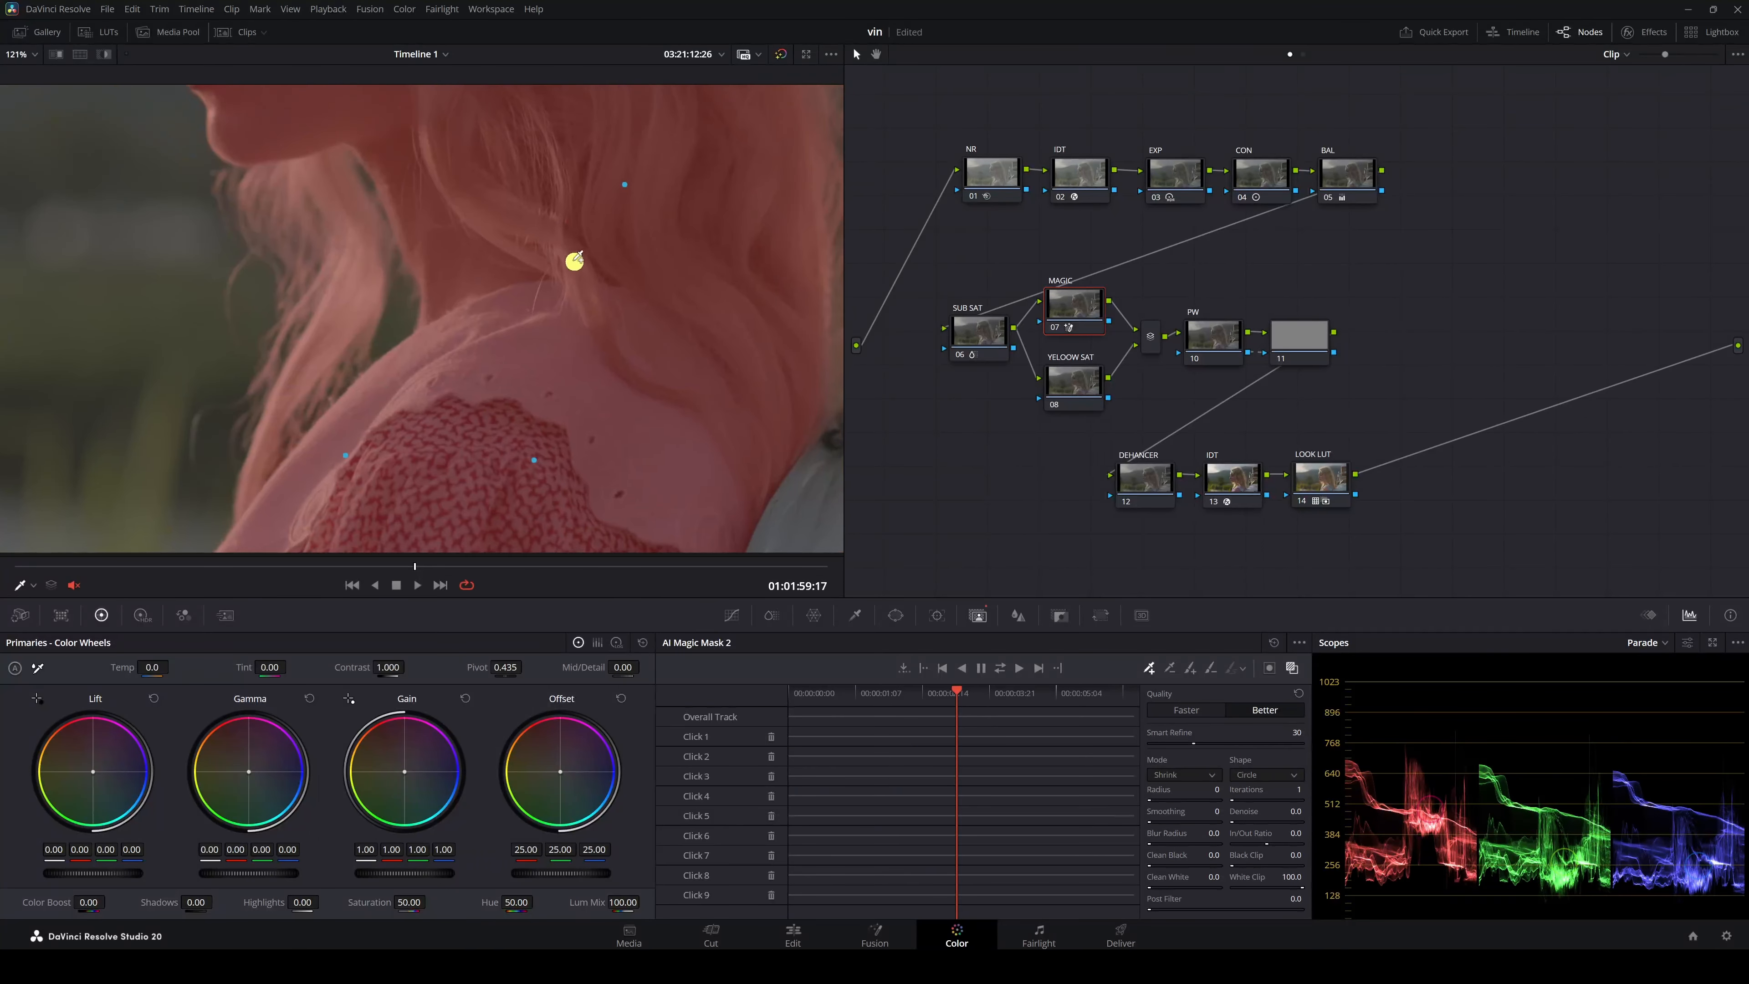
scroll(578, 262, "down", 1)
scroll(611, 259, "down", 7)
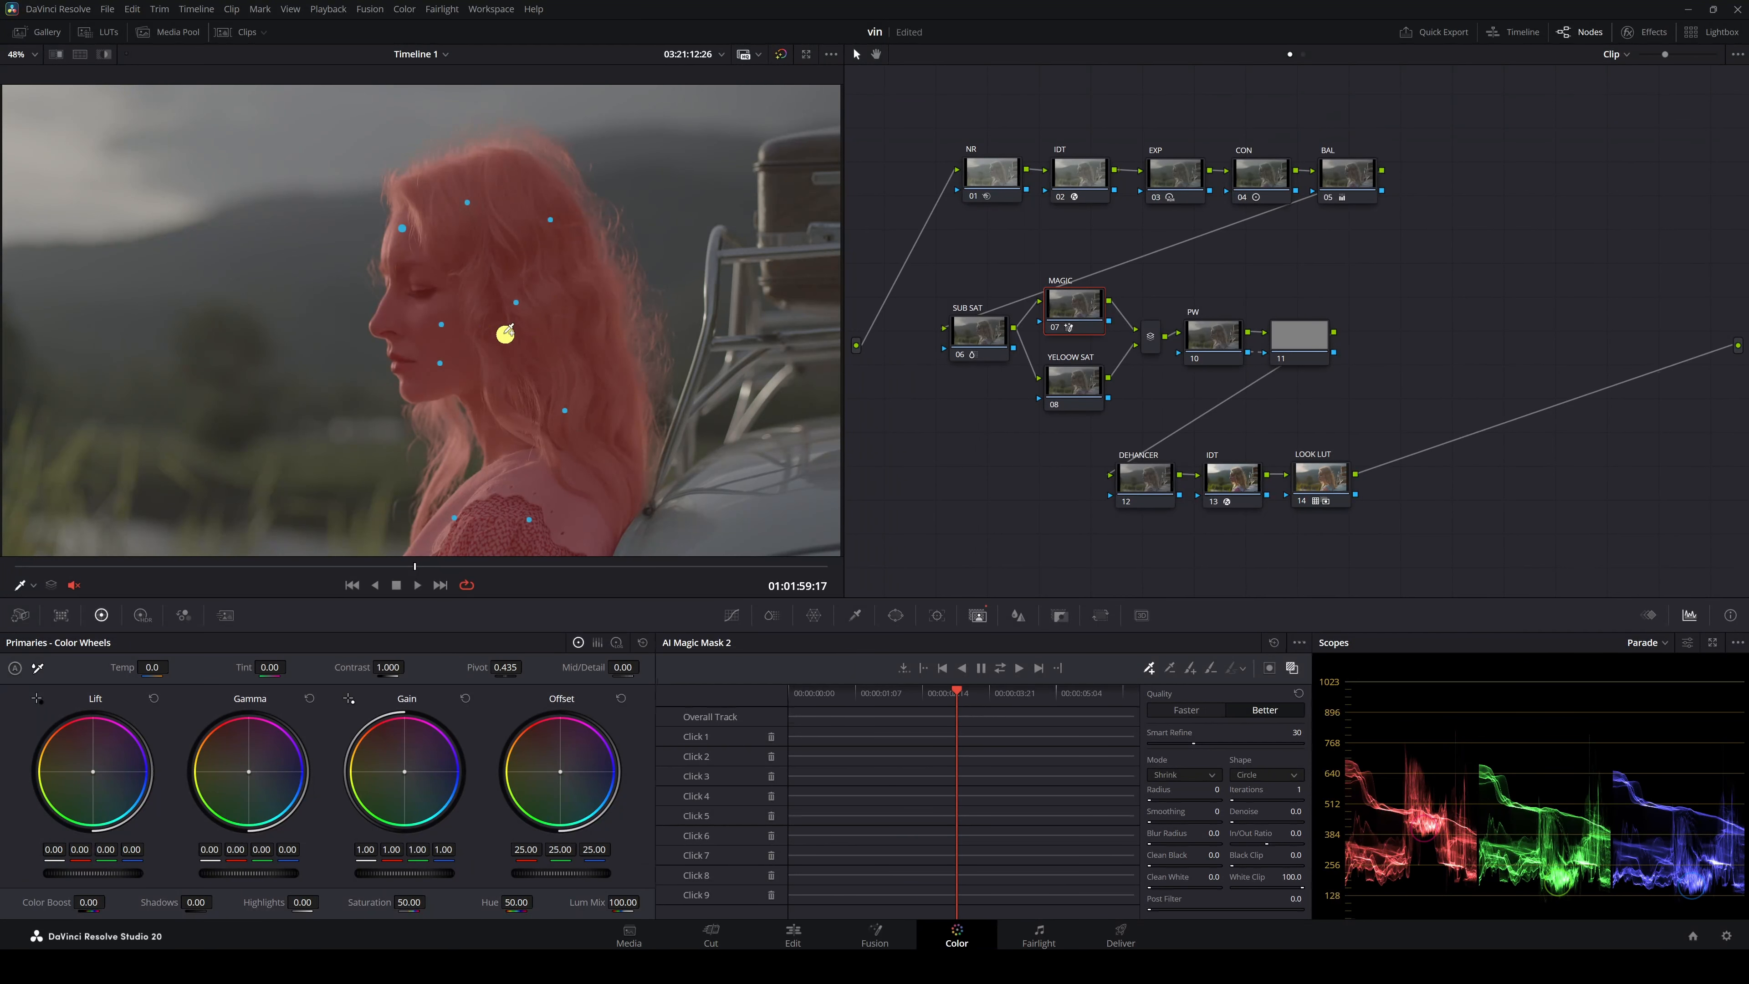
scroll(503, 329, "down", 1)
scroll(506, 333, "up", 1)
Step: Invert the magic mask to cover the background, track it forward and reverse, and hide the mask overlay
left_click(1269, 667)
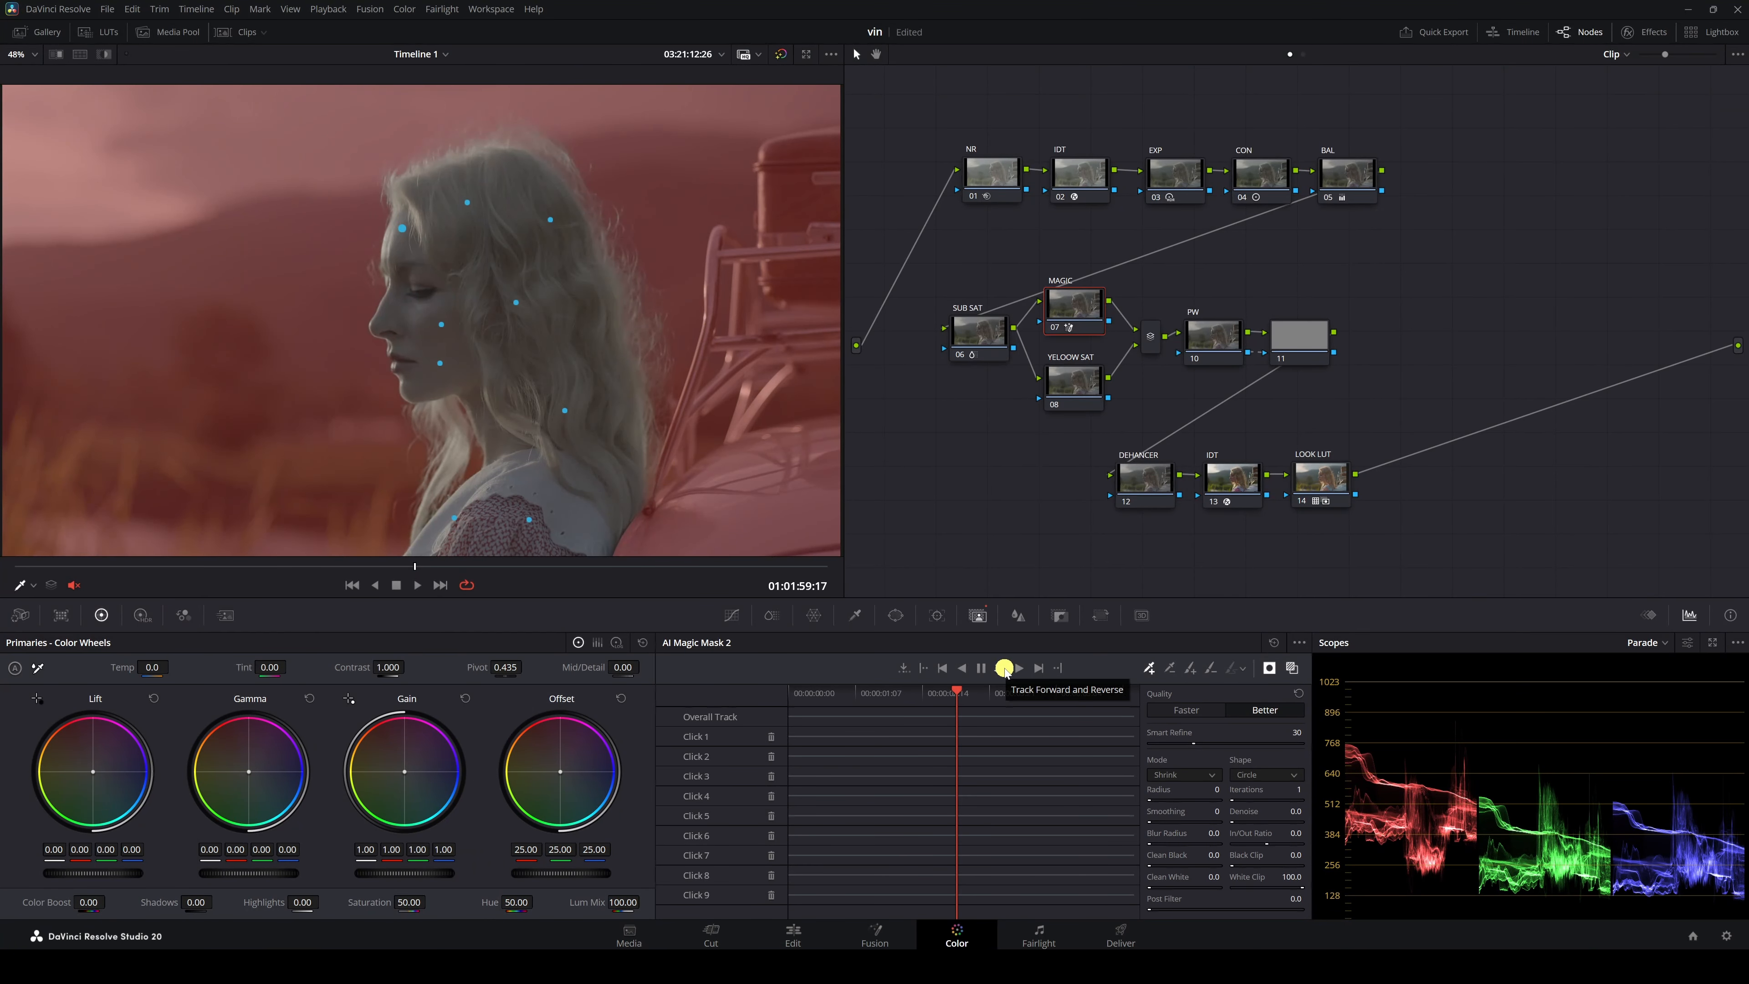
left_click(1005, 667)
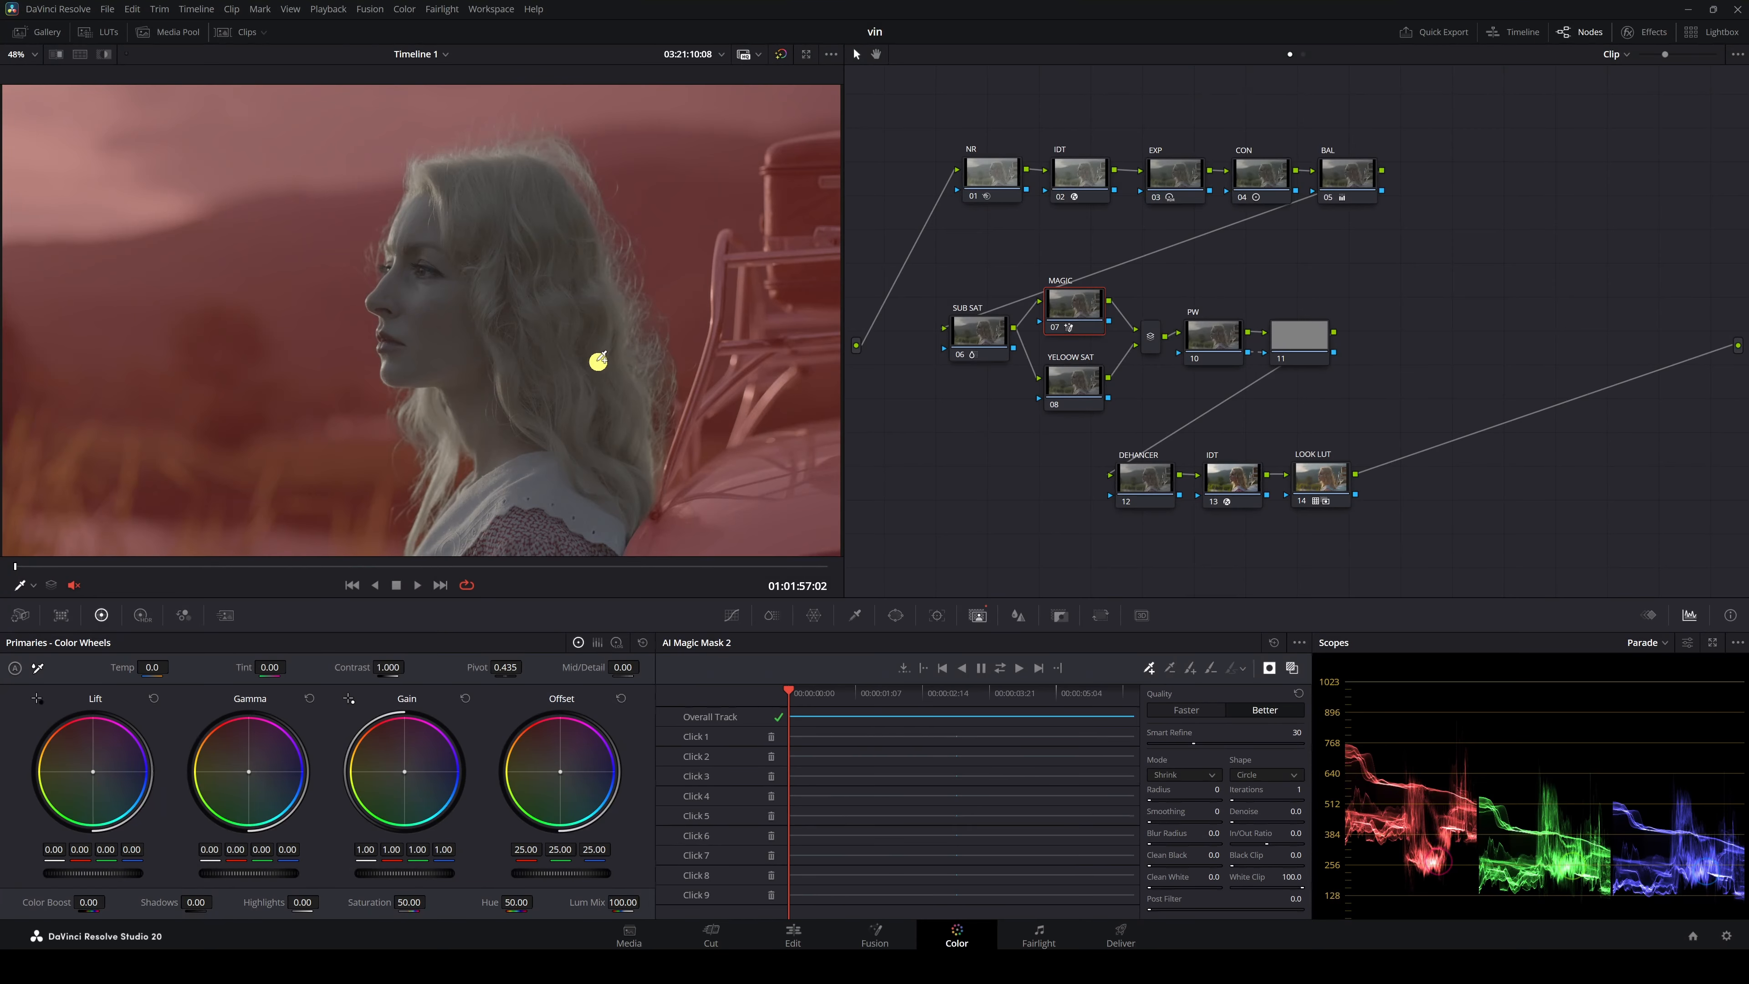
scroll(599, 360, "down", 1)
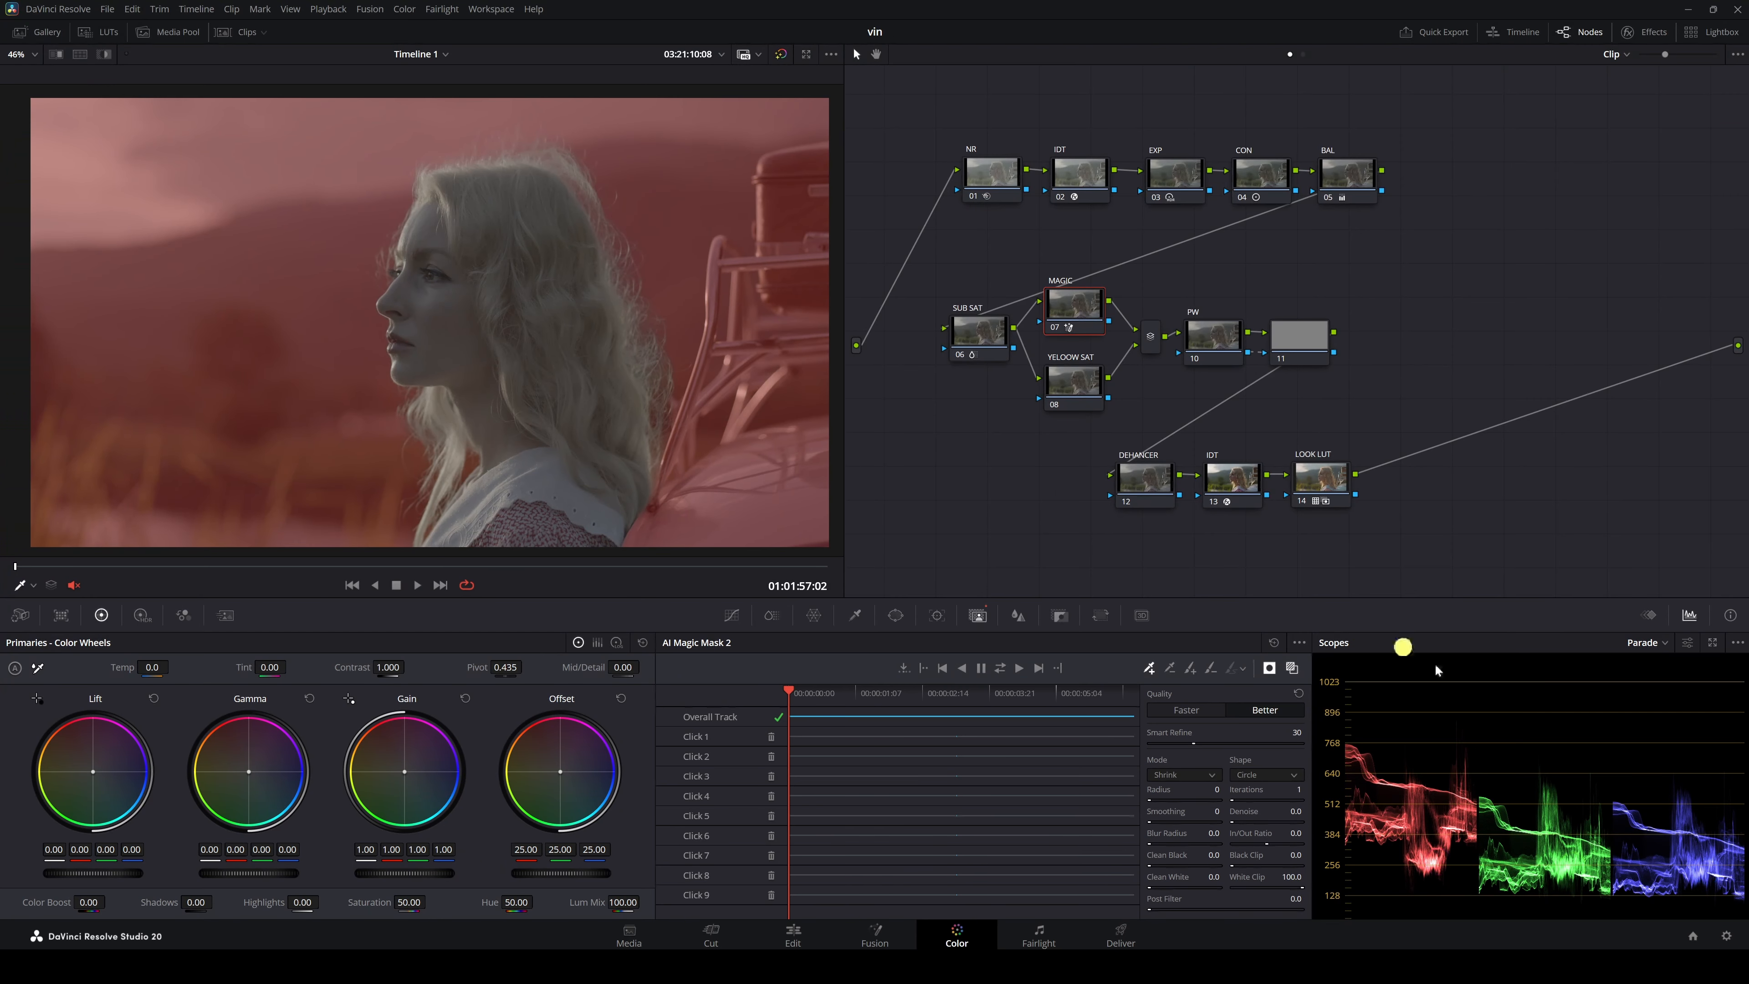
left_click(1293, 667)
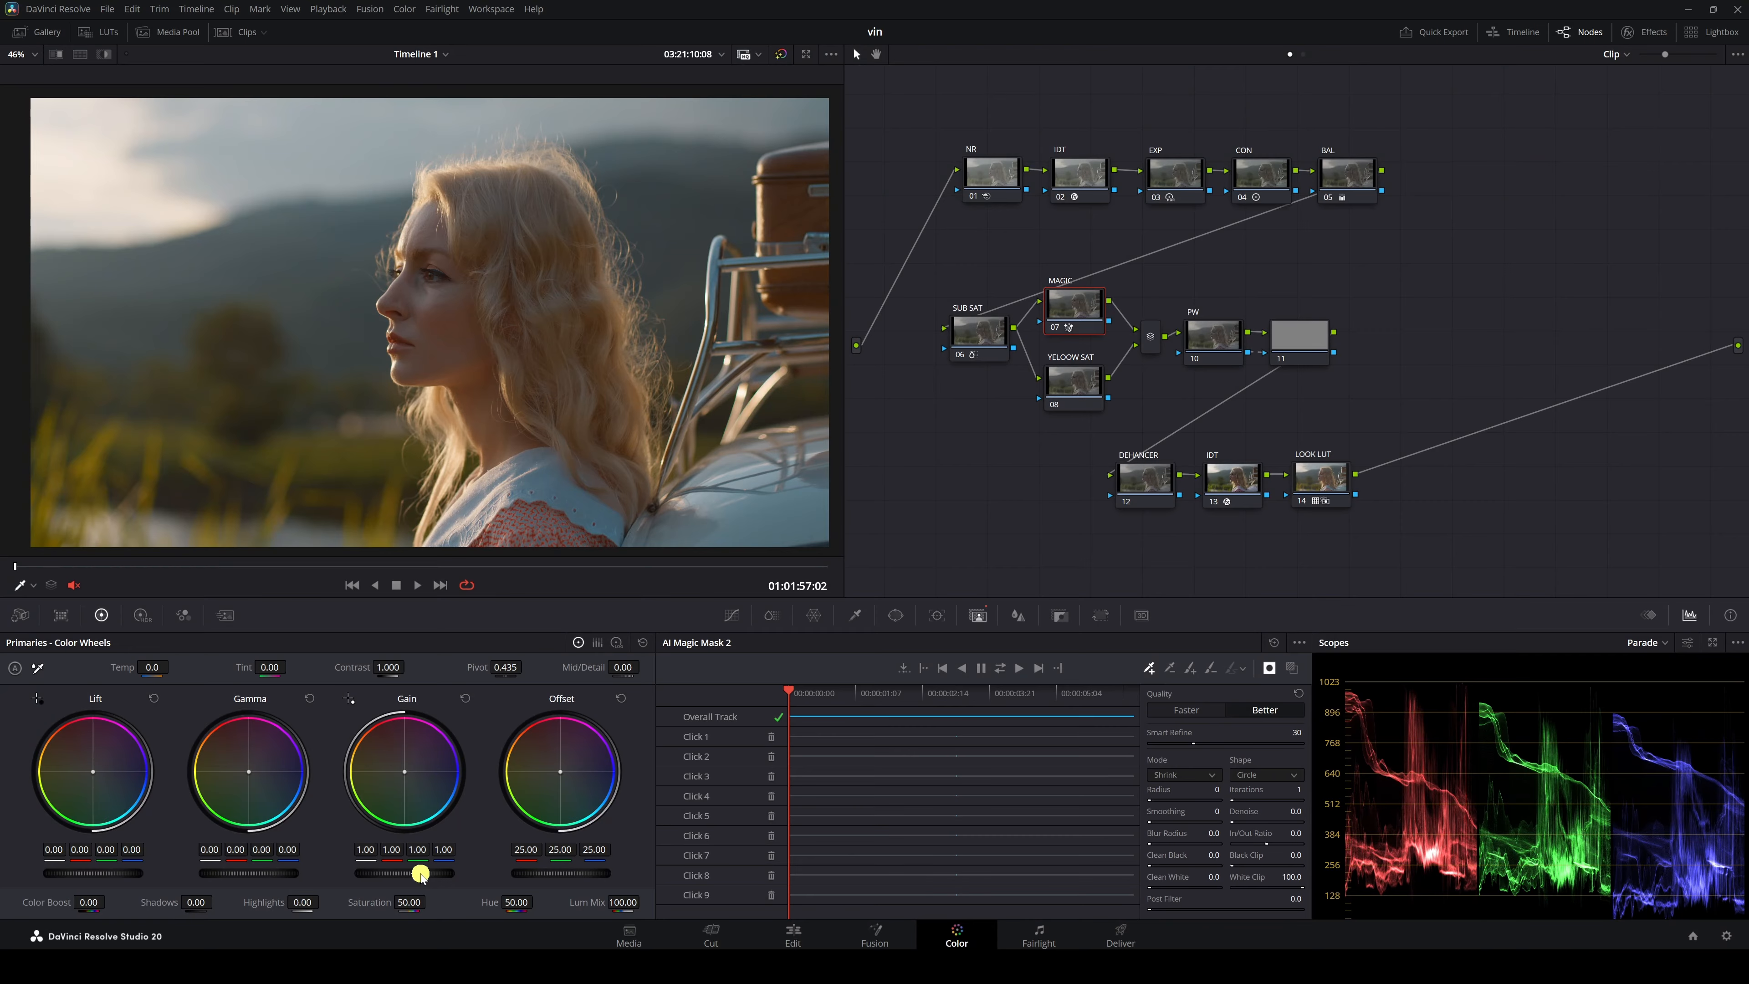
Step: Darken the background by lowering the MAGIC node's gain to 0.82, and compare the image with the node off and on
mouse_move(419, 872)
left_mouse_down()
mouse_move(330, 878)
mouse_move(431, 874)
left_mouse_up()
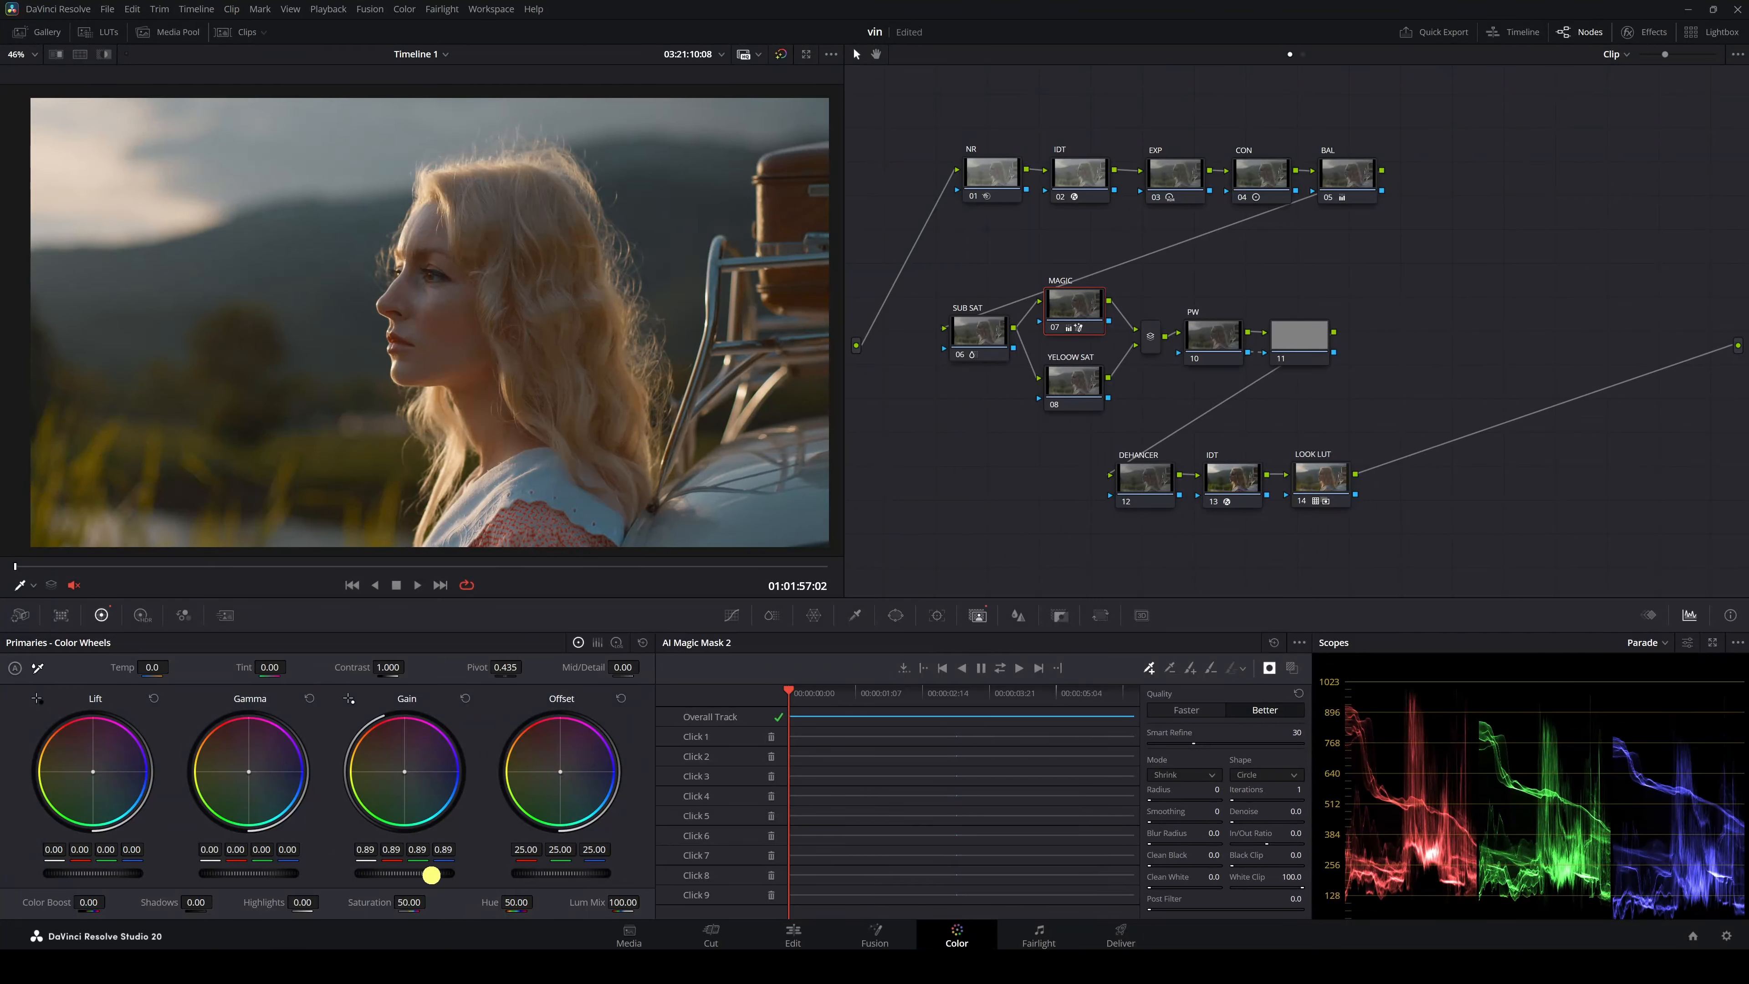
left_click(1054, 328)
left_click(1054, 328)
left_click(1054, 328)
left_click(1055, 327)
left_click(1054, 327)
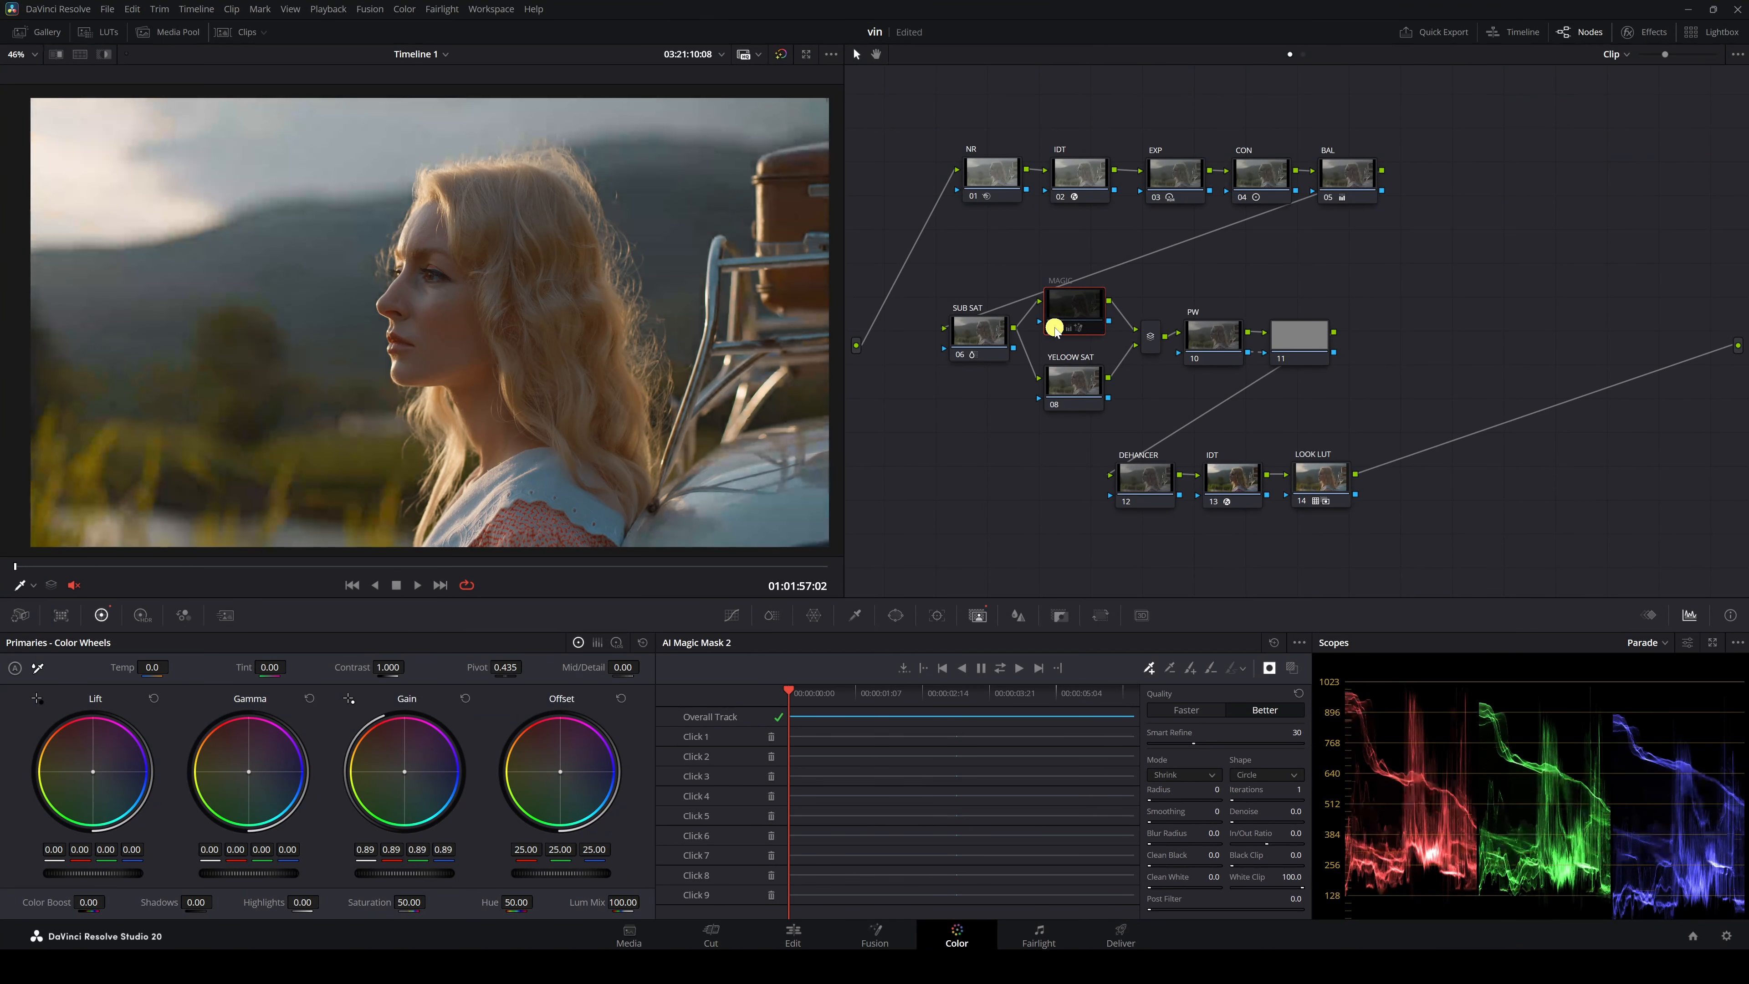
left_click(1055, 328)
left_click(1055, 327)
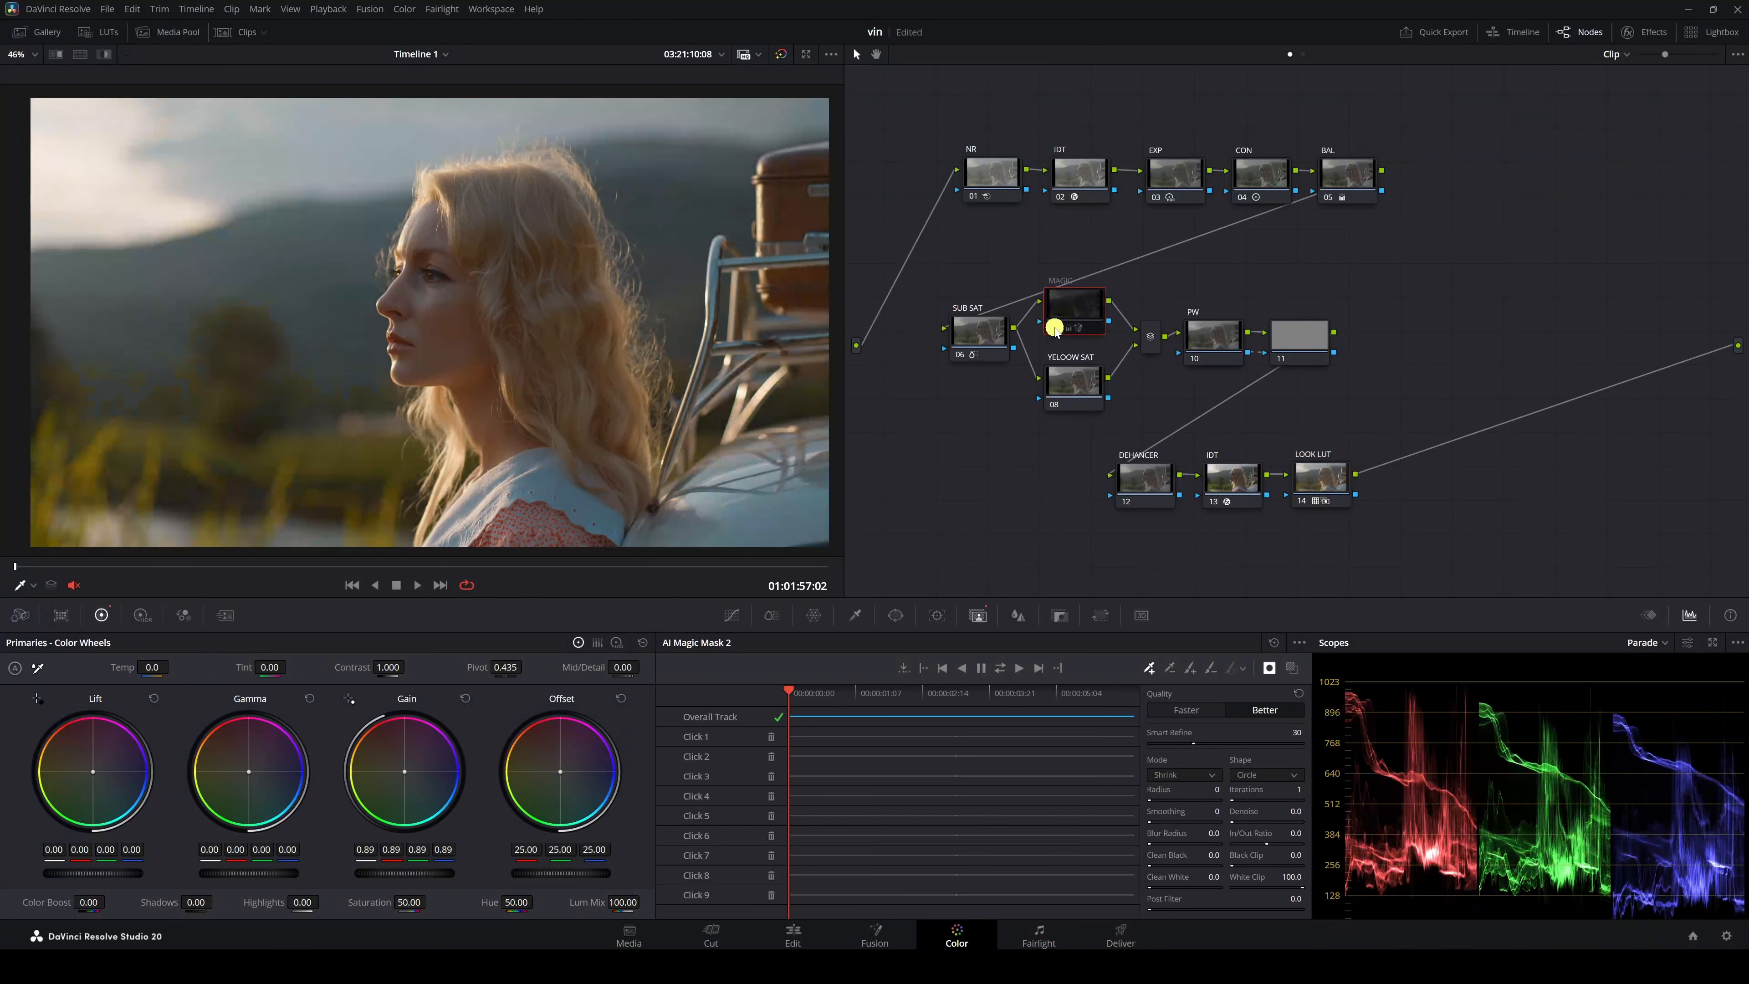
left_click(1054, 328)
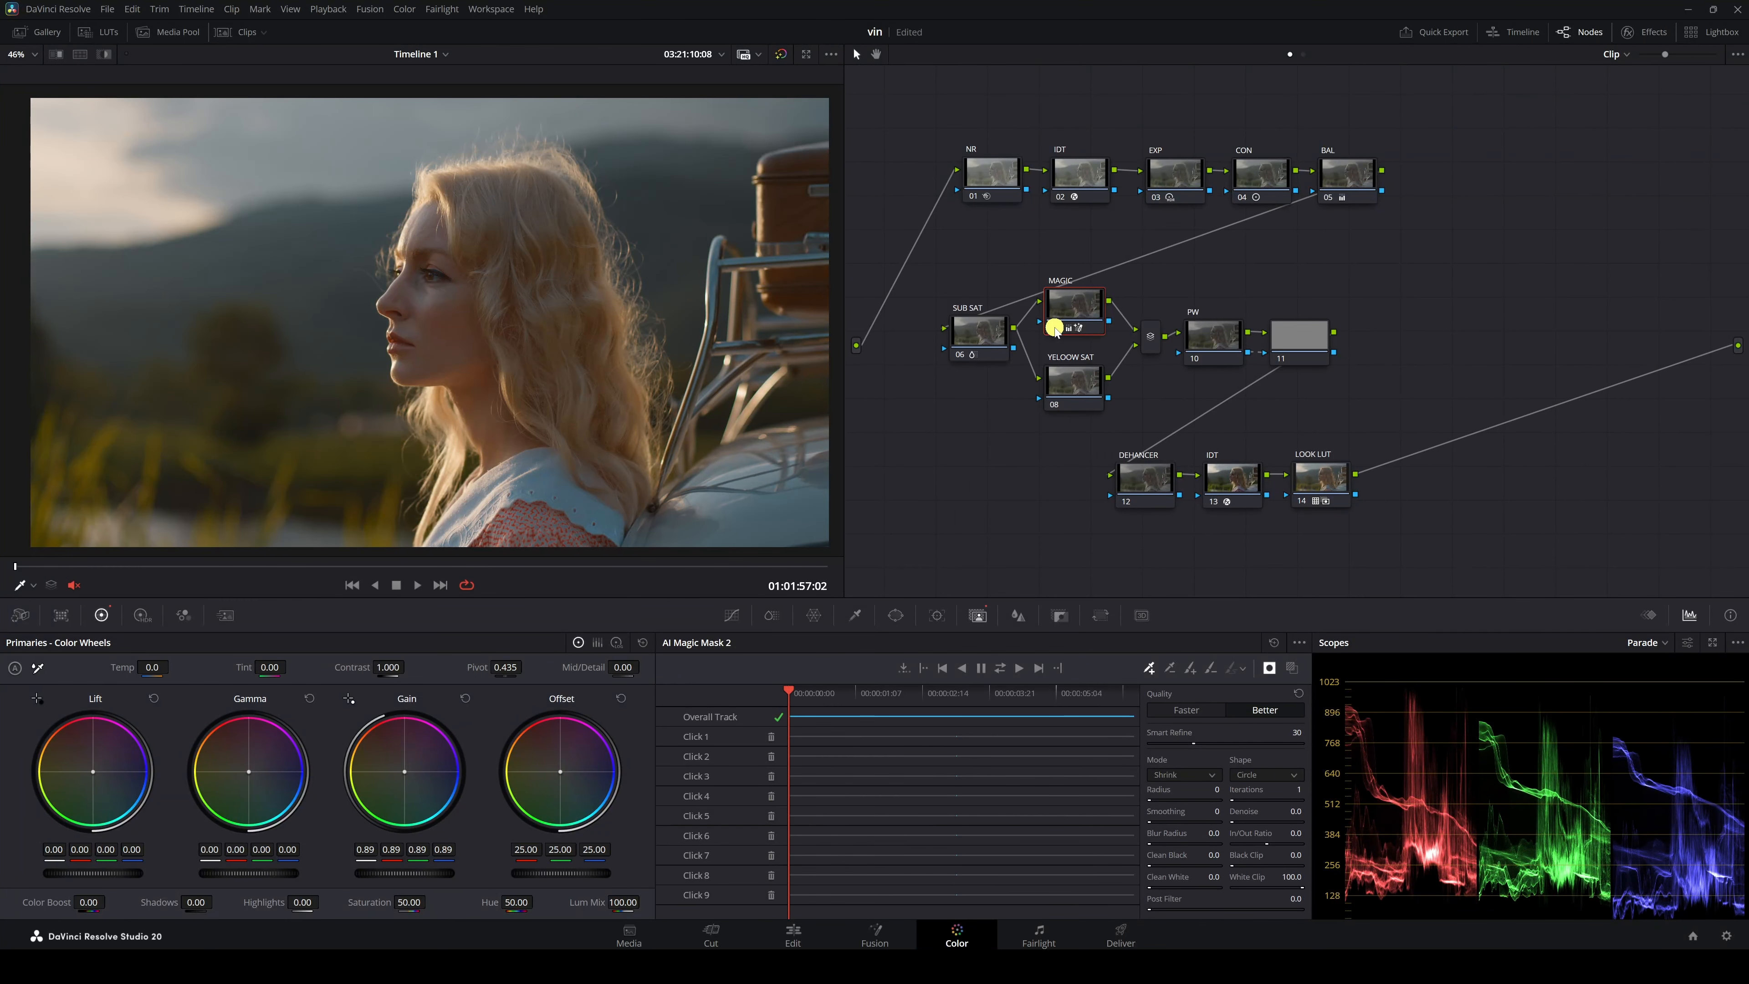
left_click(1055, 328)
left_click(1054, 328)
scroll(449, 281, "up", 1)
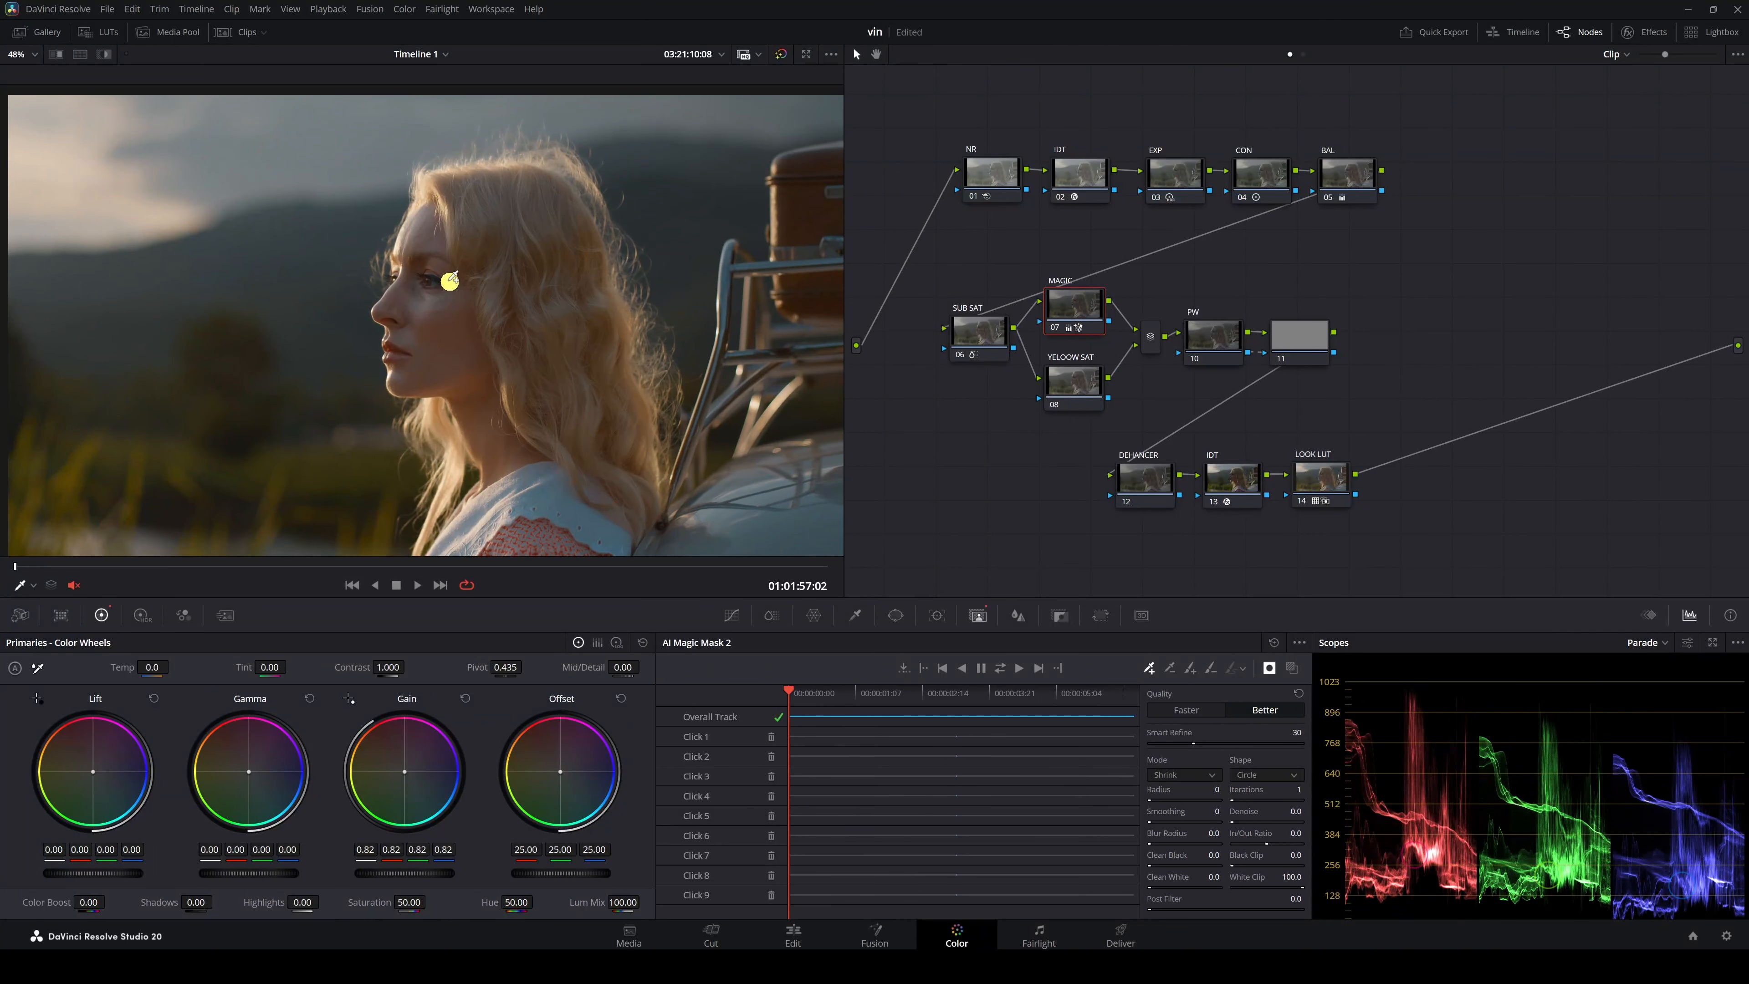
Step: Examine the yellow grass in the lower background beside the woman
scroll(450, 280, "down", 1)
scroll(449, 281, "up", 1)
scroll(449, 281, "down", 1)
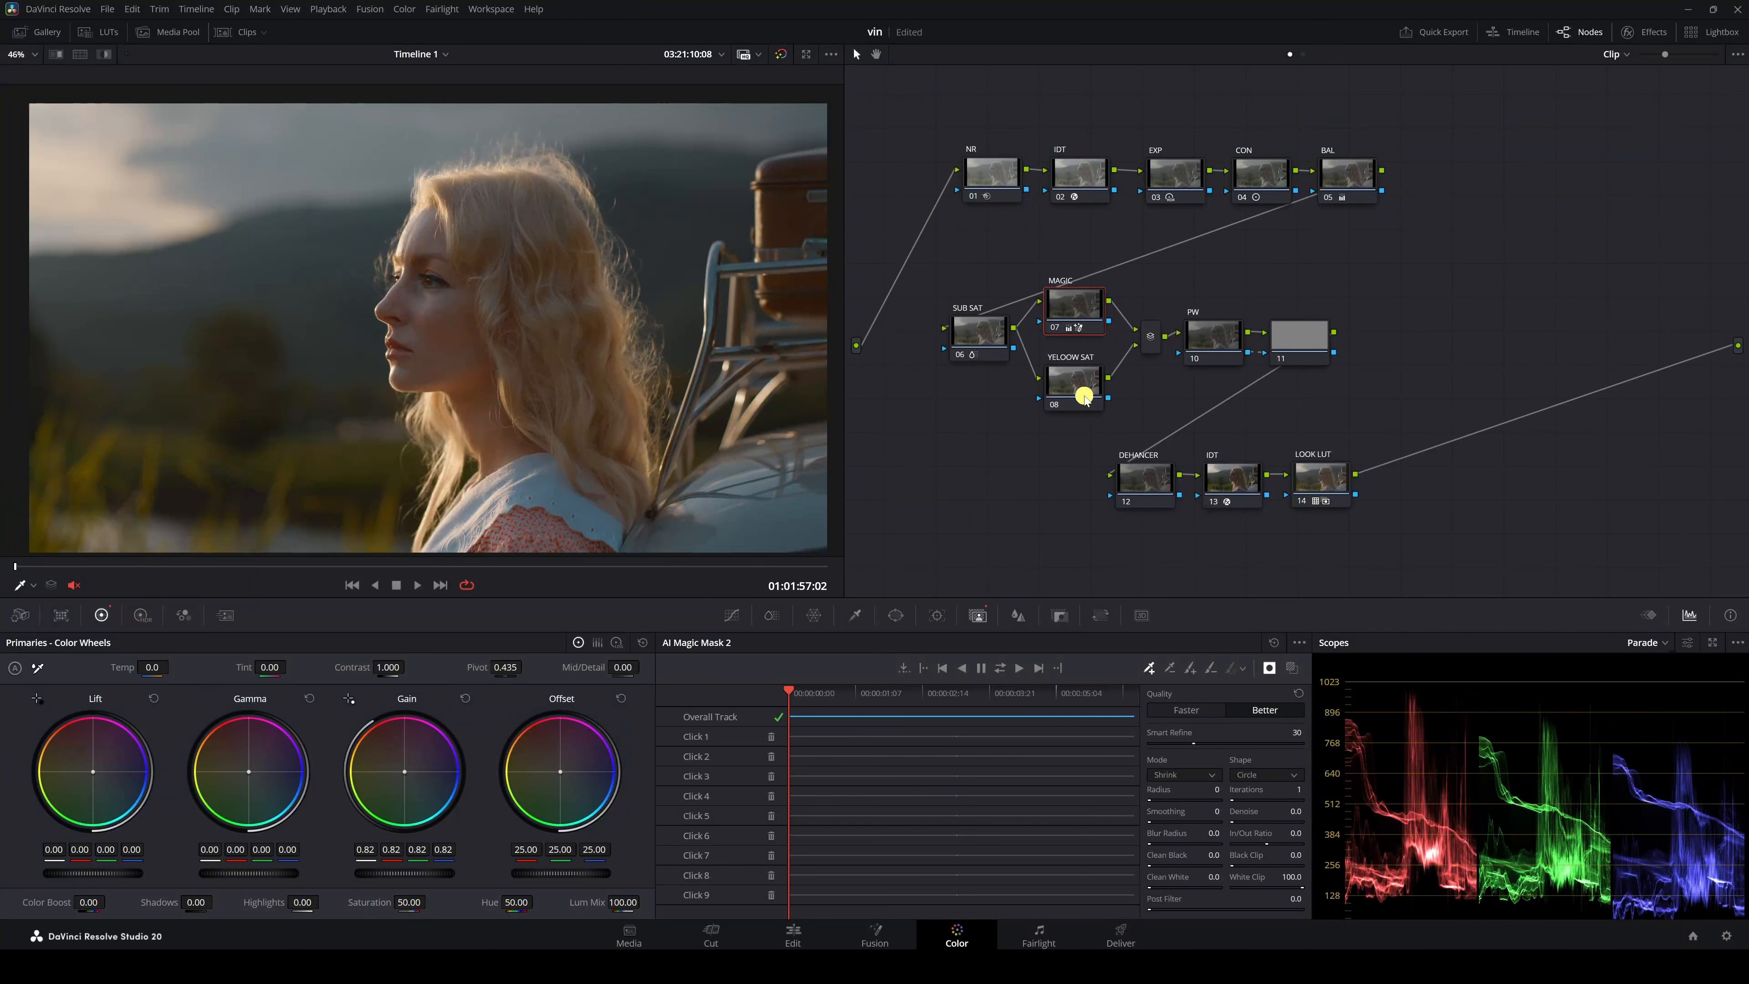
left_click(731, 615)
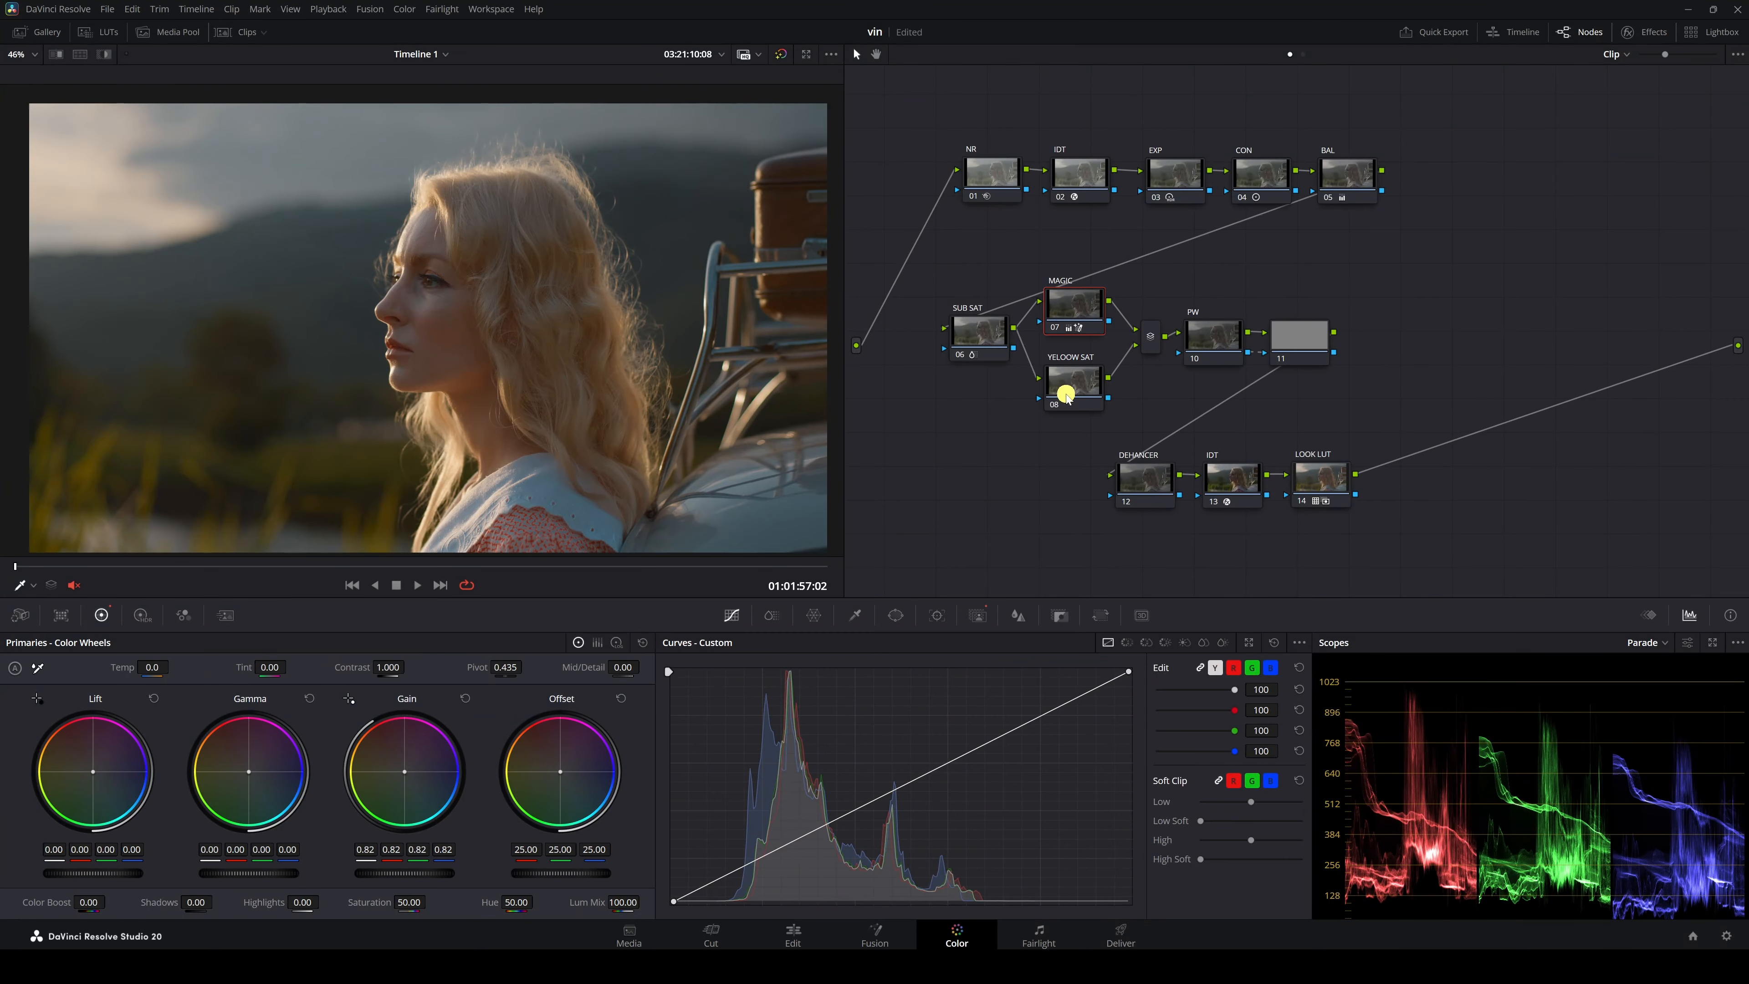
scroll(187, 501, "down", 1)
left_click_drag(249, 500, 336, 473)
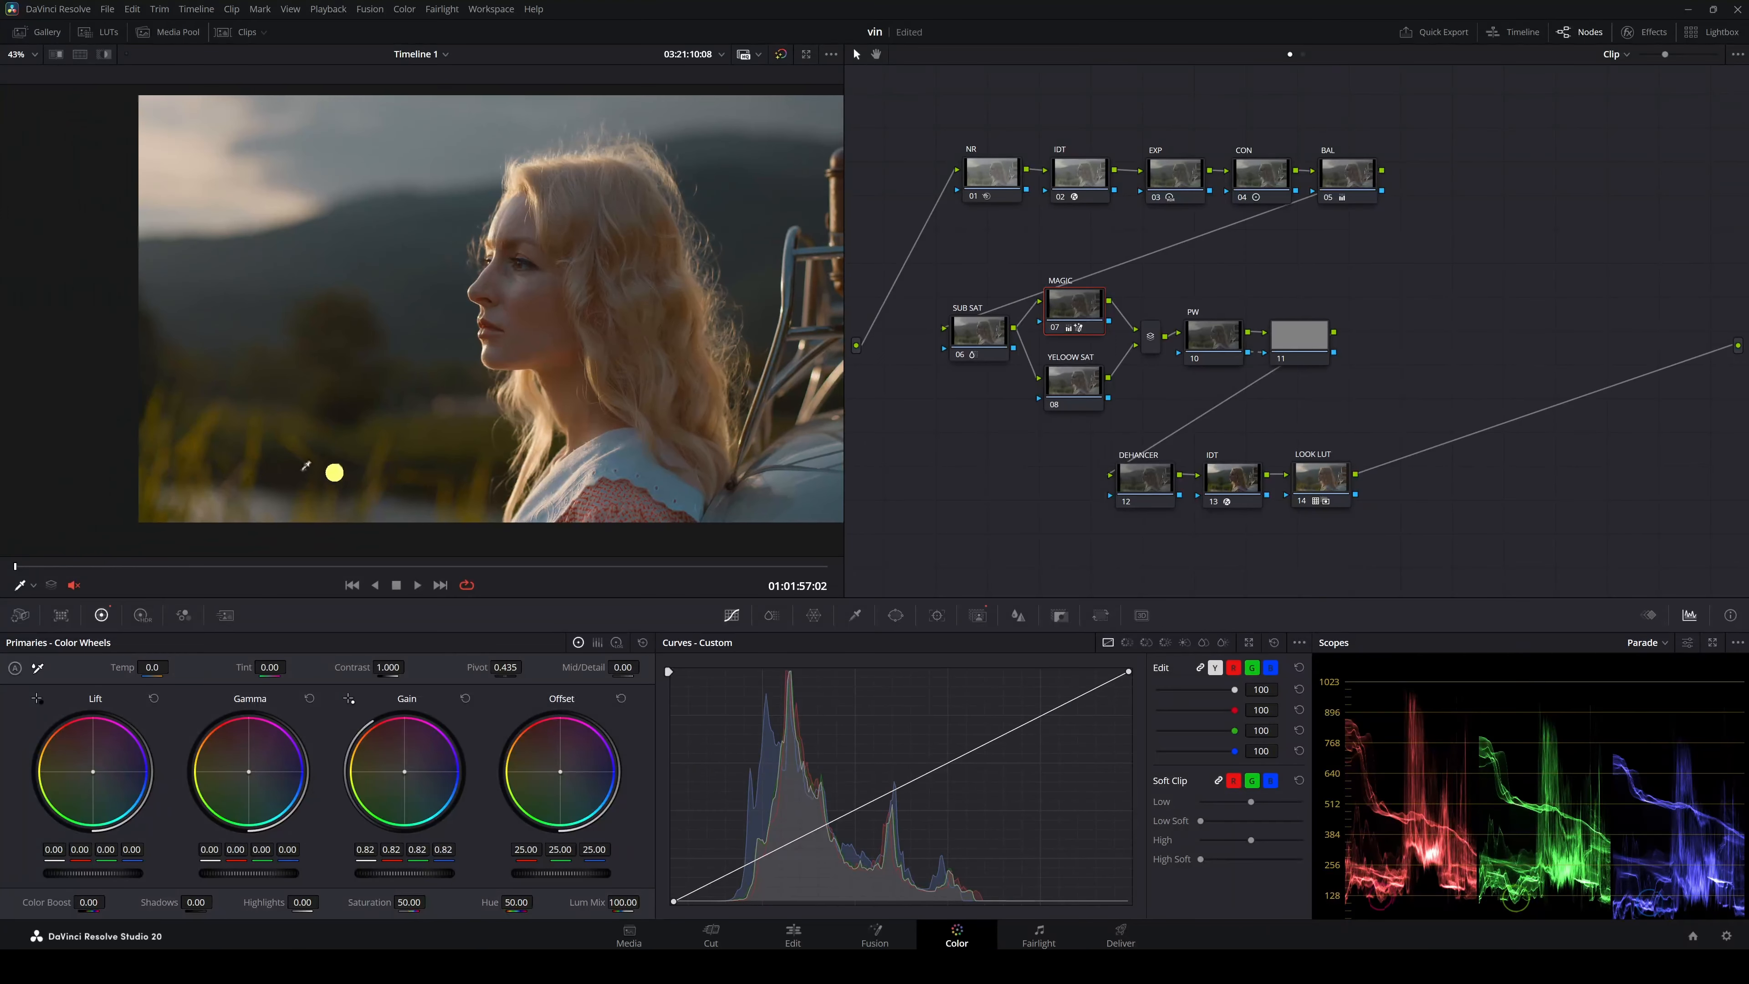
scroll(236, 462, "up", 2)
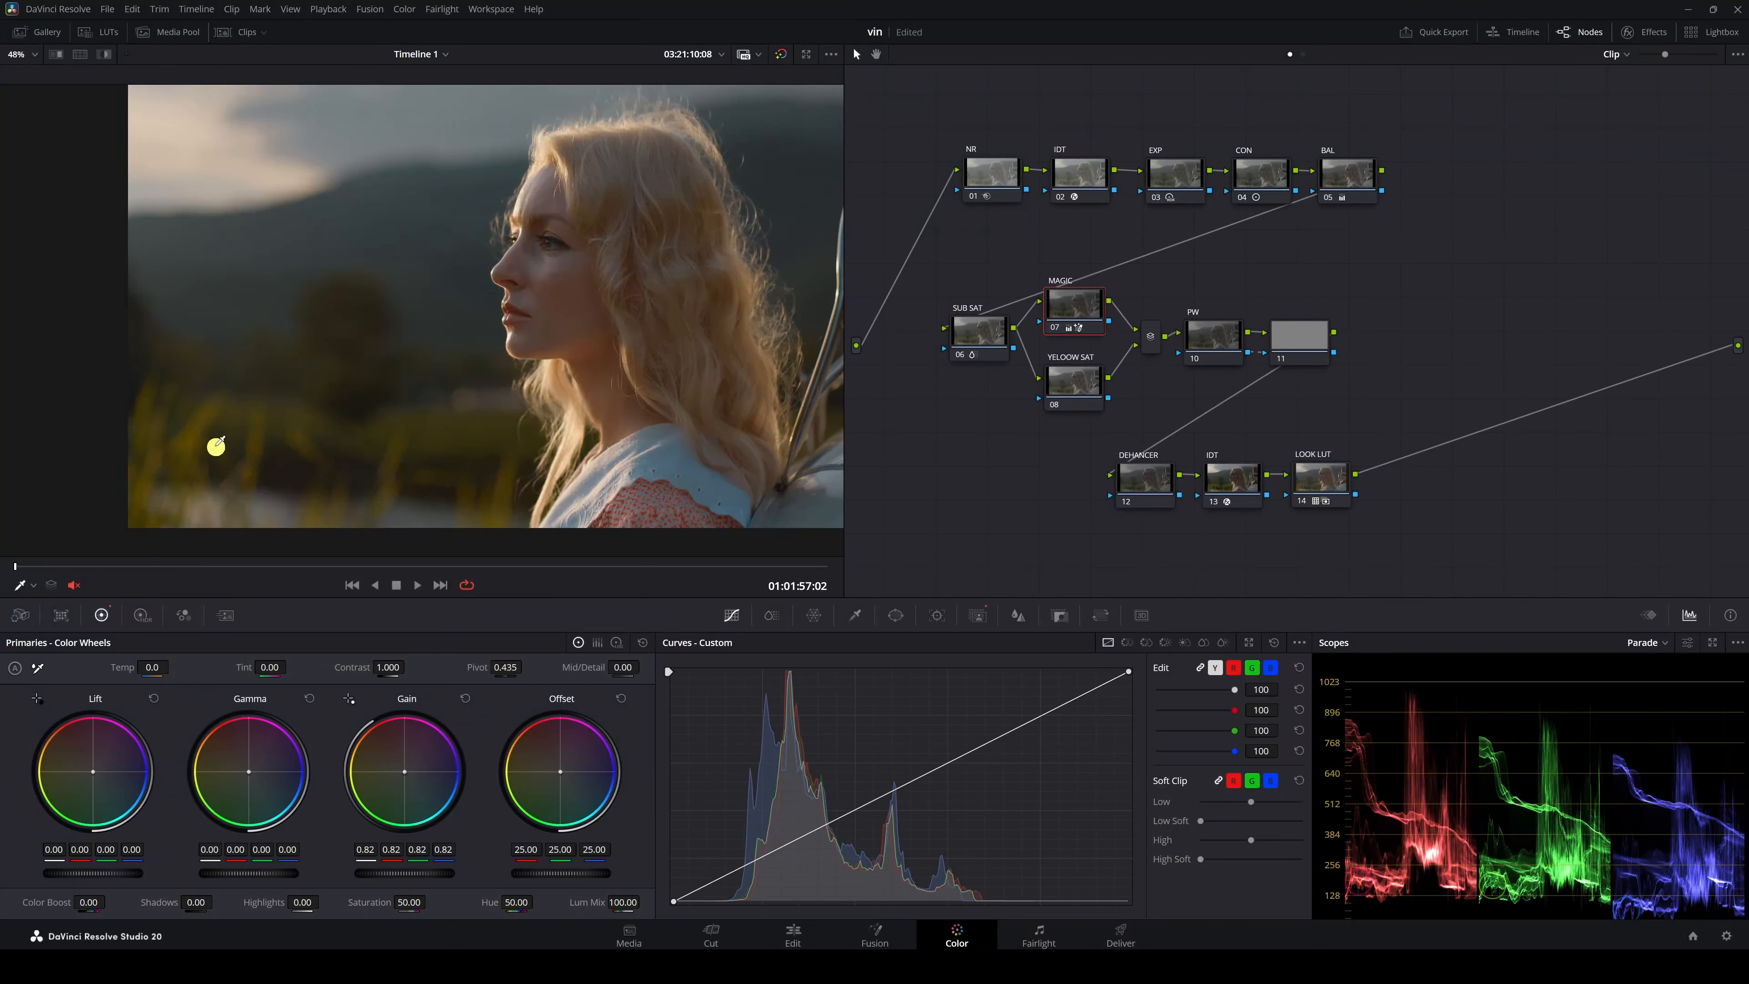
scroll(219, 445, "down", 2)
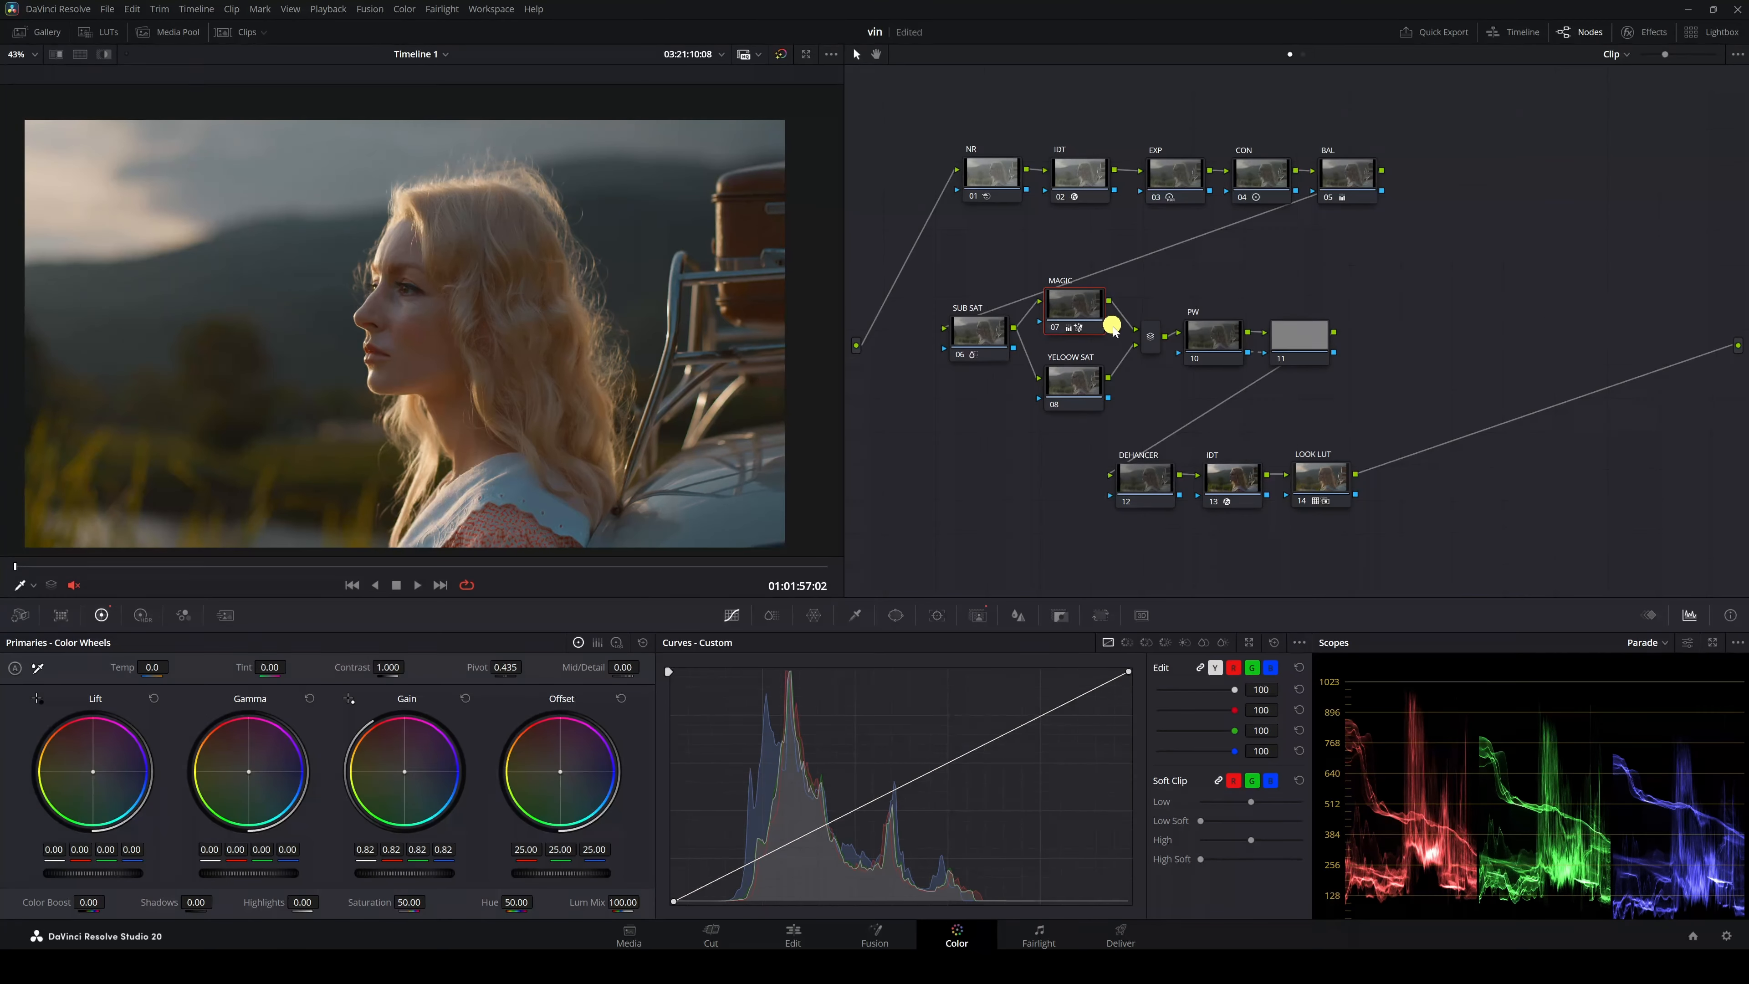
Step: Feed the MAGIC node's mask into the YELOOW SAT node and lower its yellow saturation to 0.69 with ColorSlice
left_click_drag(1109, 321, 1038, 398)
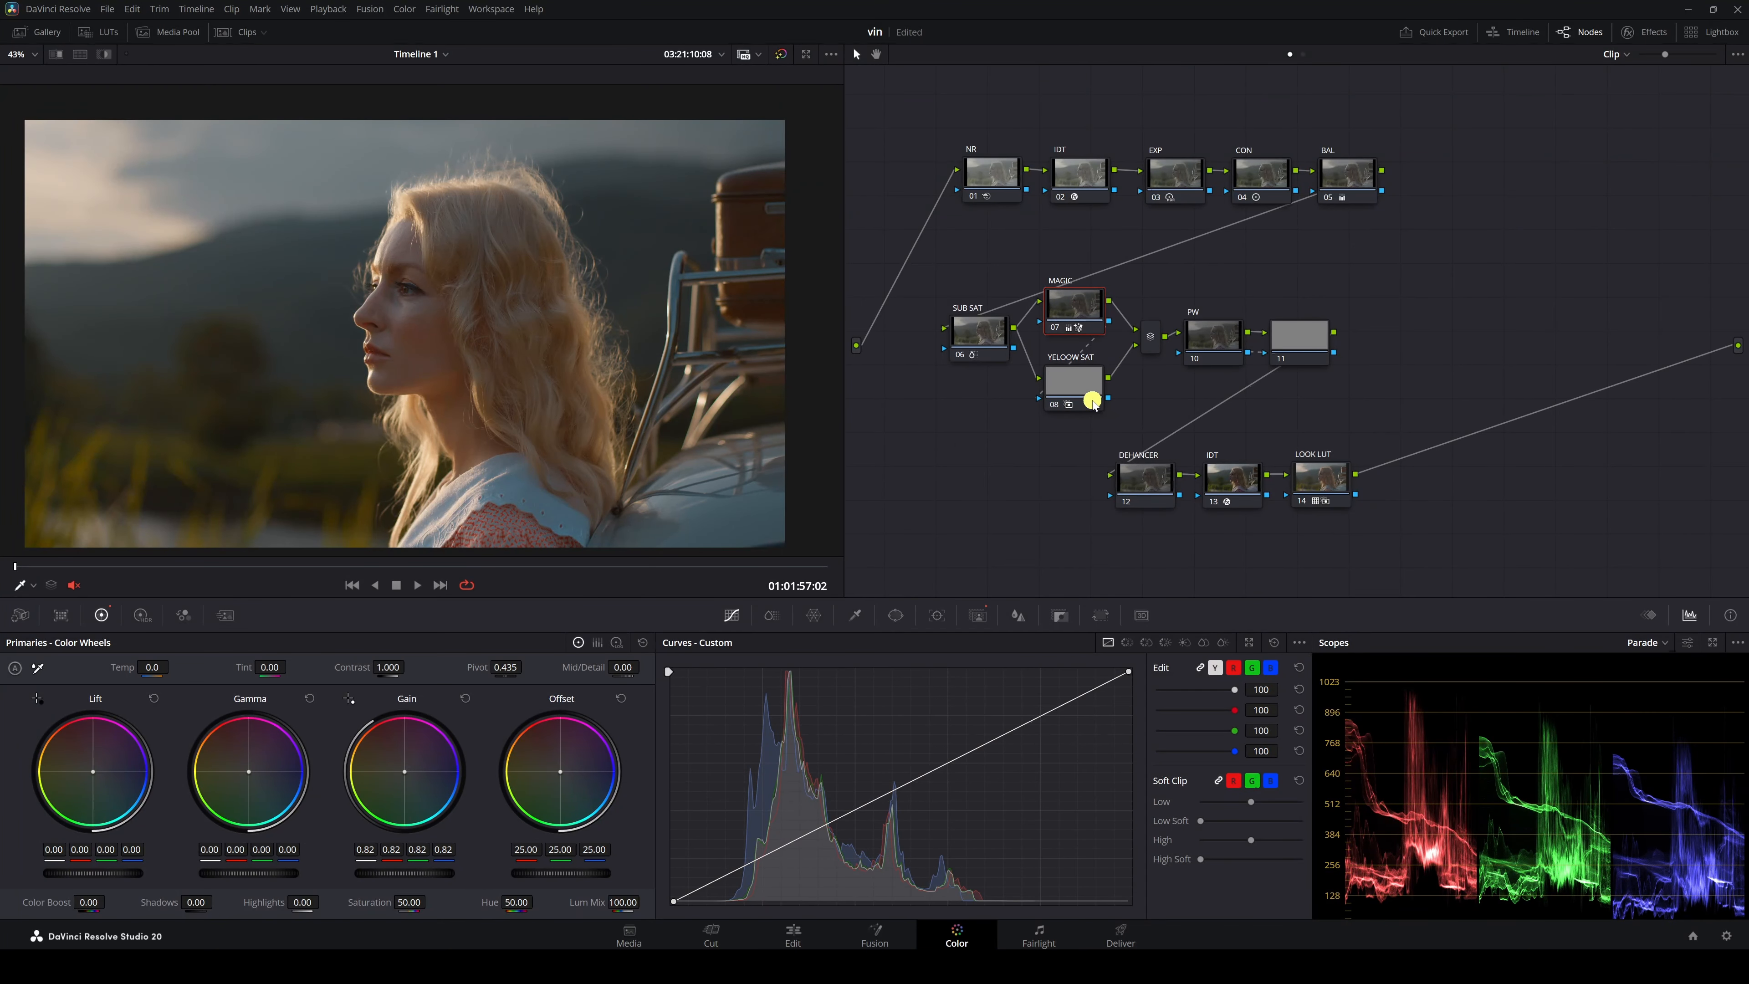
left_click(1086, 387)
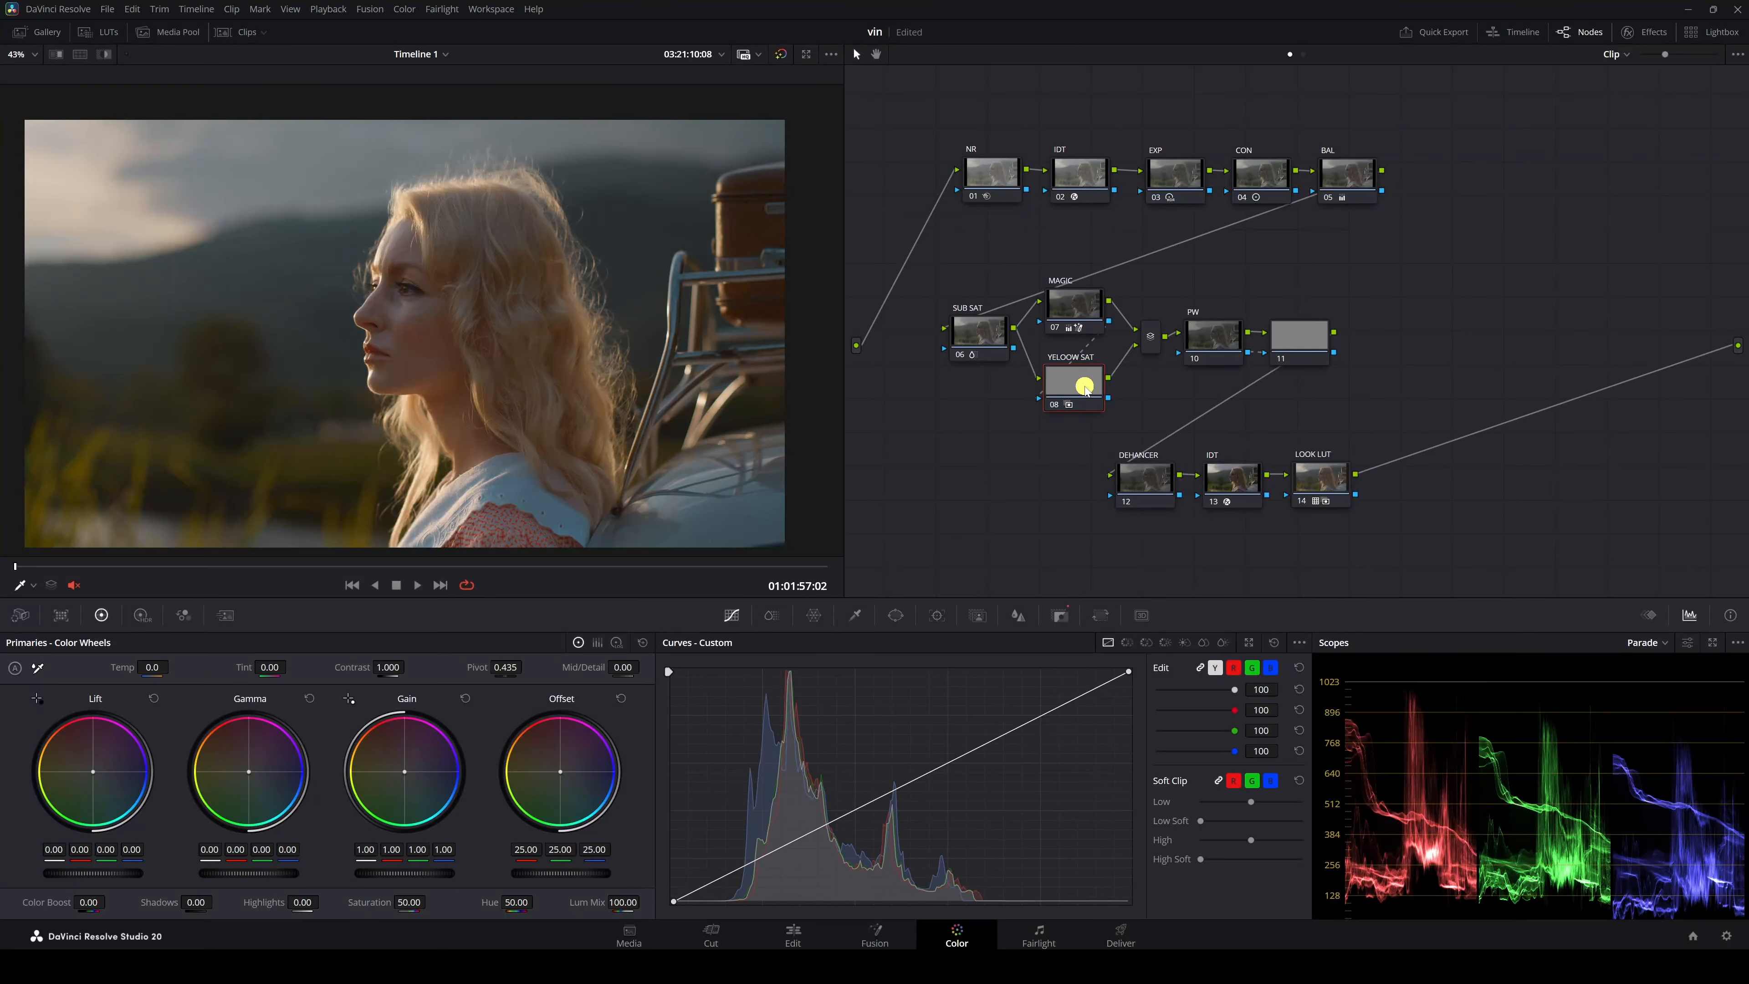
left_click(772, 616)
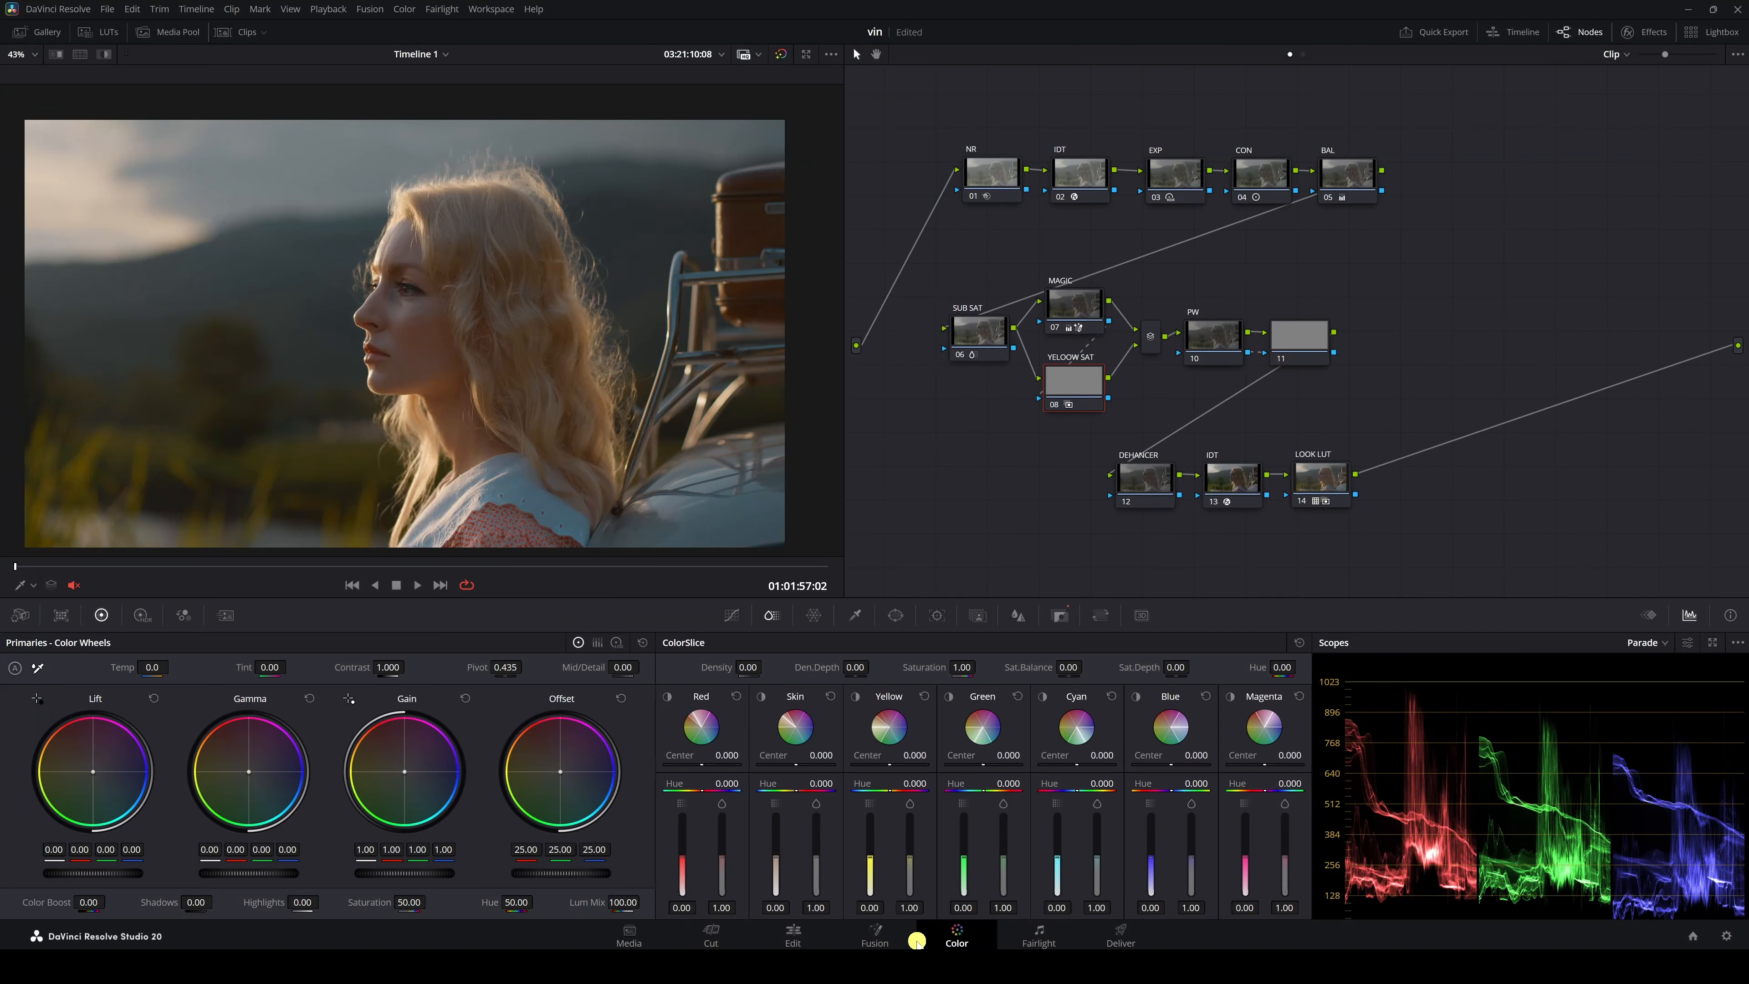
left_click_drag(914, 911, 888, 914)
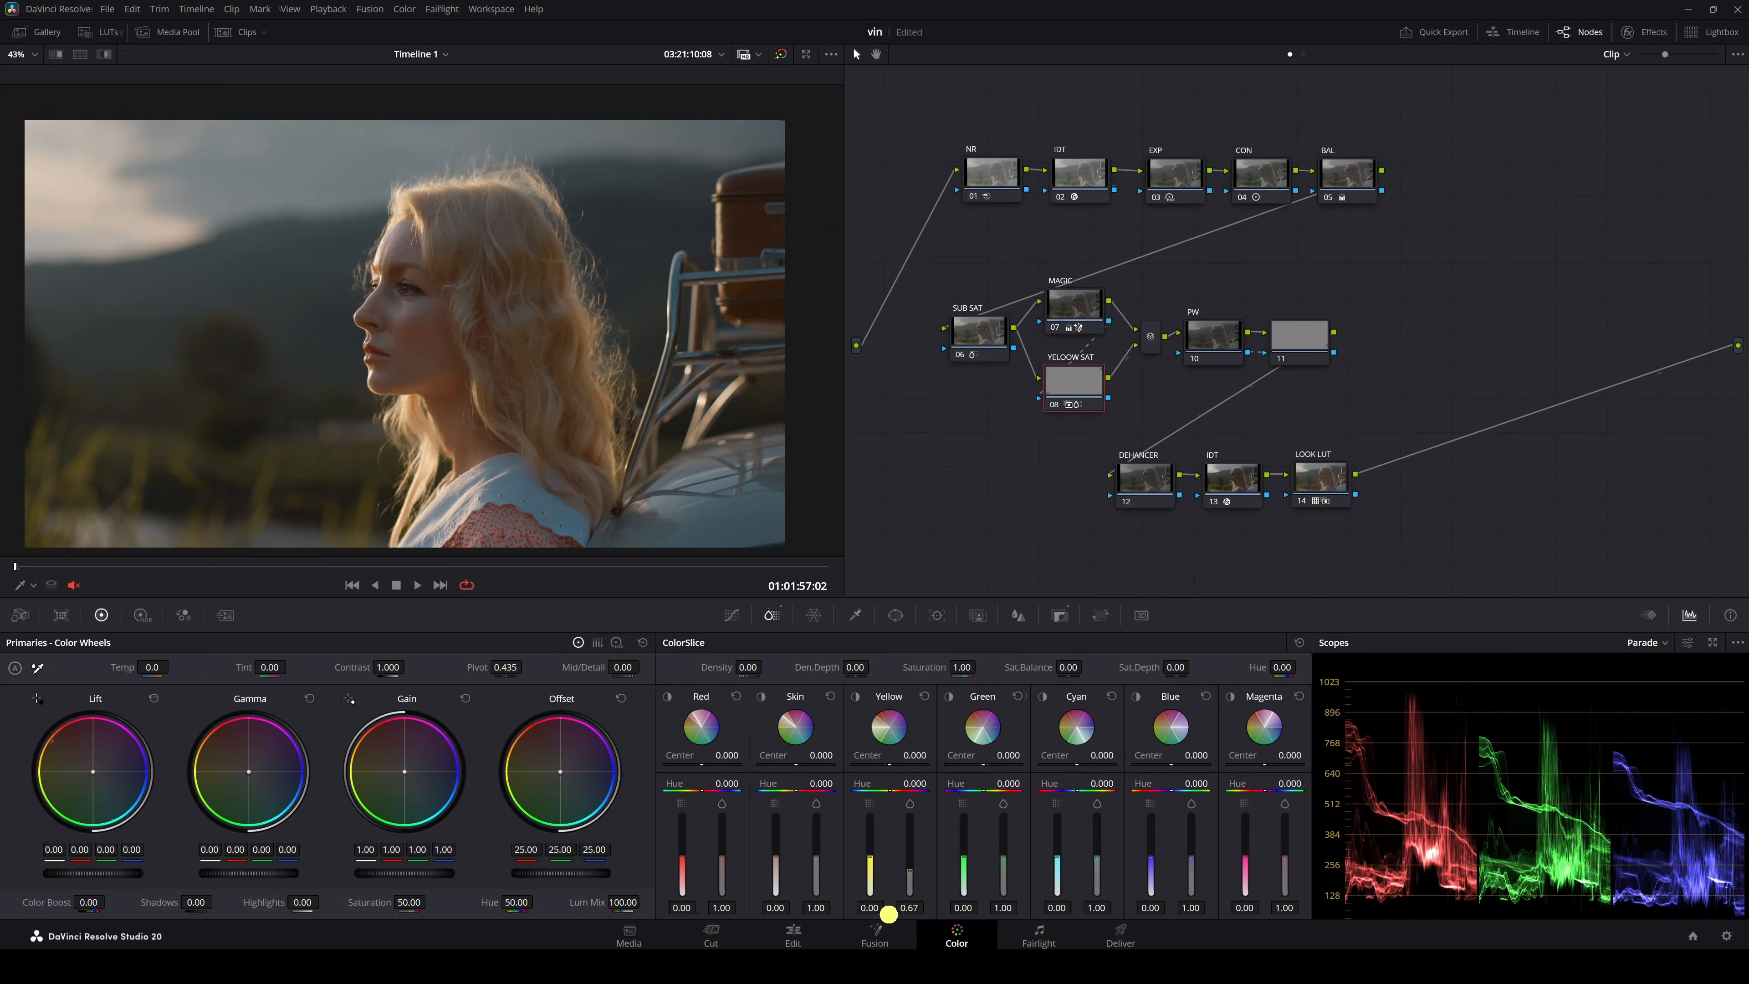
Step: Compare the background grass with the YELOOW SAT node off and on
left_click(1056, 405)
left_click(1056, 405)
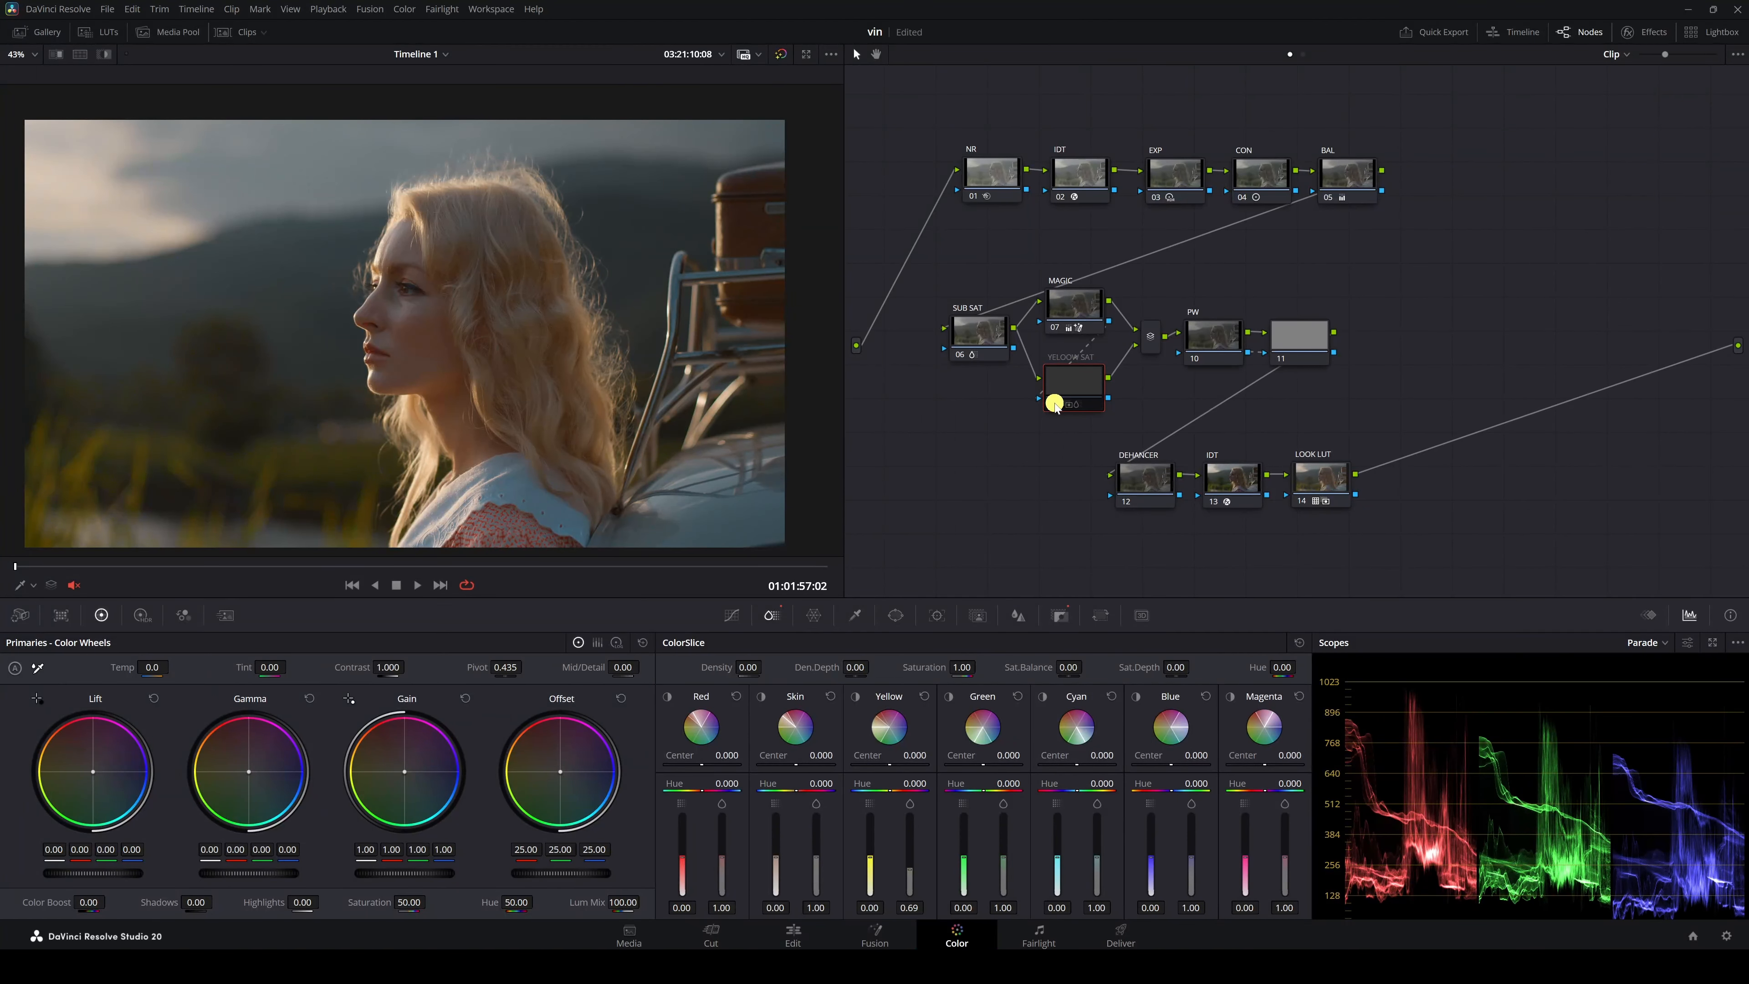
left_click(1055, 405)
left_click(1055, 405)
left_click(1053, 406)
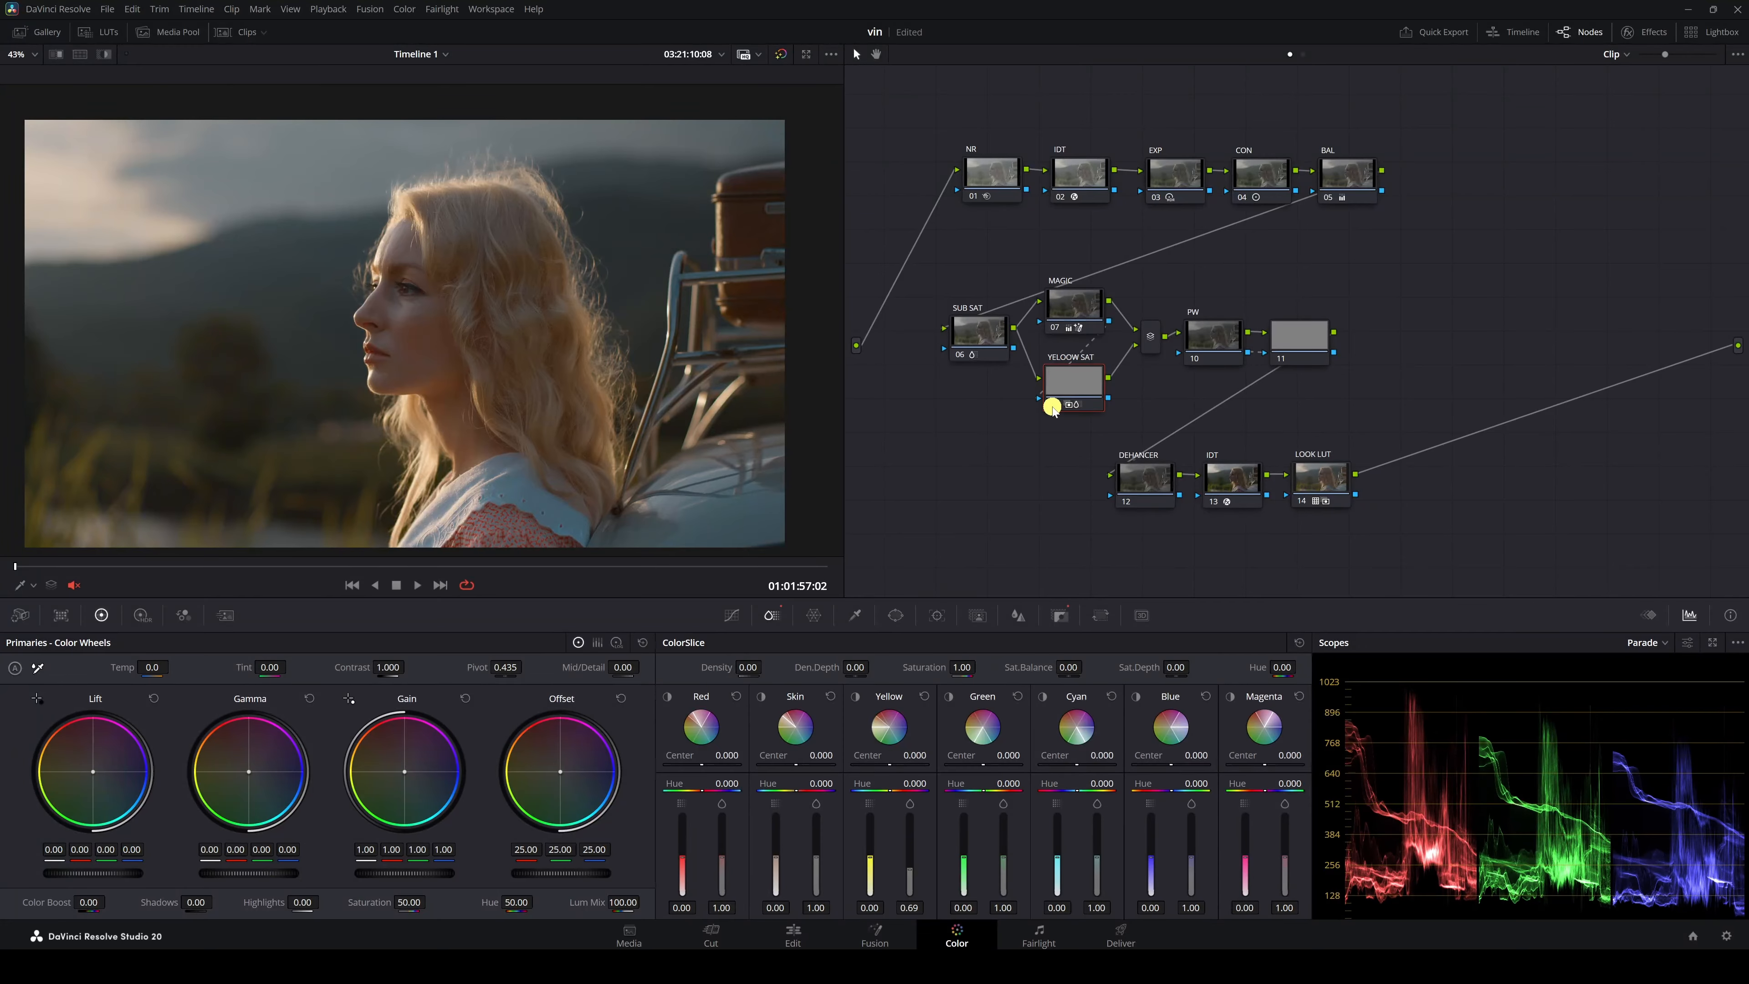
scroll(240, 462, "down", 1)
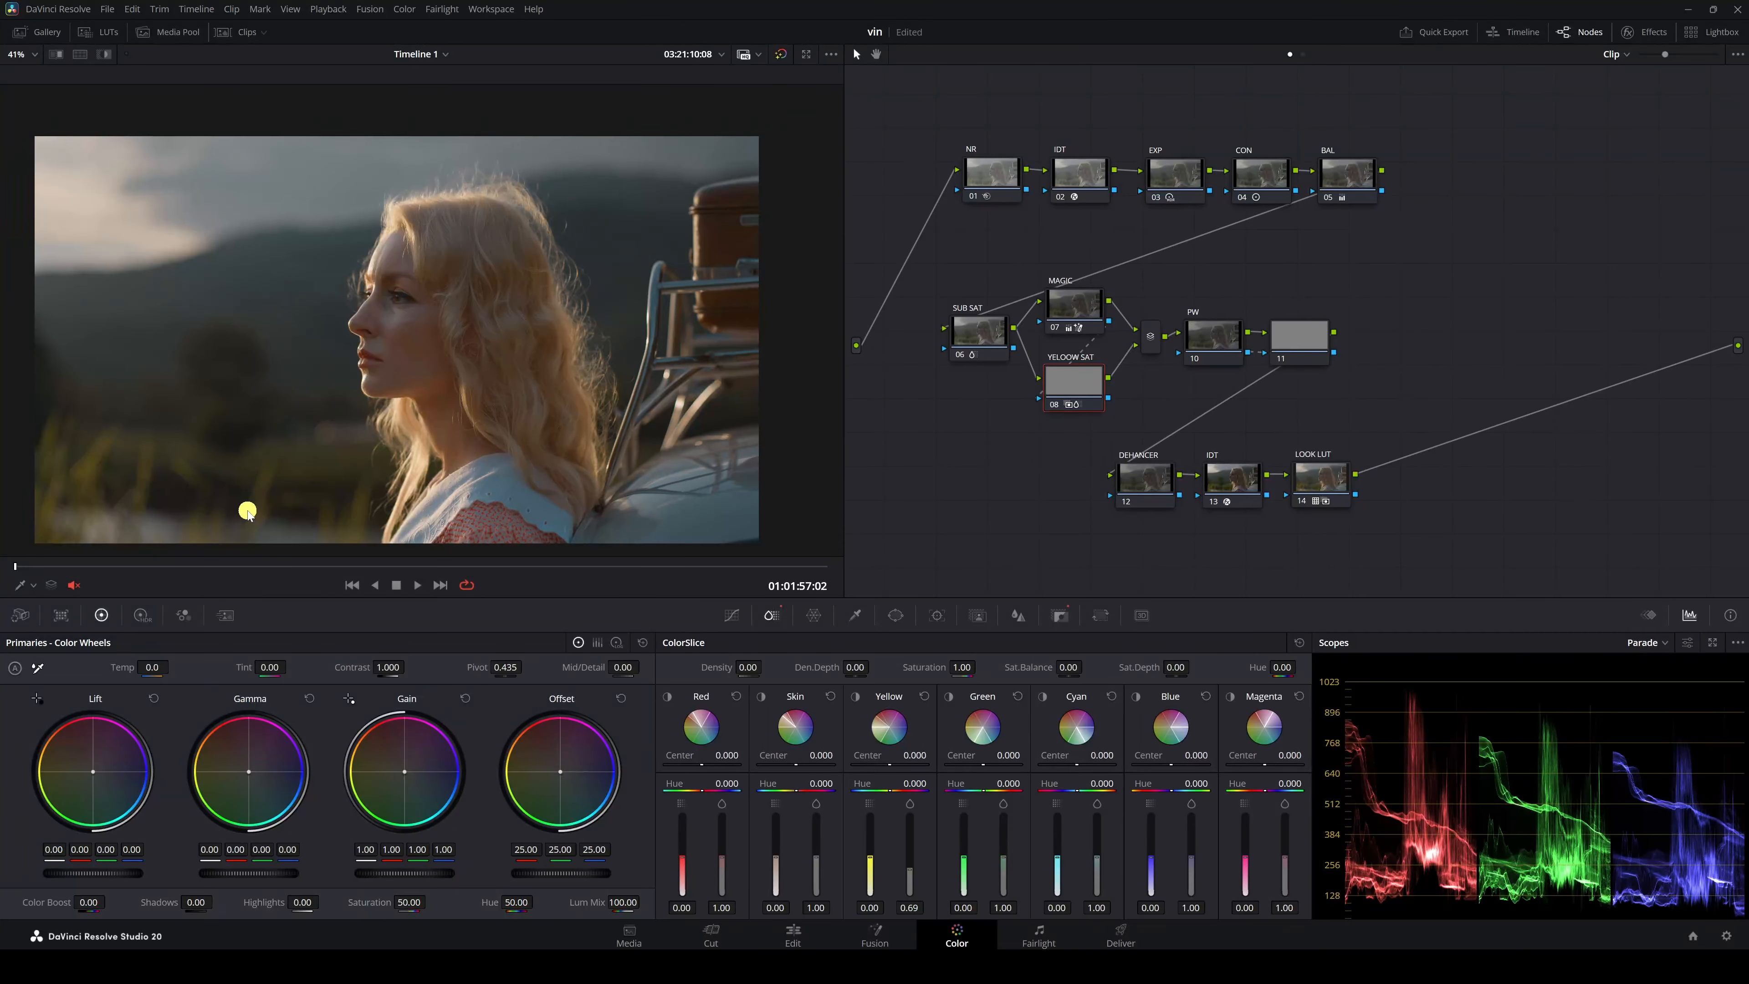
scroll(247, 513, "up", 2)
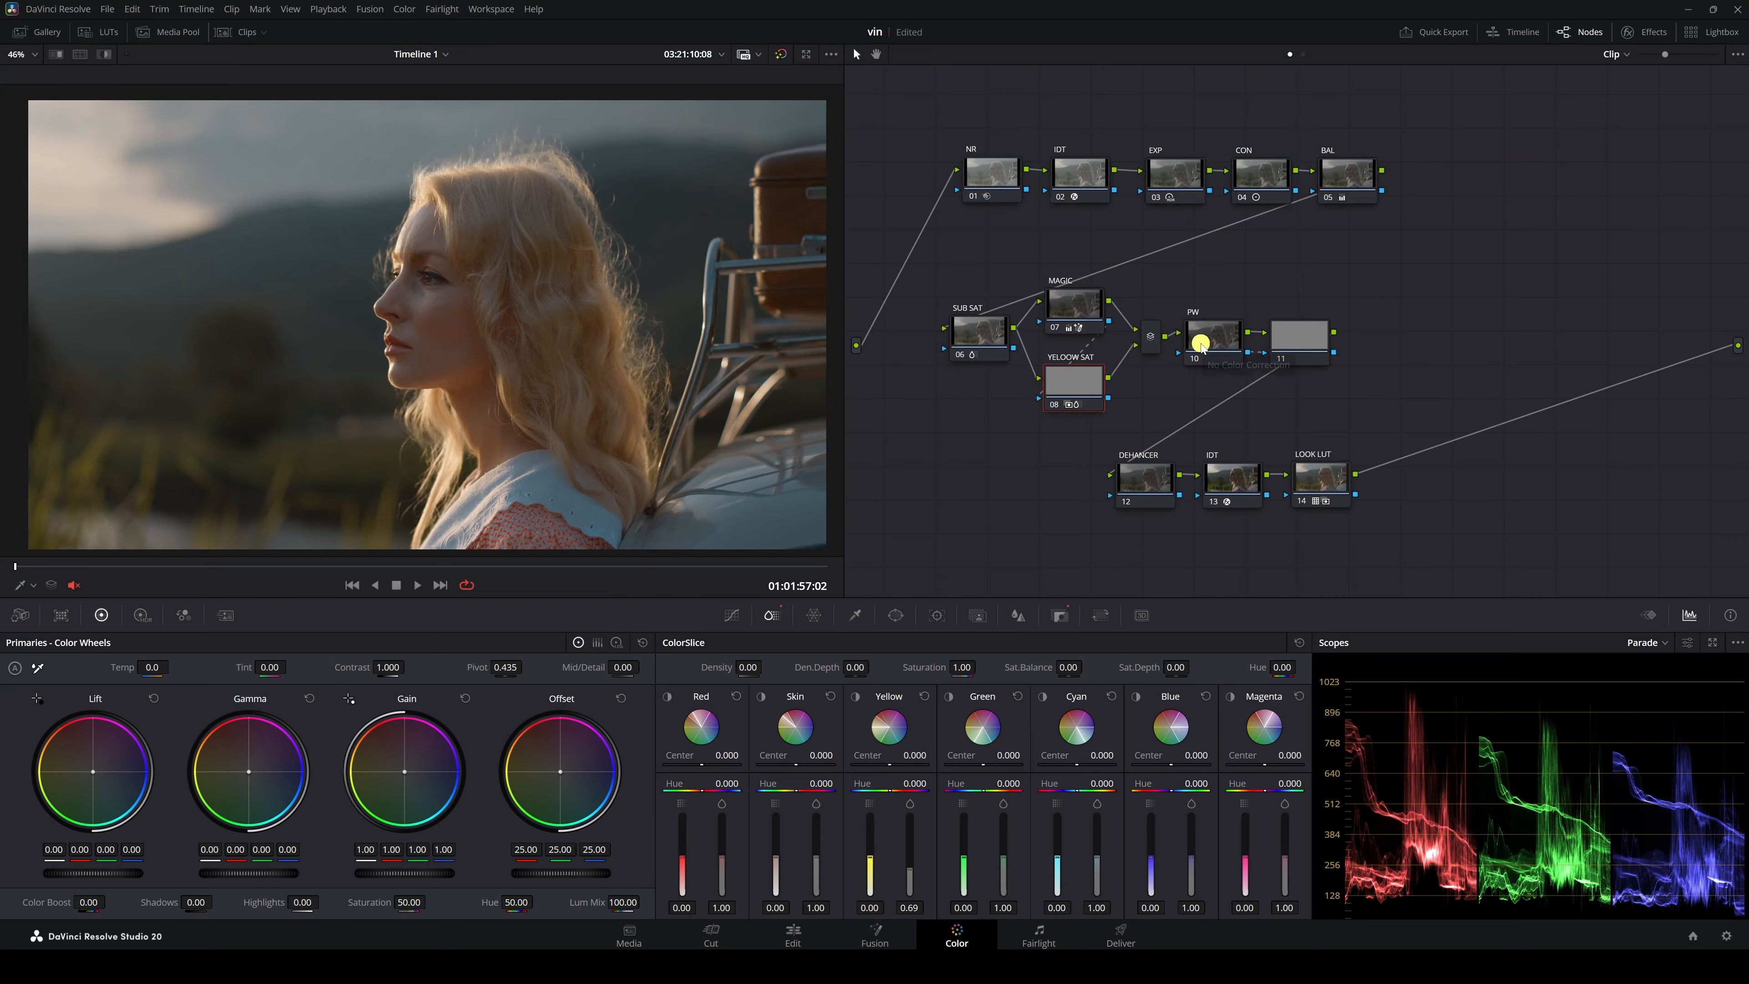
Step: Add a circle window on the PW node and shape it into a tilted ellipse over sky and woman, size 55.15, aspect 25.05, rotation -57.76
left_click(1218, 348)
left_click(895, 615)
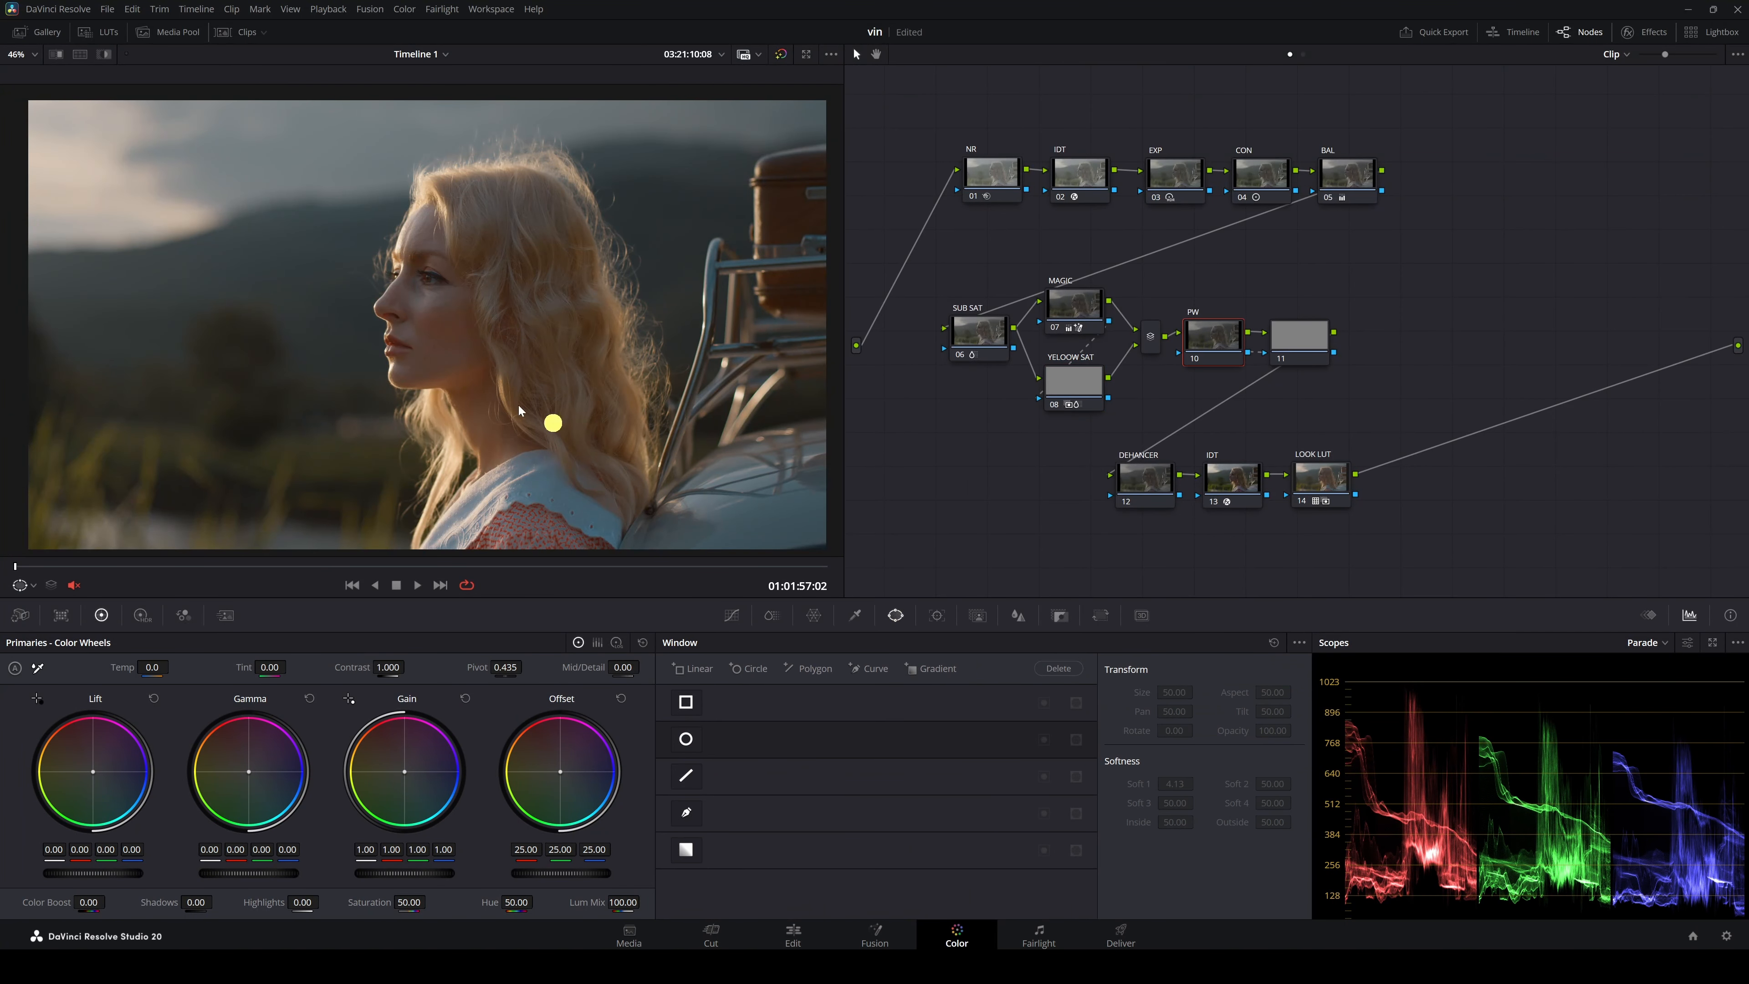
scroll(474, 391, "down", 1)
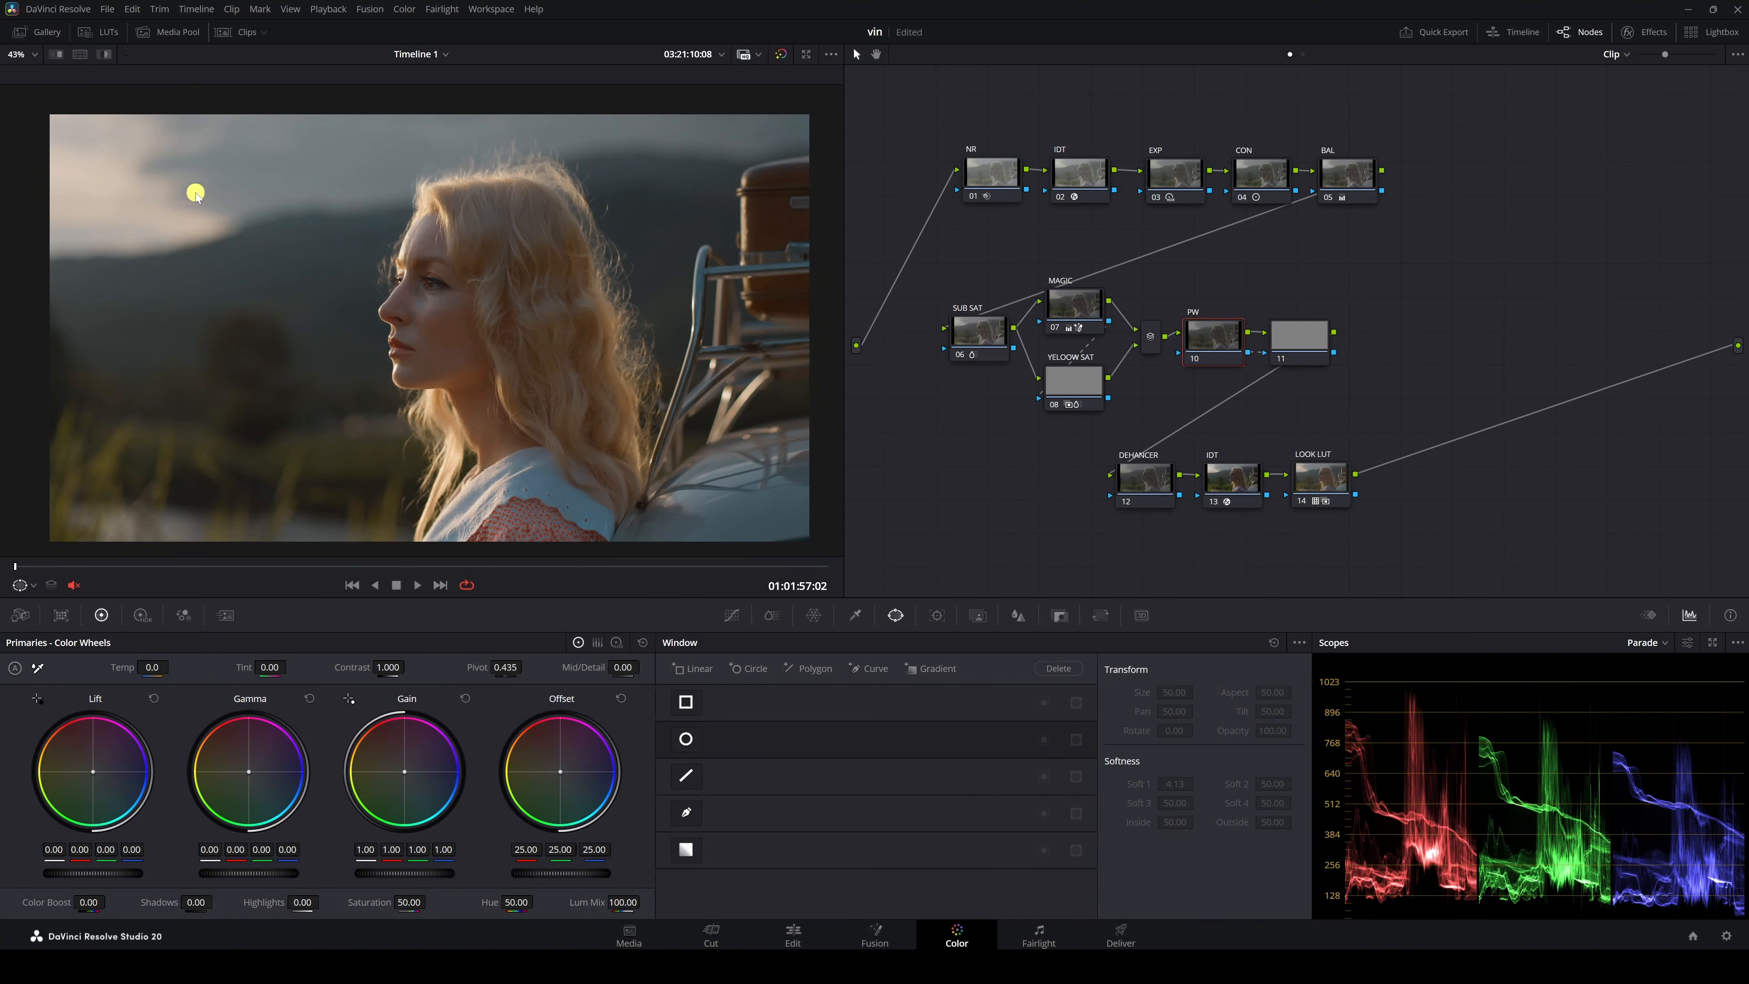
left_click(682, 739)
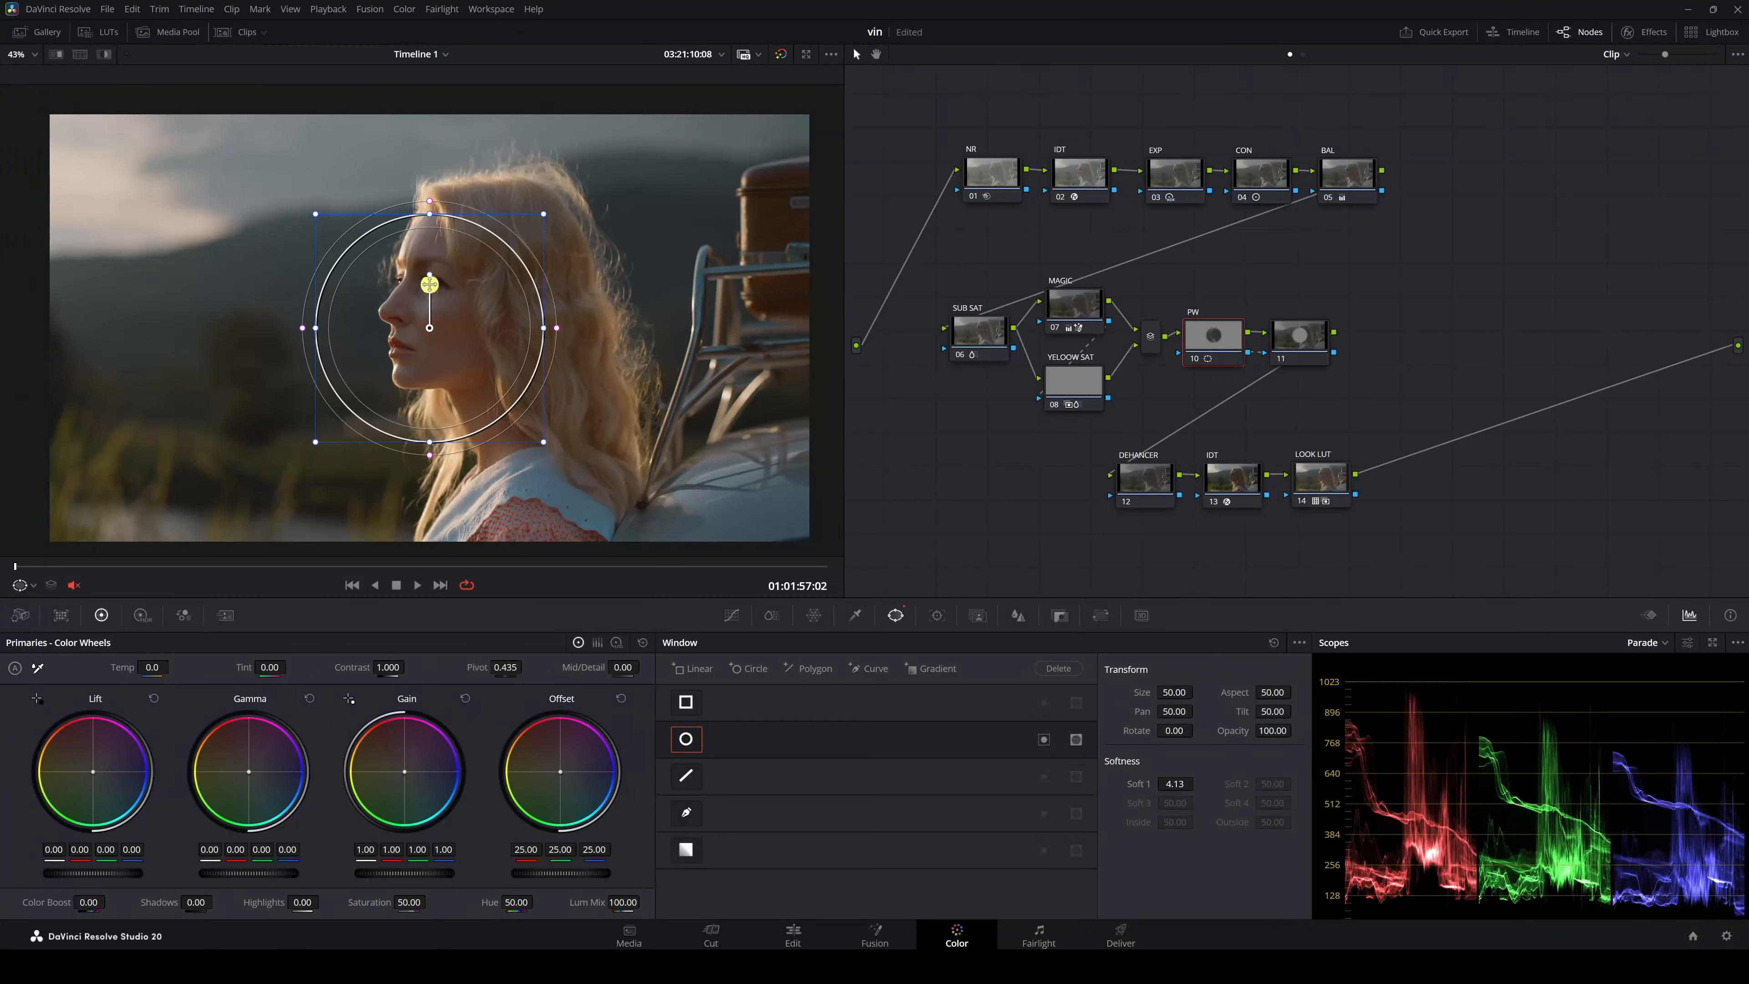
left_click_drag(418, 278, 375, 256)
left_click_drag(375, 255, 346, 252)
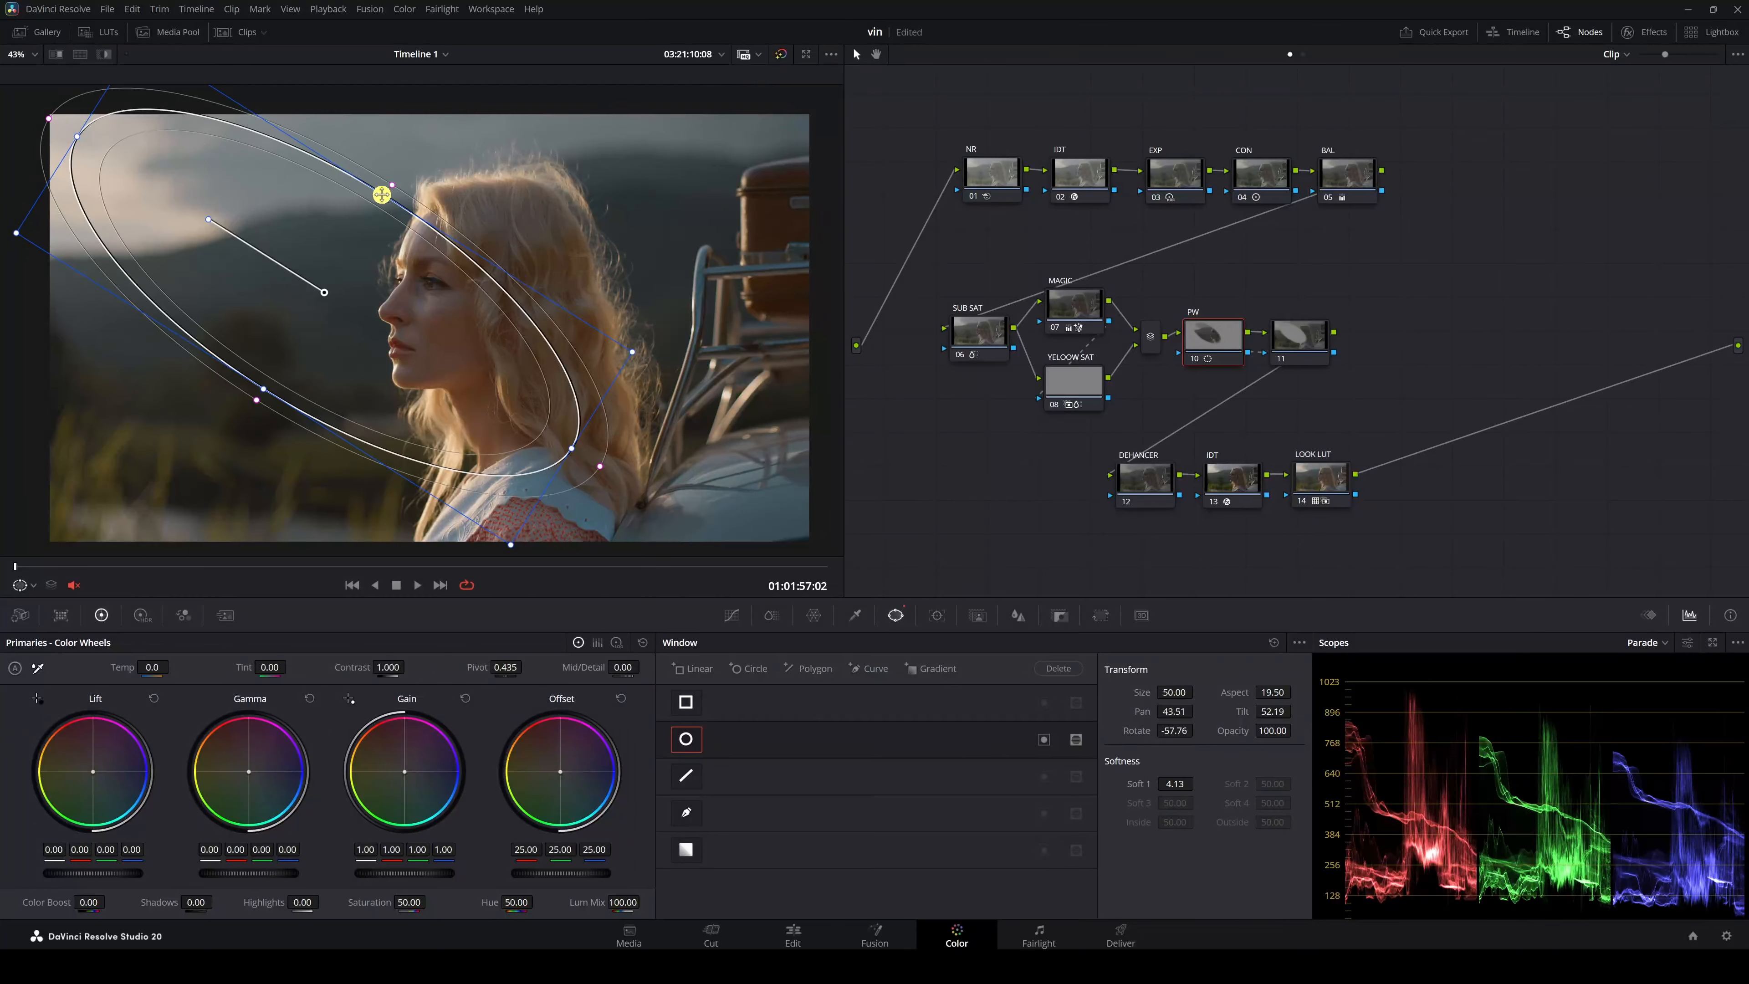
left_click_drag(381, 192, 404, 168)
scroll(336, 286, "down", 1)
left_click_drag(325, 287, 339, 267)
left_click_drag(257, 390, 253, 398)
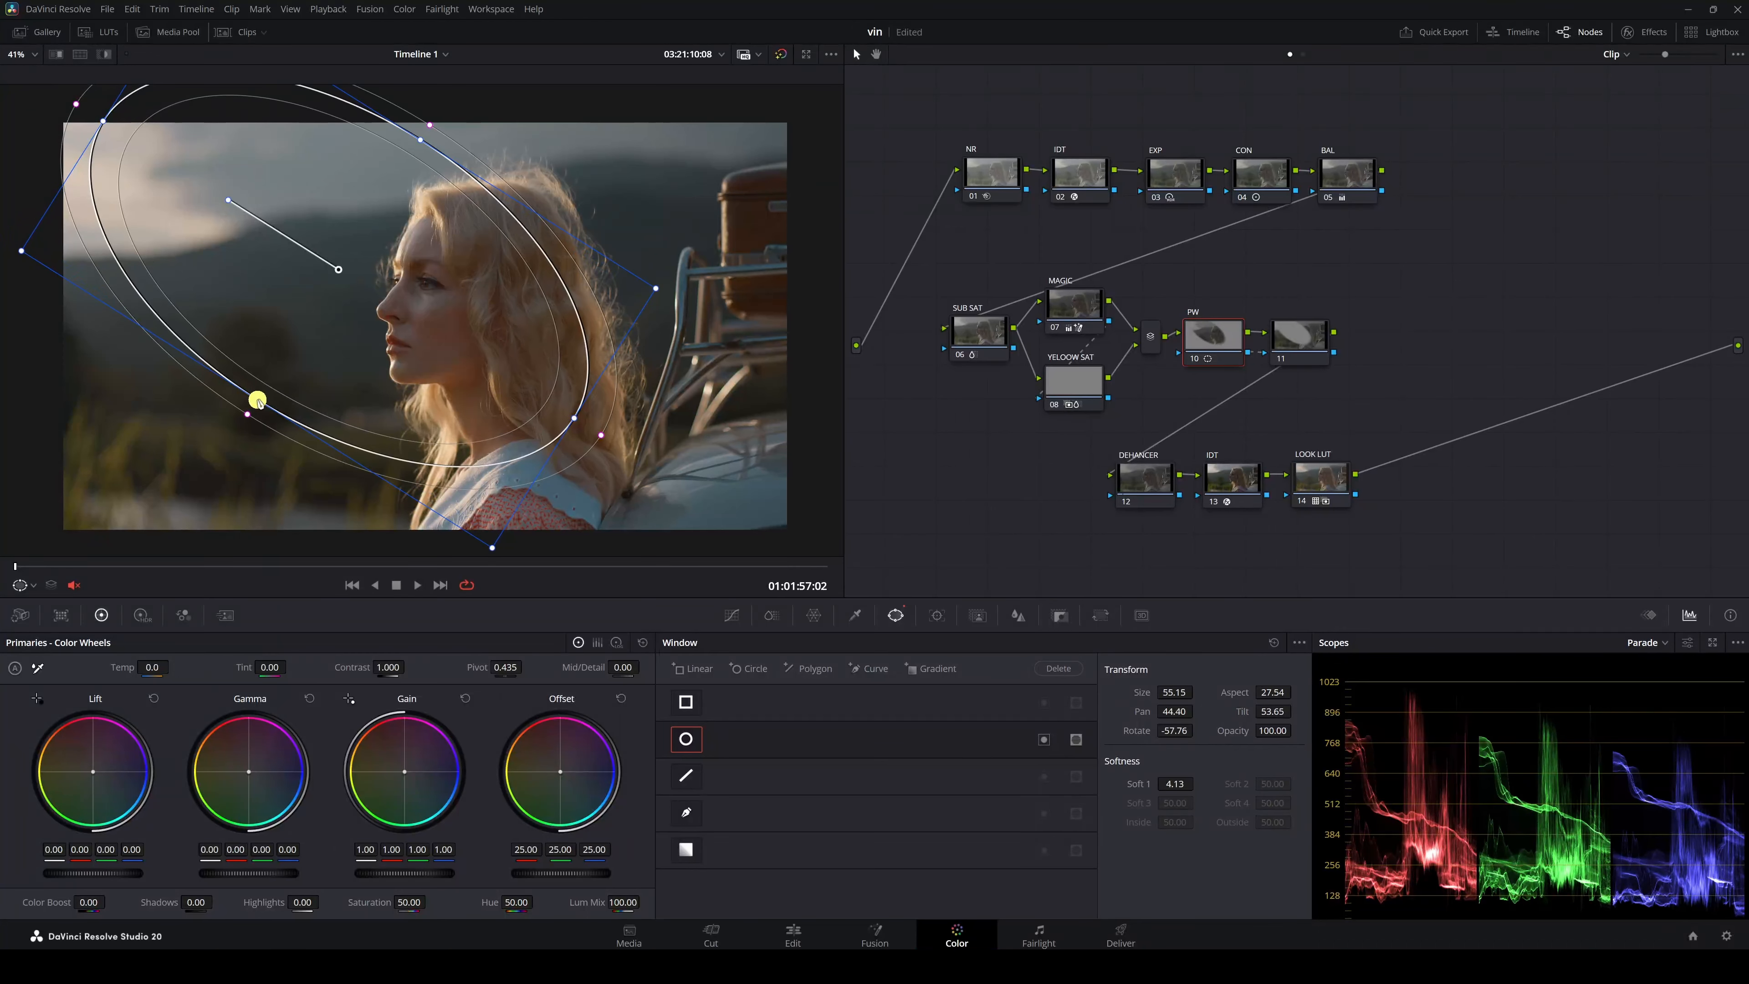
left_click_drag(570, 421, 596, 432)
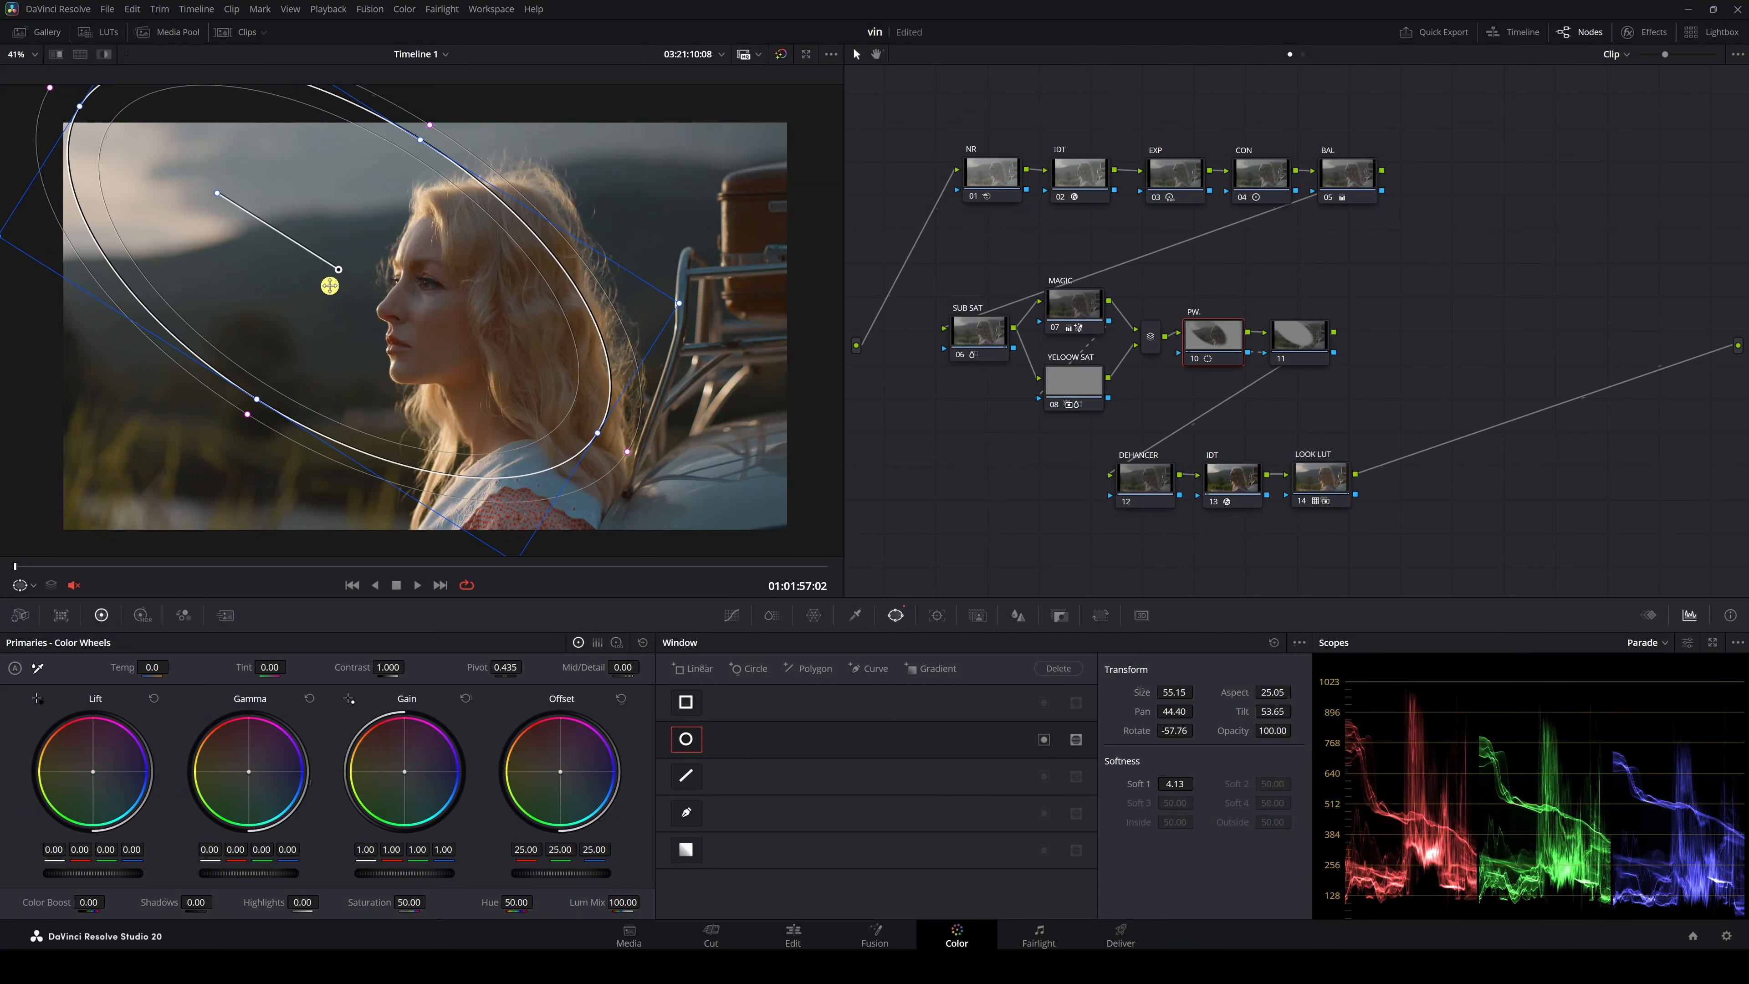
Step: Set the ellipse window's softness to 13.53 and invert the window
scroll(332, 281, "down", 1)
left_click_drag(1196, 783, 1424, 783)
left_click_drag(1454, 782, 1501, 782)
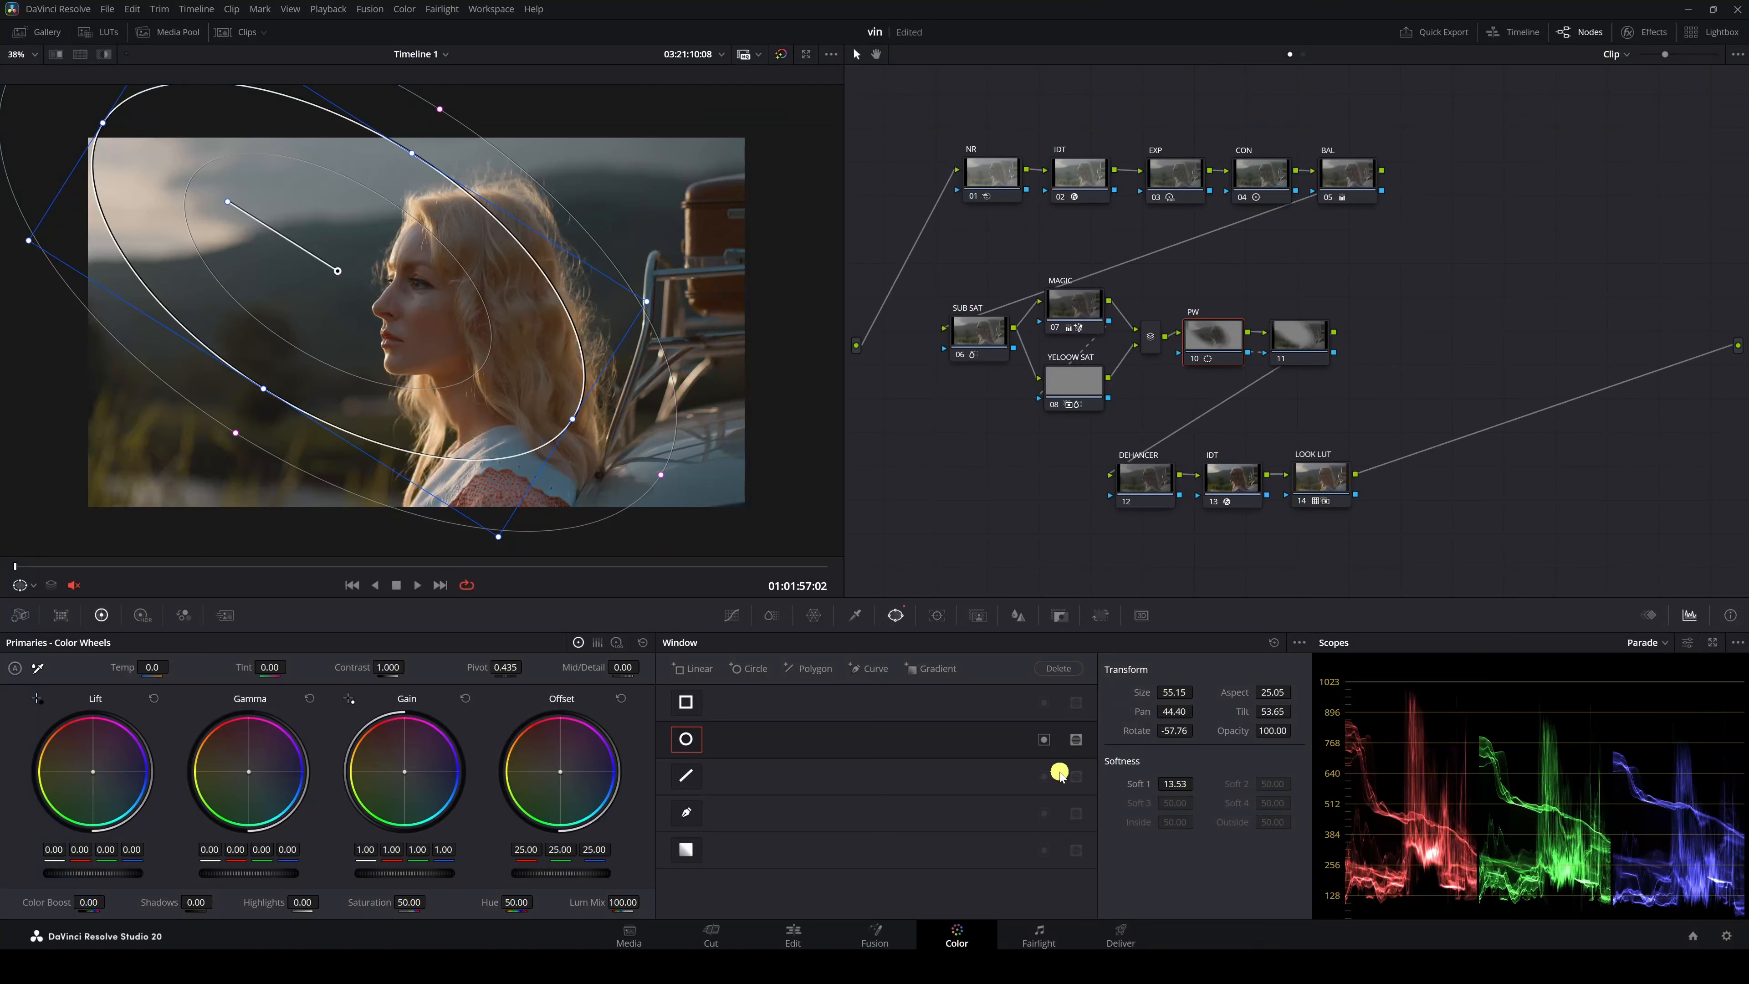
left_click(1044, 740)
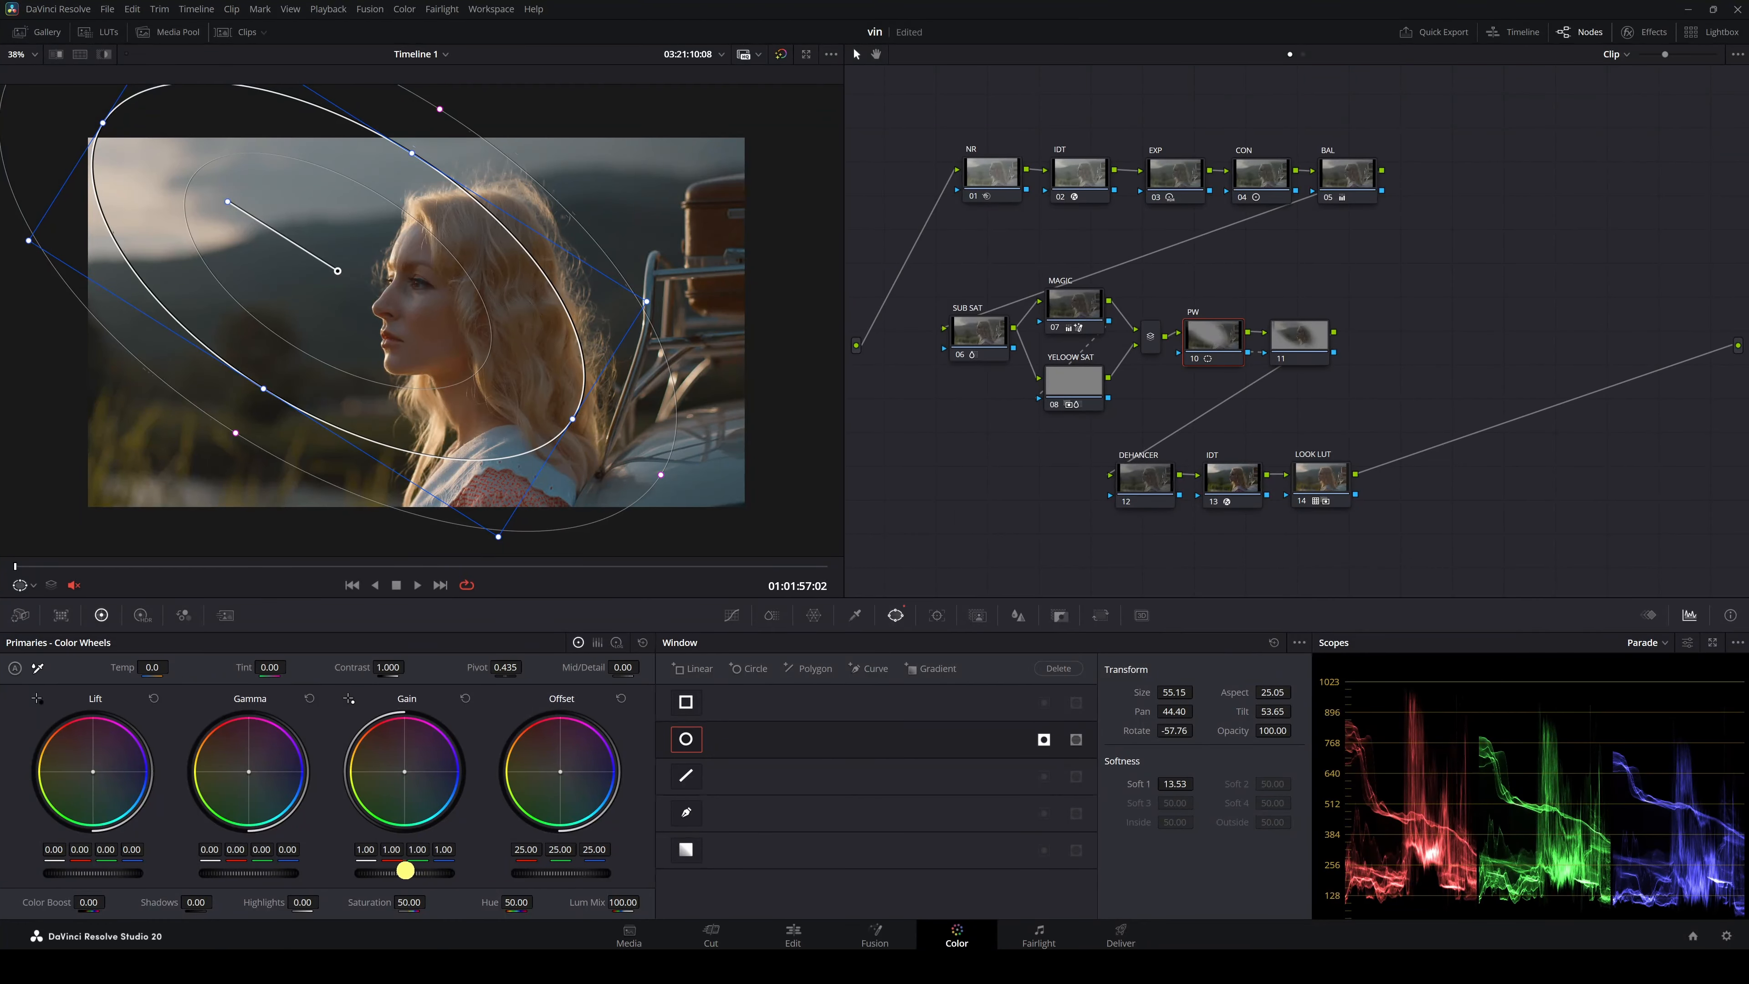
Step: Darken the area outside the ellipse with gain 0.92 and an even softer edge, and compare the image with the PW node off and on
left_click_drag(405, 870, 235, 872)
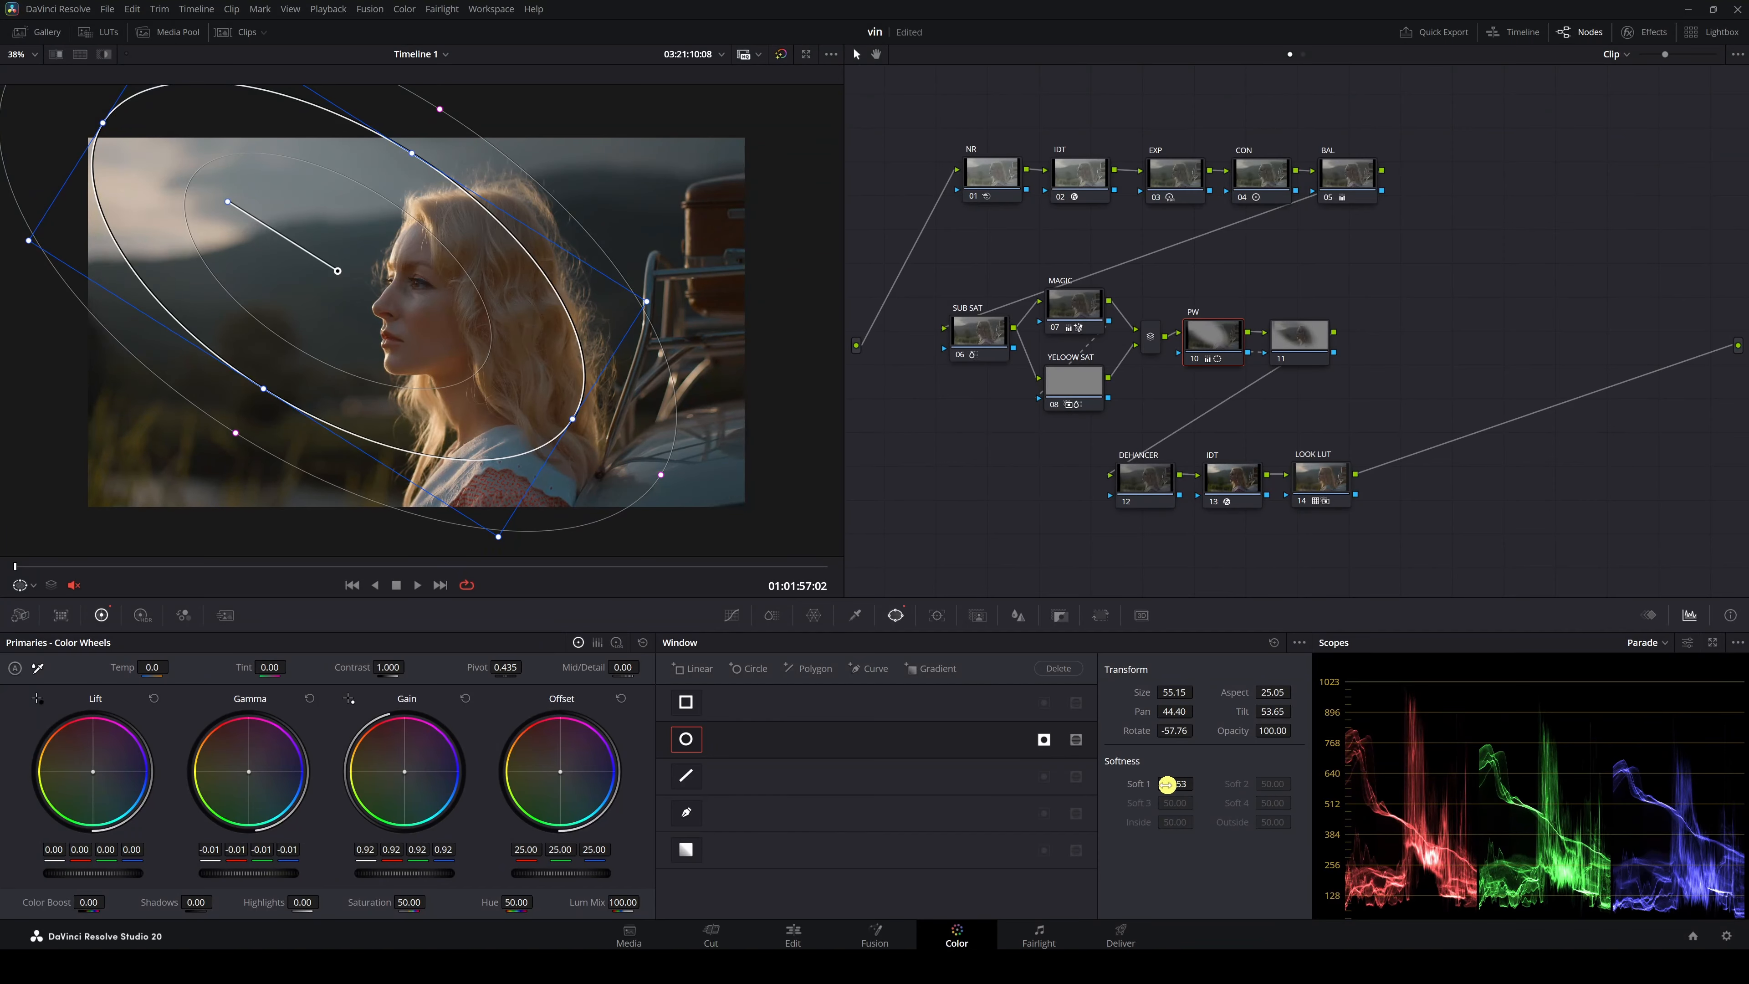
left_click_drag(1165, 784, 1464, 788)
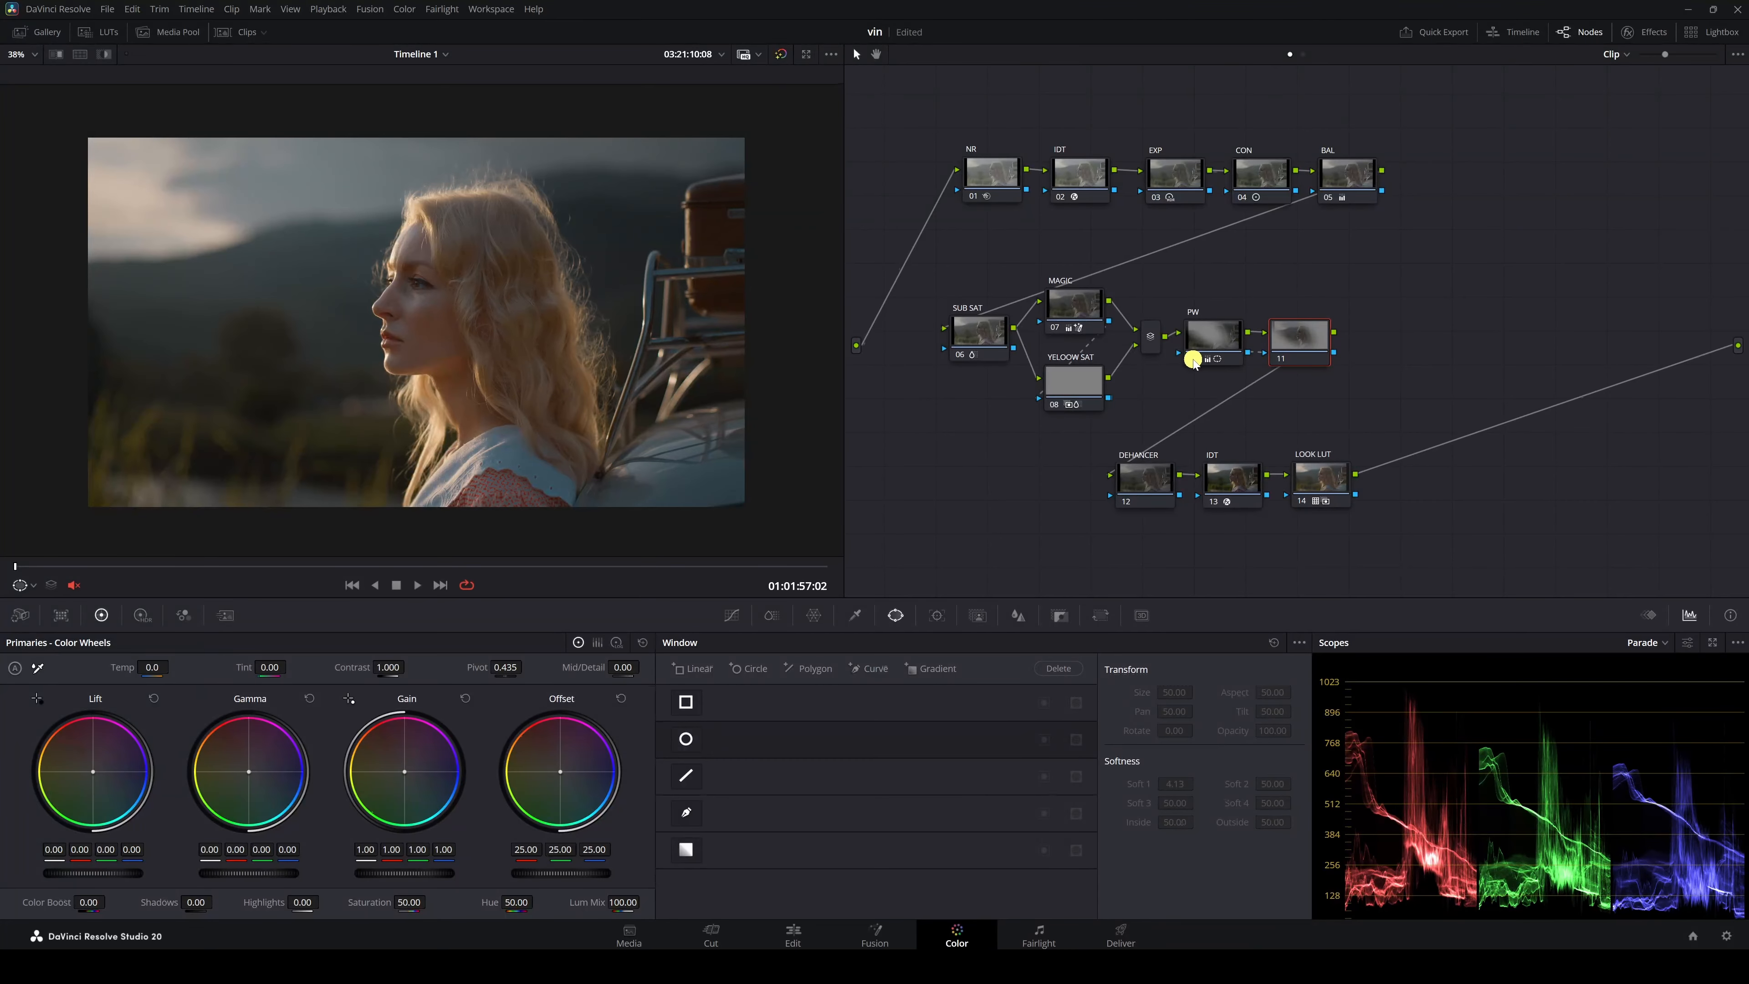
left_click(1192, 358)
left_click(1192, 358)
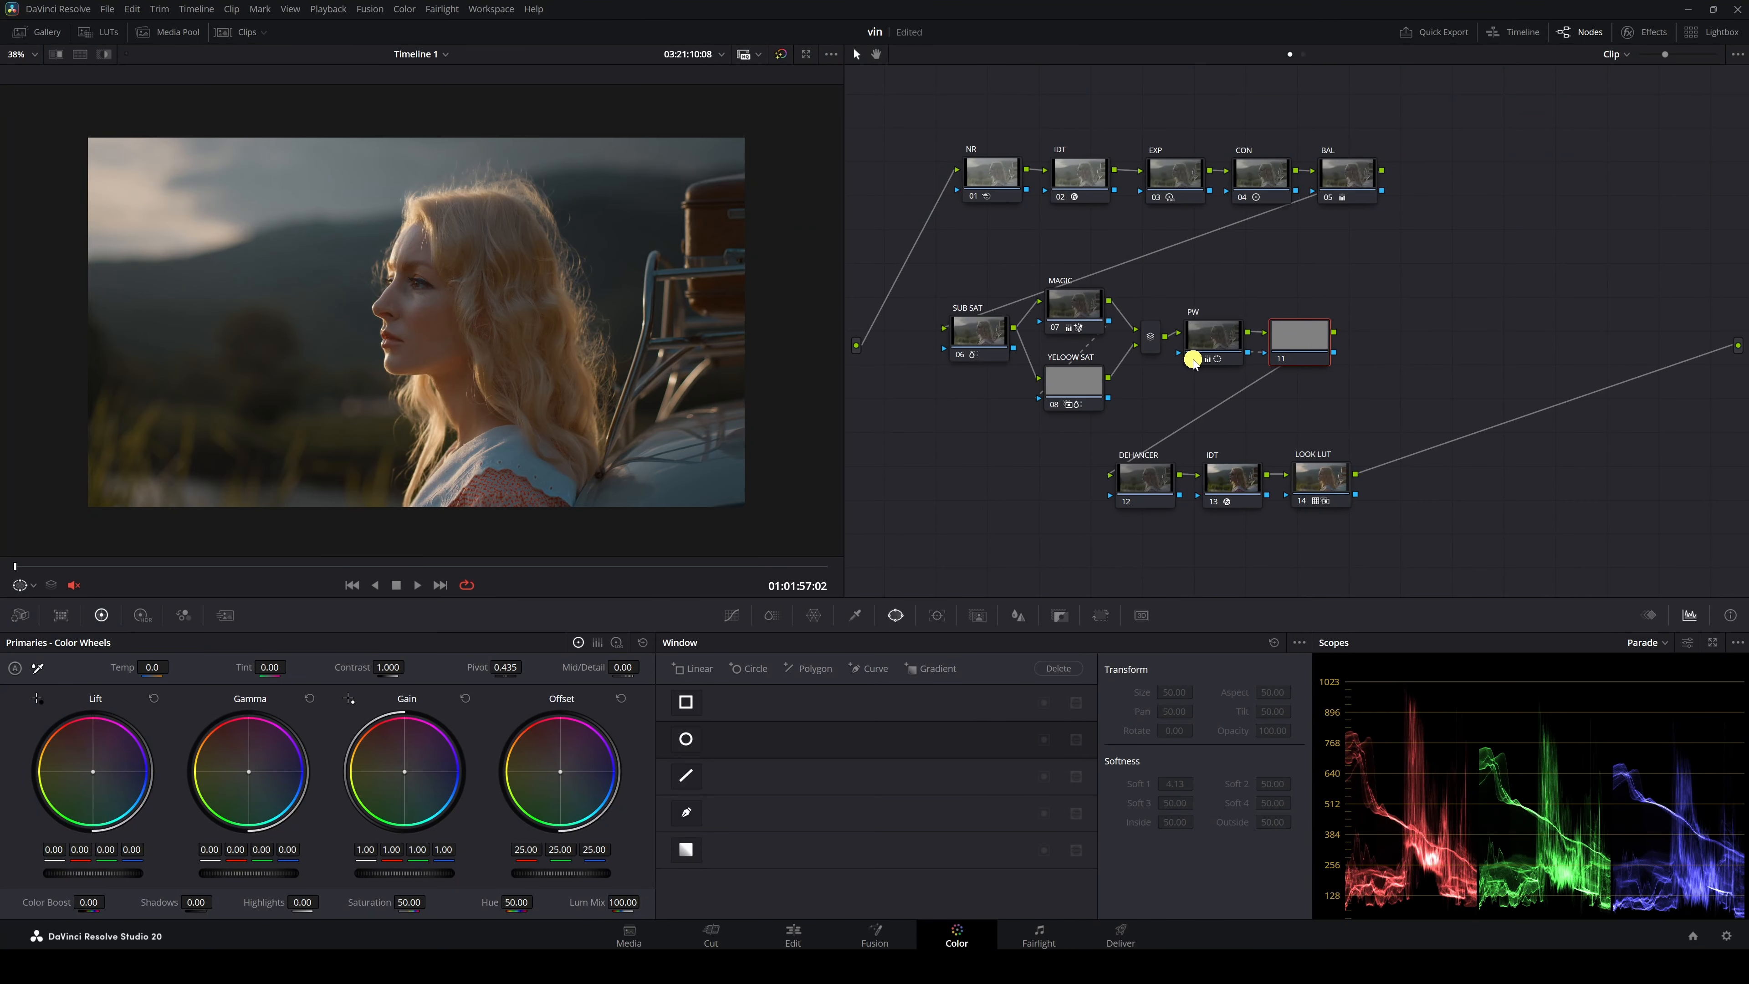
scroll(694, 379, "up", 2)
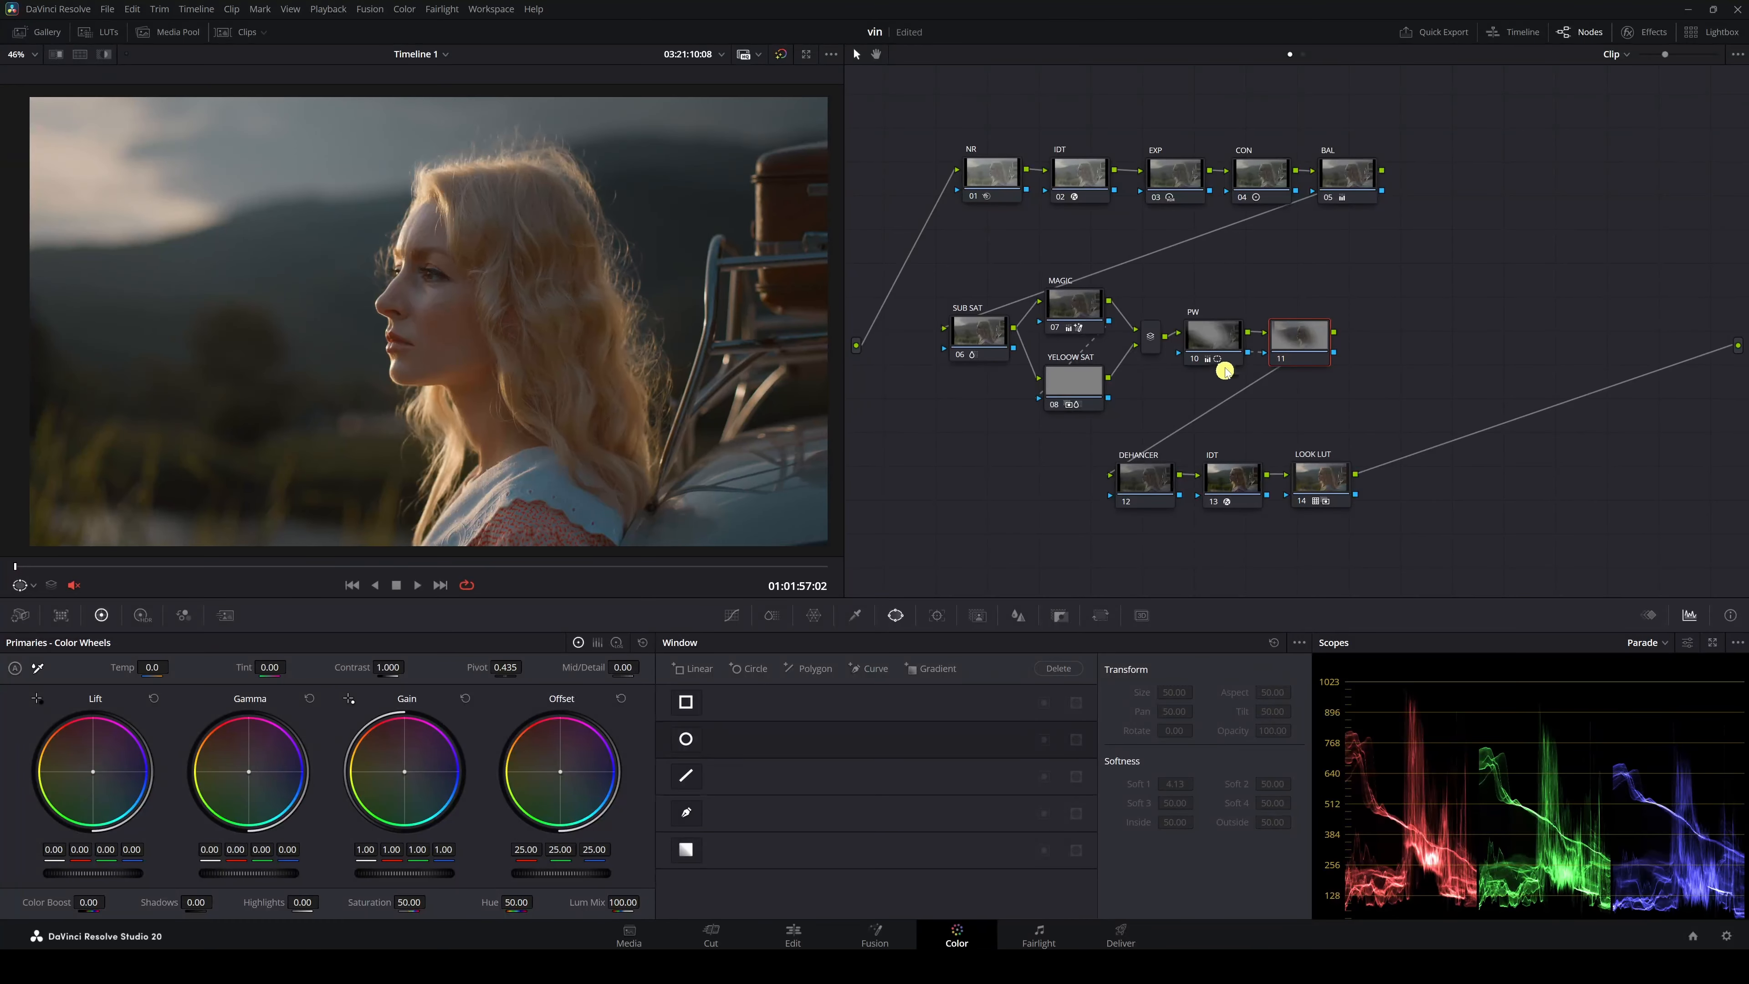
Step: Set node 11's contrast to 1.086 and pivot to 0.211, and compare the image with the node off and on
left_click(1232, 341)
left_click(1296, 348)
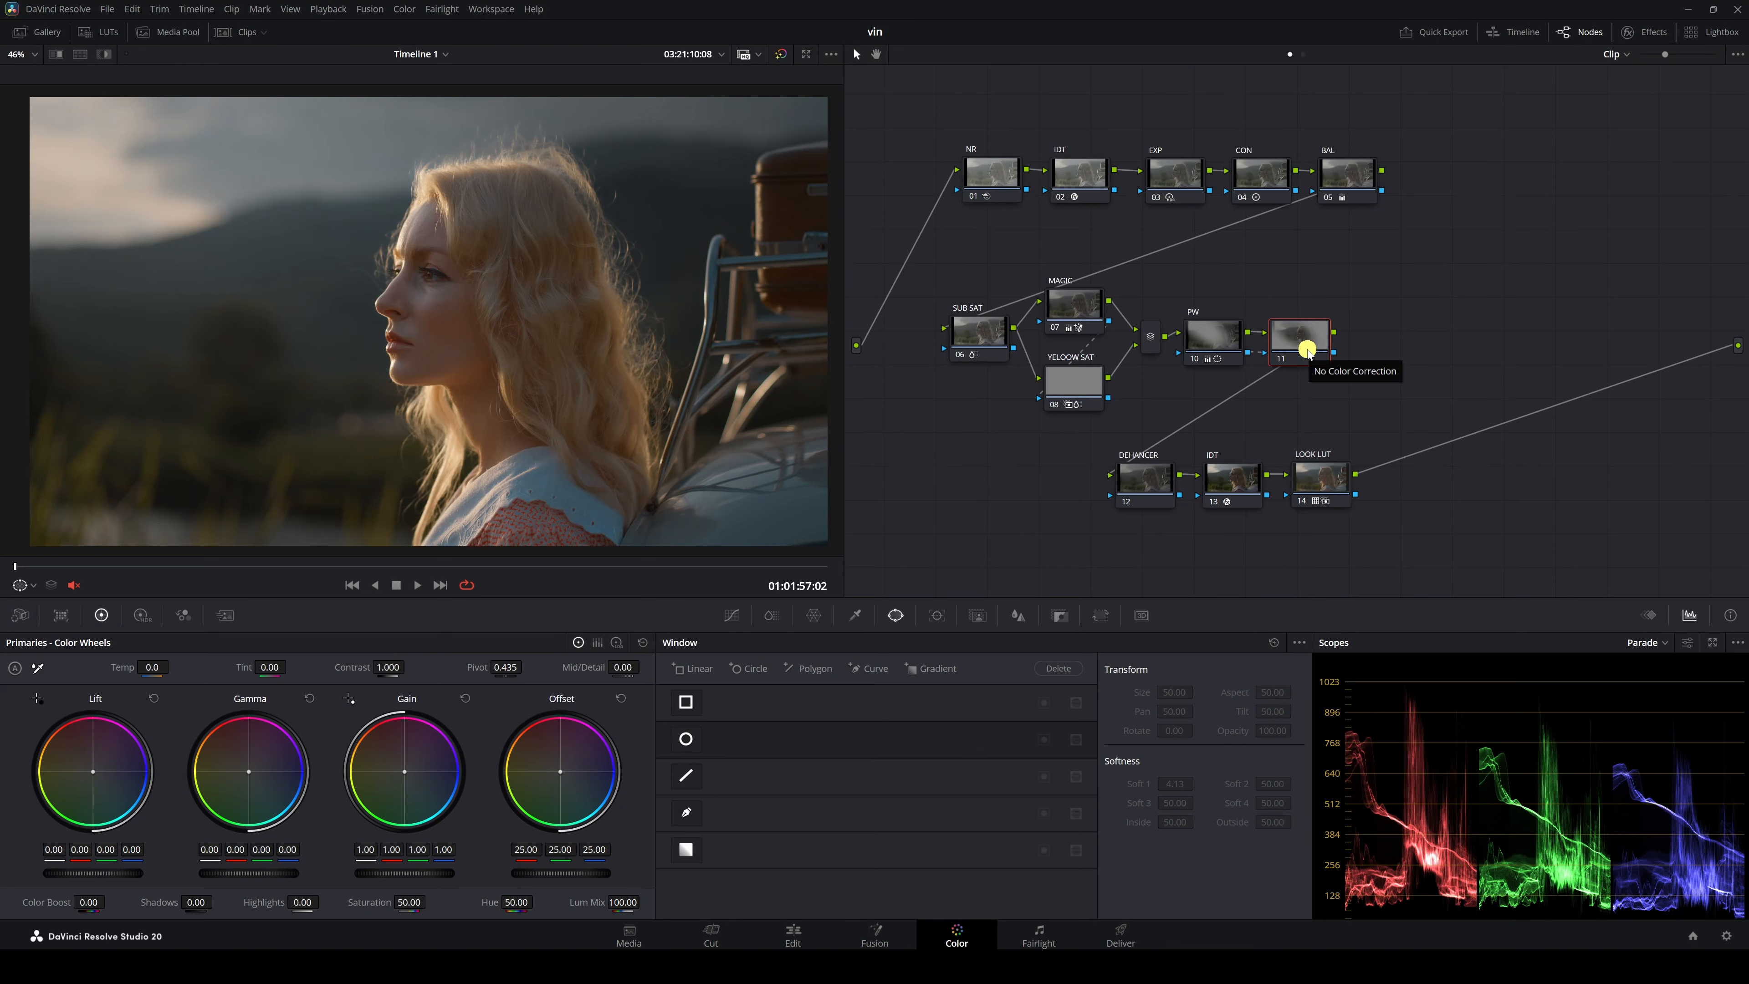
left_click_drag(388, 668, 417, 667)
left_click_drag(506, 668, 428, 667)
scroll(355, 317, "up", 2)
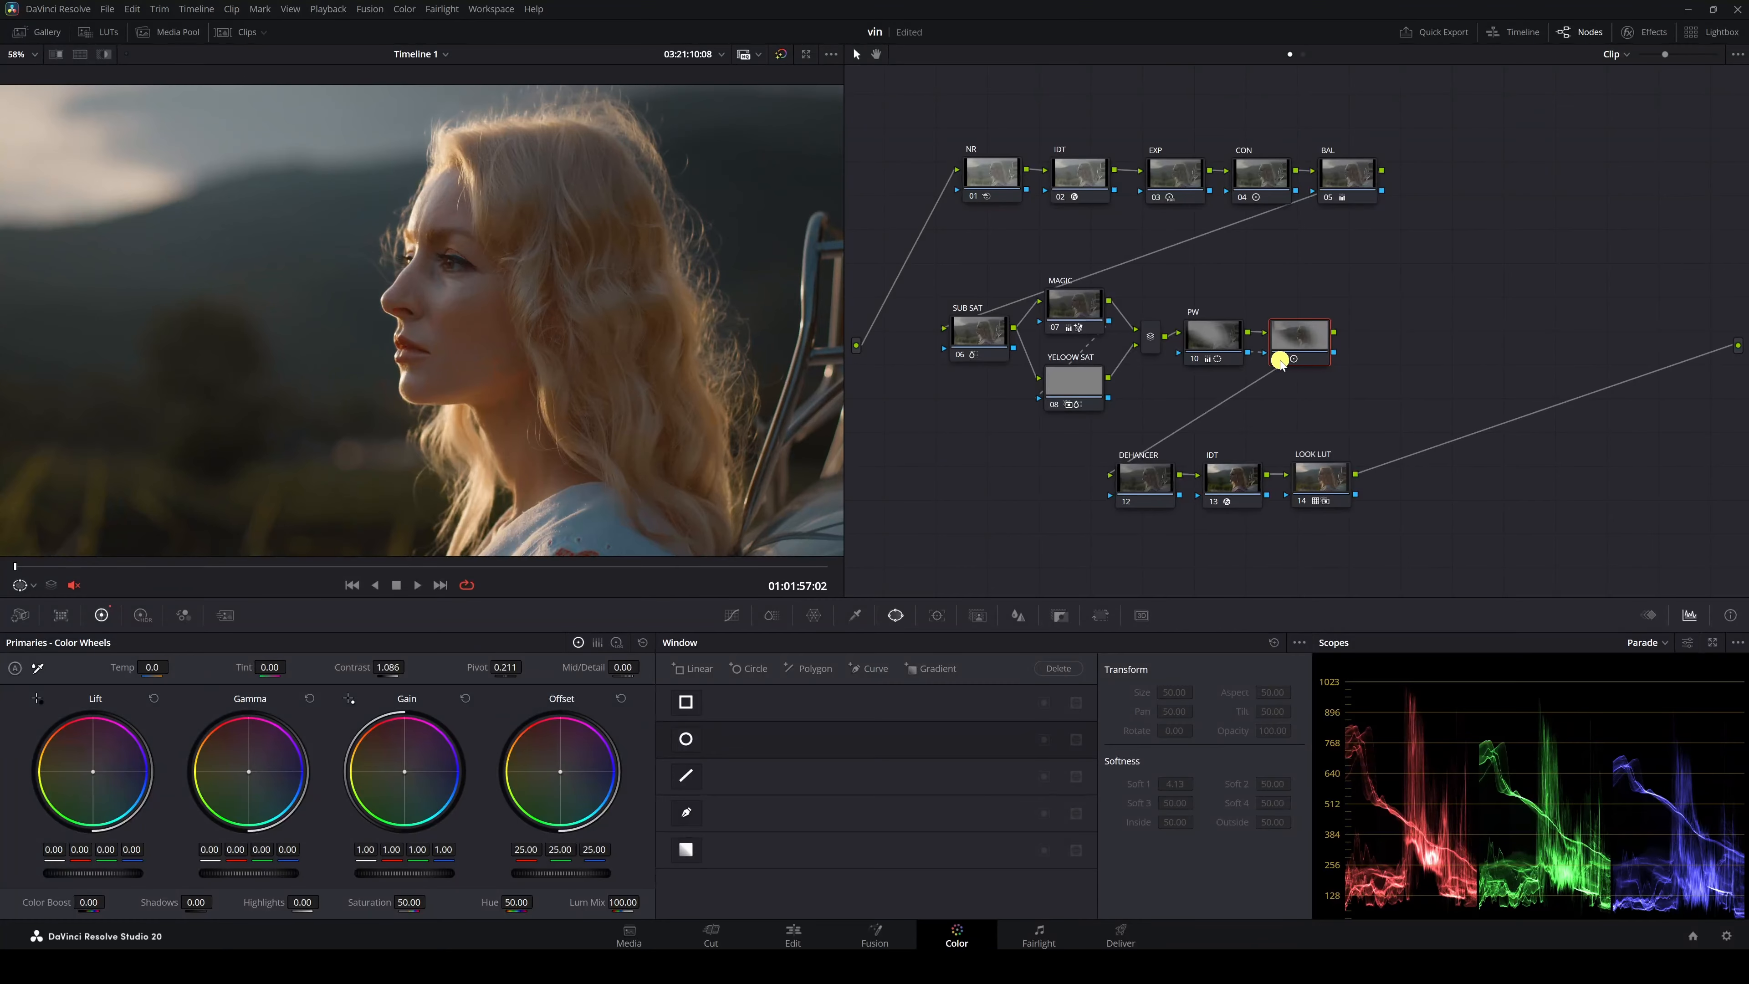
left_click(1281, 360)
left_click(1281, 360)
left_click(1280, 360)
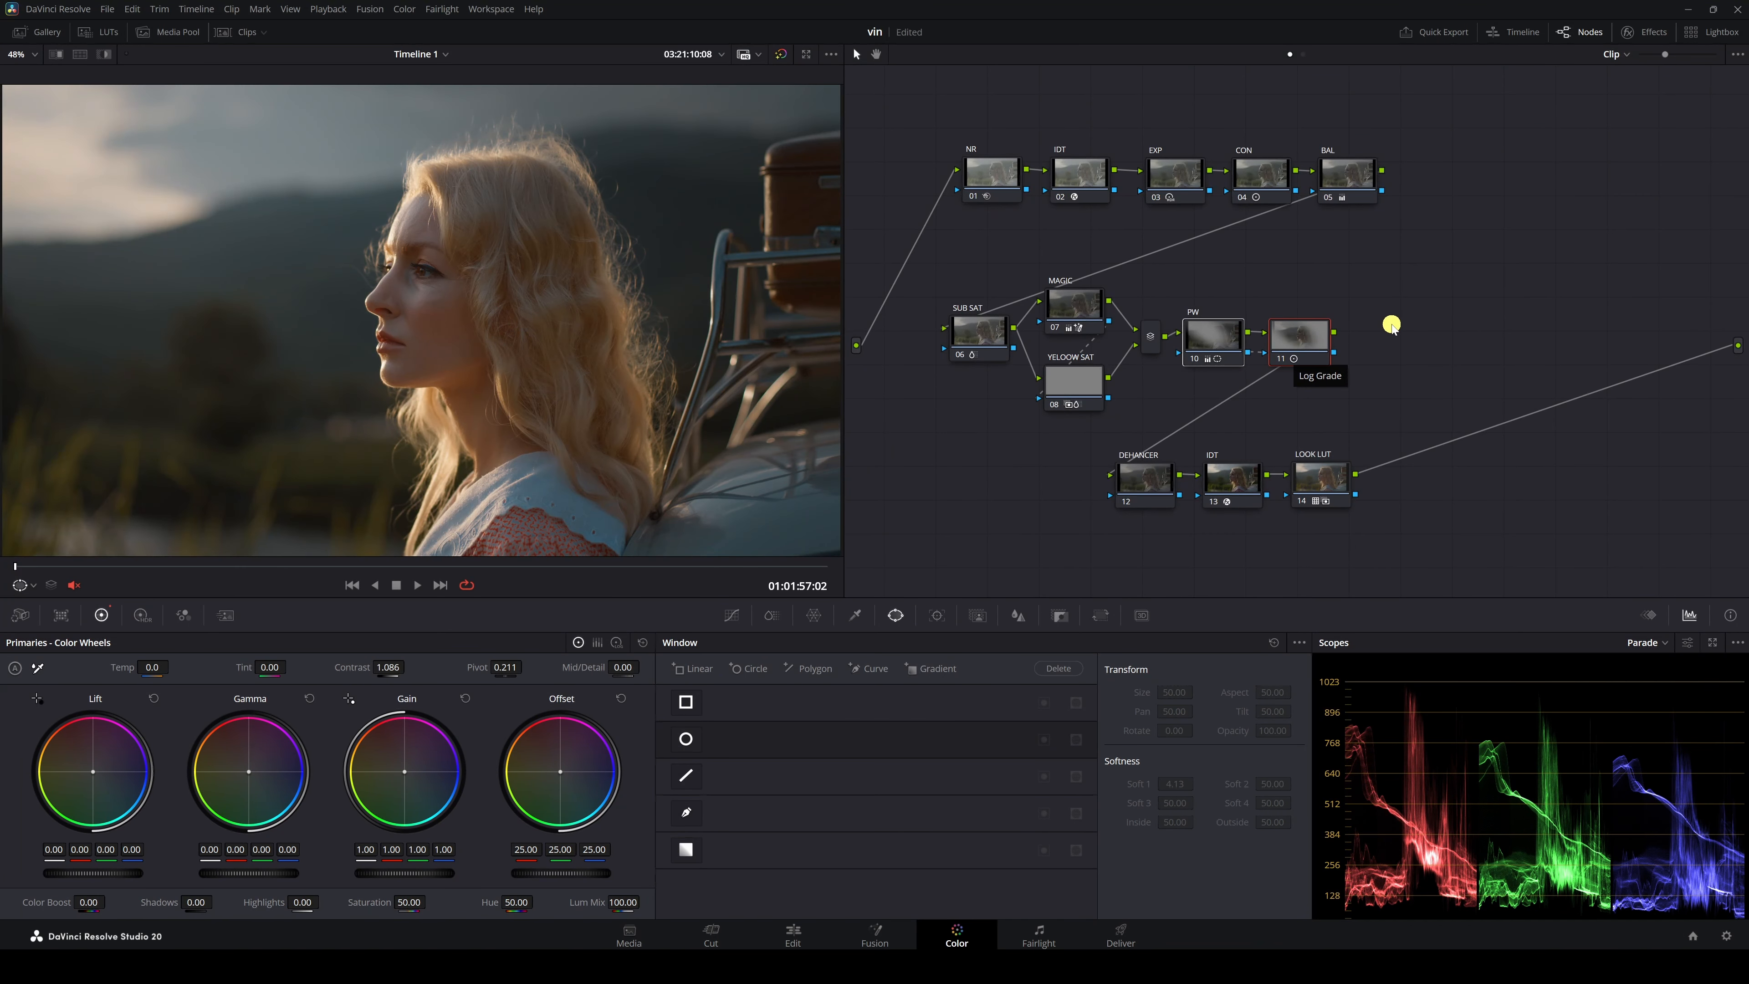
Step: Compare the image with the PW node and node 11 disabled and enabled together
key("ctrl+d")
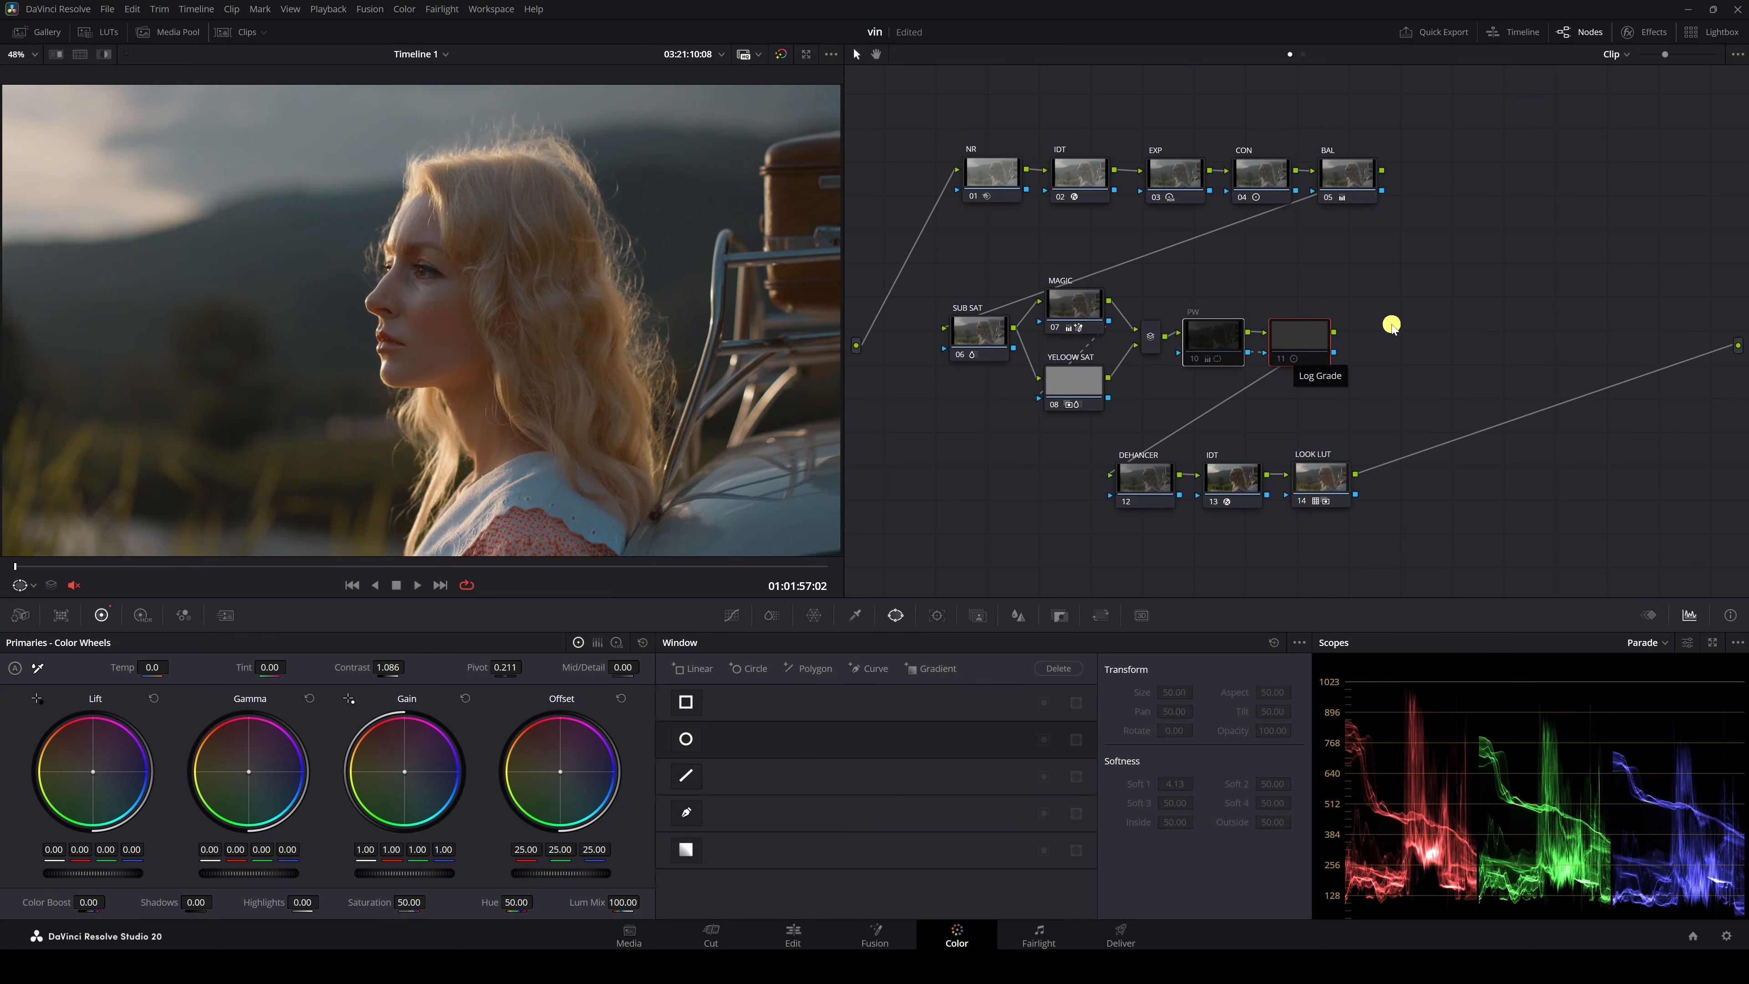
key("ctrl+d")
key("ctrl+d")
key("ctrl+d")
key("ctrl+d")
key("ctrl+d")
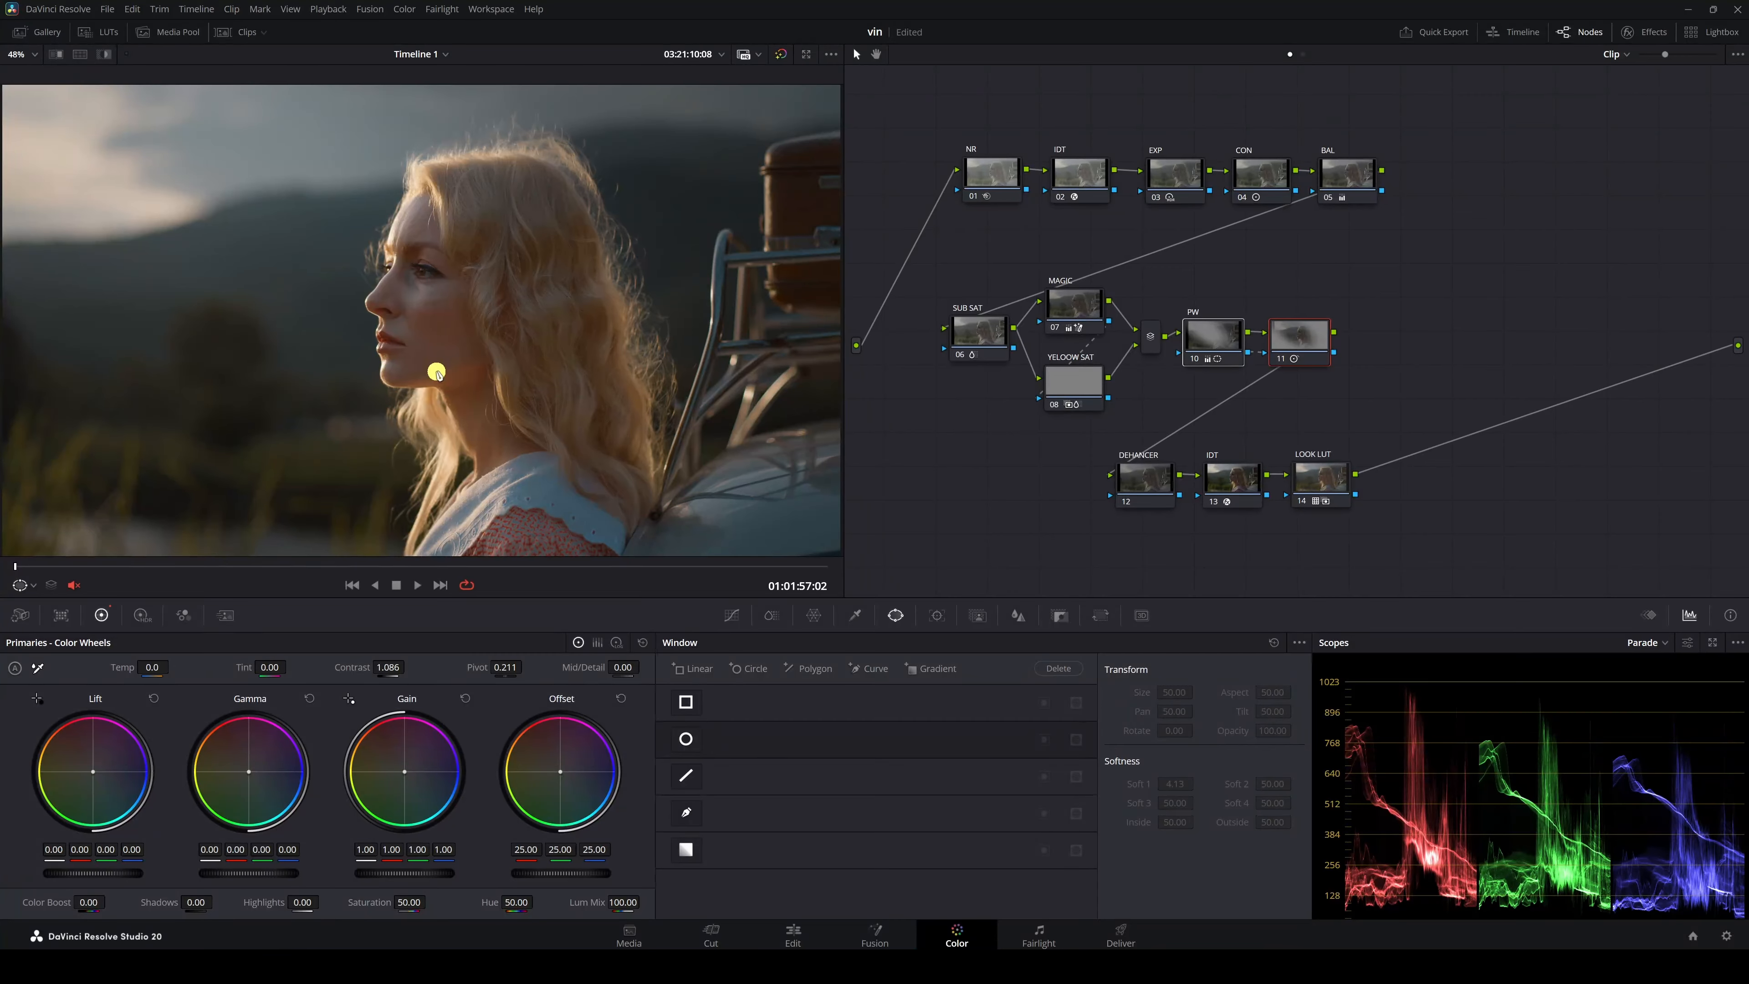
key("ctrl+d")
key("ctrl+d")
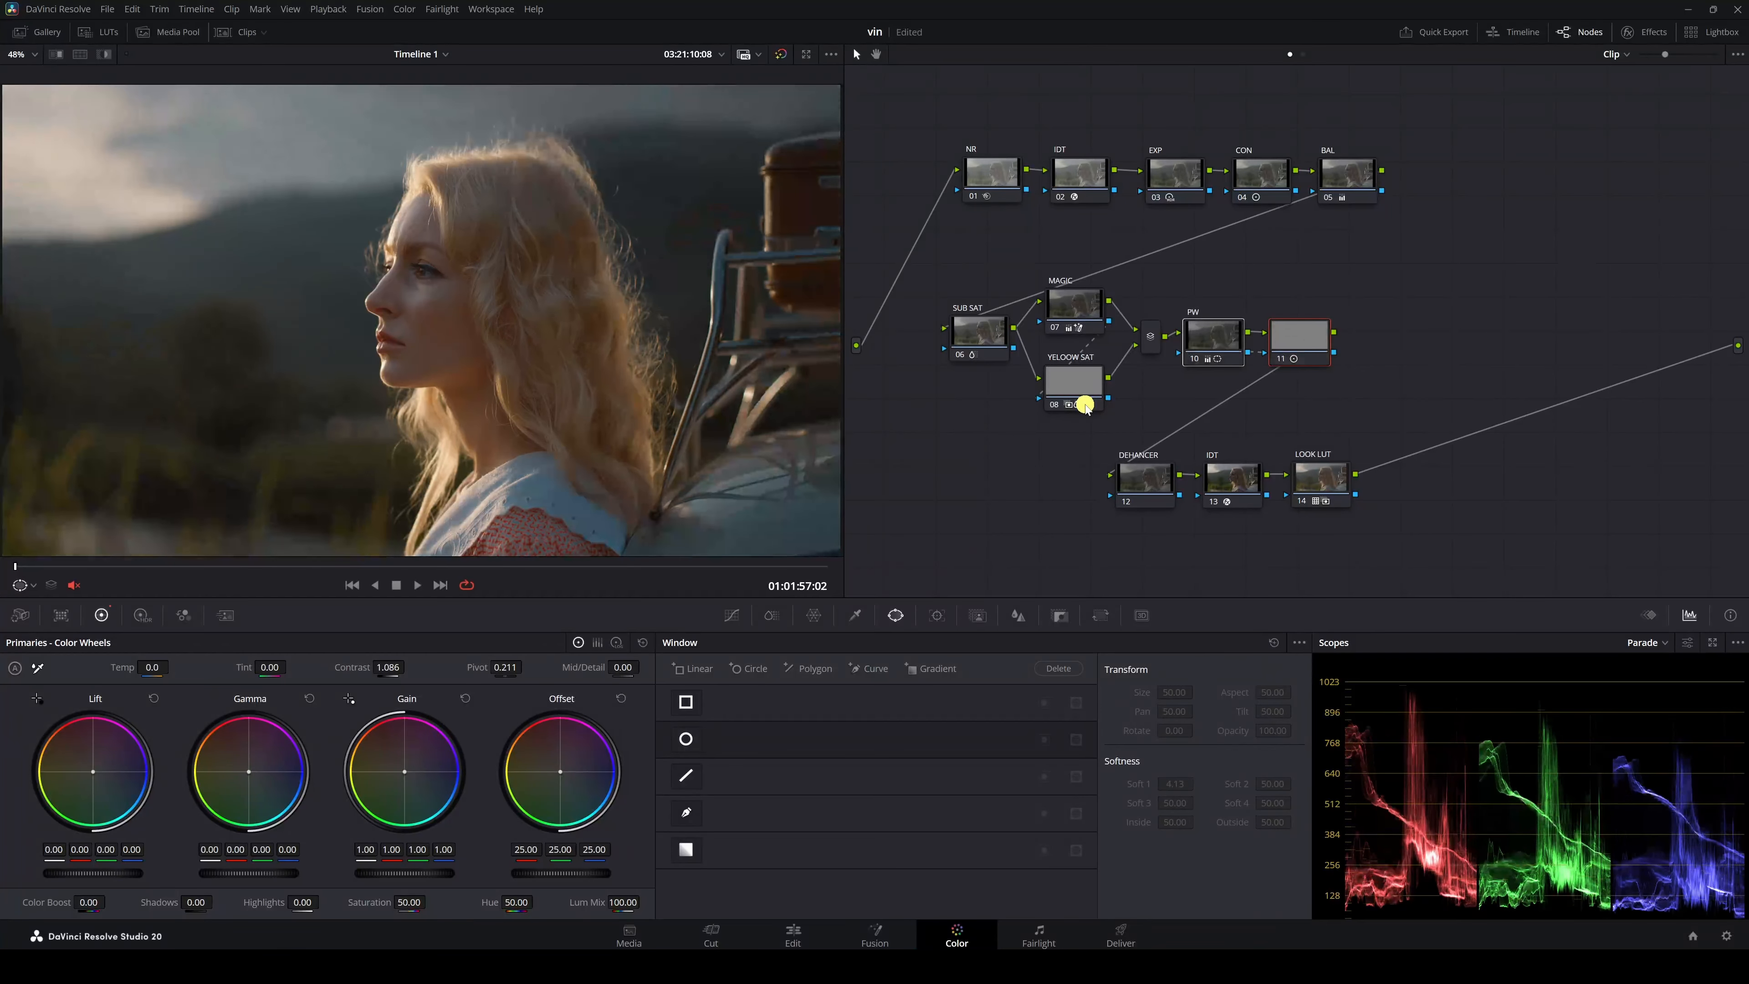
Step: Apply the Dehancer Pro effect to the DEHANCER node and disable all of its tools
left_click(1151, 476)
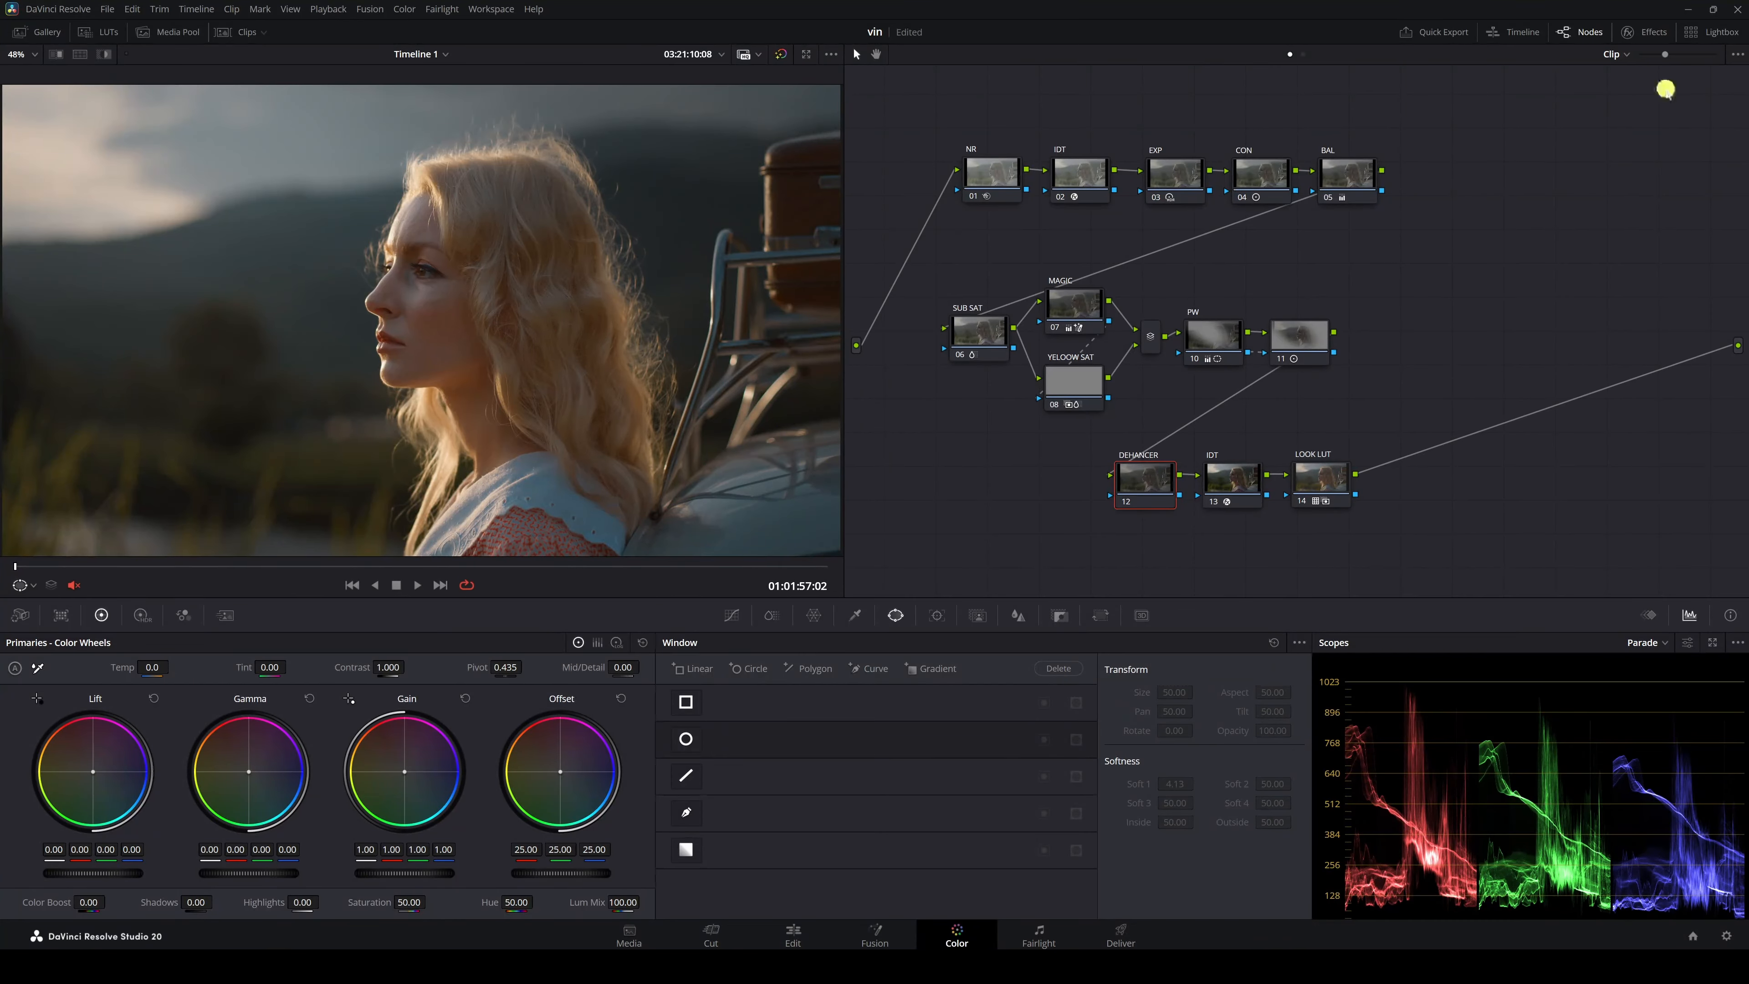
left_click(1655, 32)
left_click(1713, 54)
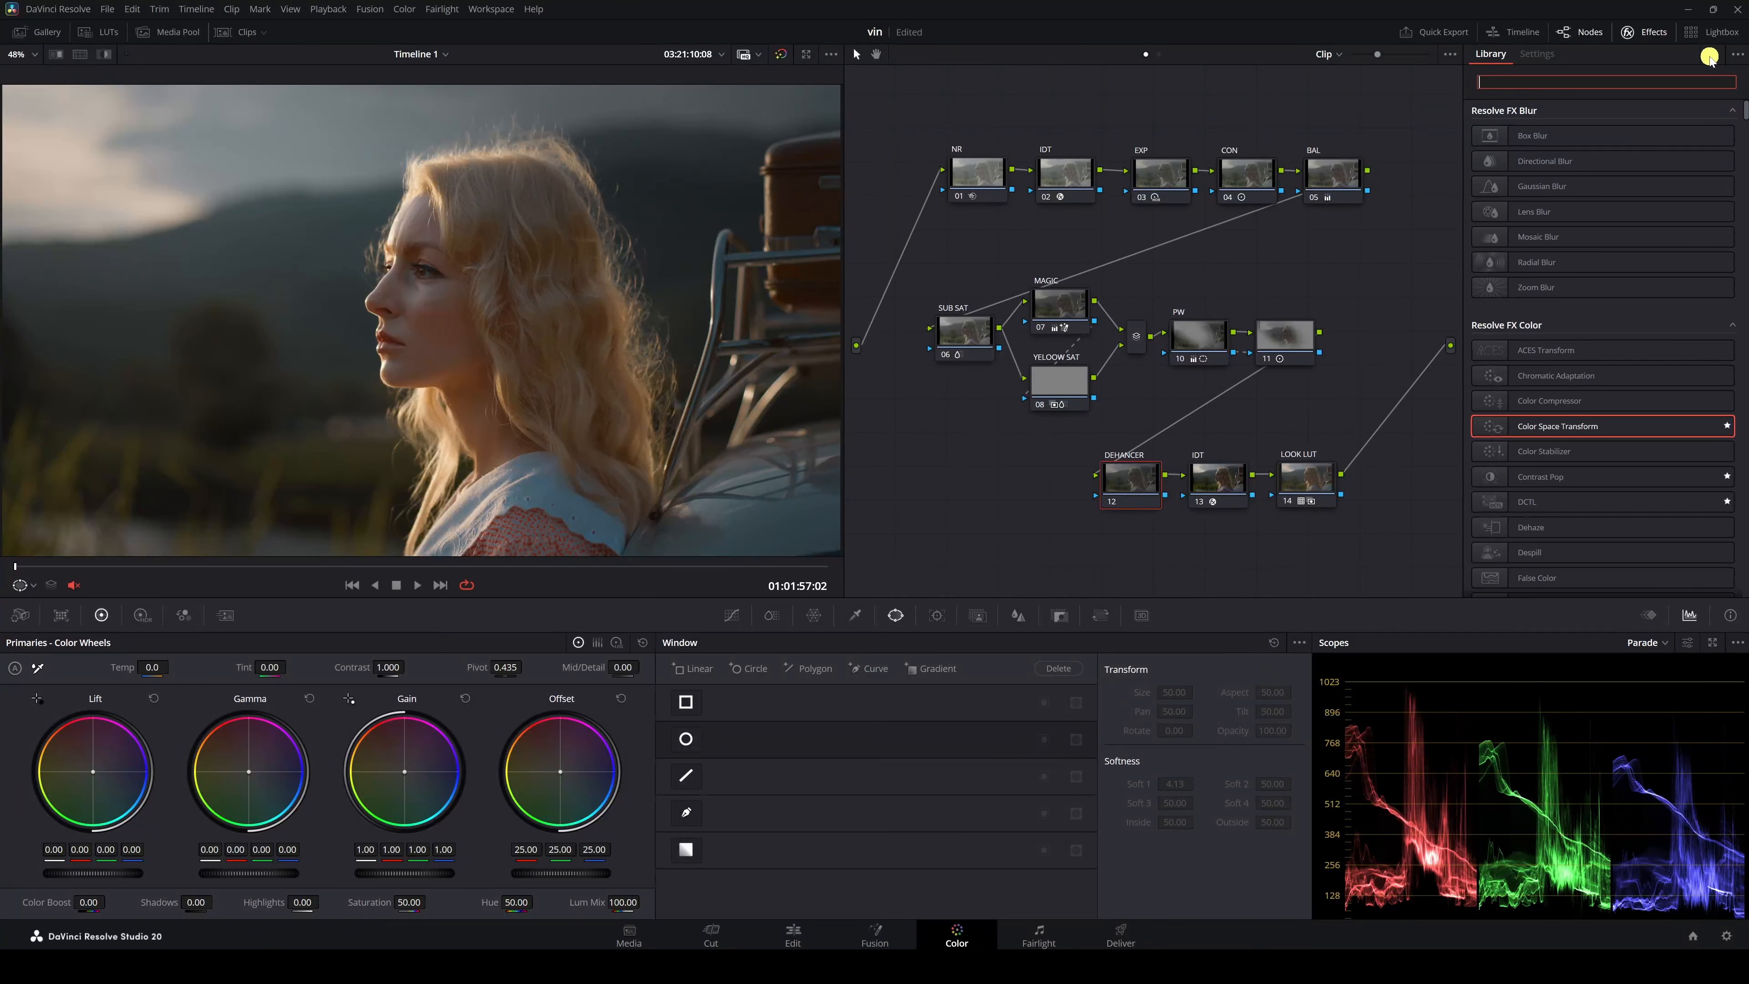
type("deha")
left_click_drag(1583, 198, 1120, 464)
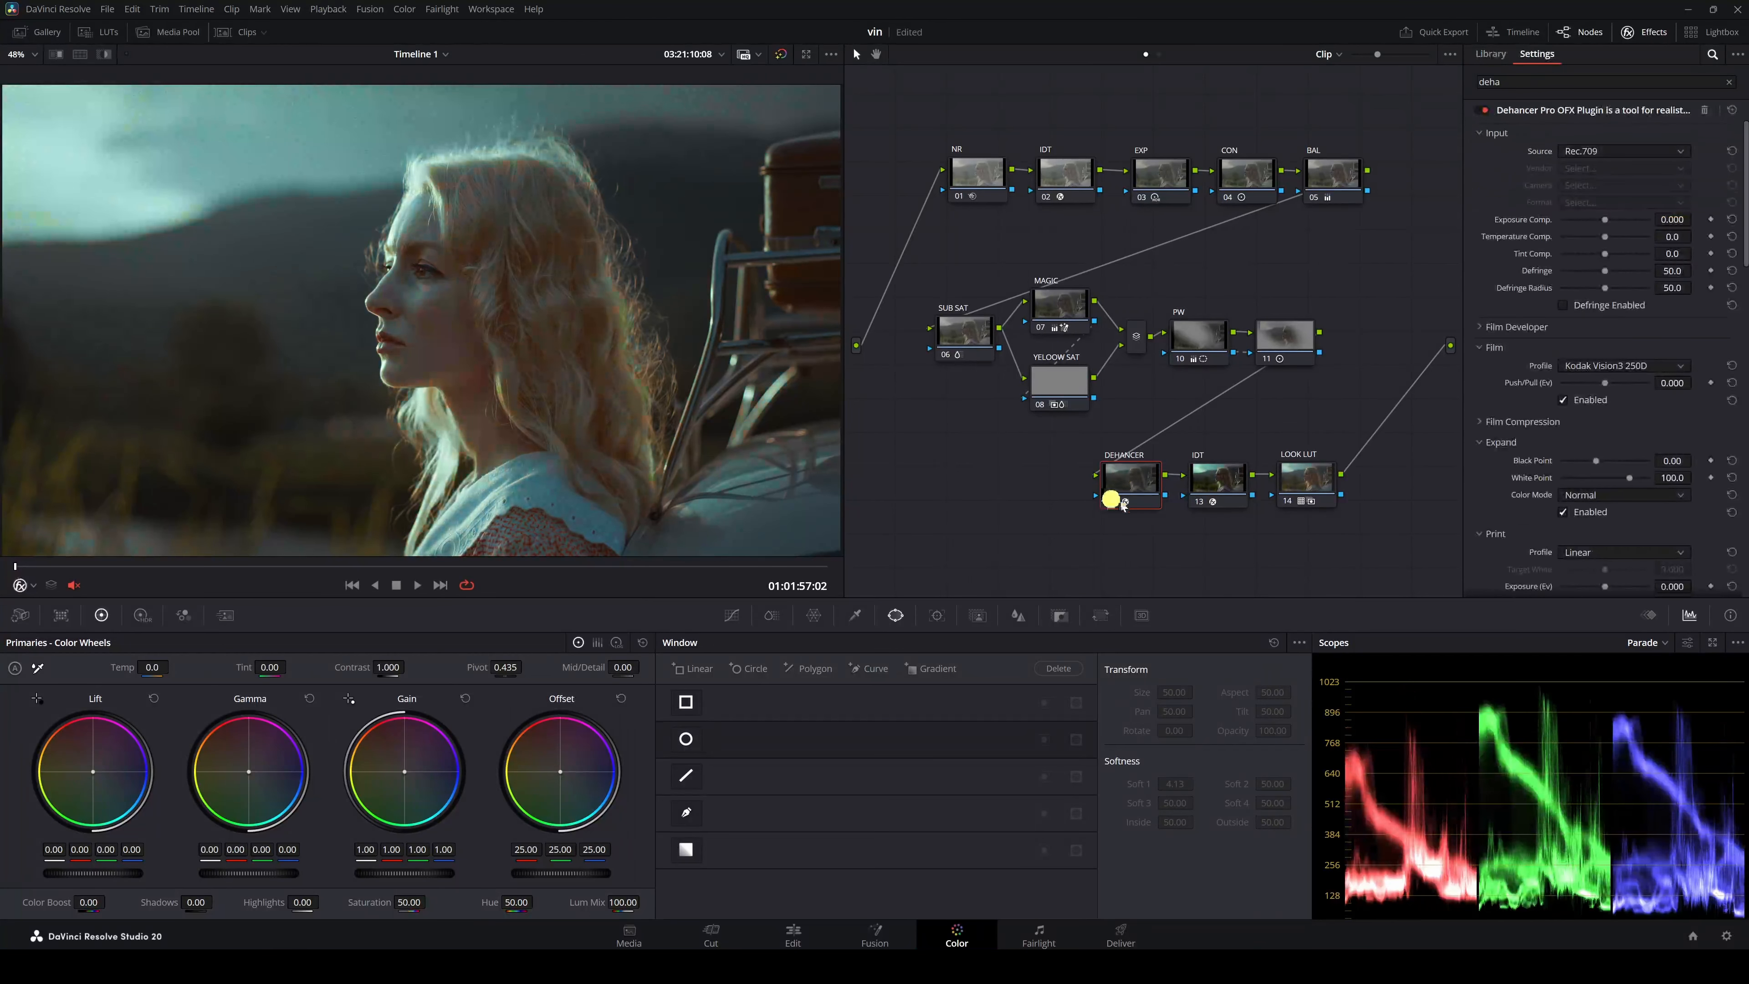
left_click(1572, 585)
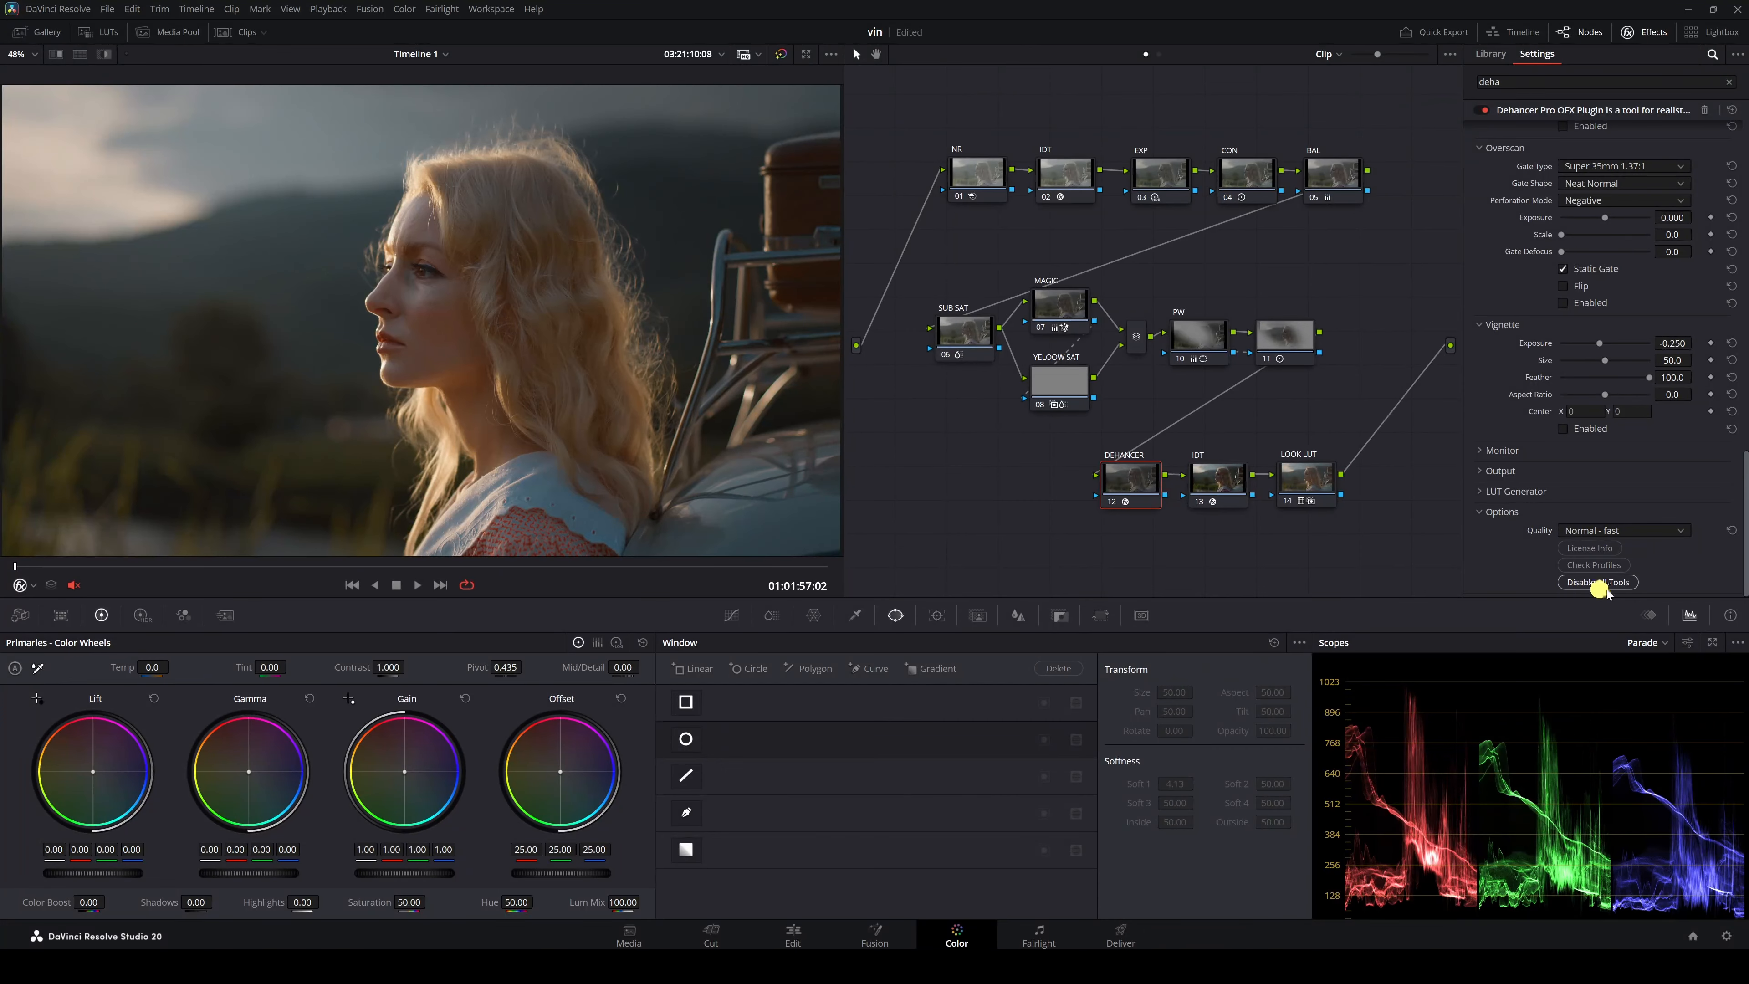
Step: Set the Dehancer quality to High - slow and its input source to DVR WG/Intermediate
left_click(1587, 535)
left_click(1586, 564)
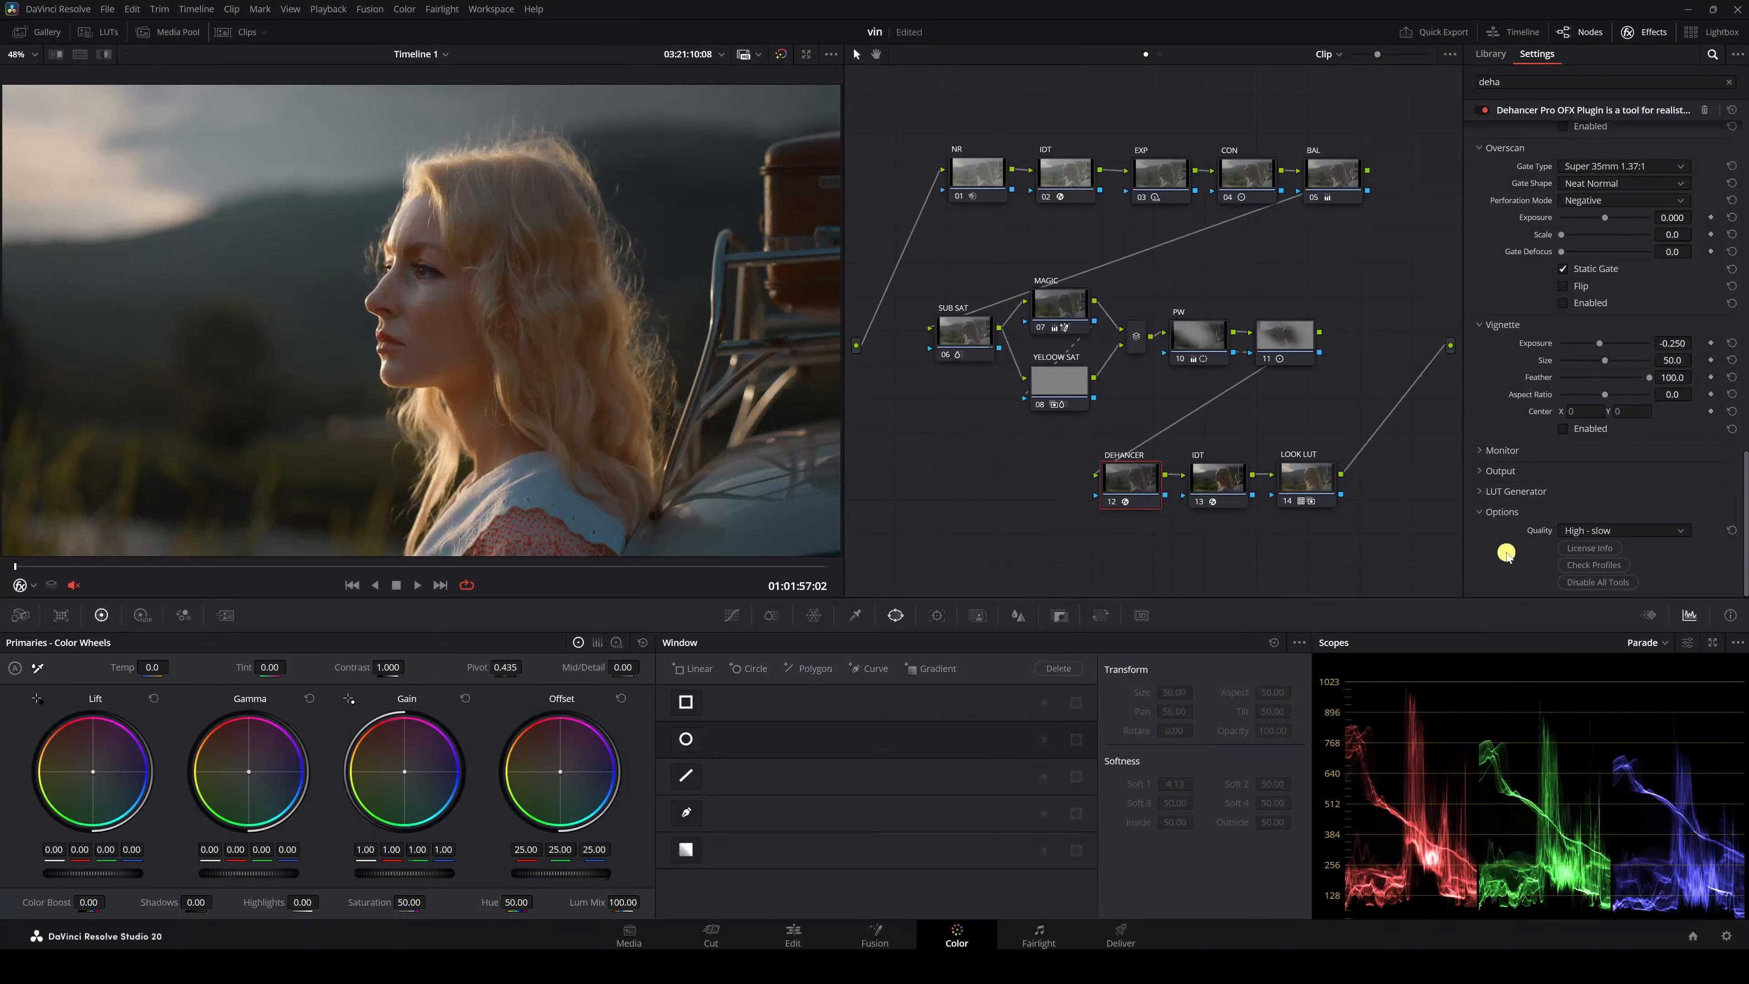
left_click_drag(1743, 544, 1731, 135)
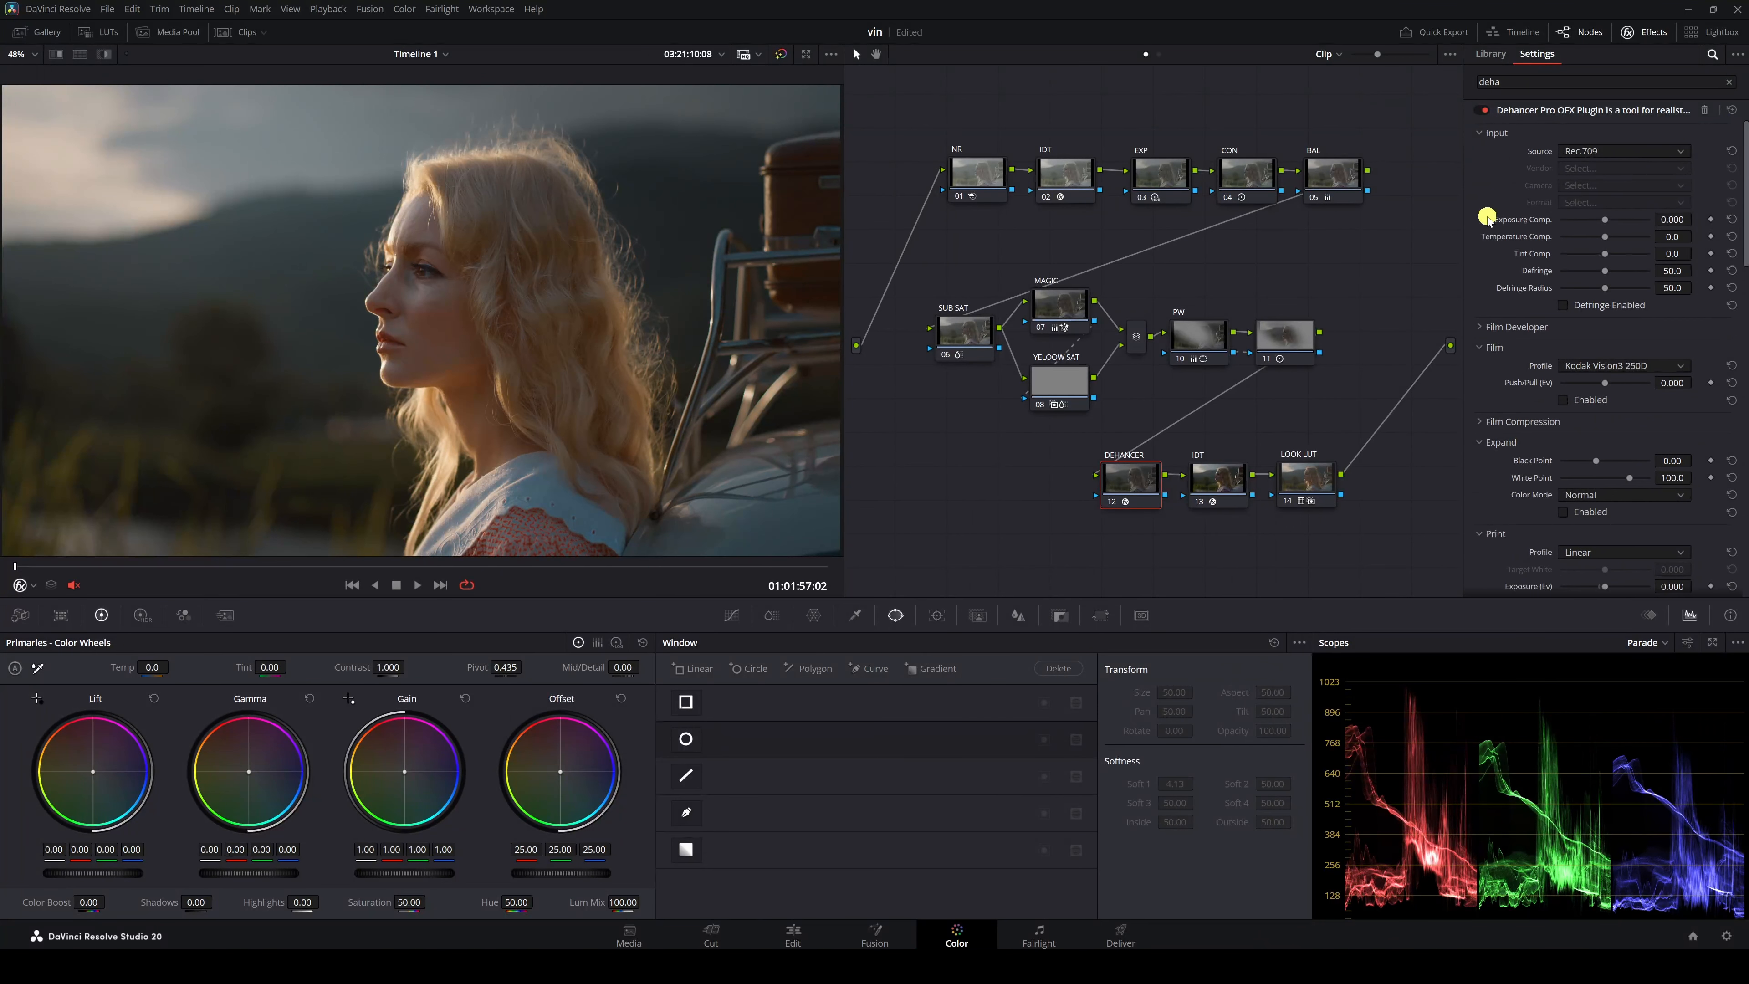
left_click(1577, 138)
left_click(1576, 150)
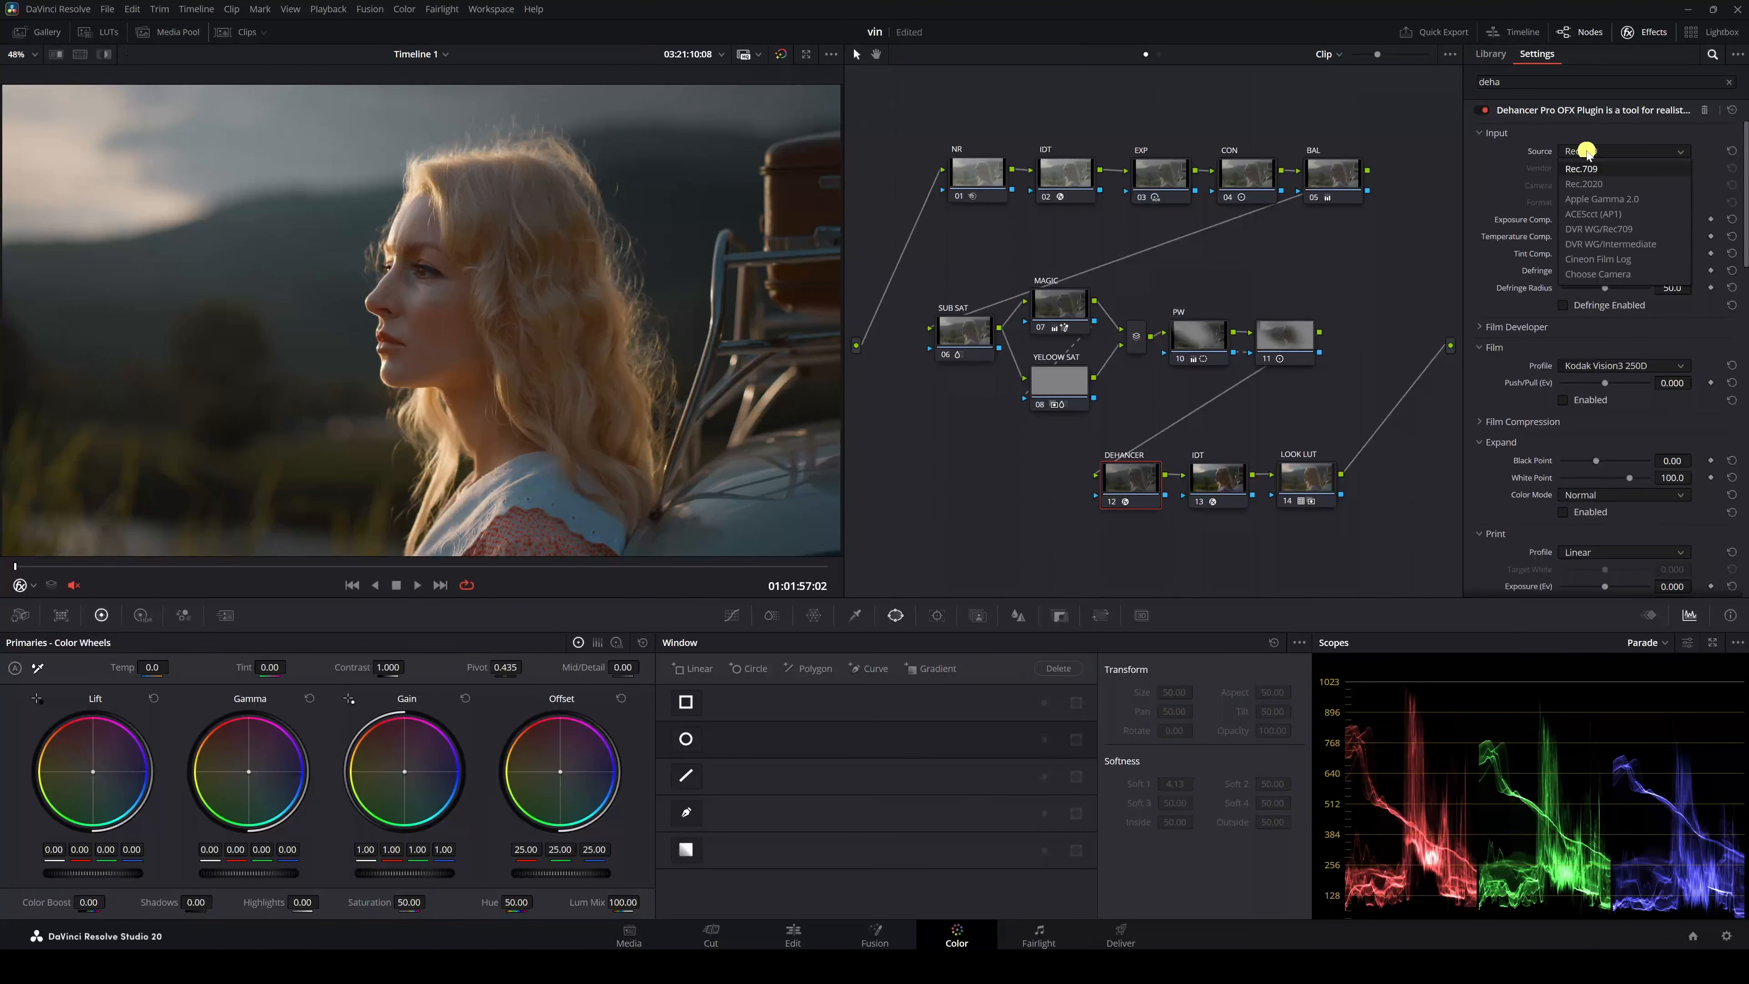
left_click(1607, 246)
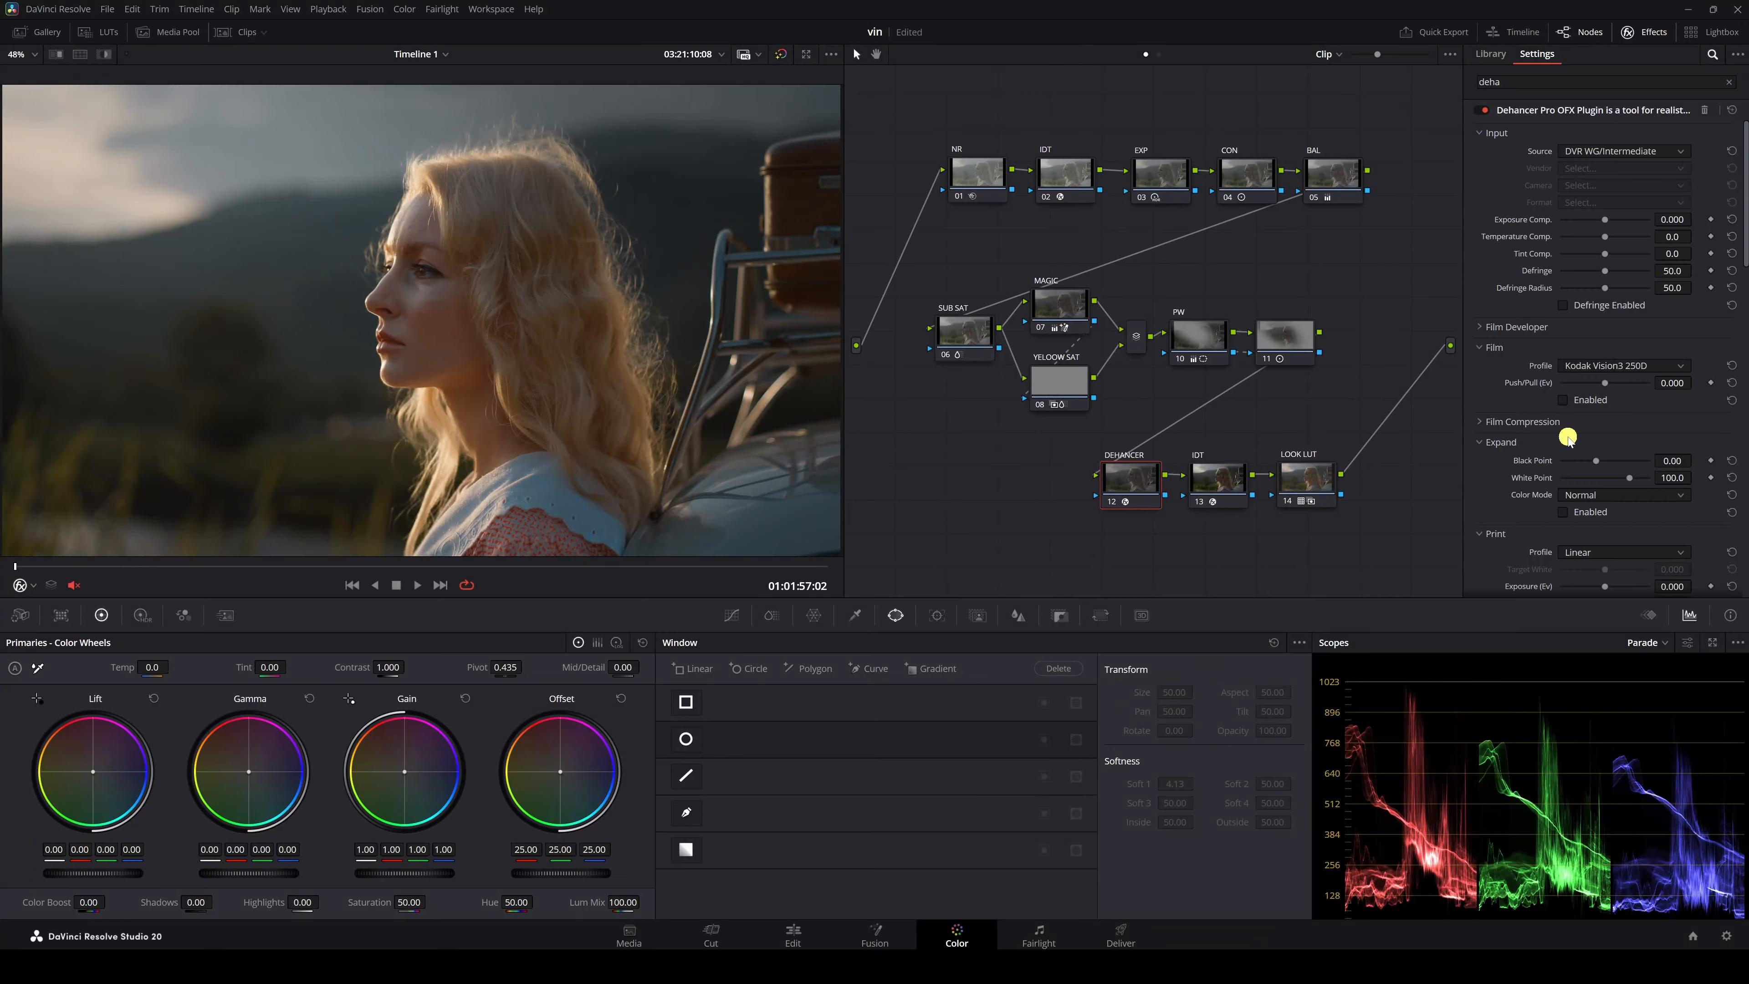
Step: Enable Dehancer's Halation, compare the face up close with it off and on, and save the project
scroll(1567, 438, "down", 4)
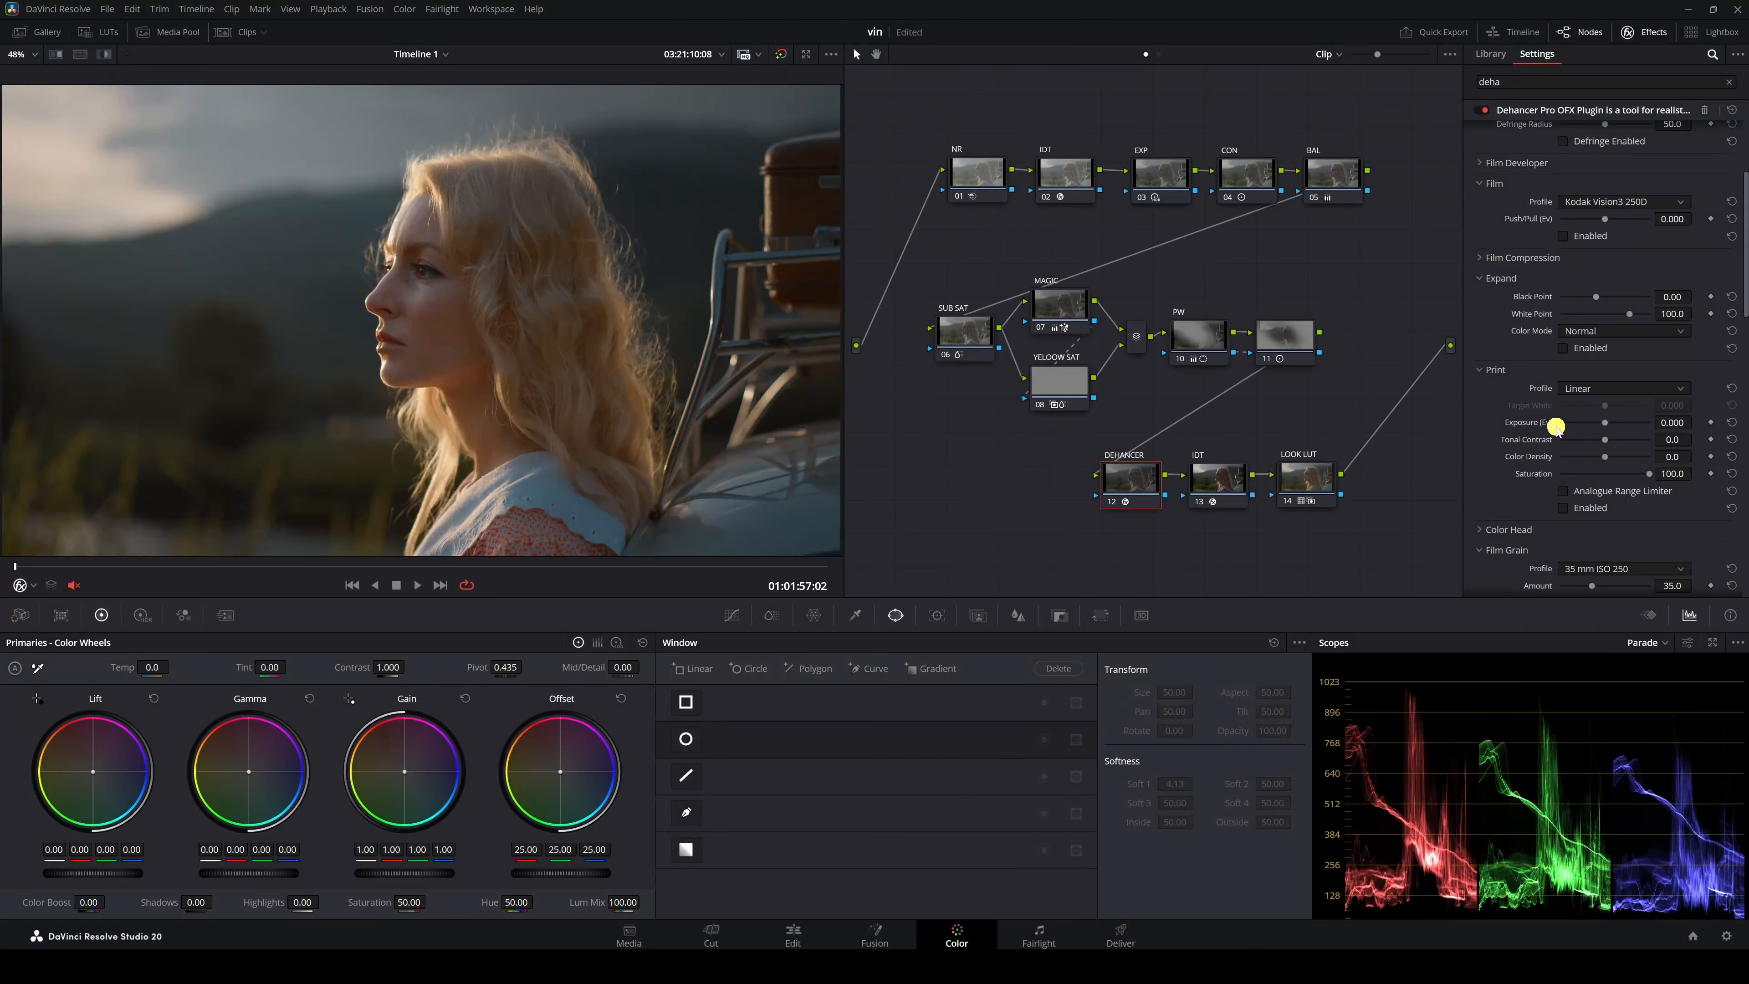
scroll(1555, 426, "down", 3)
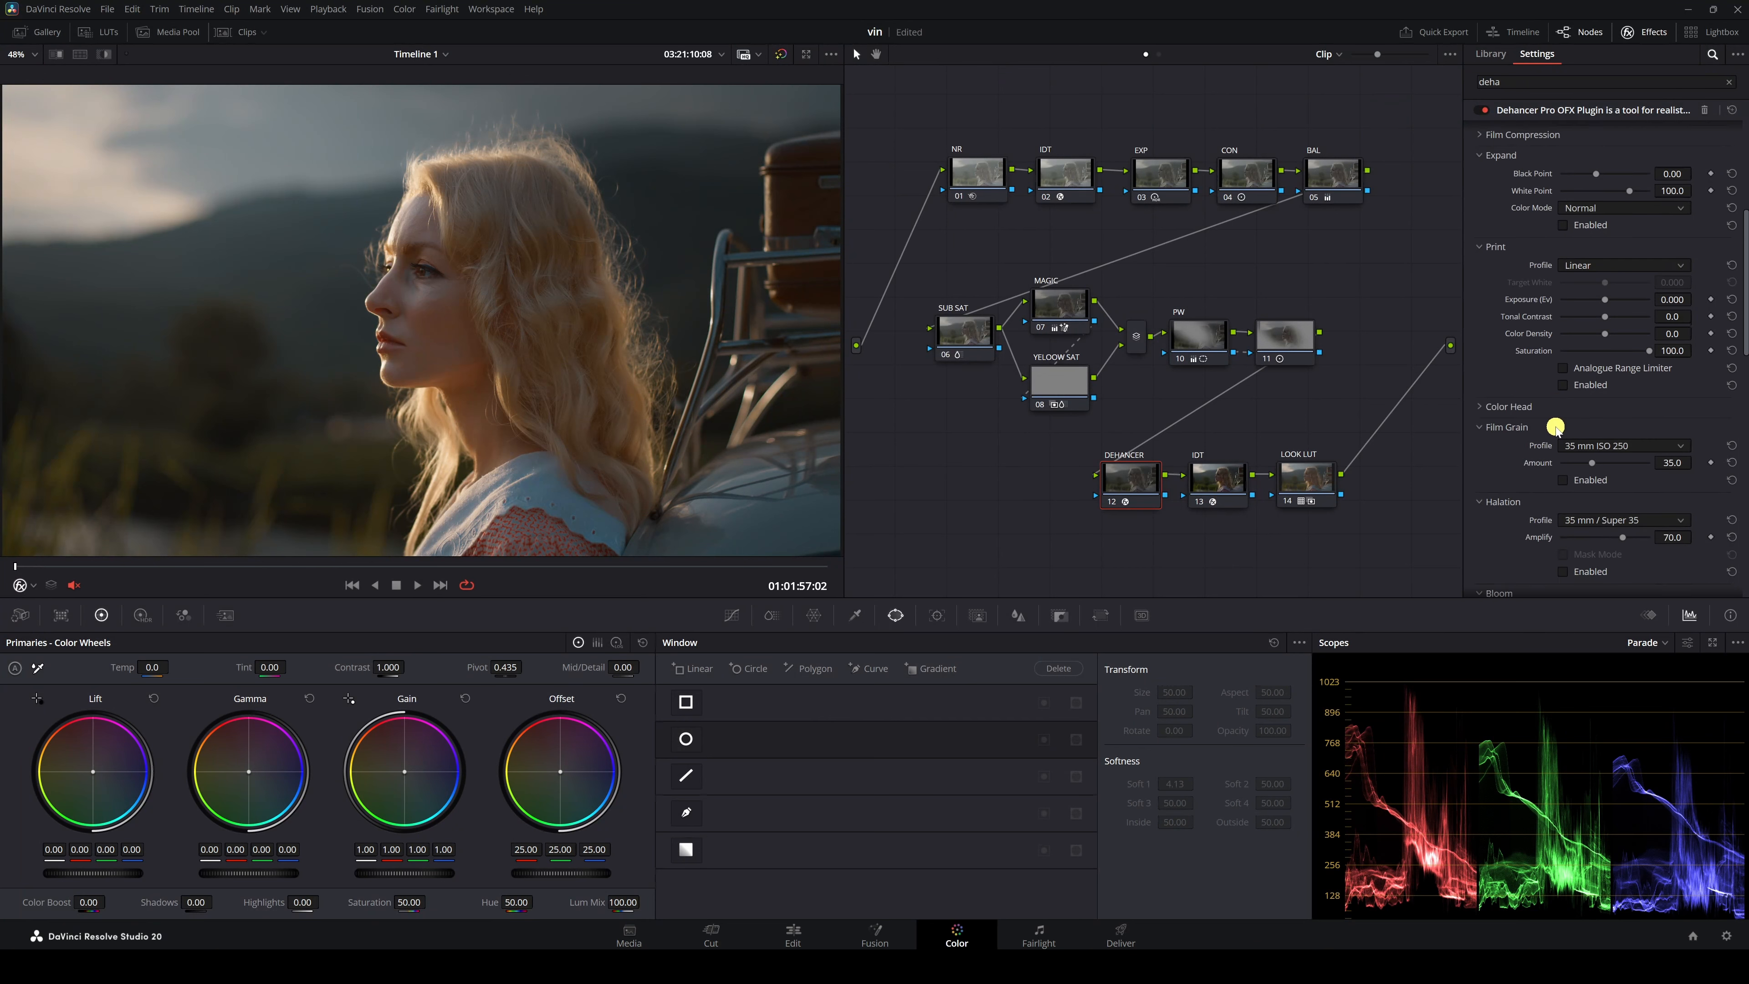
scroll(1555, 427, "down", 4)
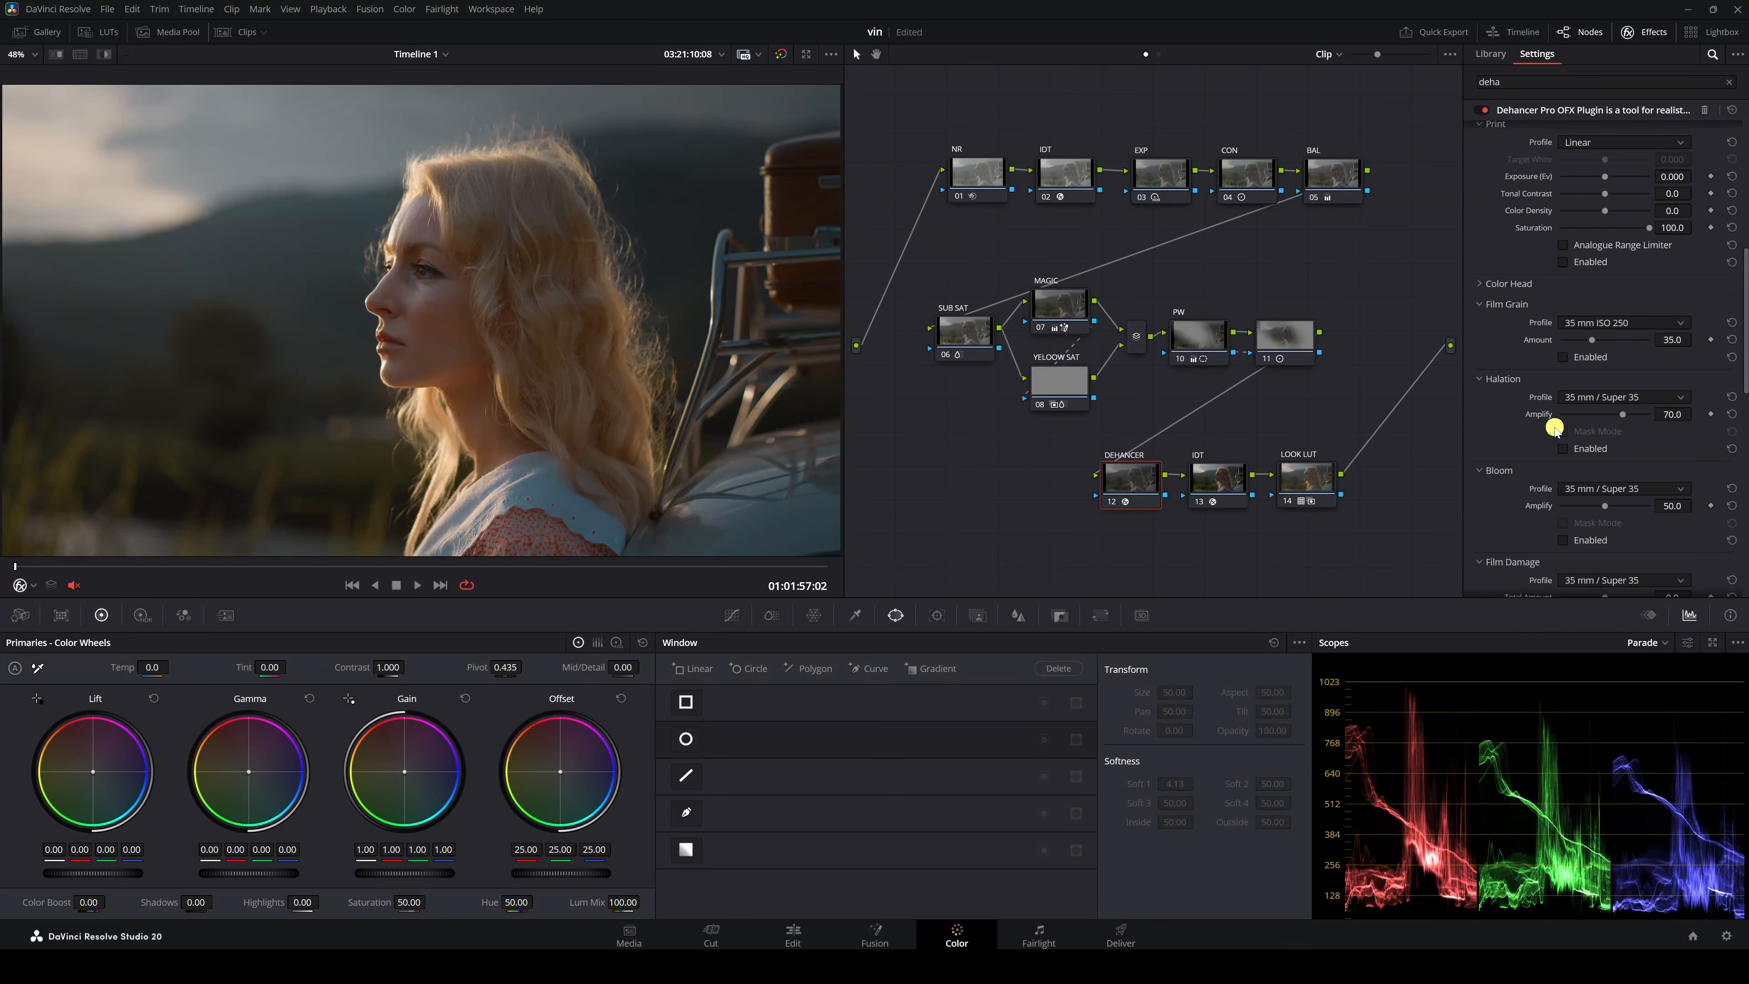
left_click(1562, 408)
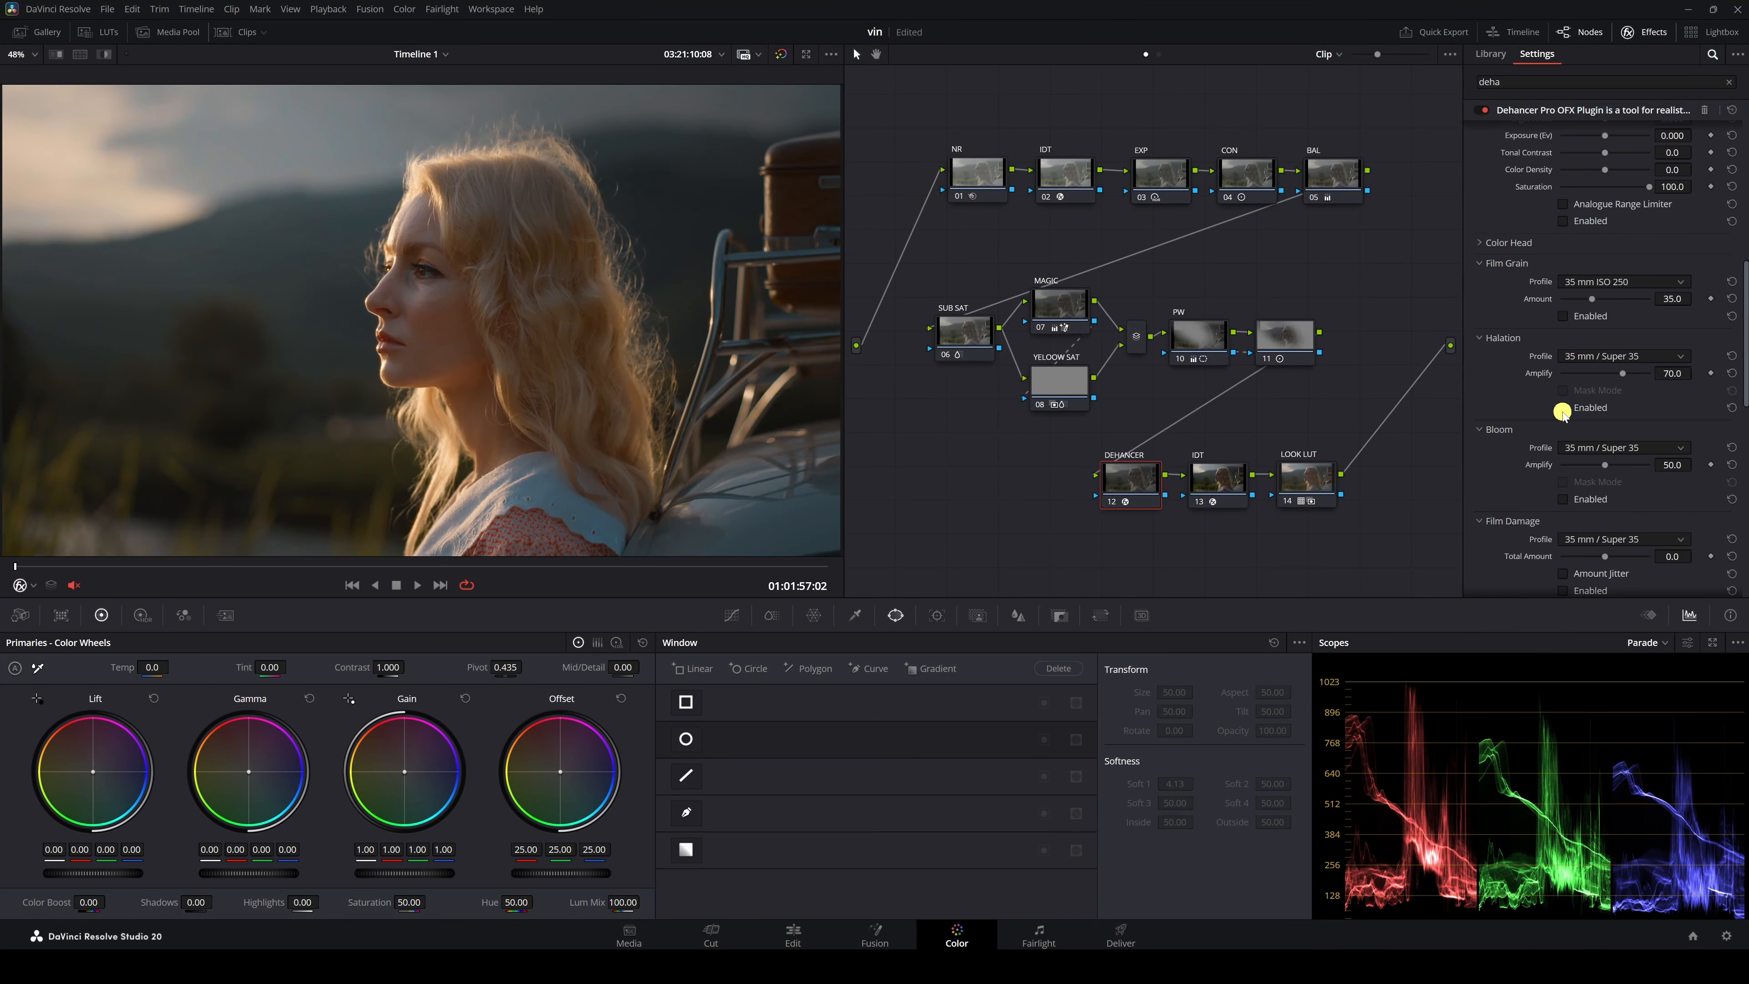
scroll(371, 336, "up", 4)
scroll(319, 217, "up", 6)
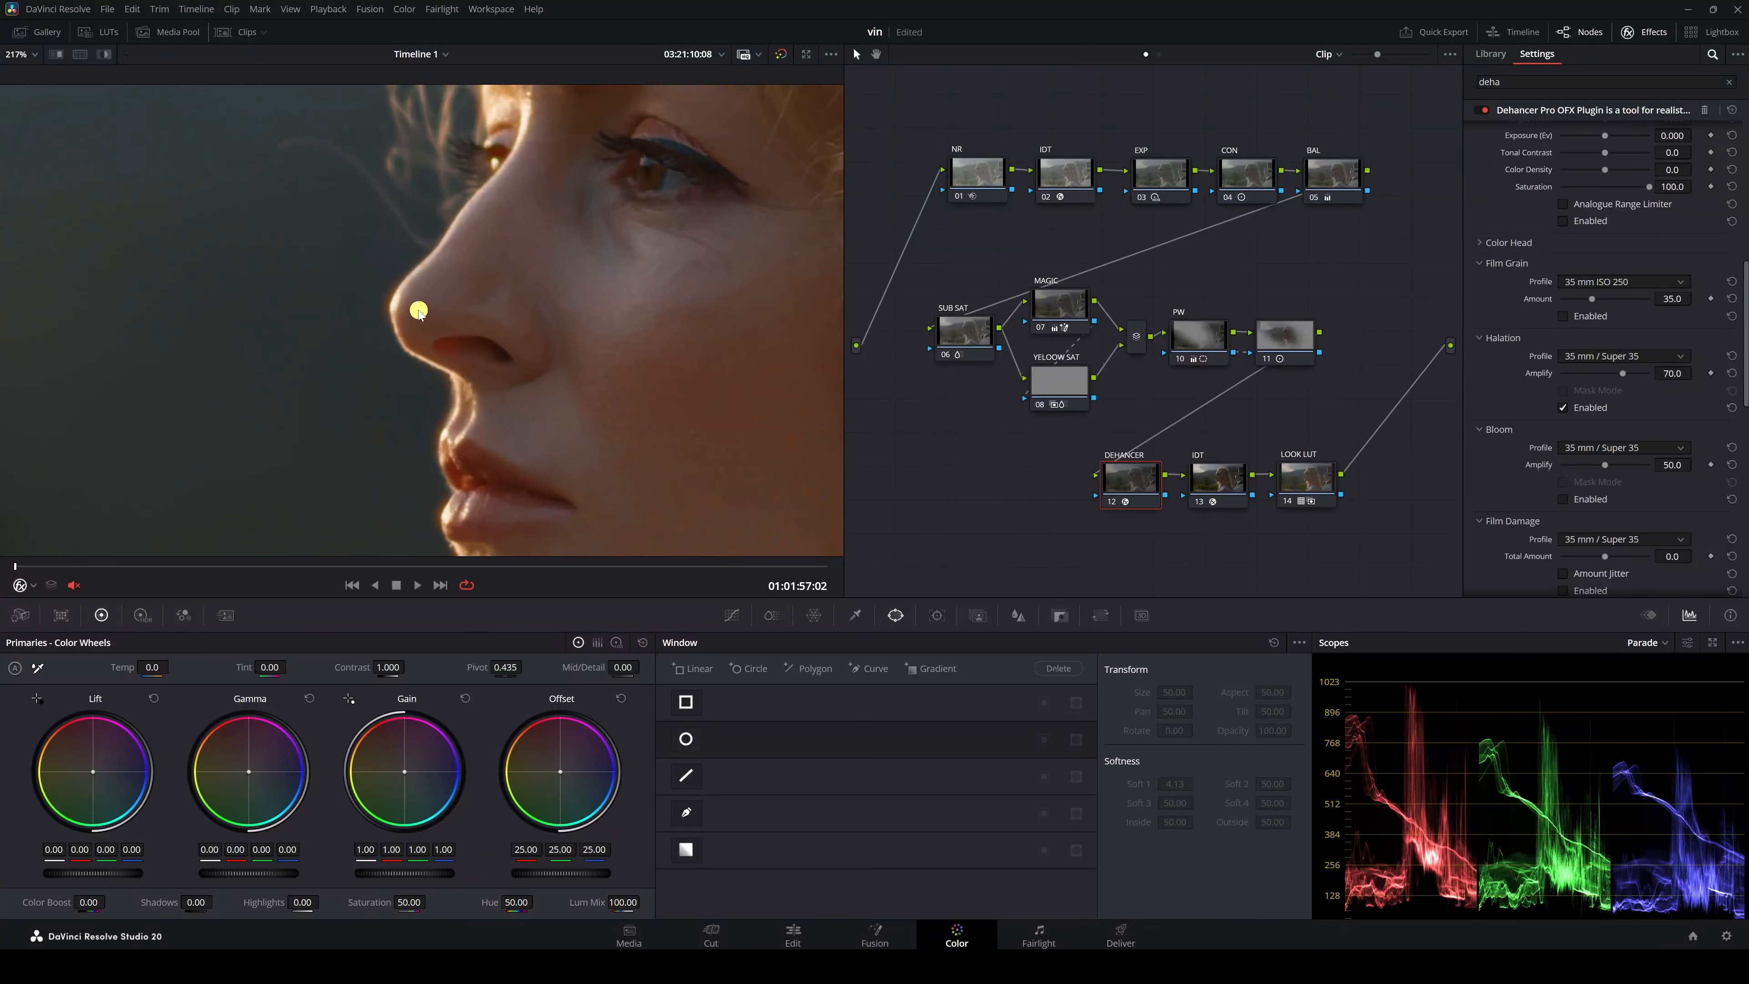
left_click(1563, 408)
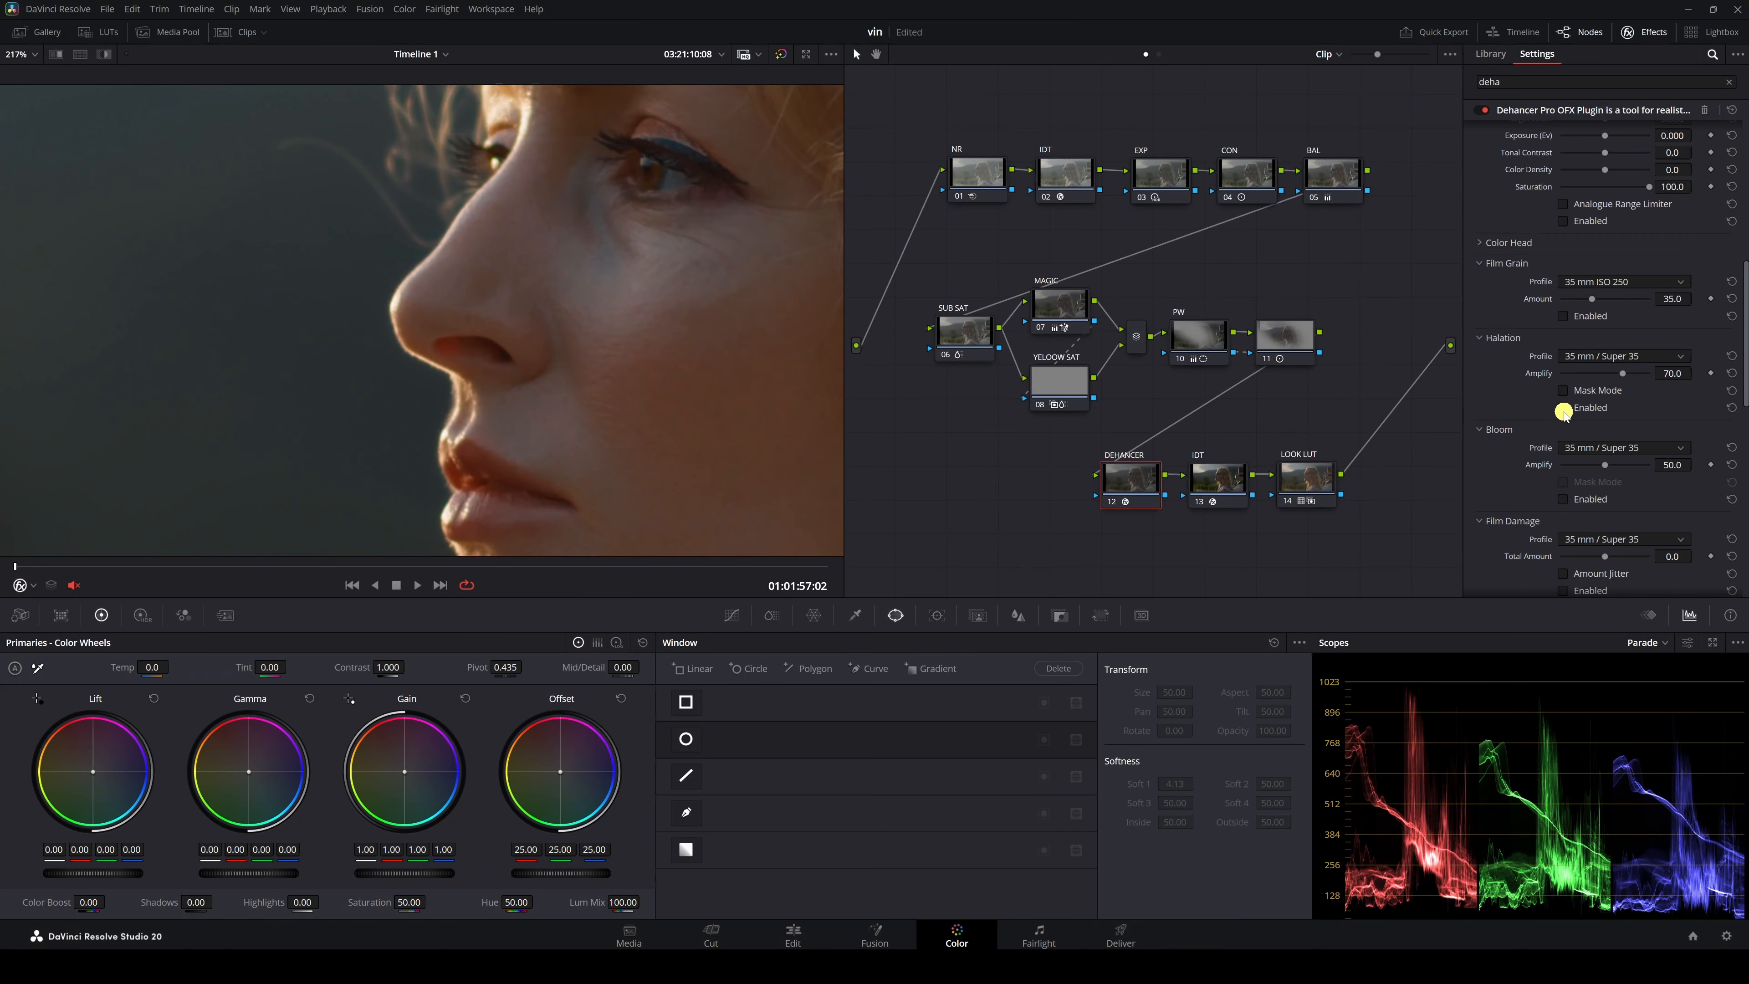
left_click(1563, 408)
scroll(395, 309, "down", 10)
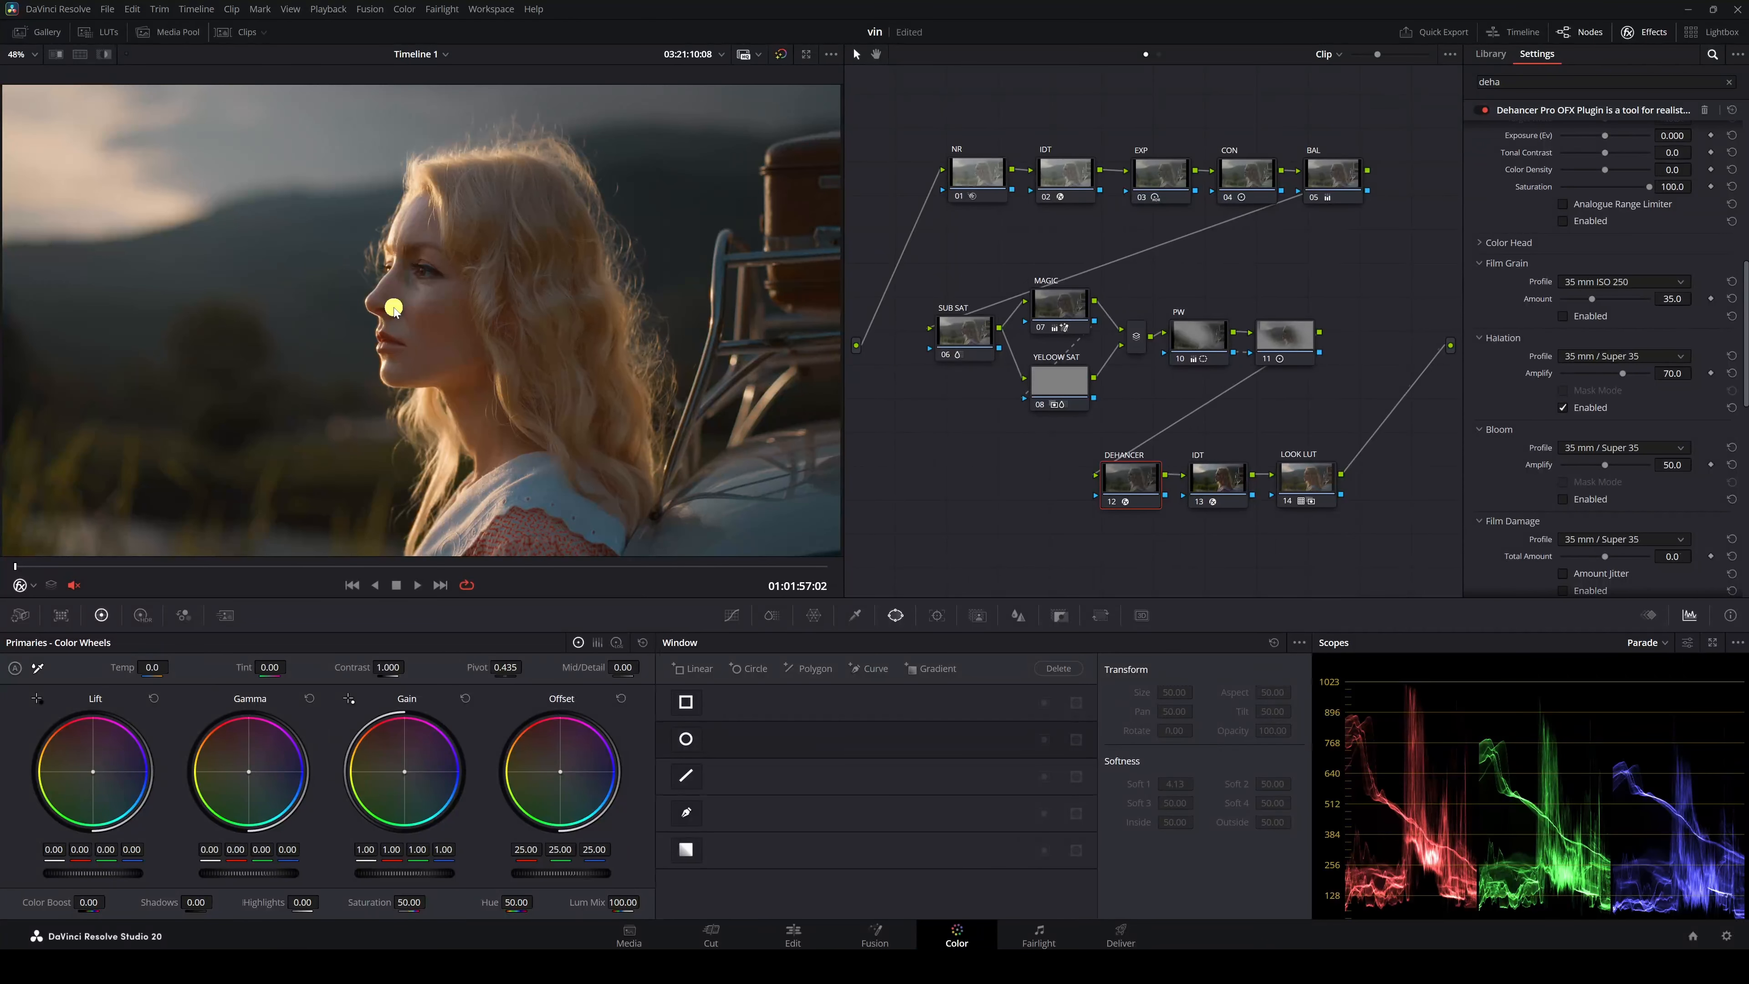
key("ctrl+s")
Step: Enable Dehancer's Film Grain with the 35 mm ISO 250 profile and inspect the grain on the face and background
scroll(1578, 508, "down", 5)
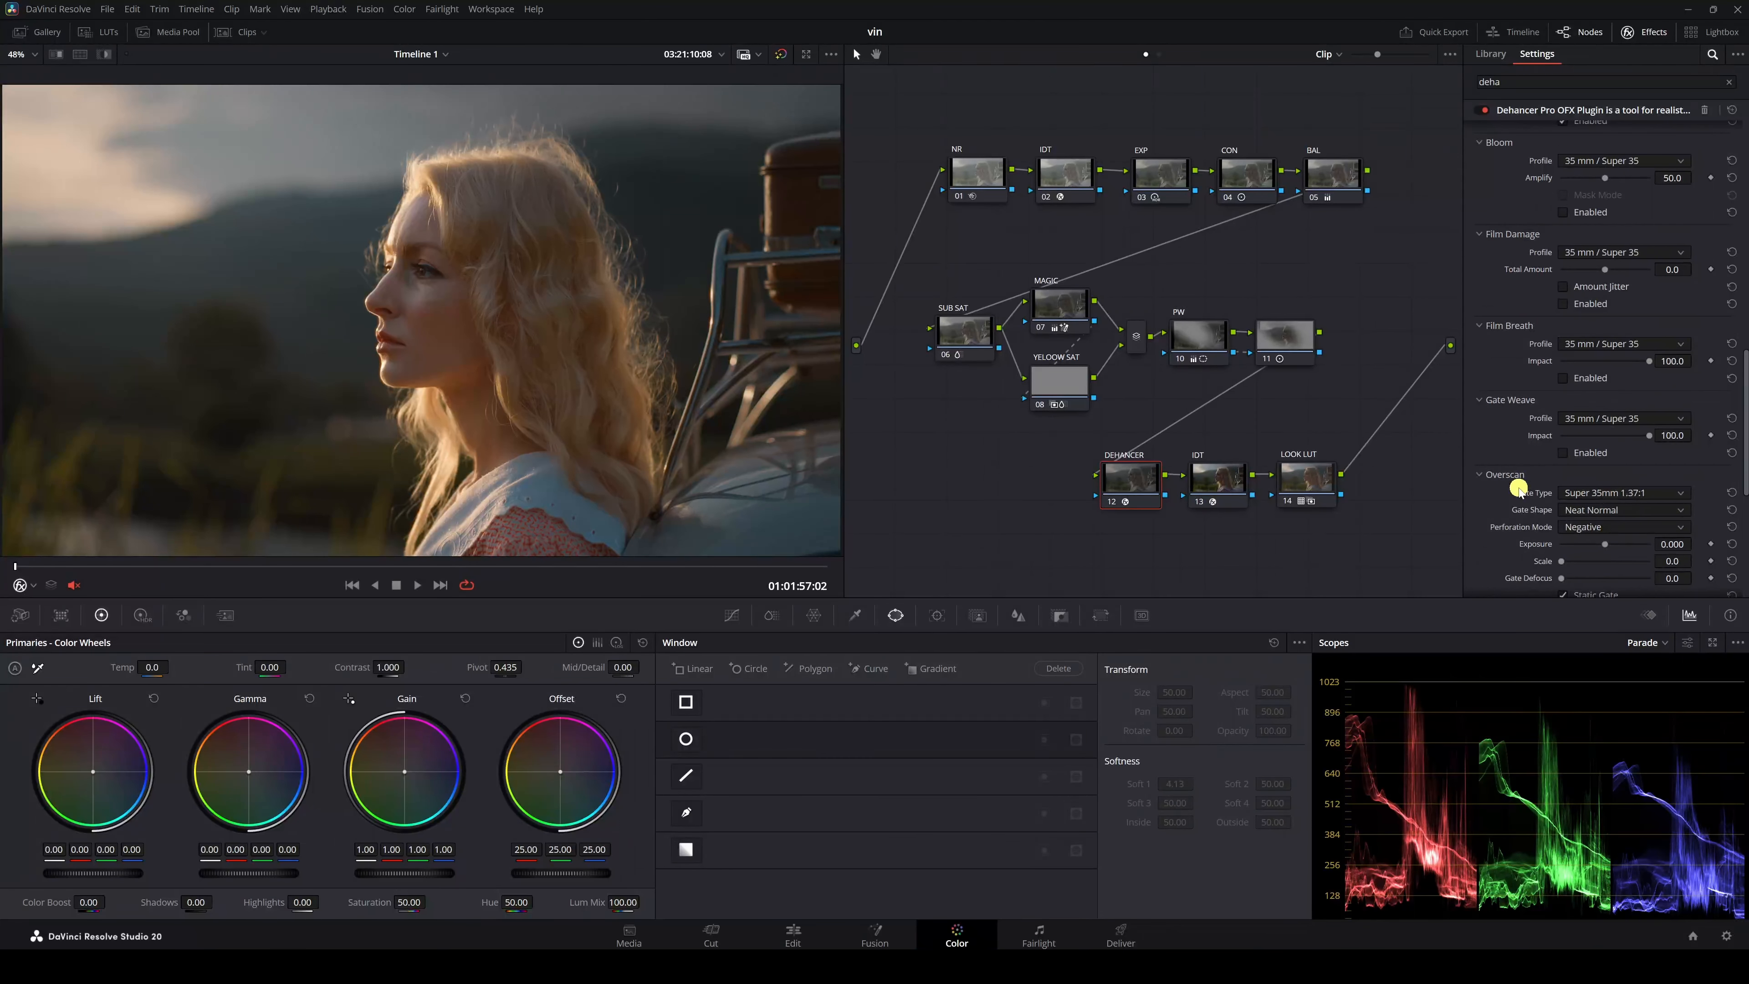
scroll(1520, 491, "up", 5)
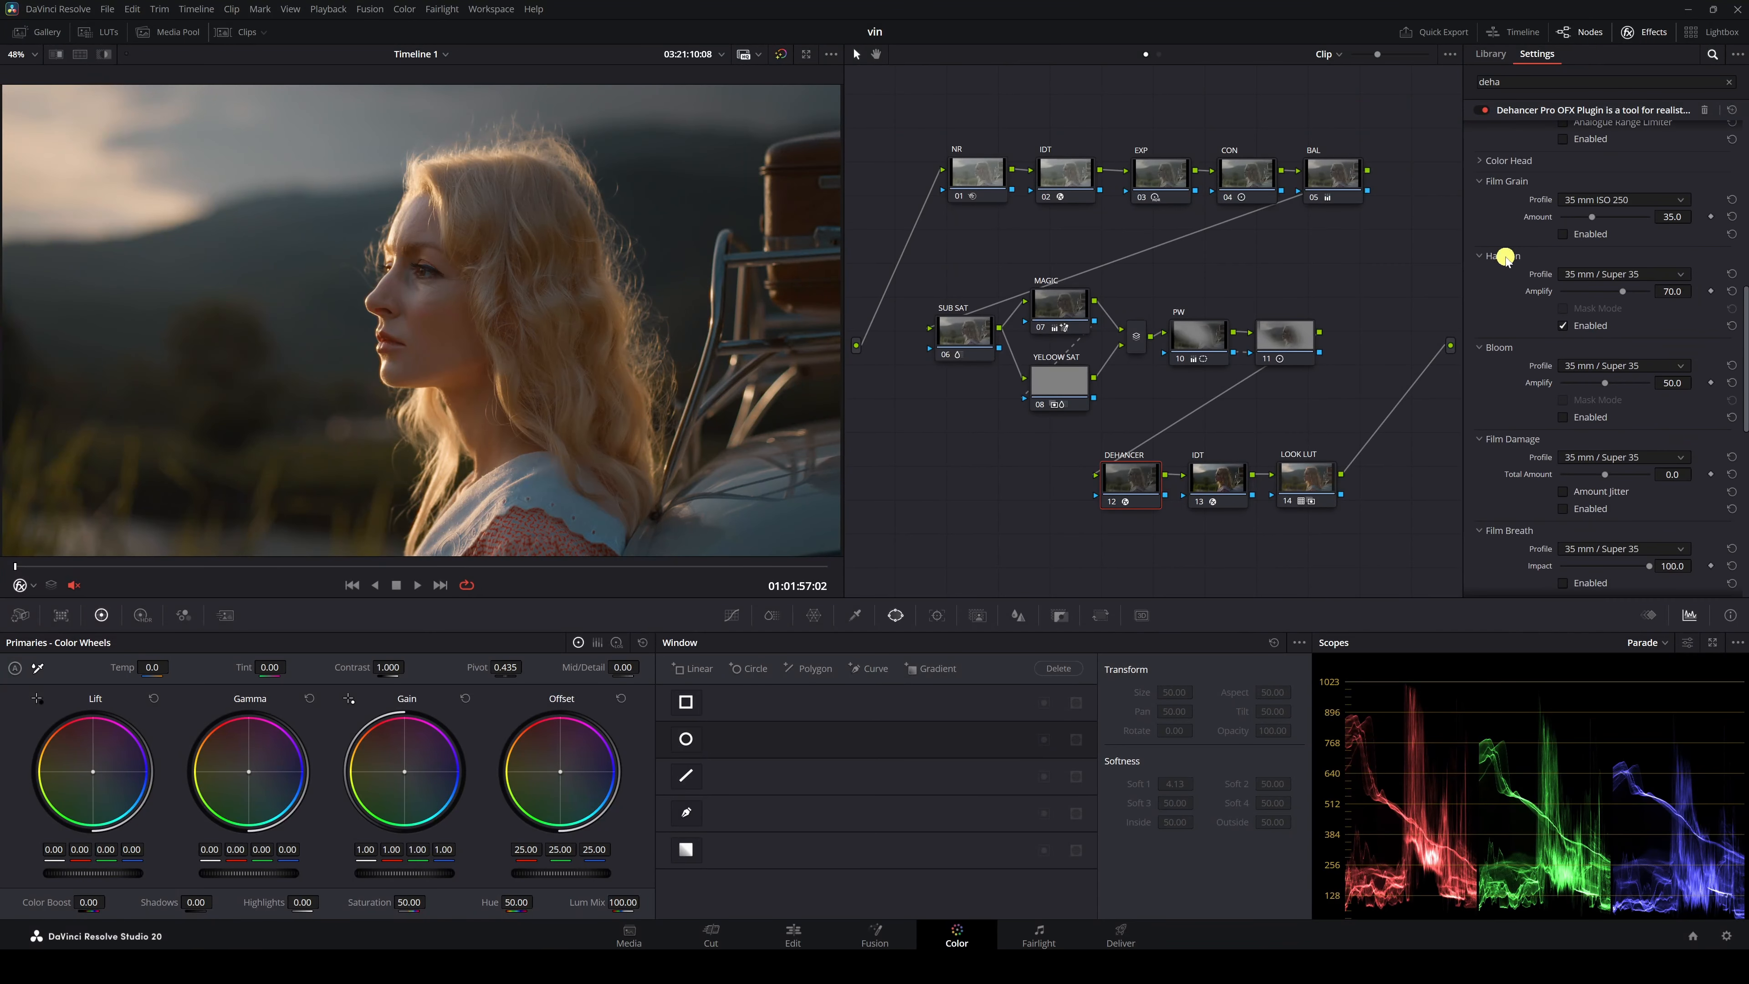
scroll(1506, 258, "up", 1)
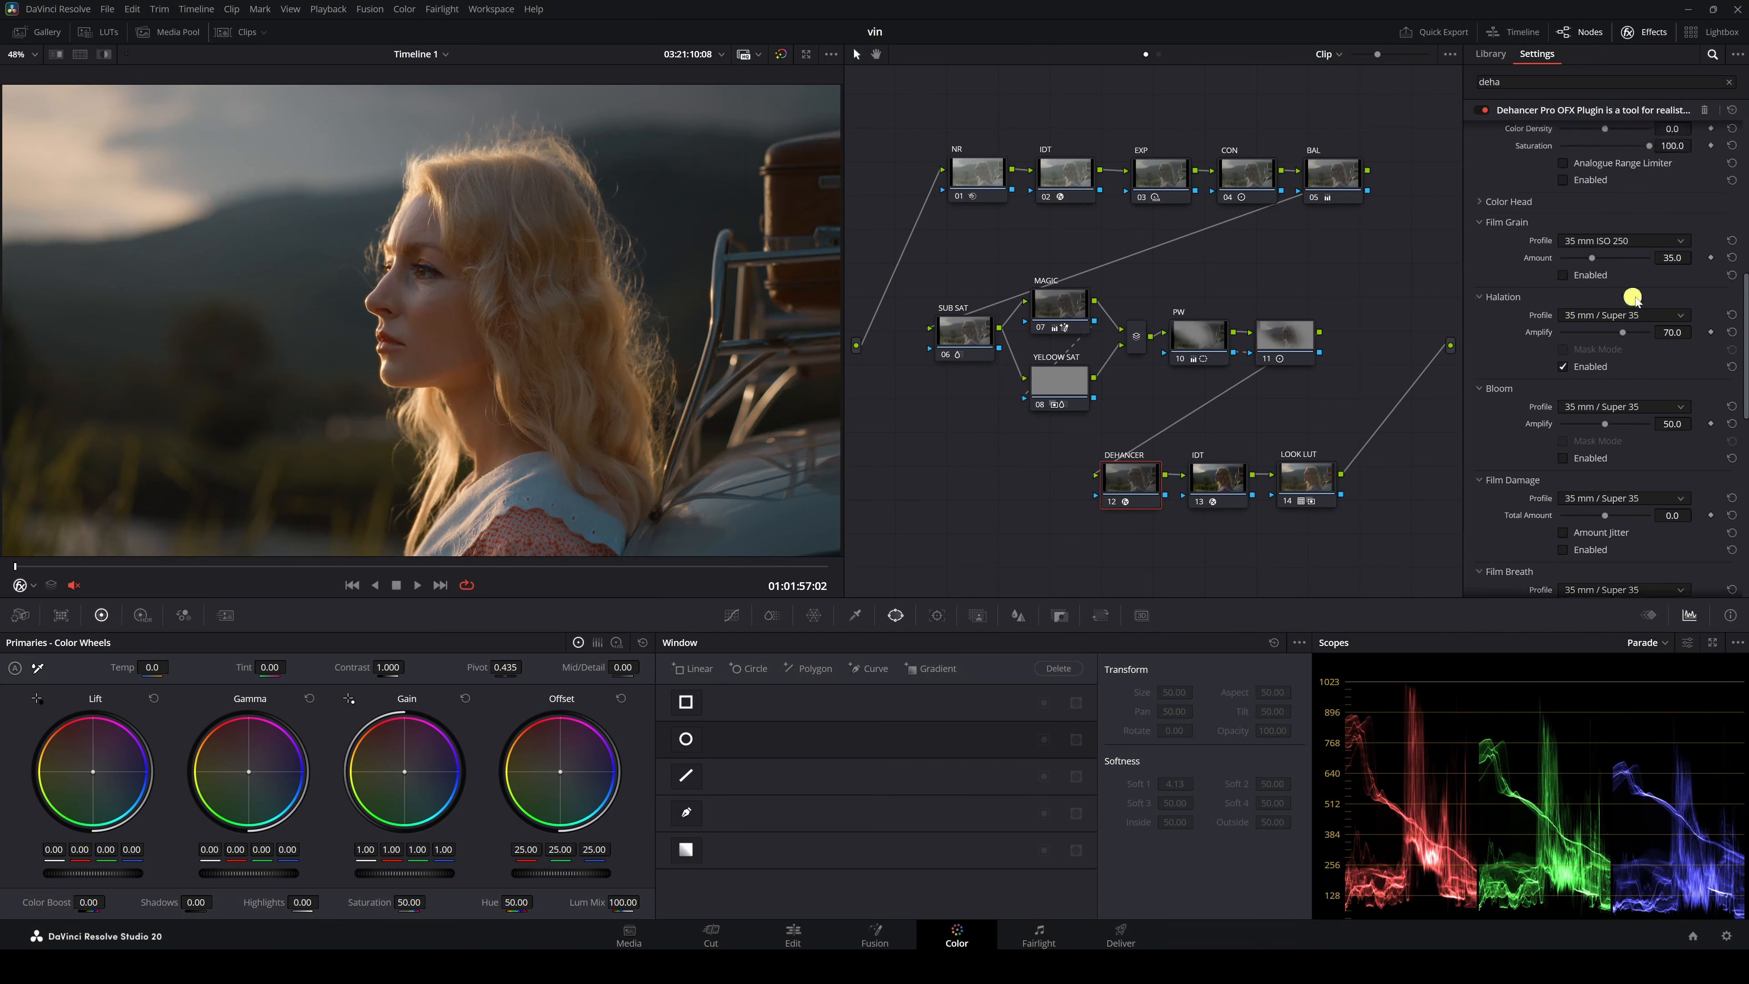
left_click(1563, 275)
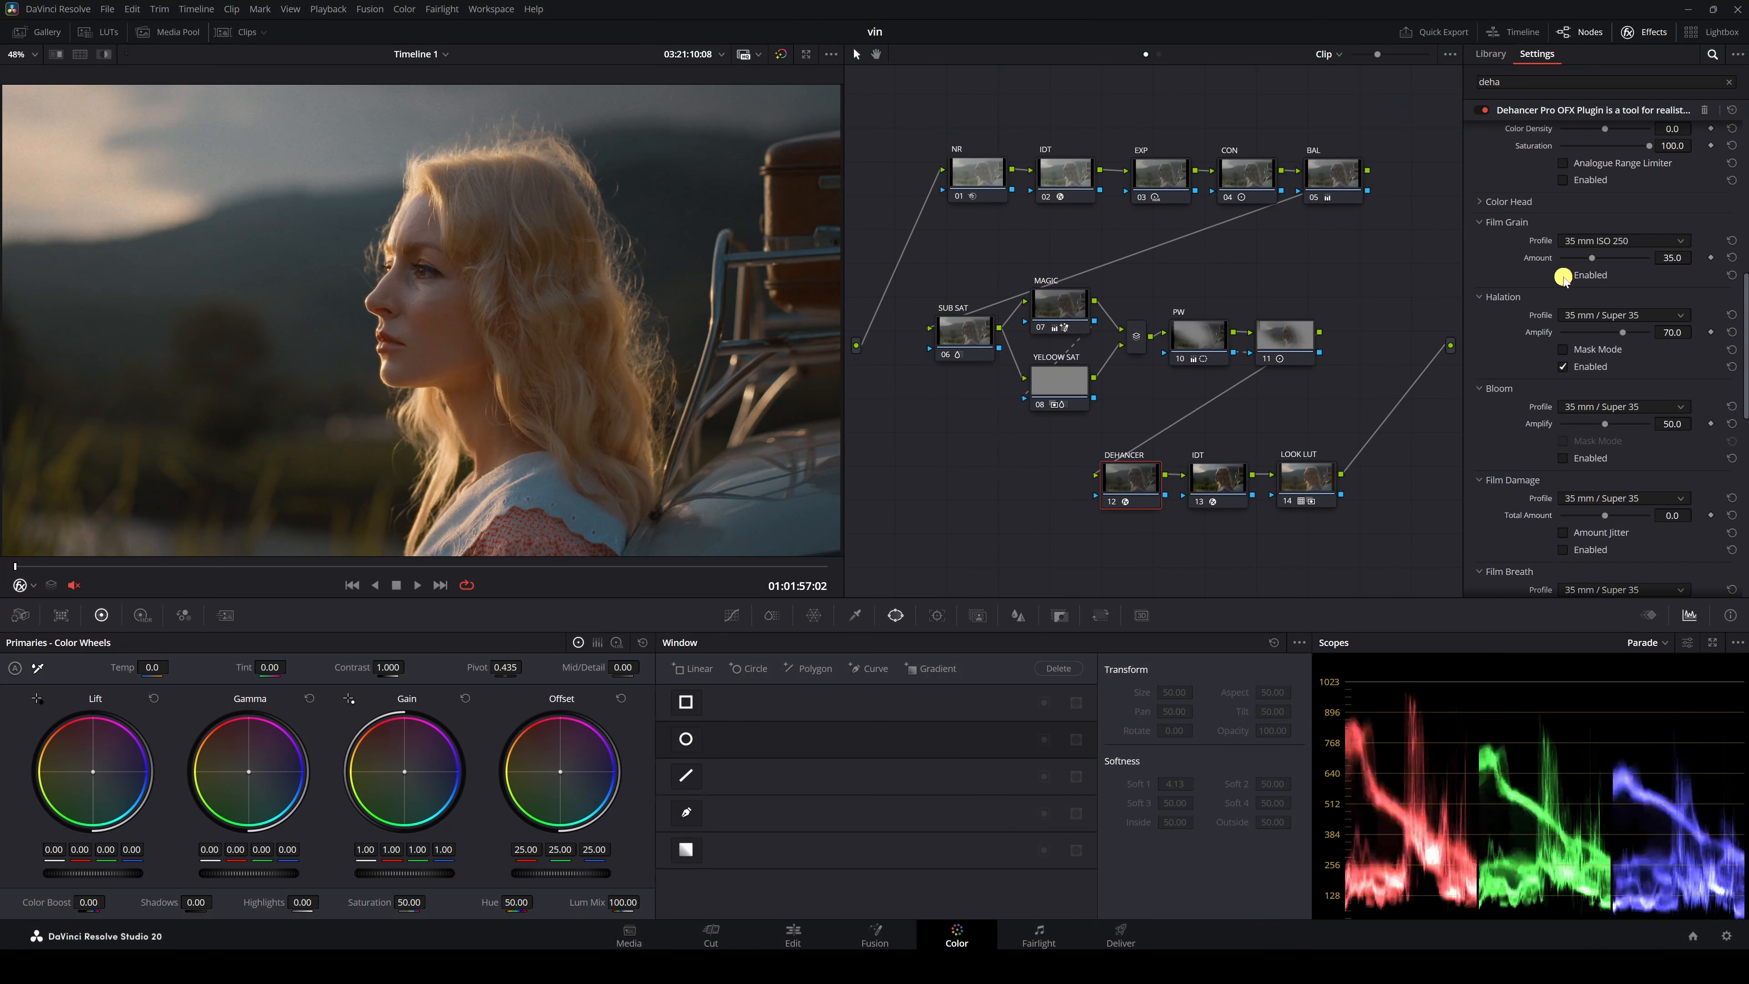
scroll(421, 227, "up", 8)
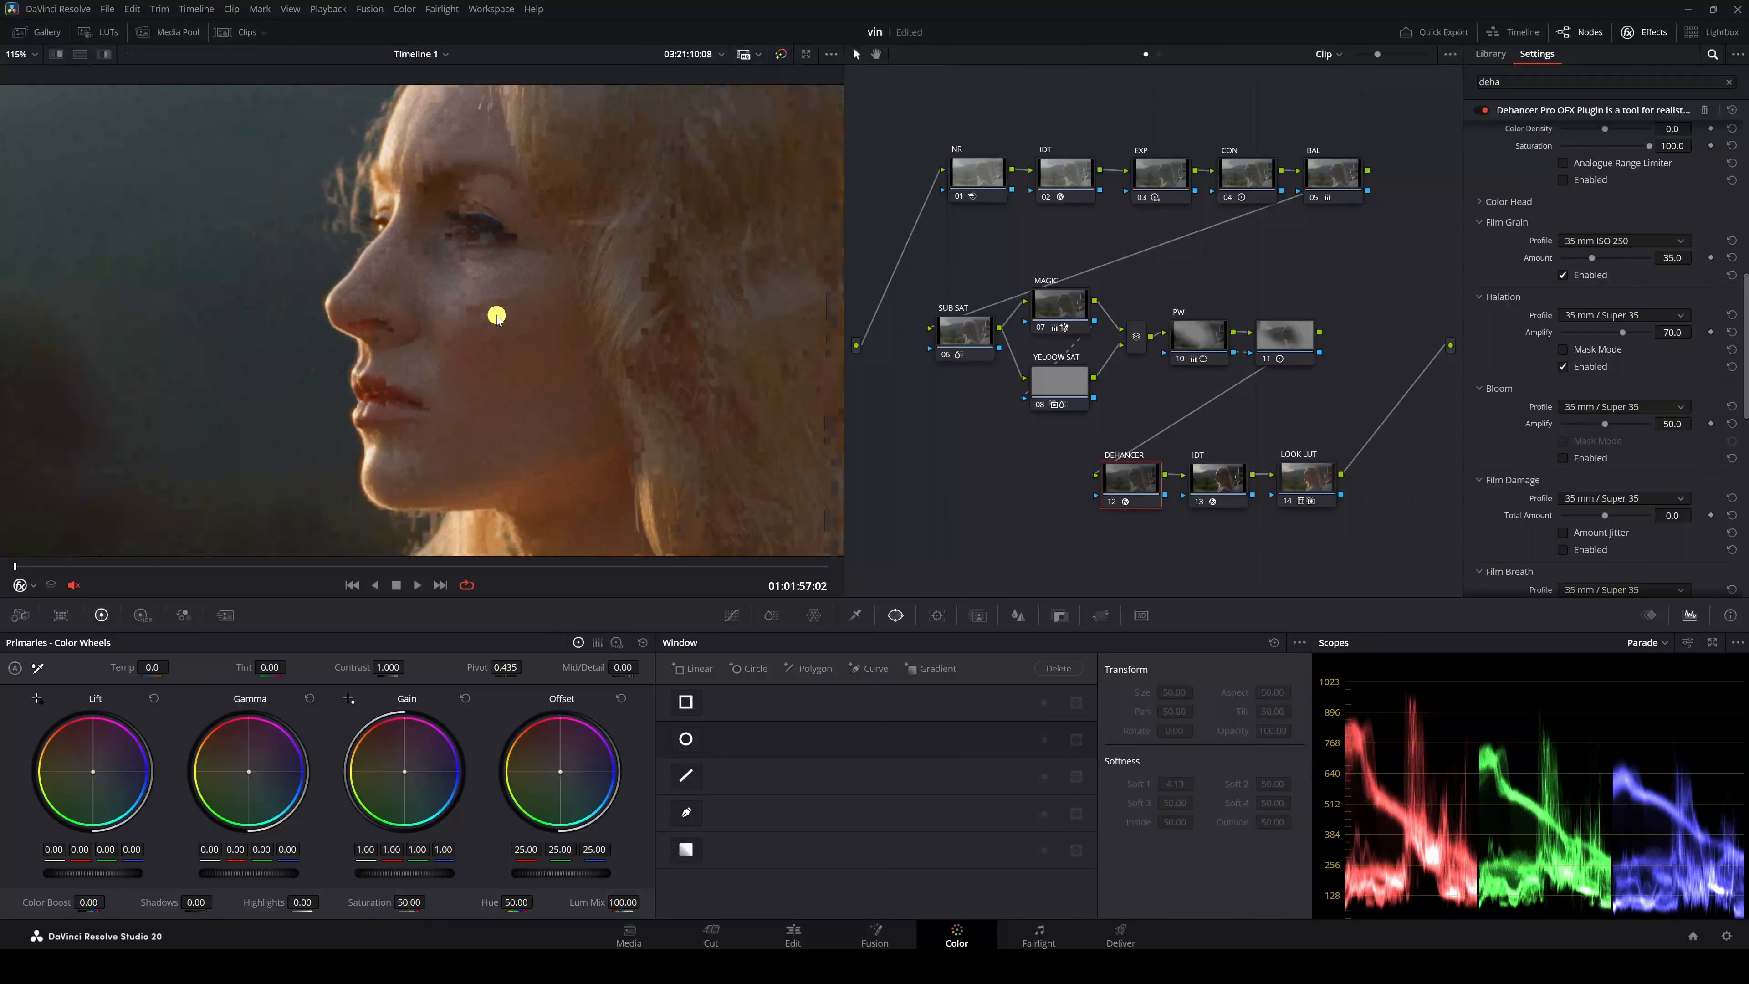
scroll(497, 317, "down", 1)
left_click_drag(497, 317, 771, 255)
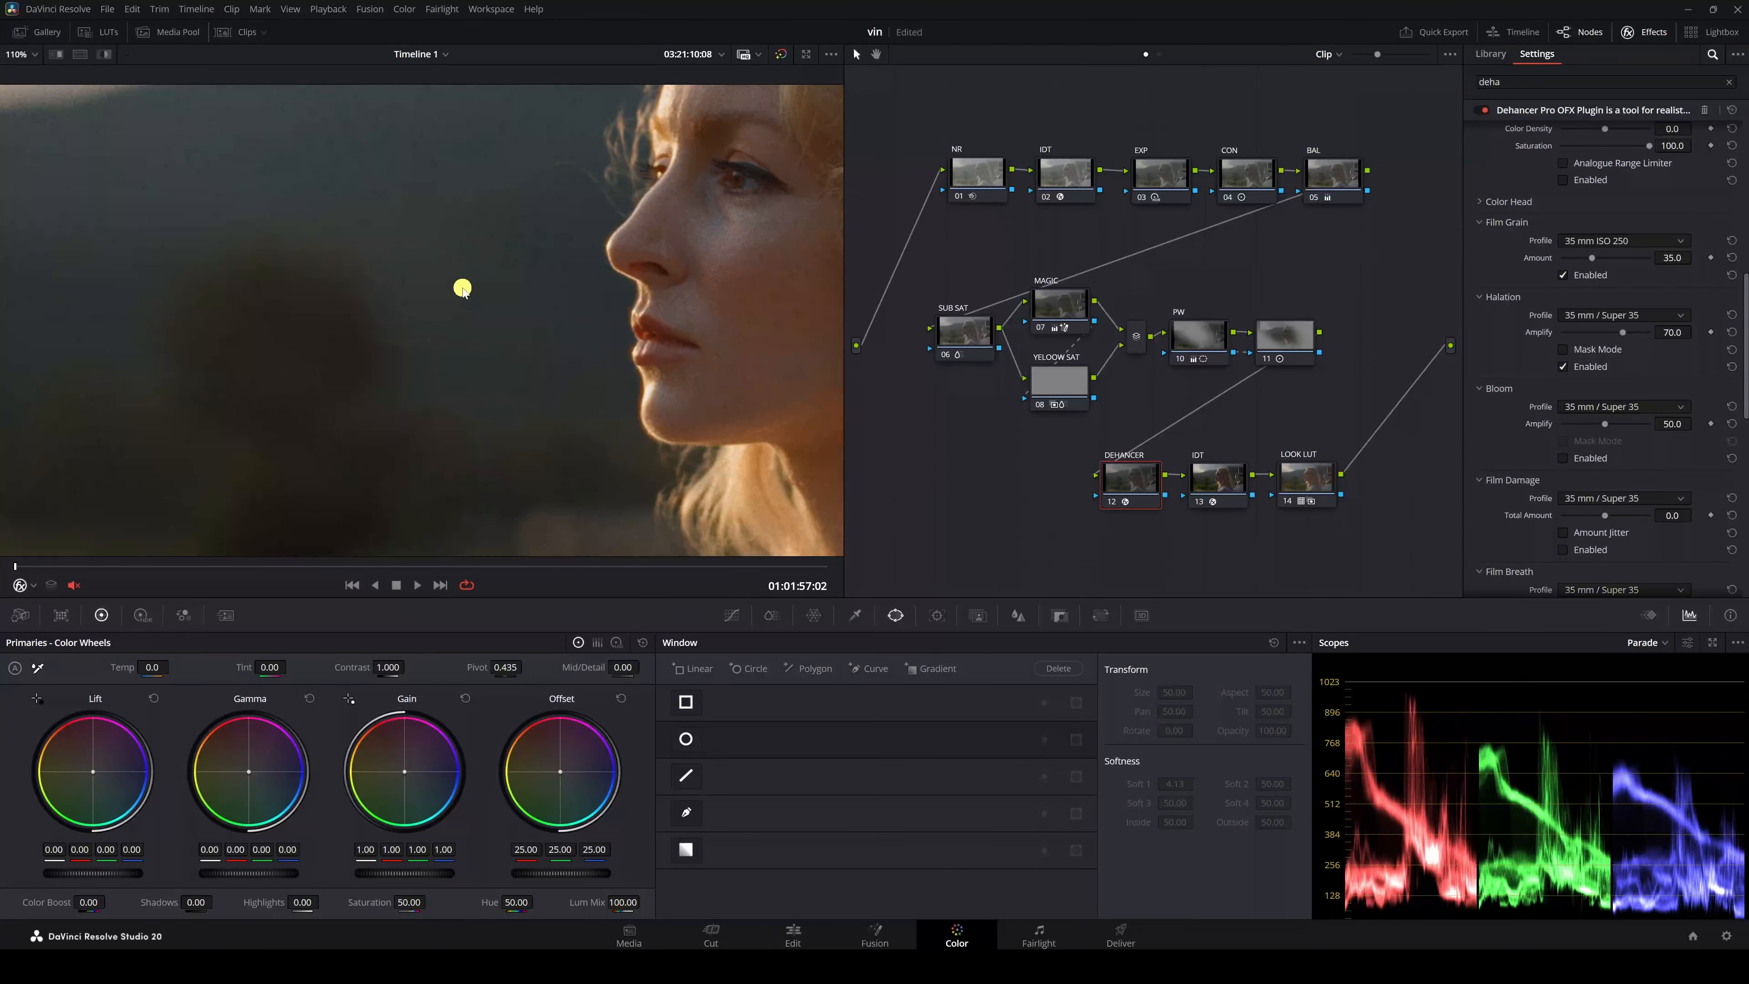
key("shift+z")
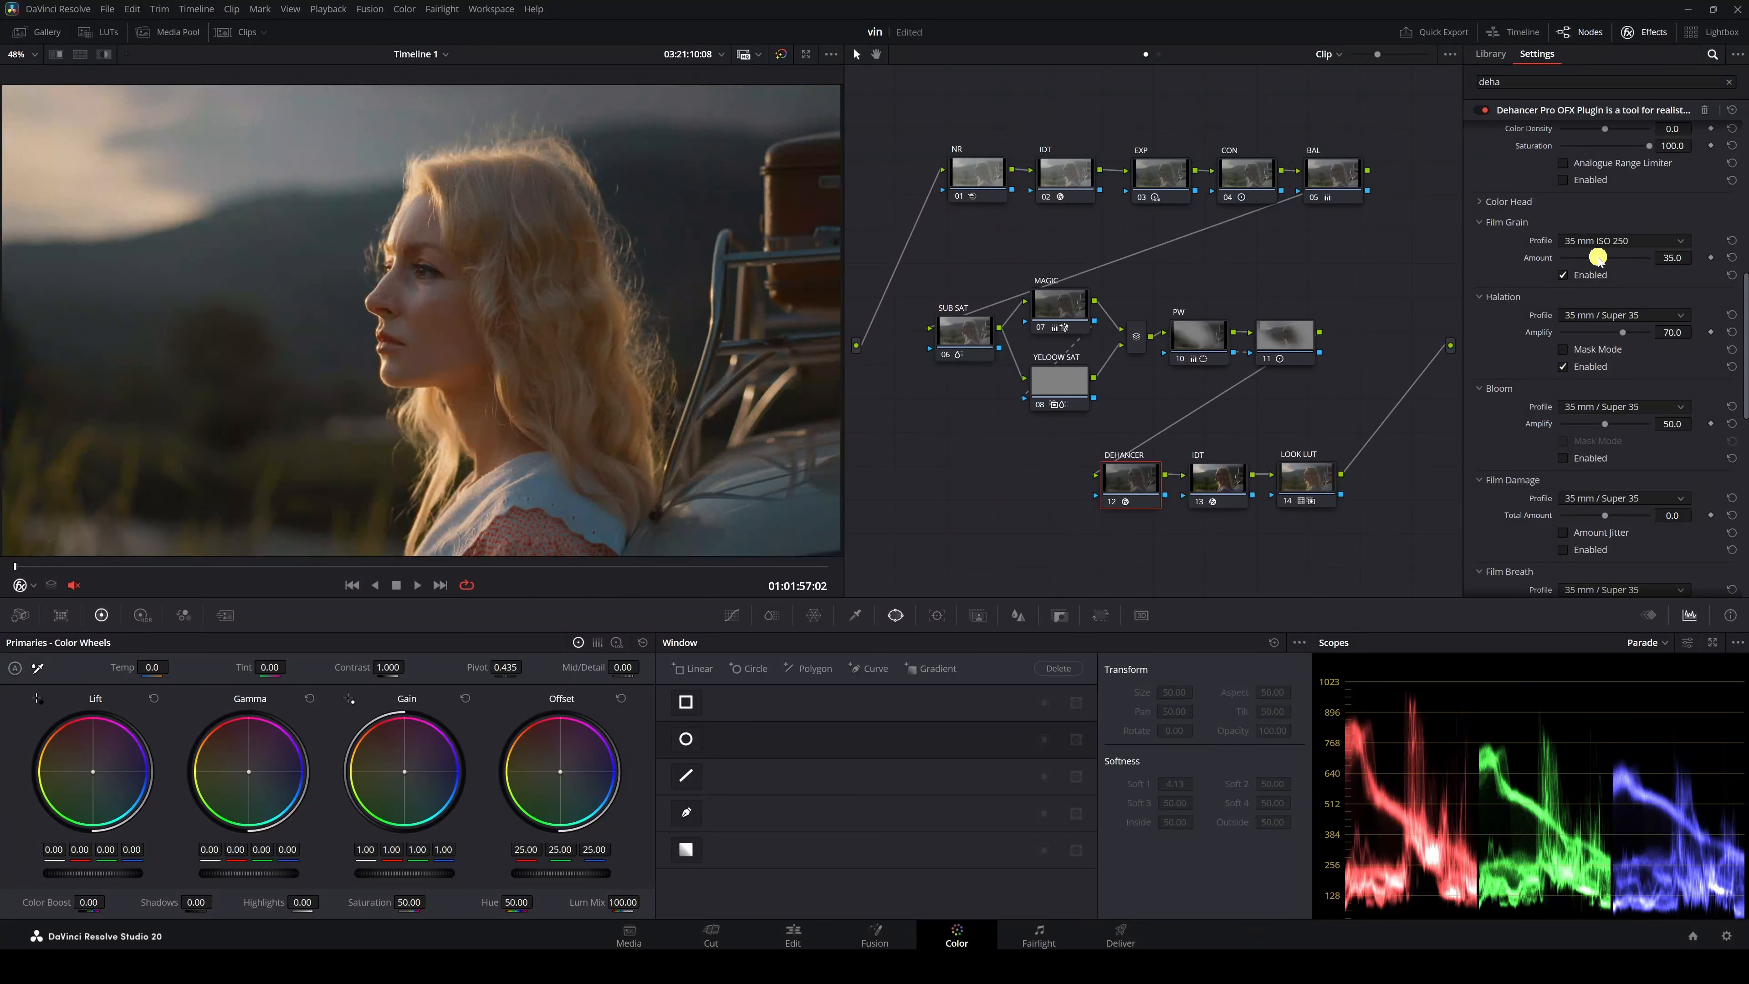
Step: Raise the Film Grain amount to 39.5 and check the grain across the image at close range
left_click_drag(1592, 259, 1596, 258)
scroll(206, 331, "up", 5)
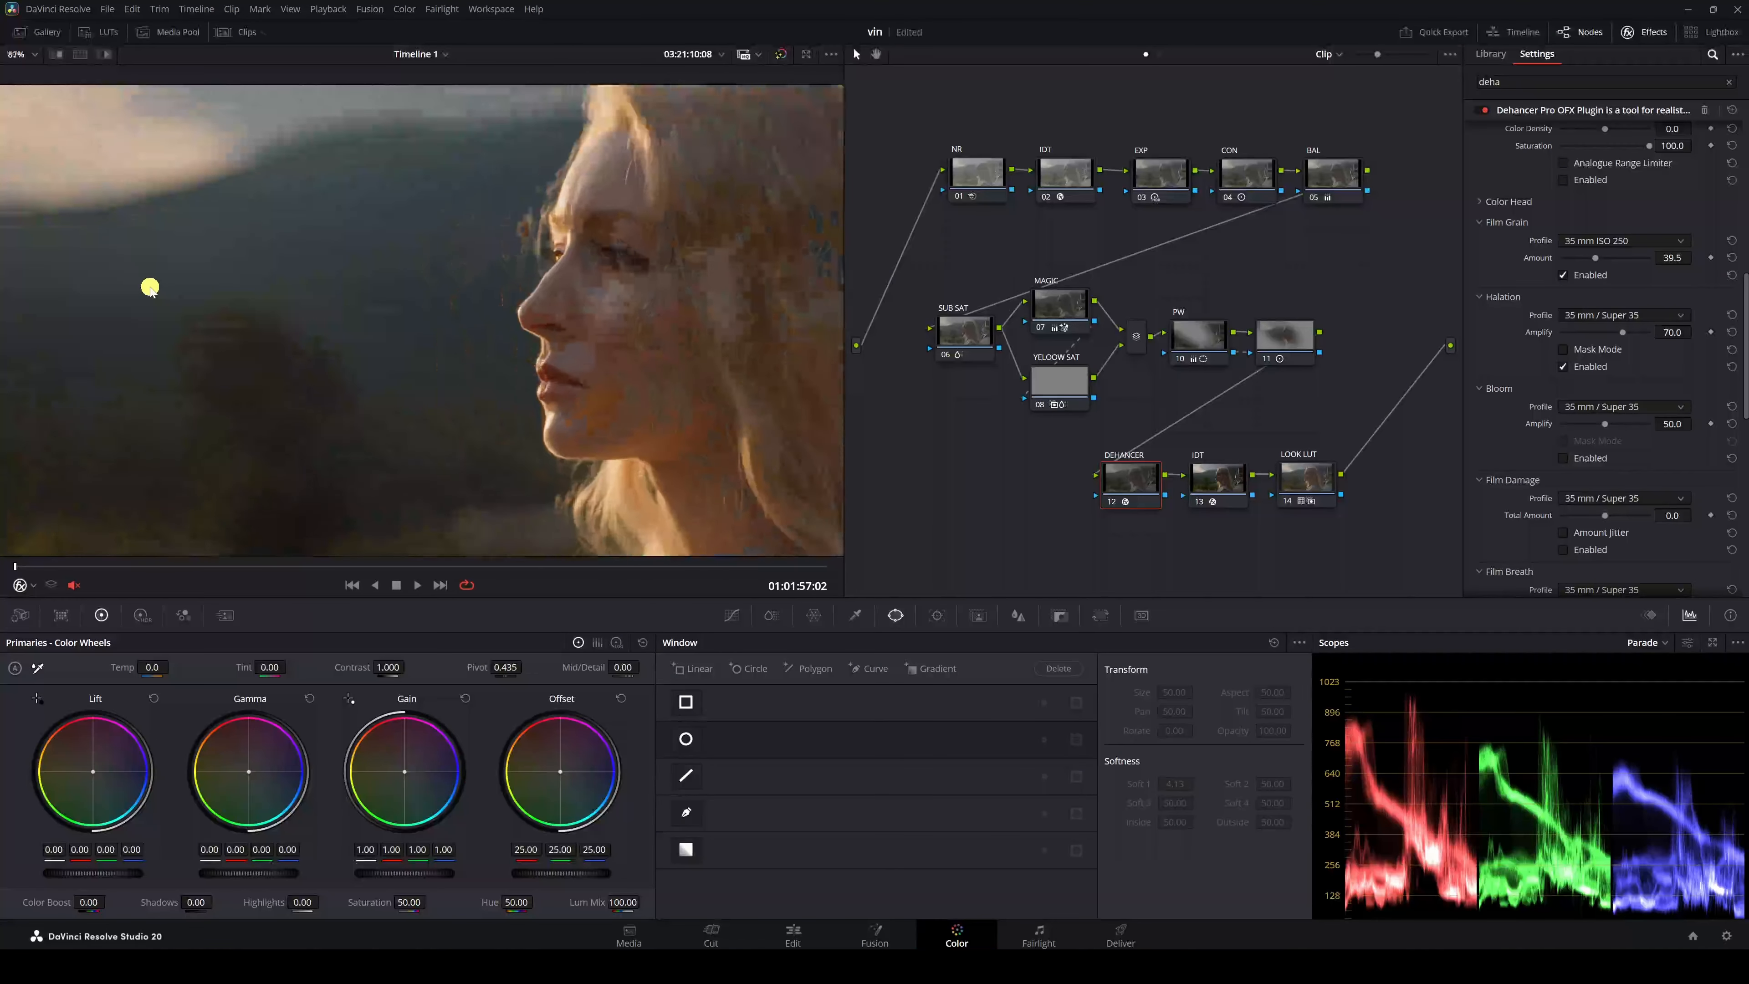
scroll(265, 317, "down", 3)
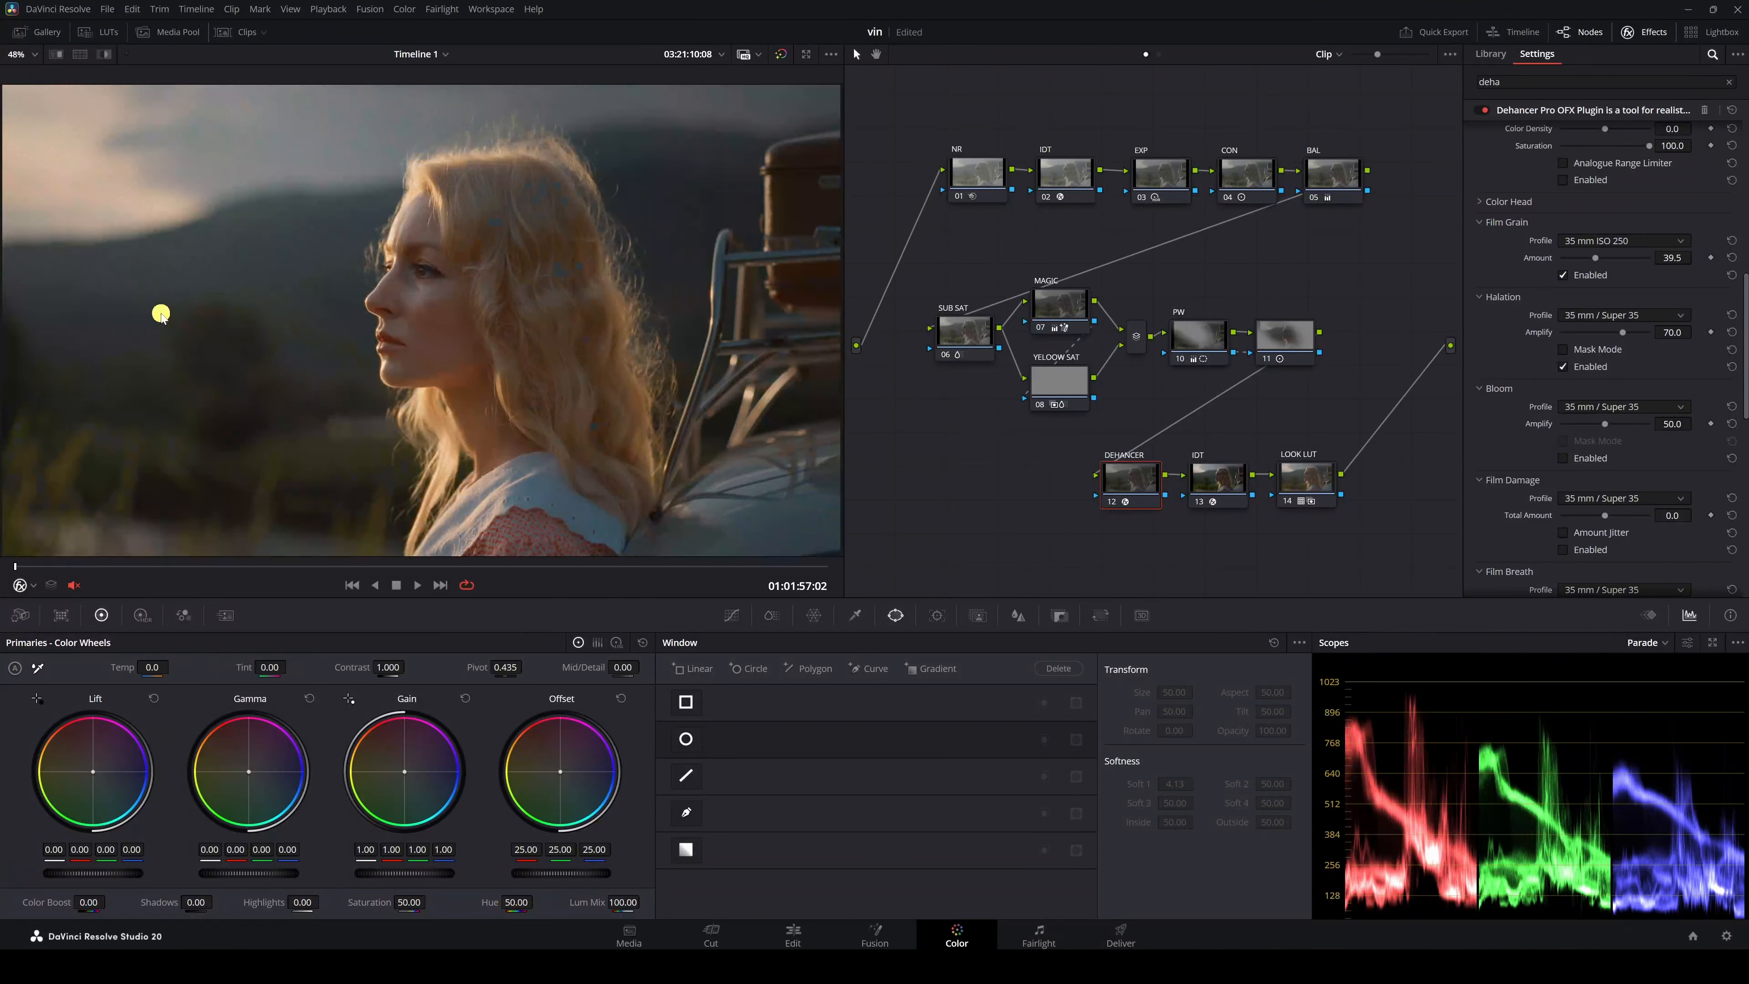
scroll(230, 296, "down", 1)
scroll(396, 329, "up", 4)
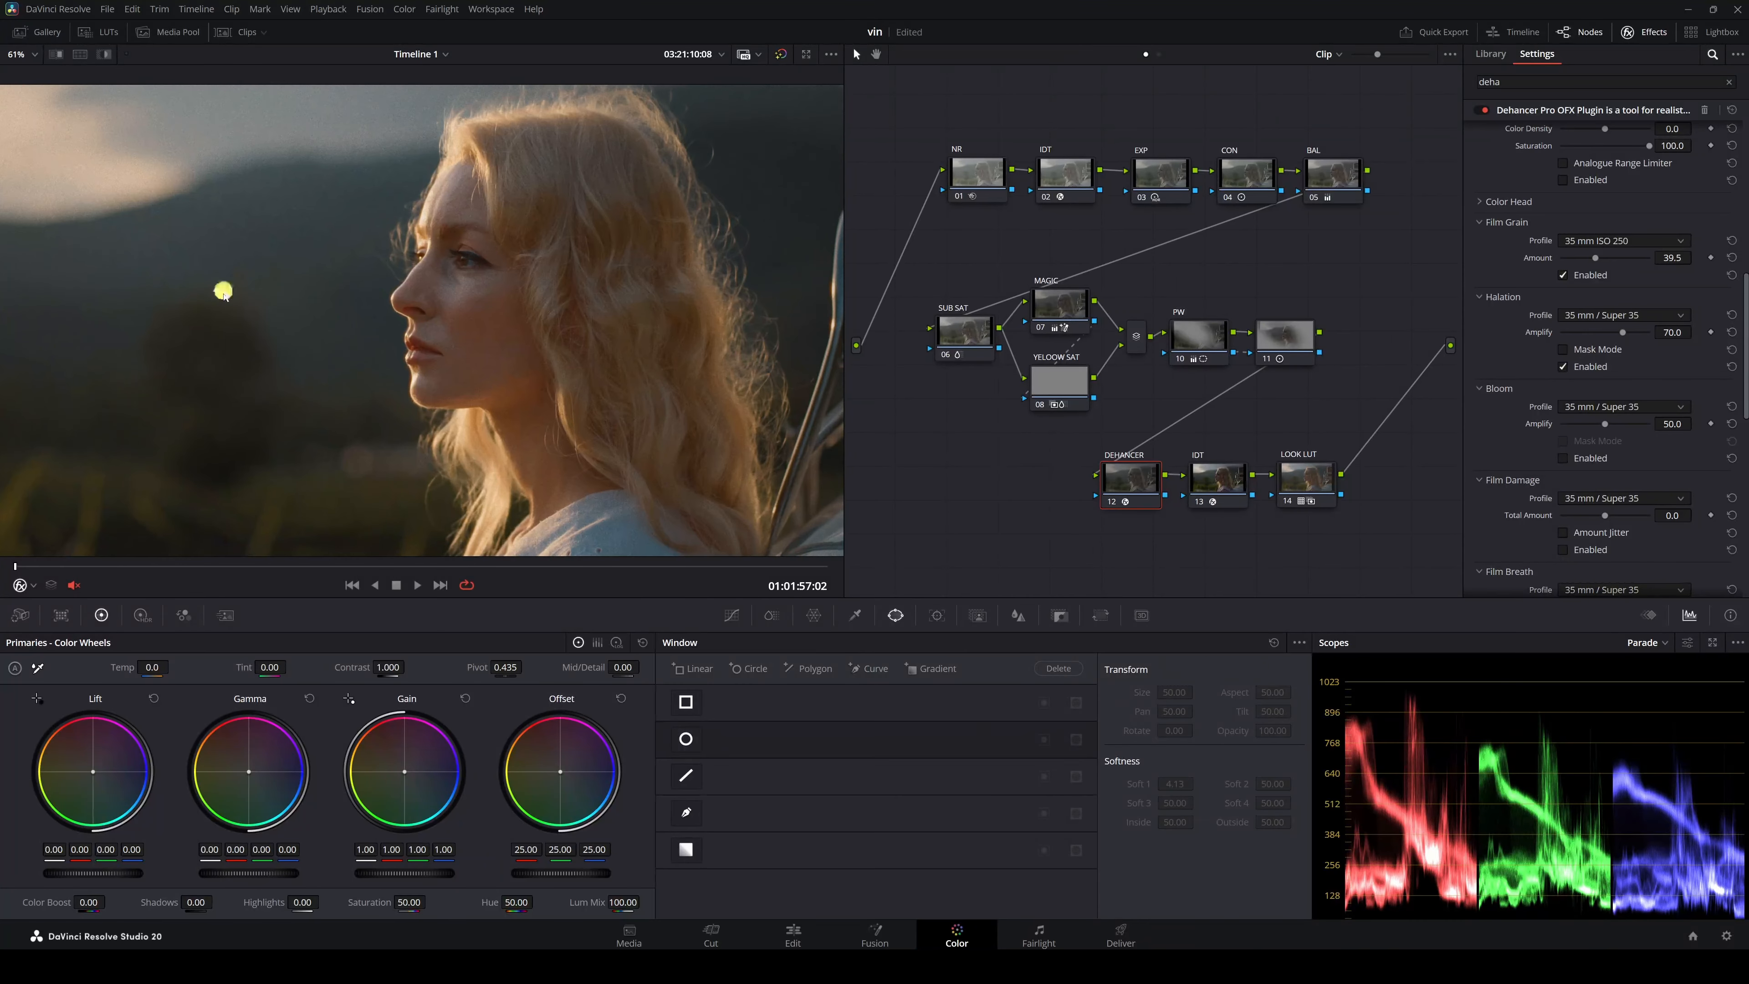
scroll(400, 312, "up", 1)
left_click_drag(695, 428, 502, 261)
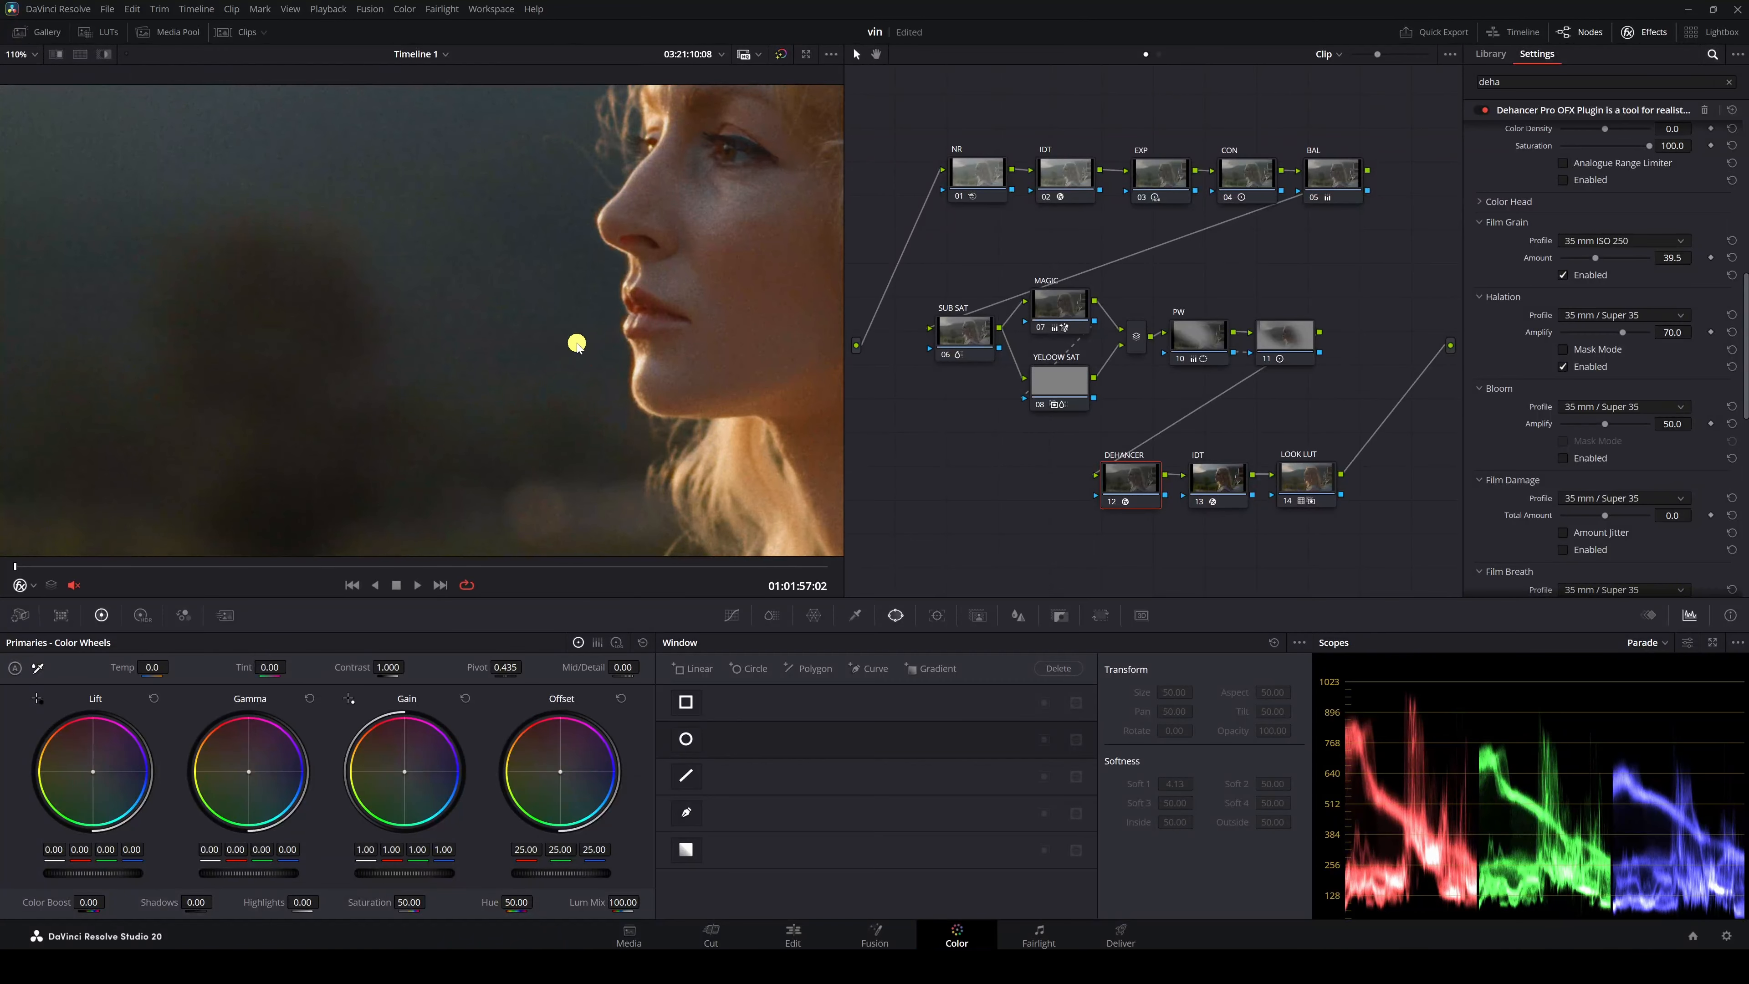
key("shift+z")
Step: Enable Dehancer's Film Compression and compare the bright sky up close with it off and on
scroll(1669, 202, "up", 10)
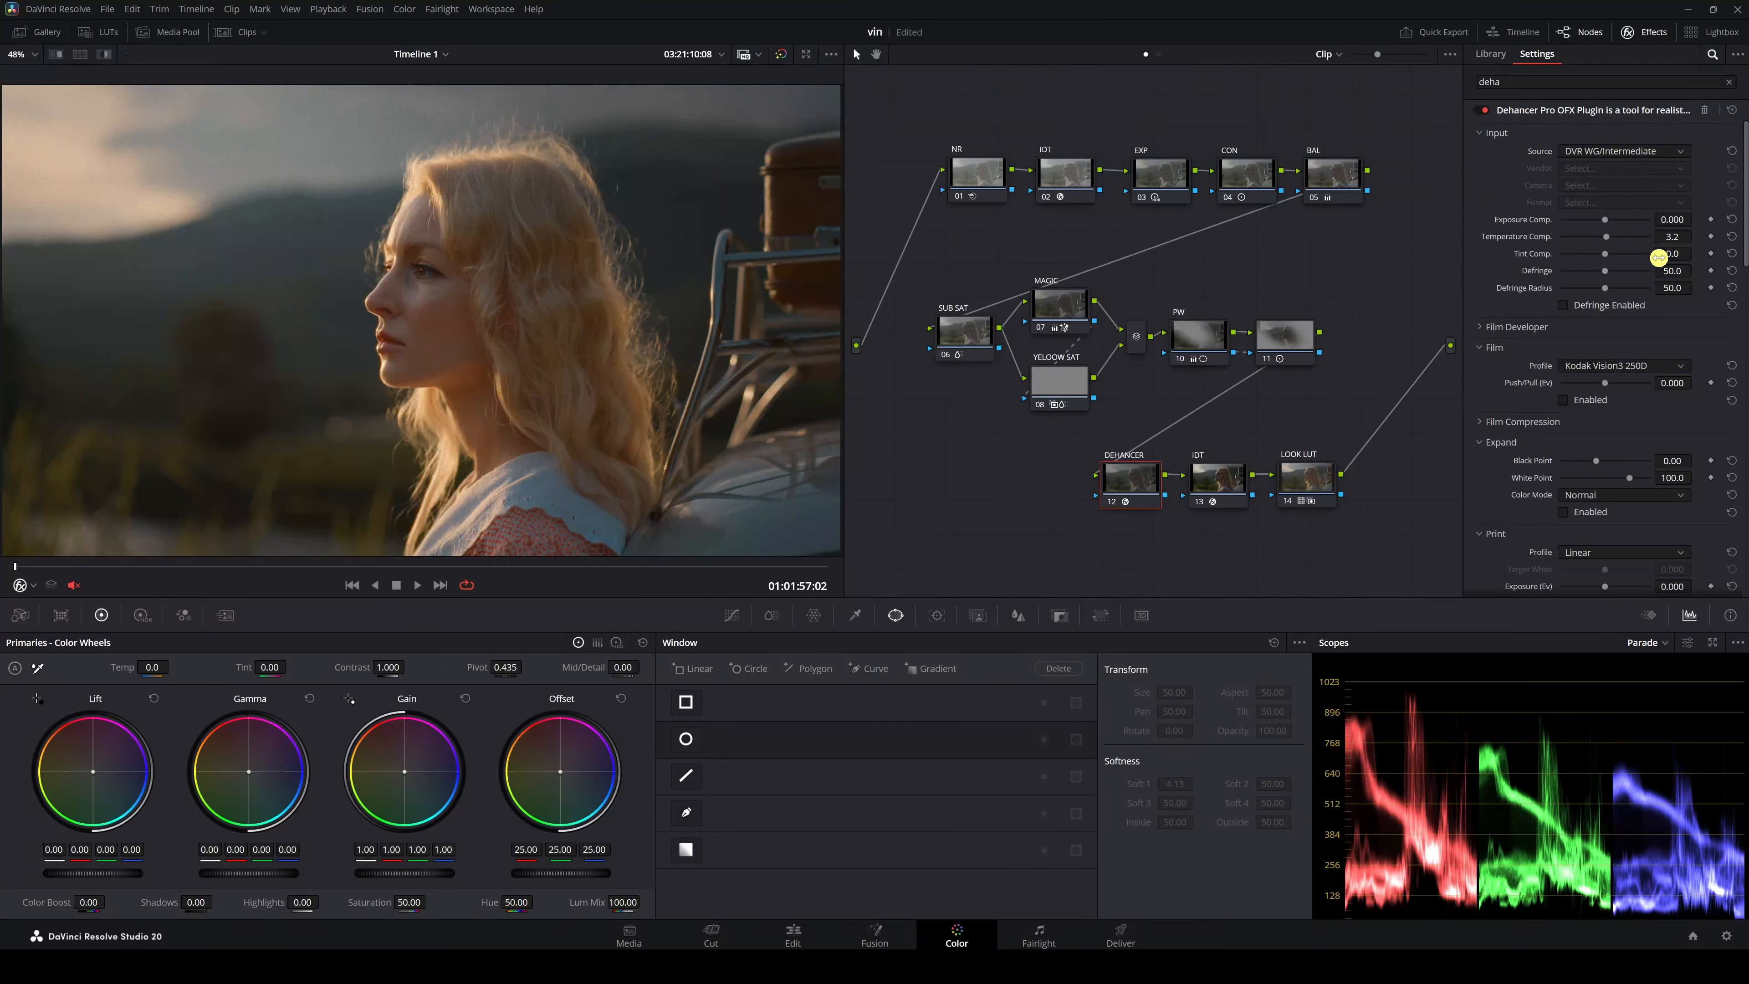
left_click(1515, 422)
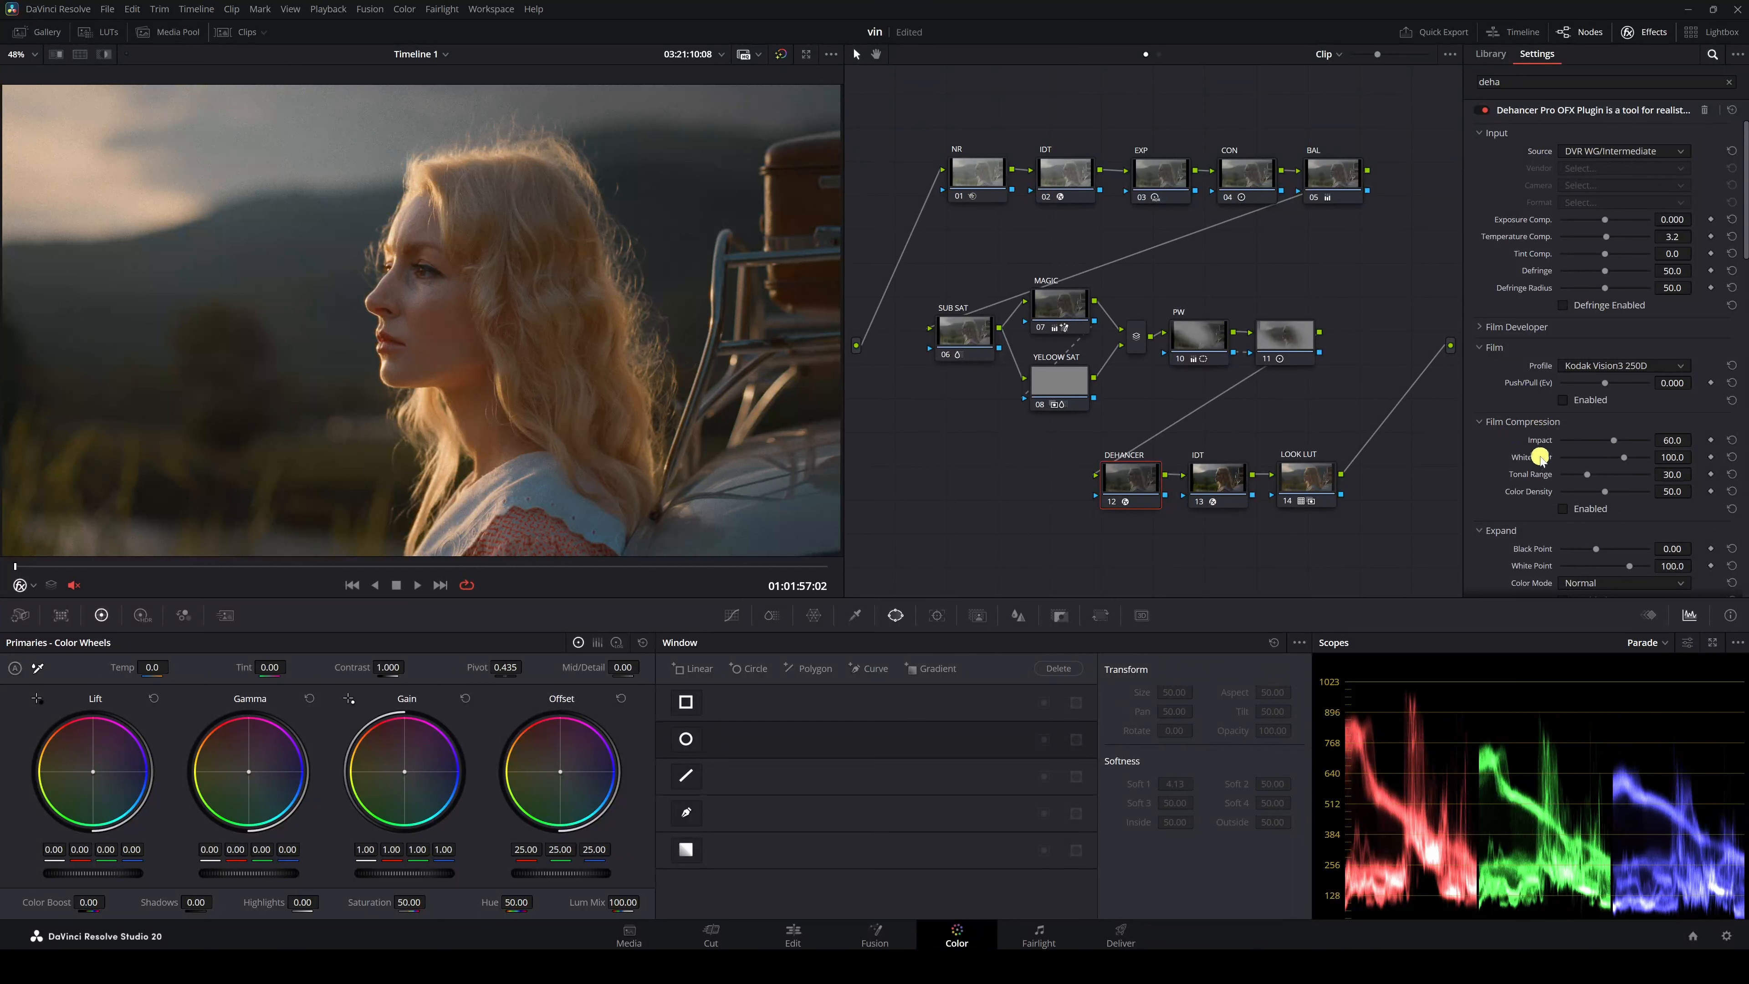
left_click(1563, 509)
left_click(1564, 509)
left_click(1564, 510)
scroll(402, 274, "down", 2)
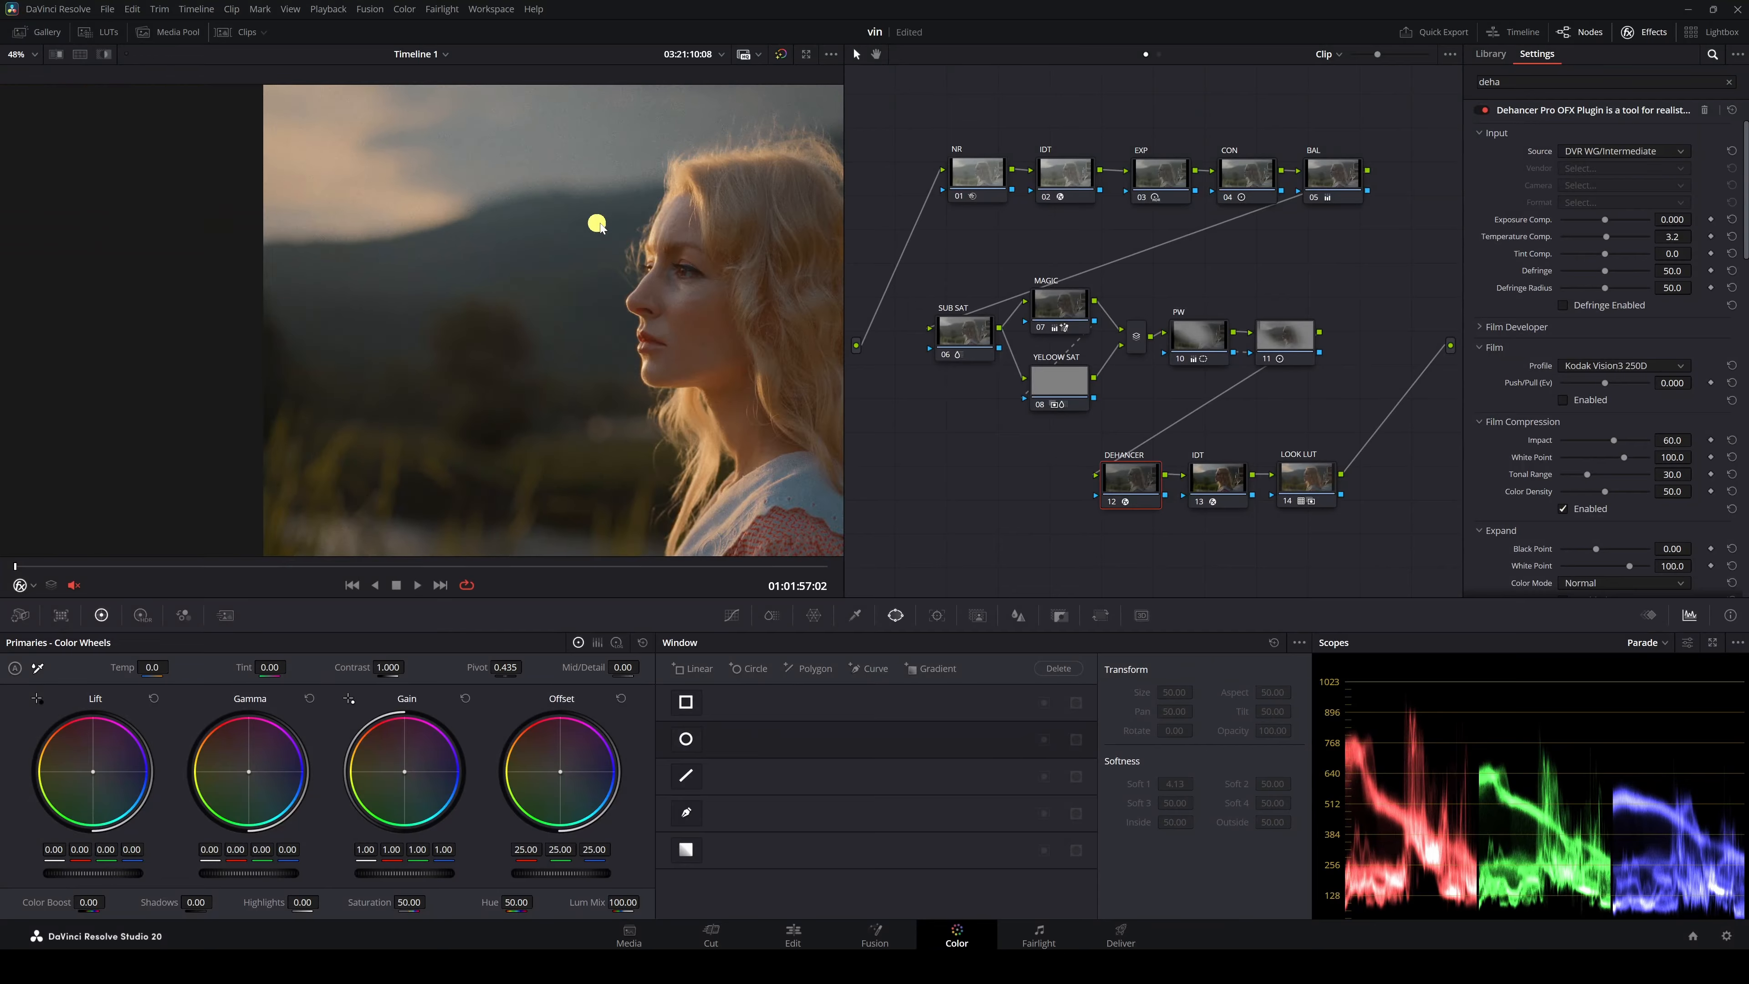
scroll(519, 148, "up", 5)
scroll(383, 215, "up", 3)
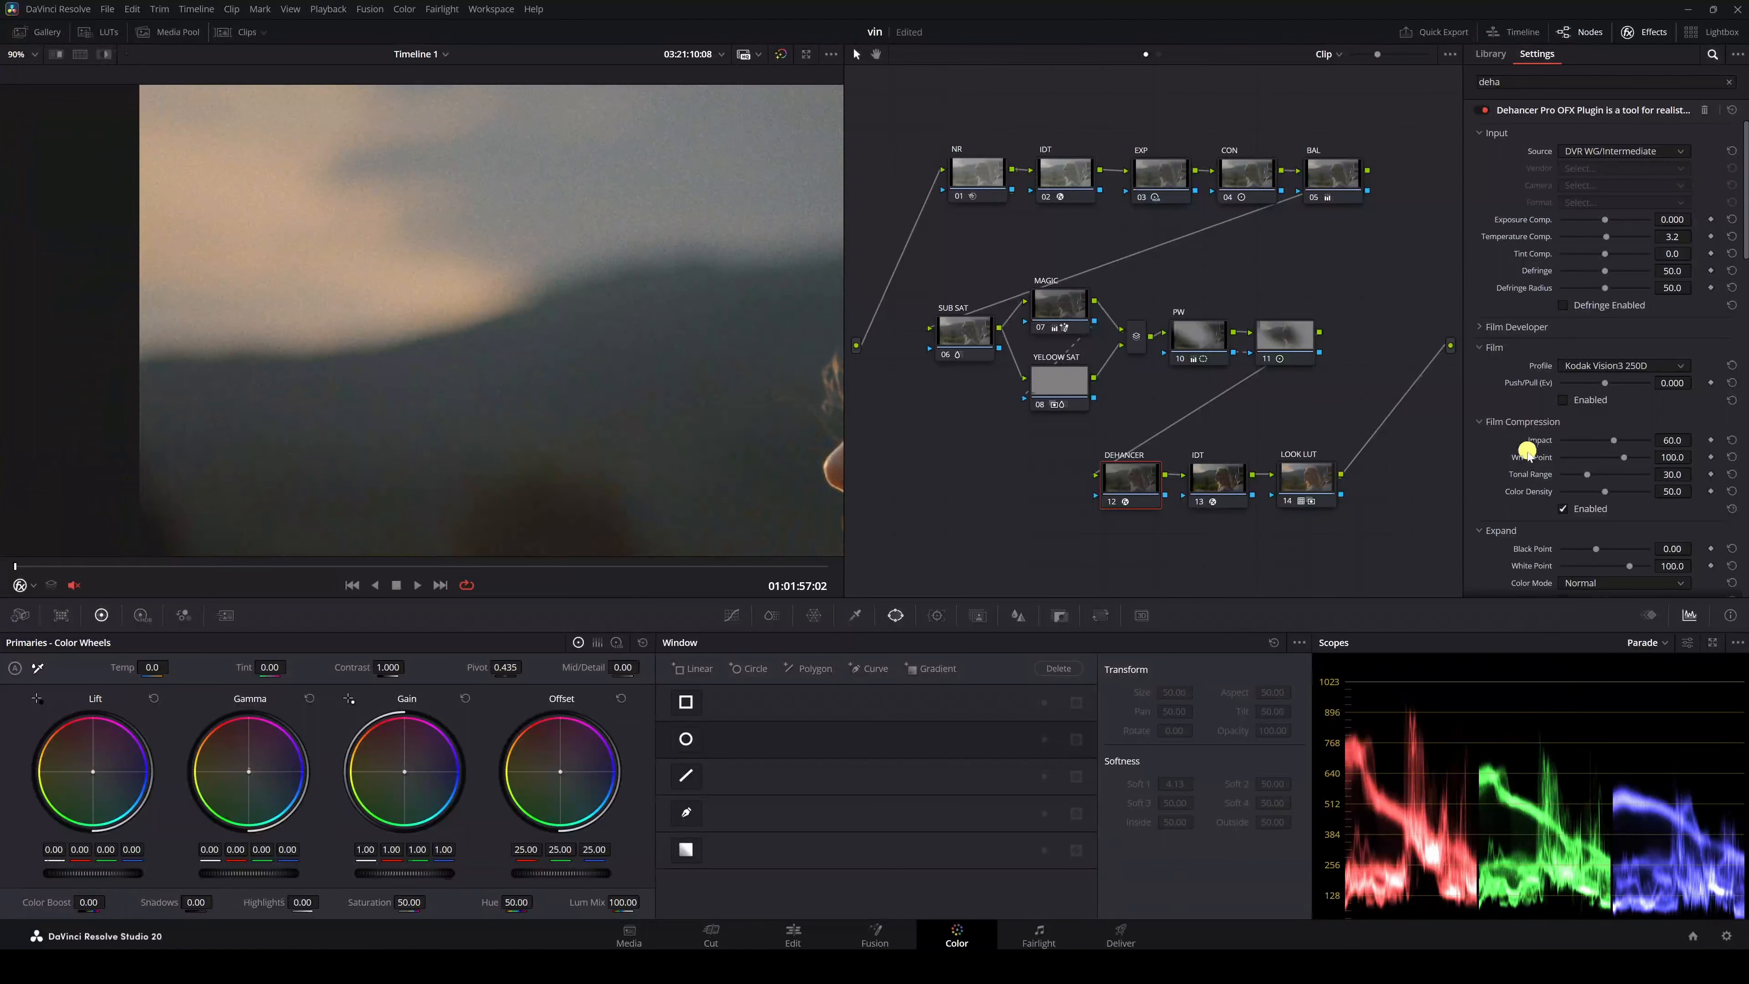
left_click(1563, 509)
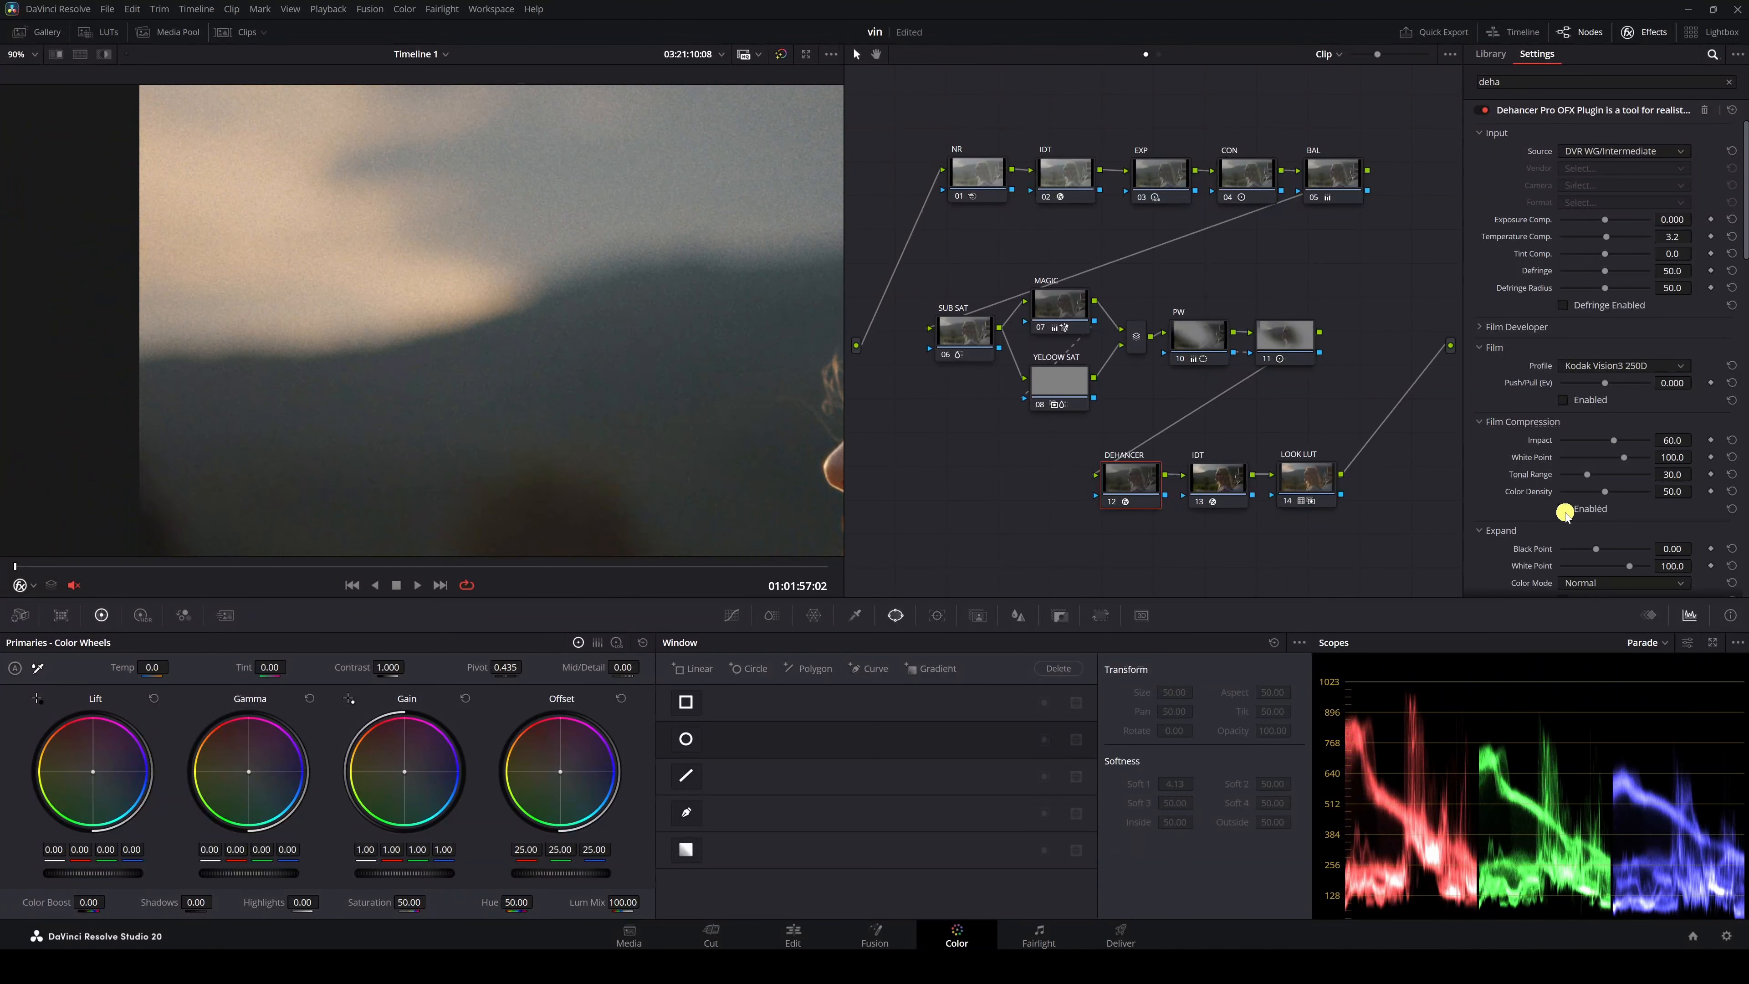
left_click(1563, 509)
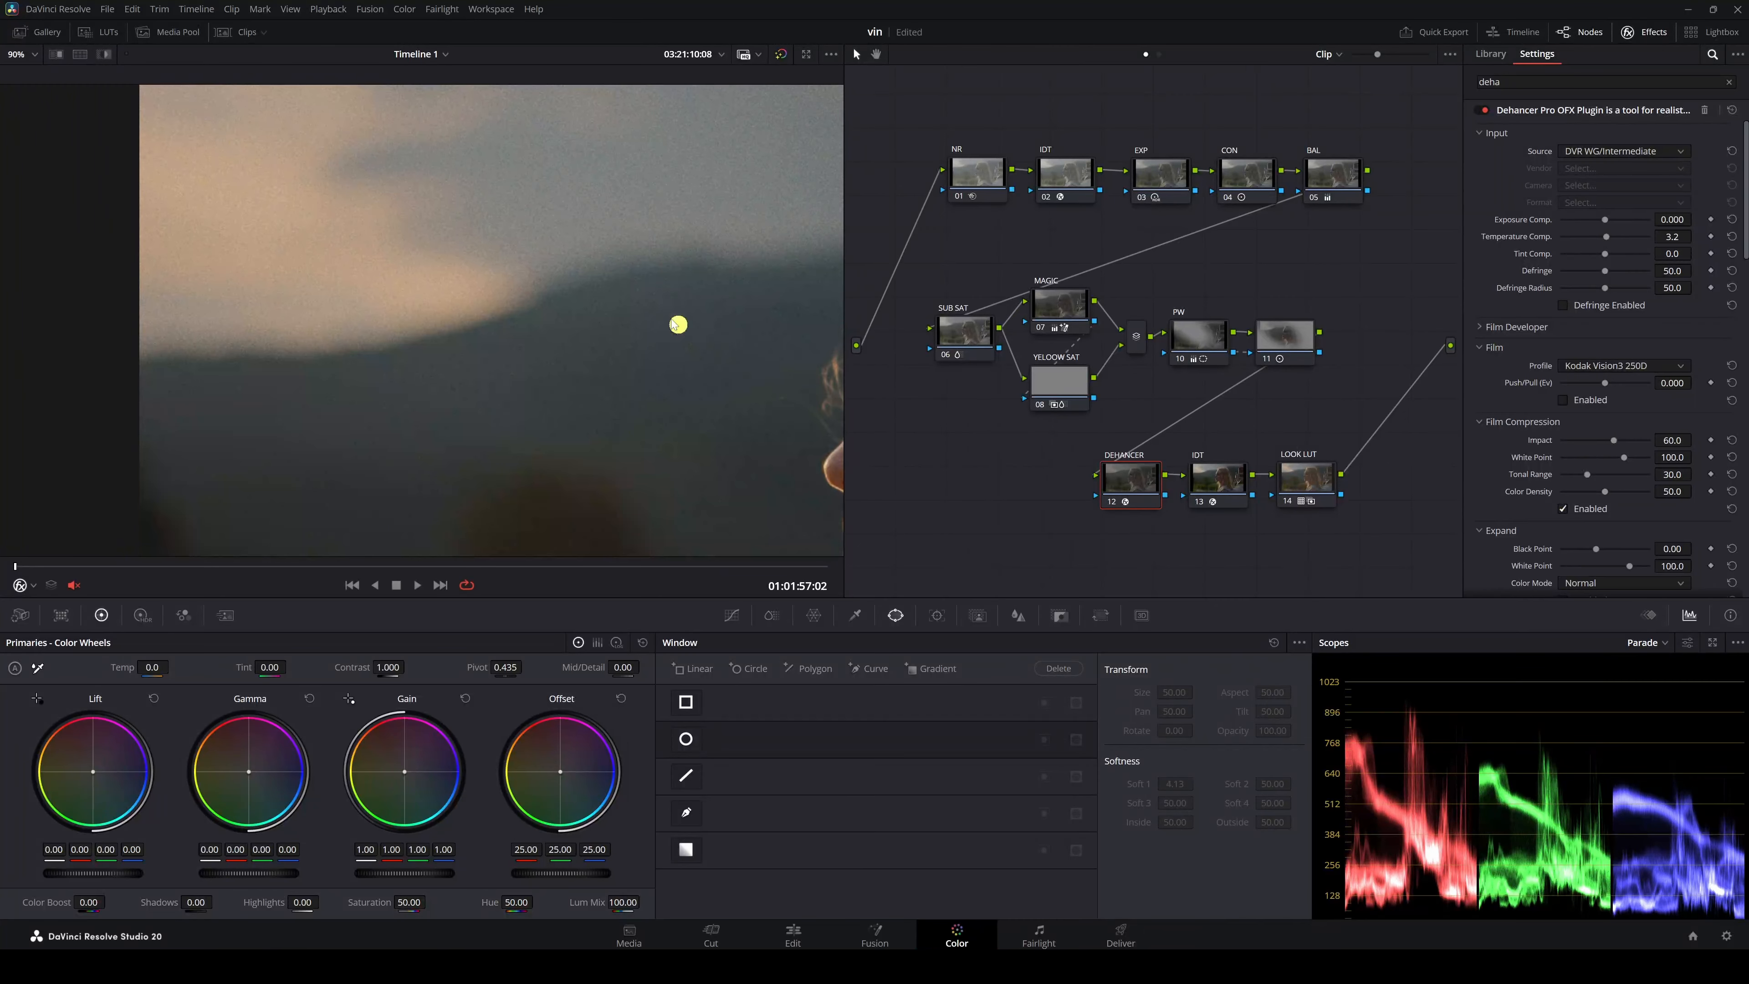
Step: Compare the full frame with the DEHANCER node off and on
key("shift+z")
key("ctrl+d")
key("ctrl+d")
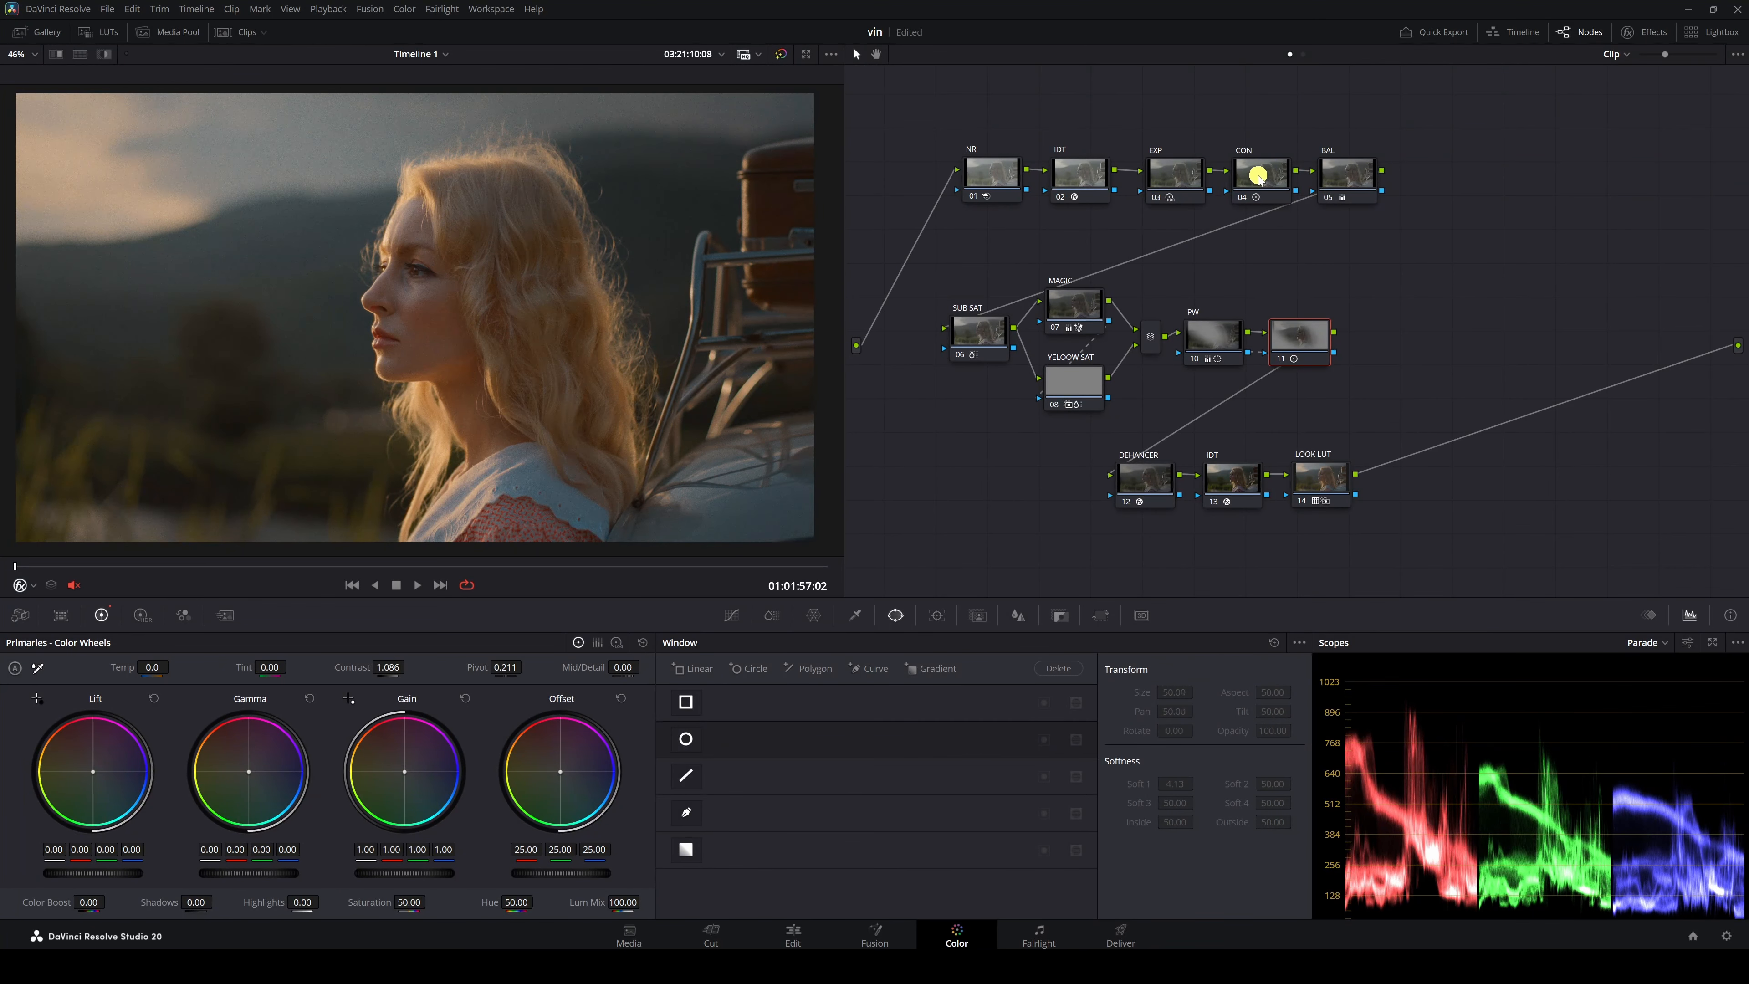
Step: Set the CON node's contrast to 1.140 and compare the image with all nodes disabled and enabled
left_click(1258, 177)
left_click_drag(390, 668, 396, 667)
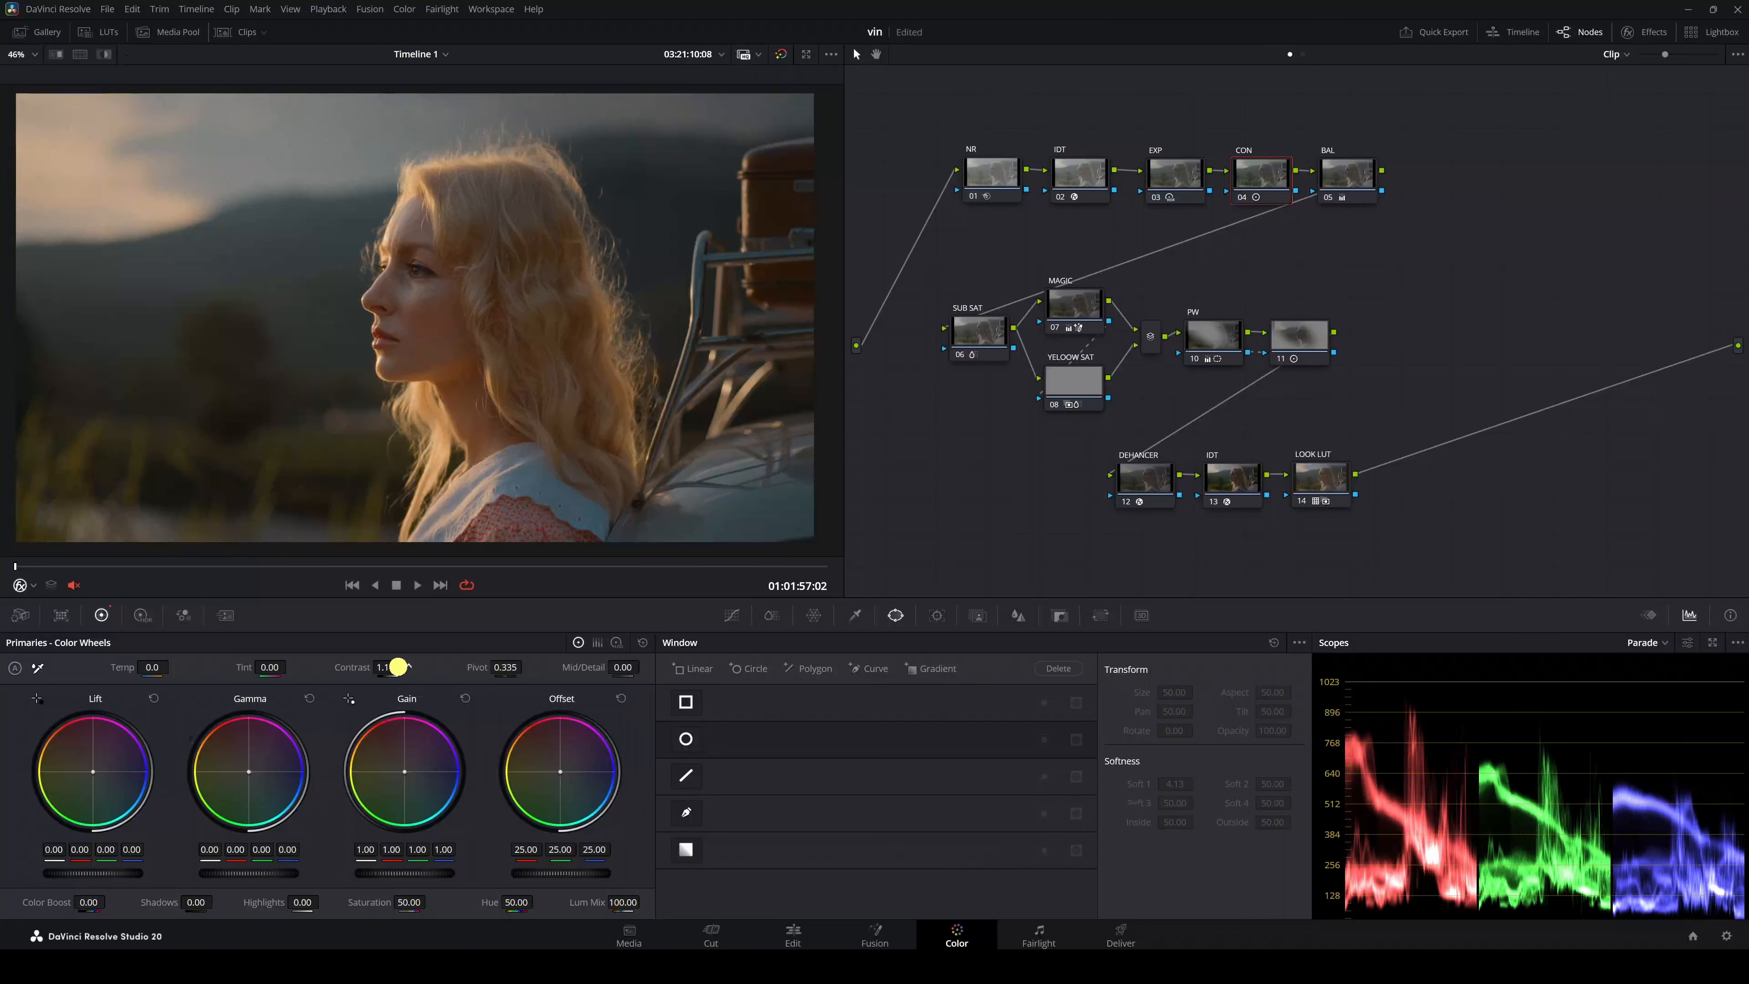
key("ctrl+d")
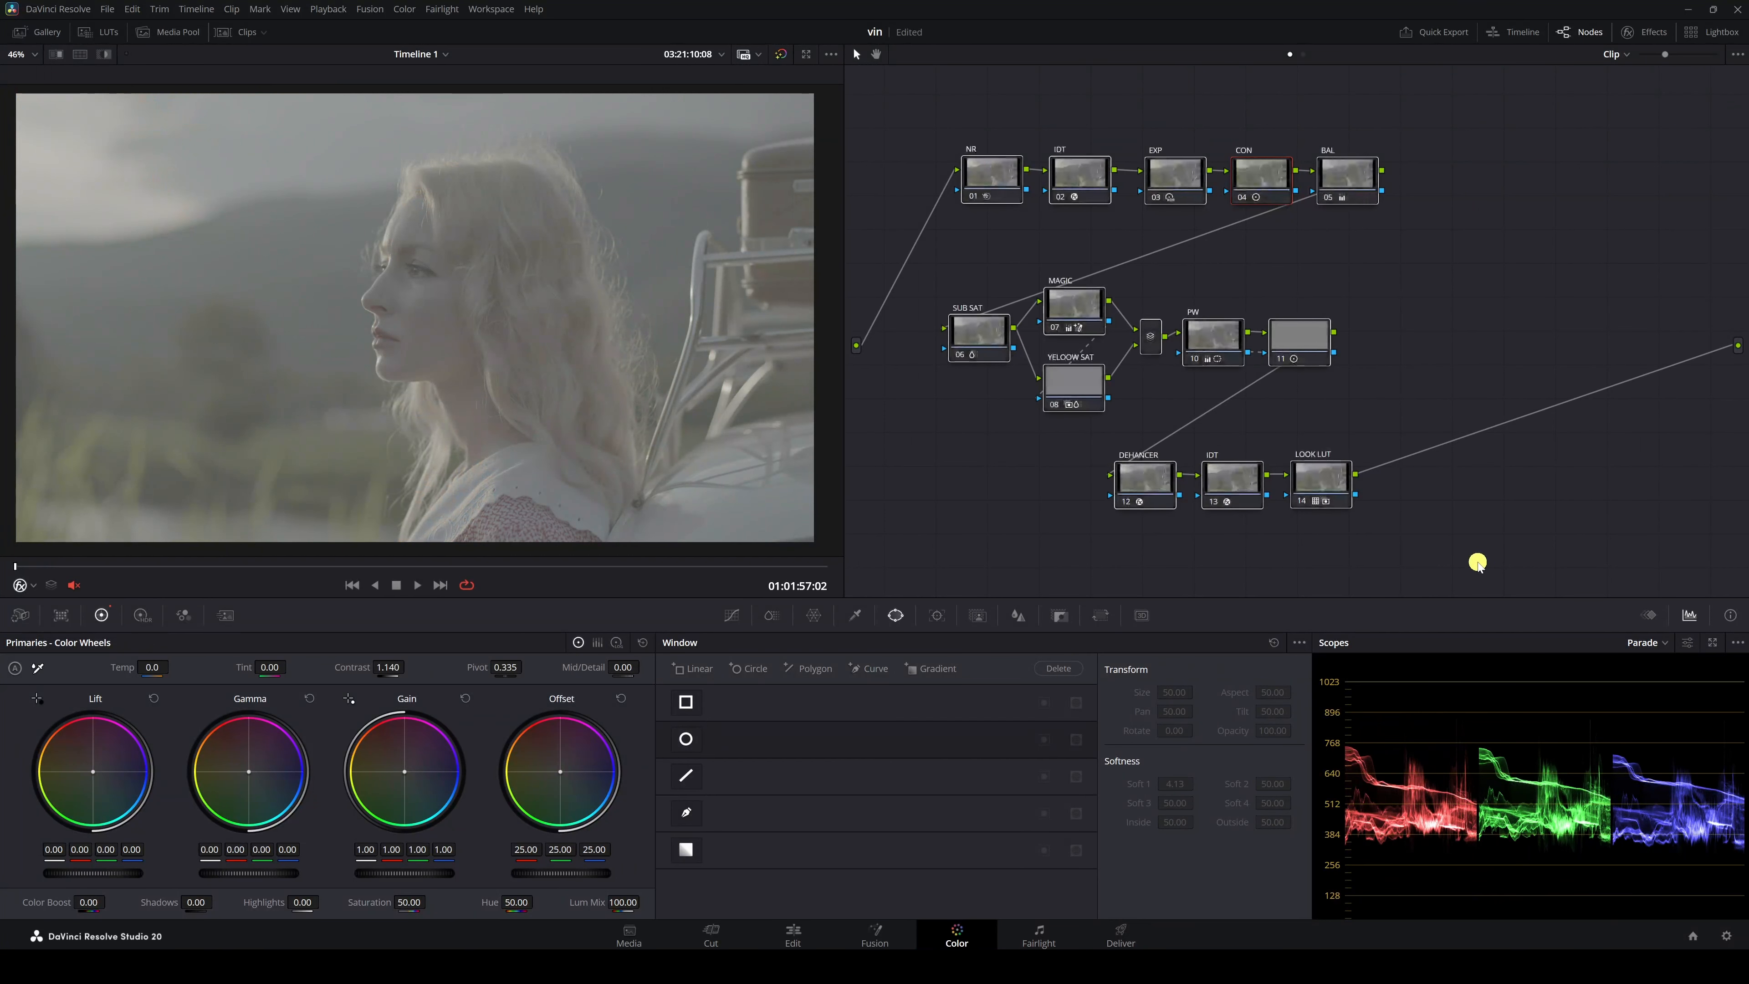
key("ctrl+d")
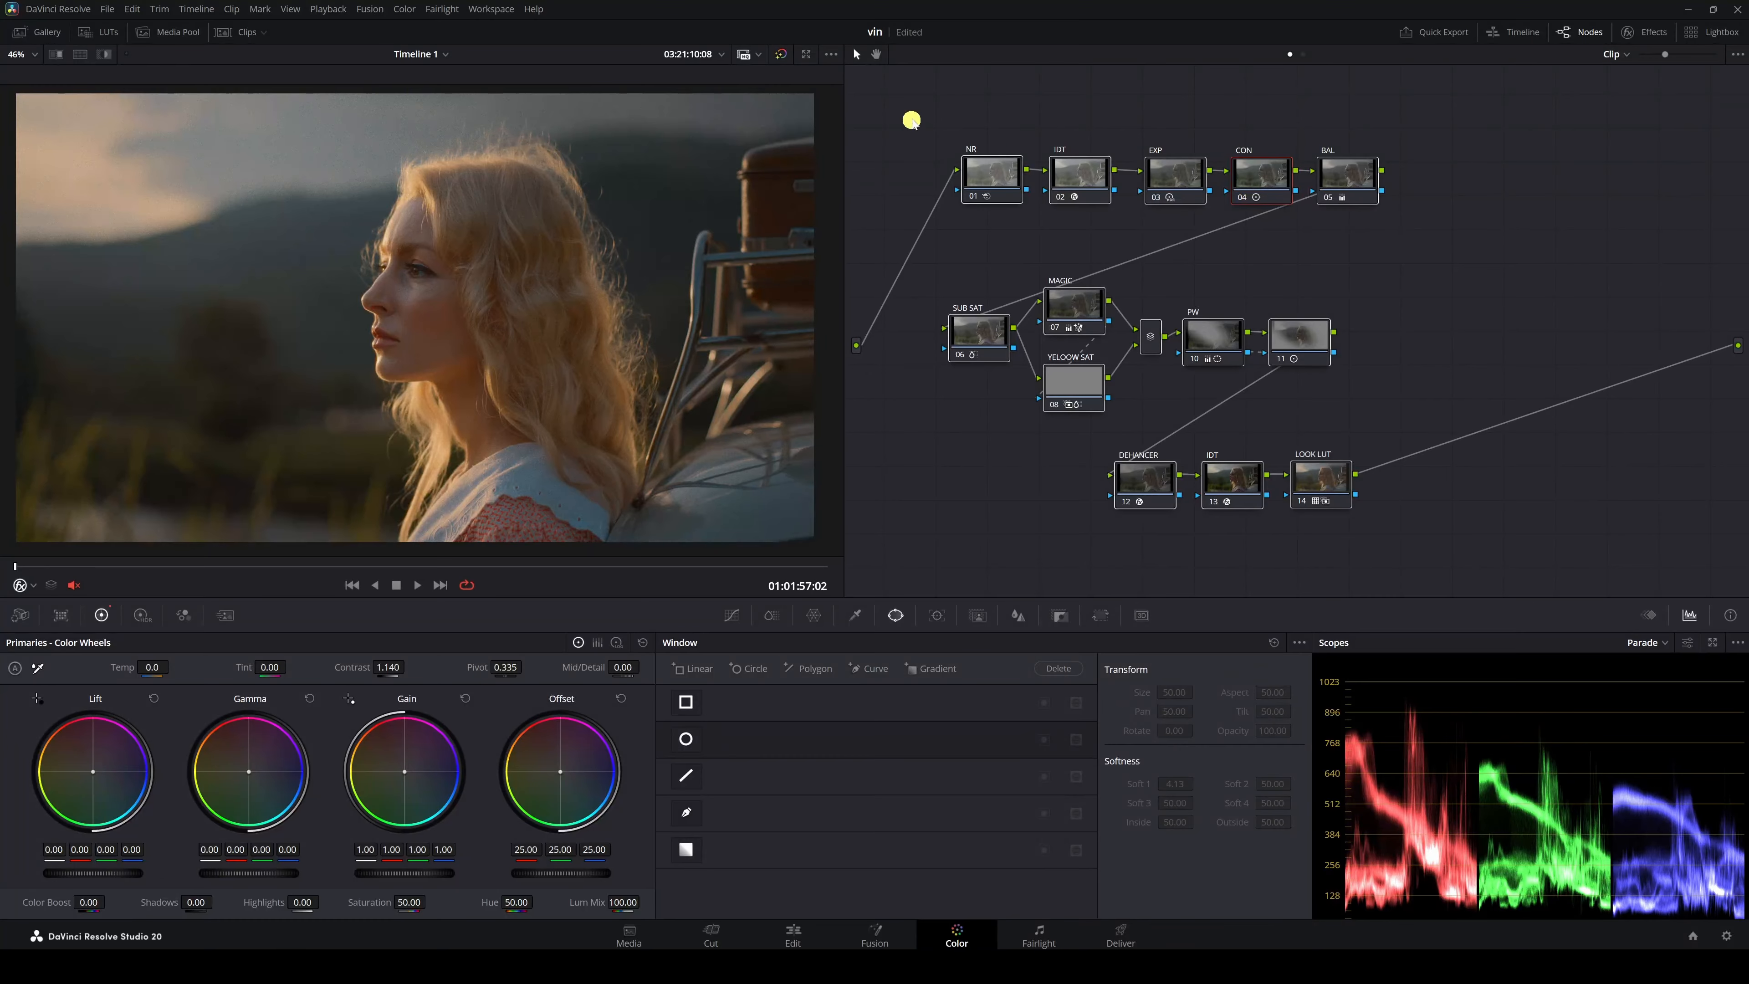
key("ctrl+d")
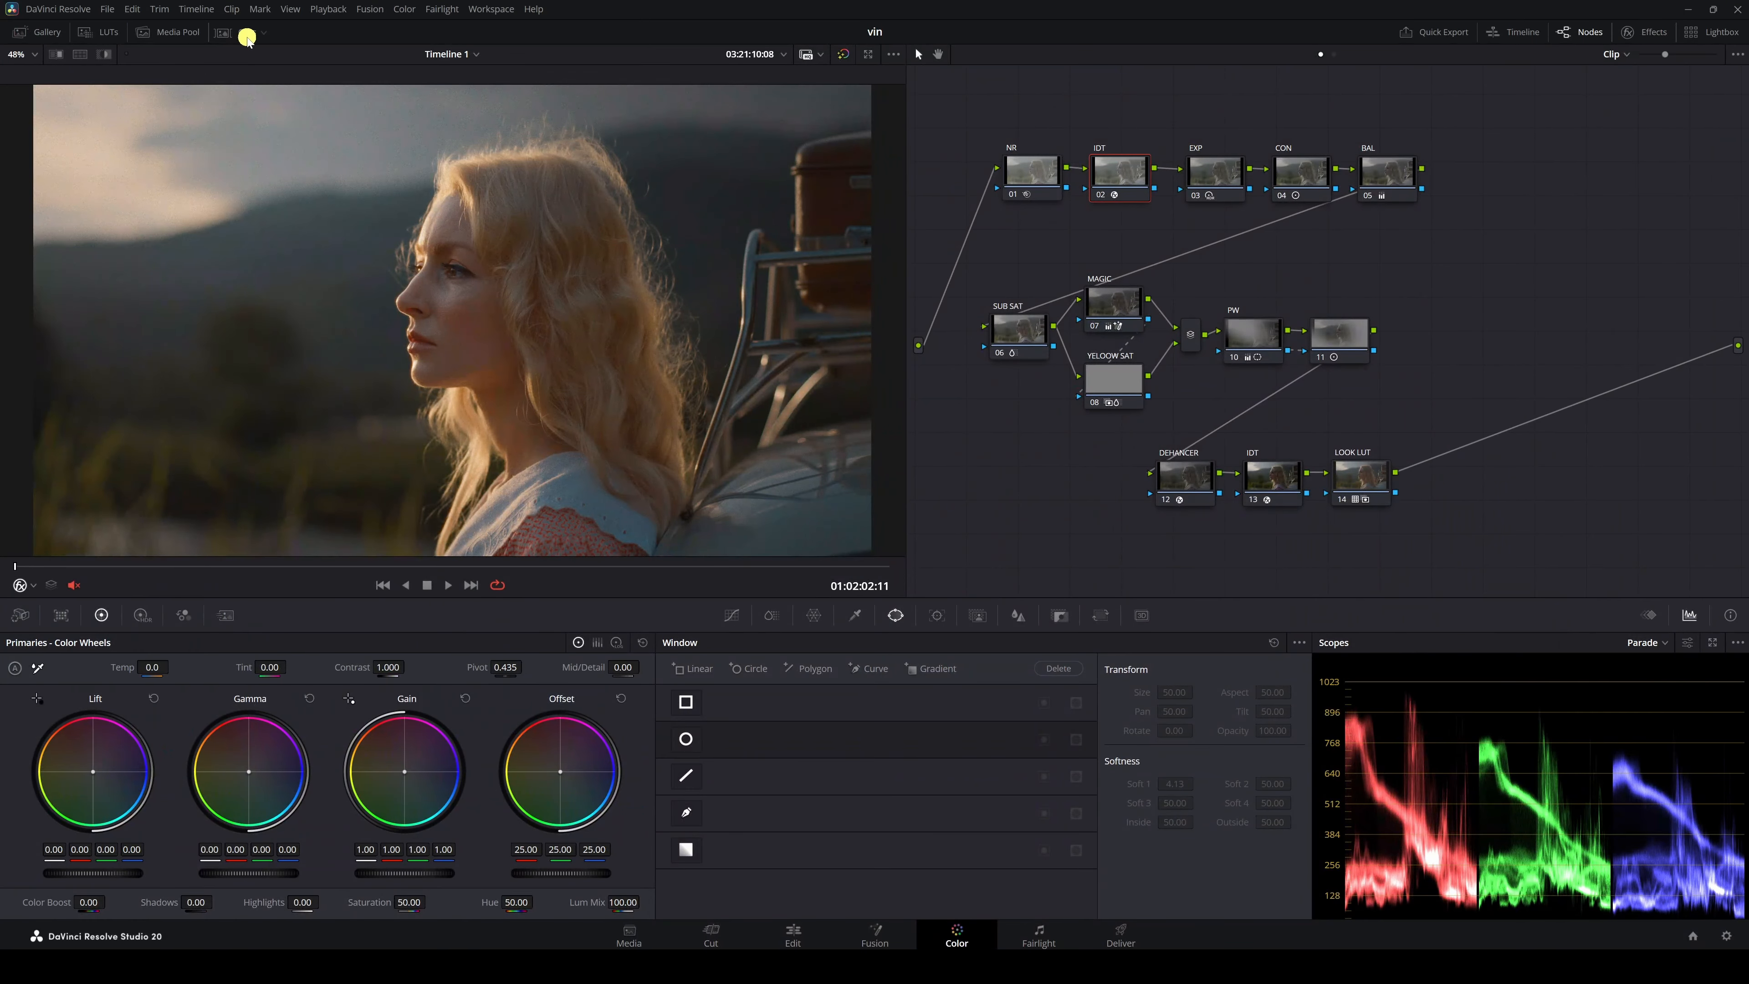
Step: Show the clip thumbnails, switch to clip 03 with the woman beside the blue car, and hide the thumbnails again
left_click(247, 36)
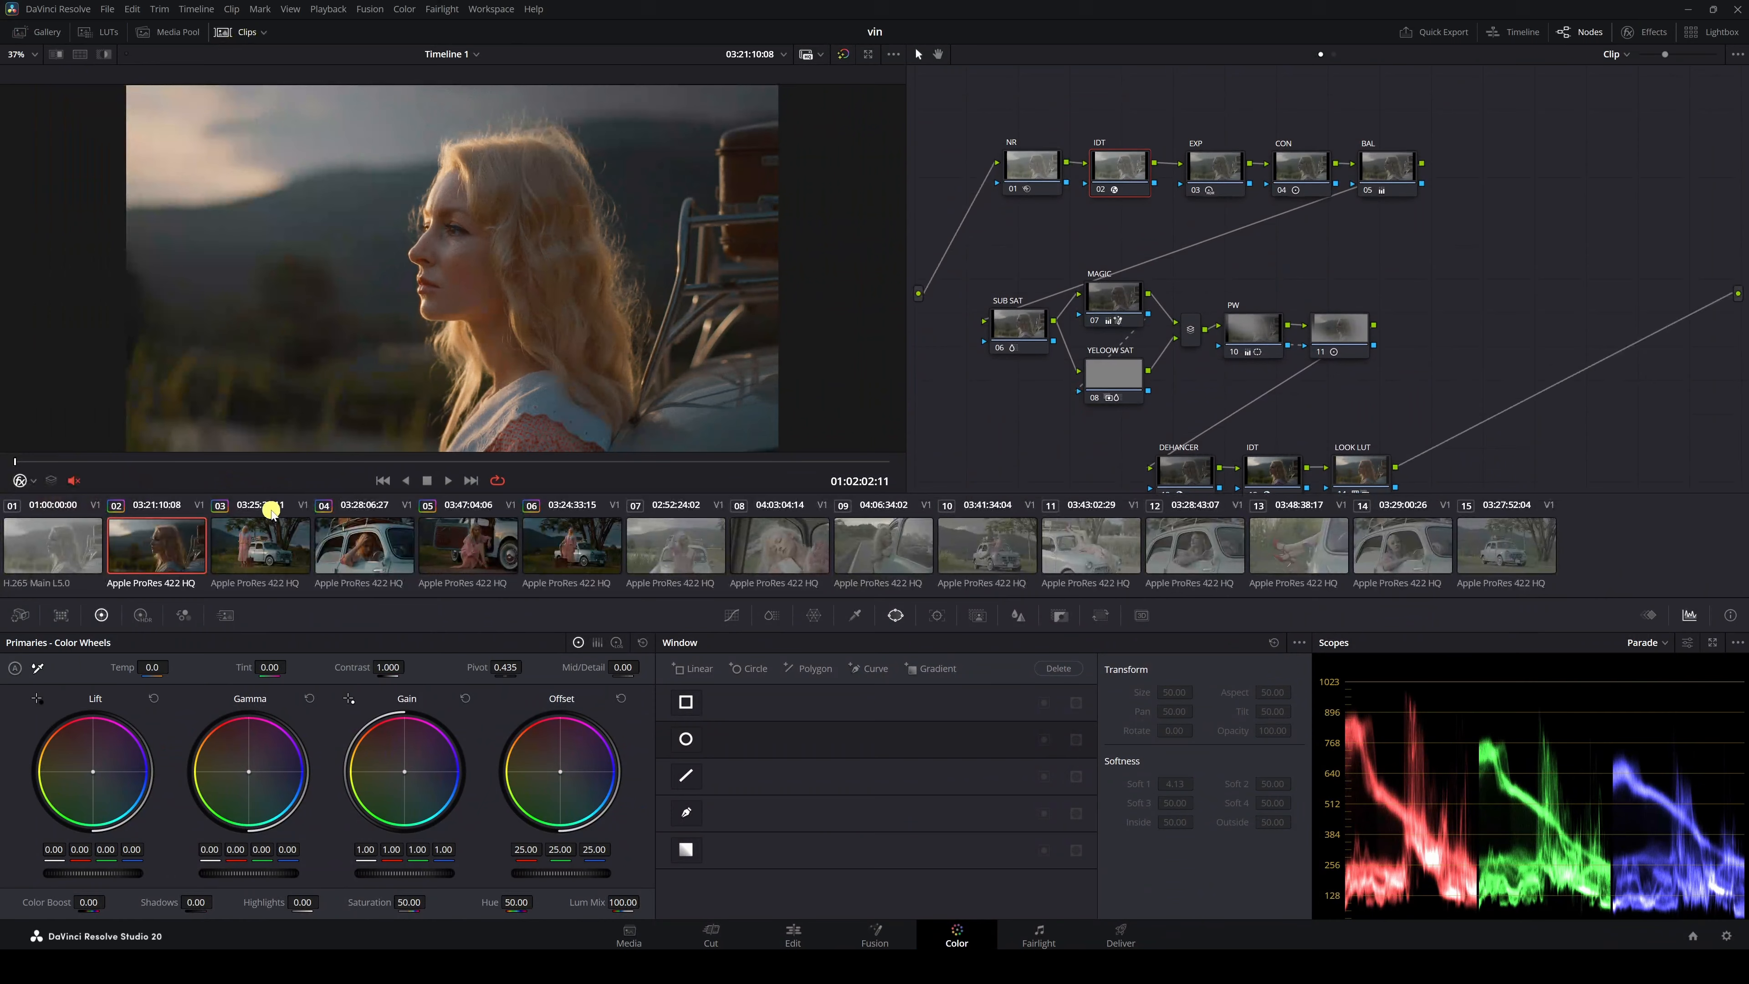
left_click(263, 552)
left_click(246, 31)
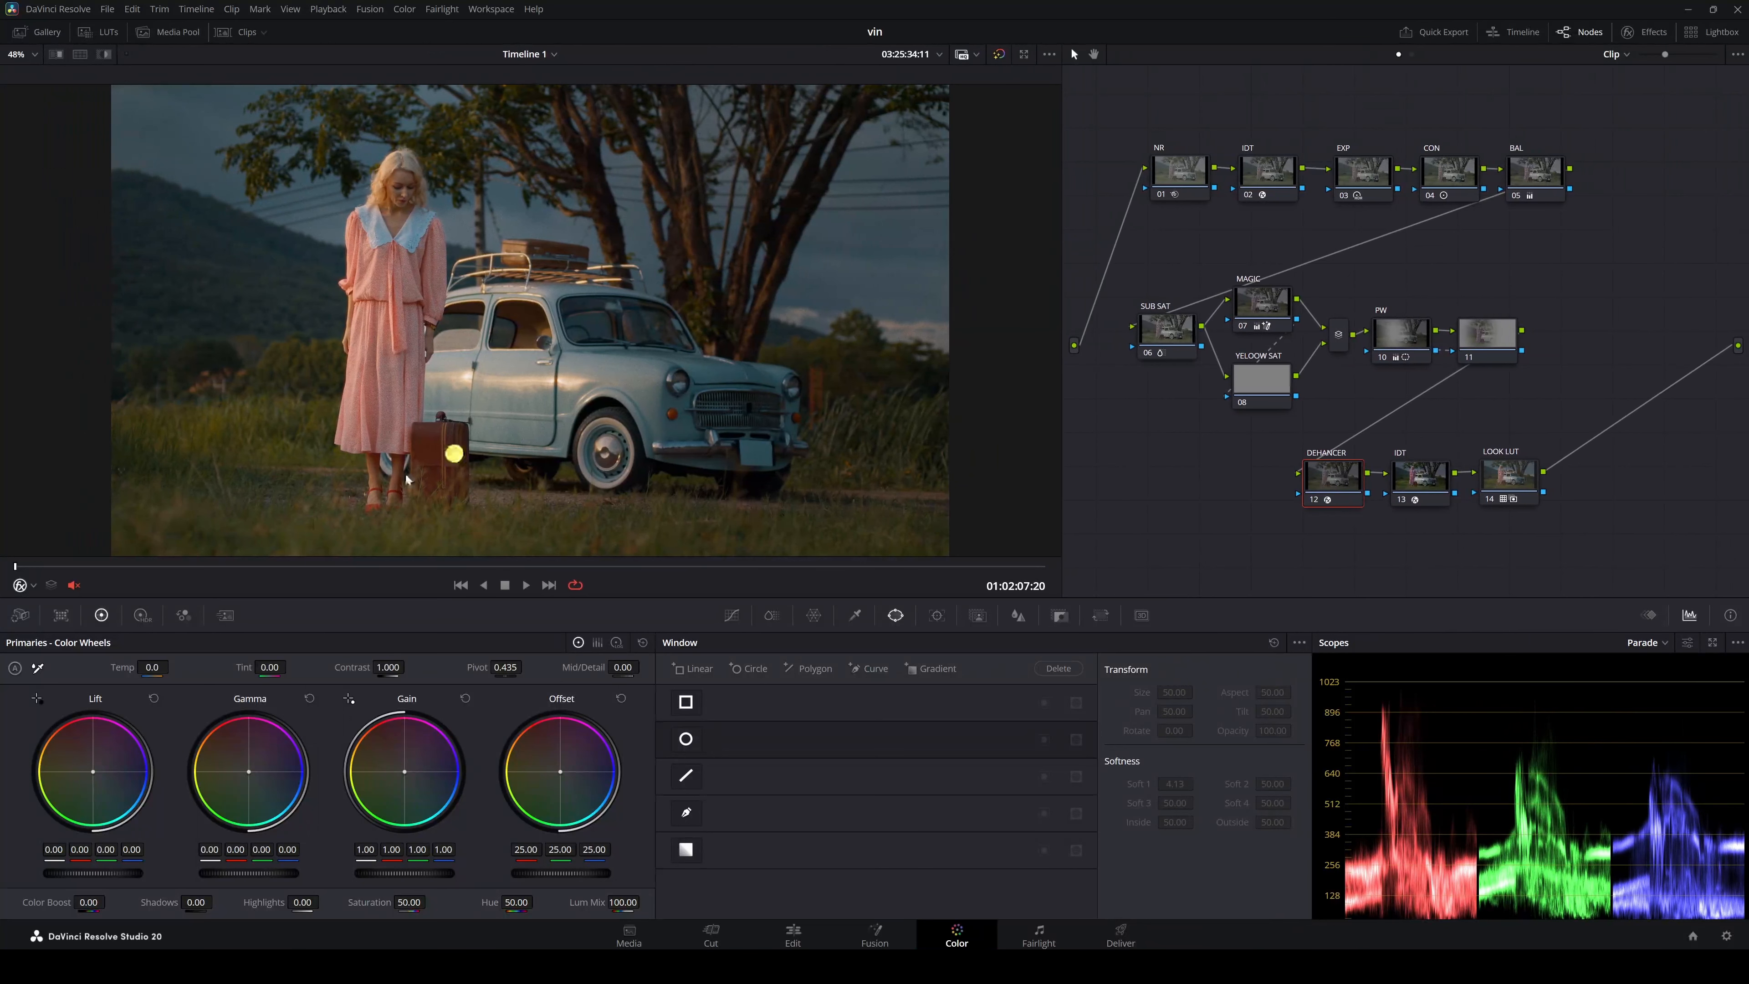
Step: Move to the frame at 01:02:12:03 and compare the image with the MAGIC node off and on
left_click_drag(23, 567, 295, 561)
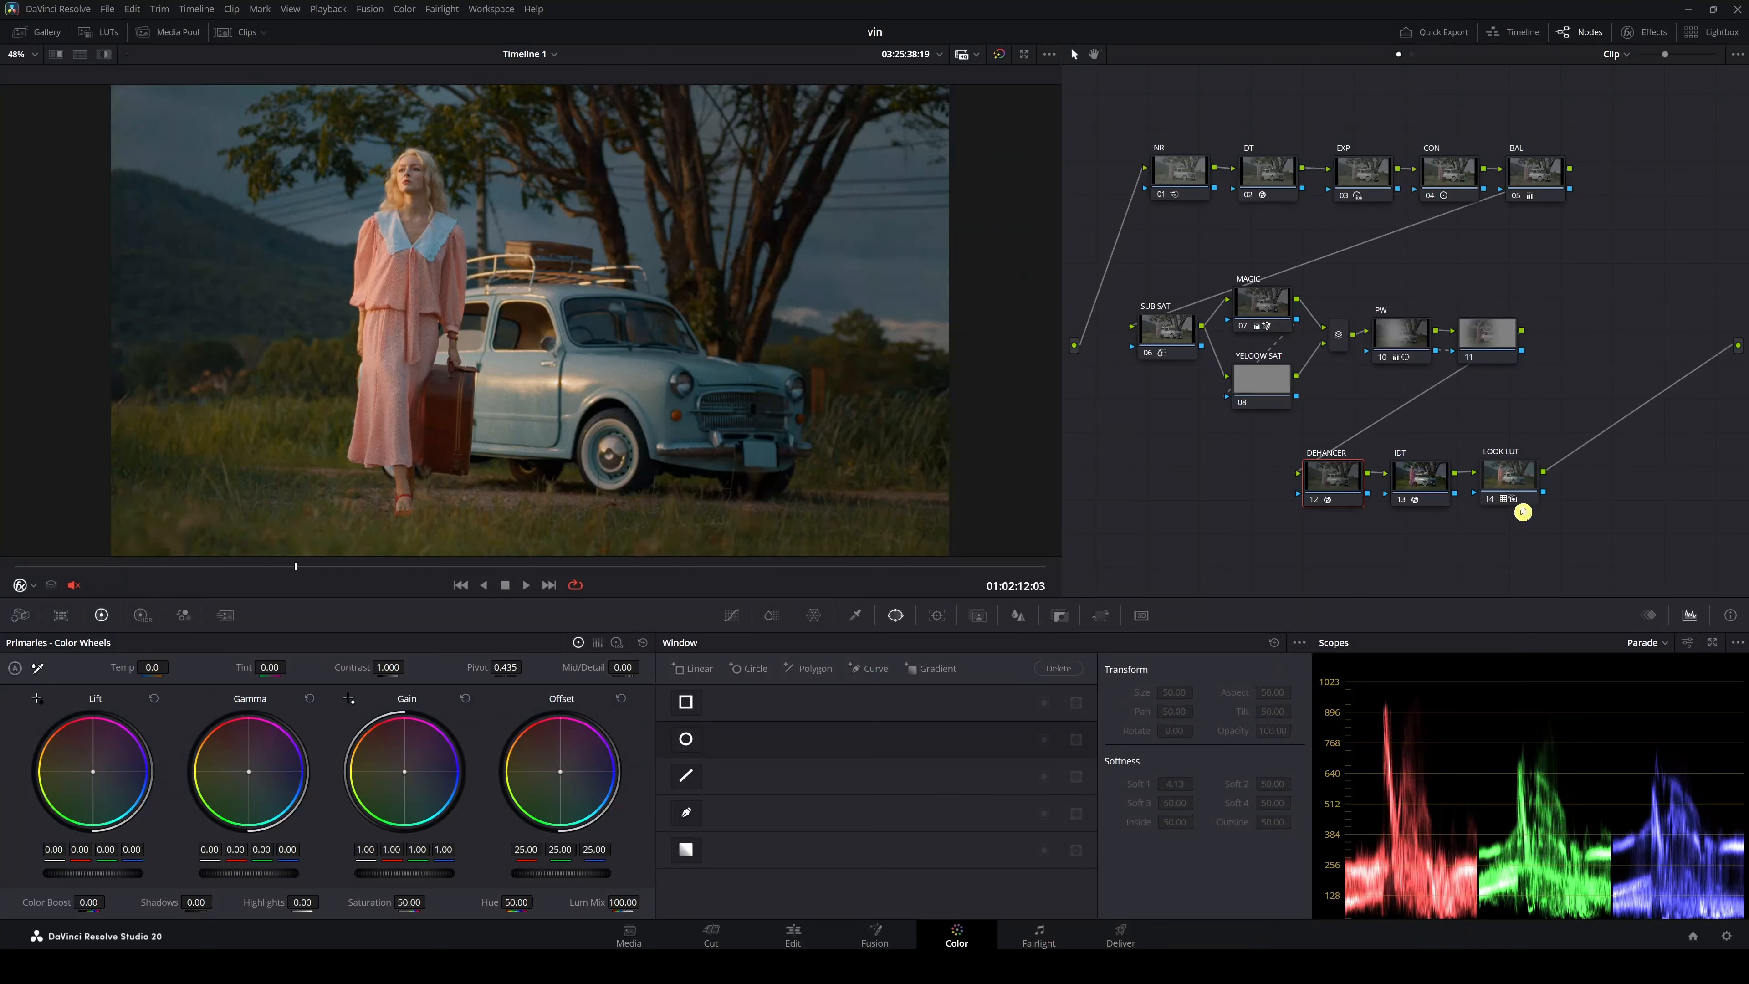
left_click(1515, 475)
left_click(1242, 329)
key("ctrl+d")
key("ctrl+d")
key("ctrl+d")
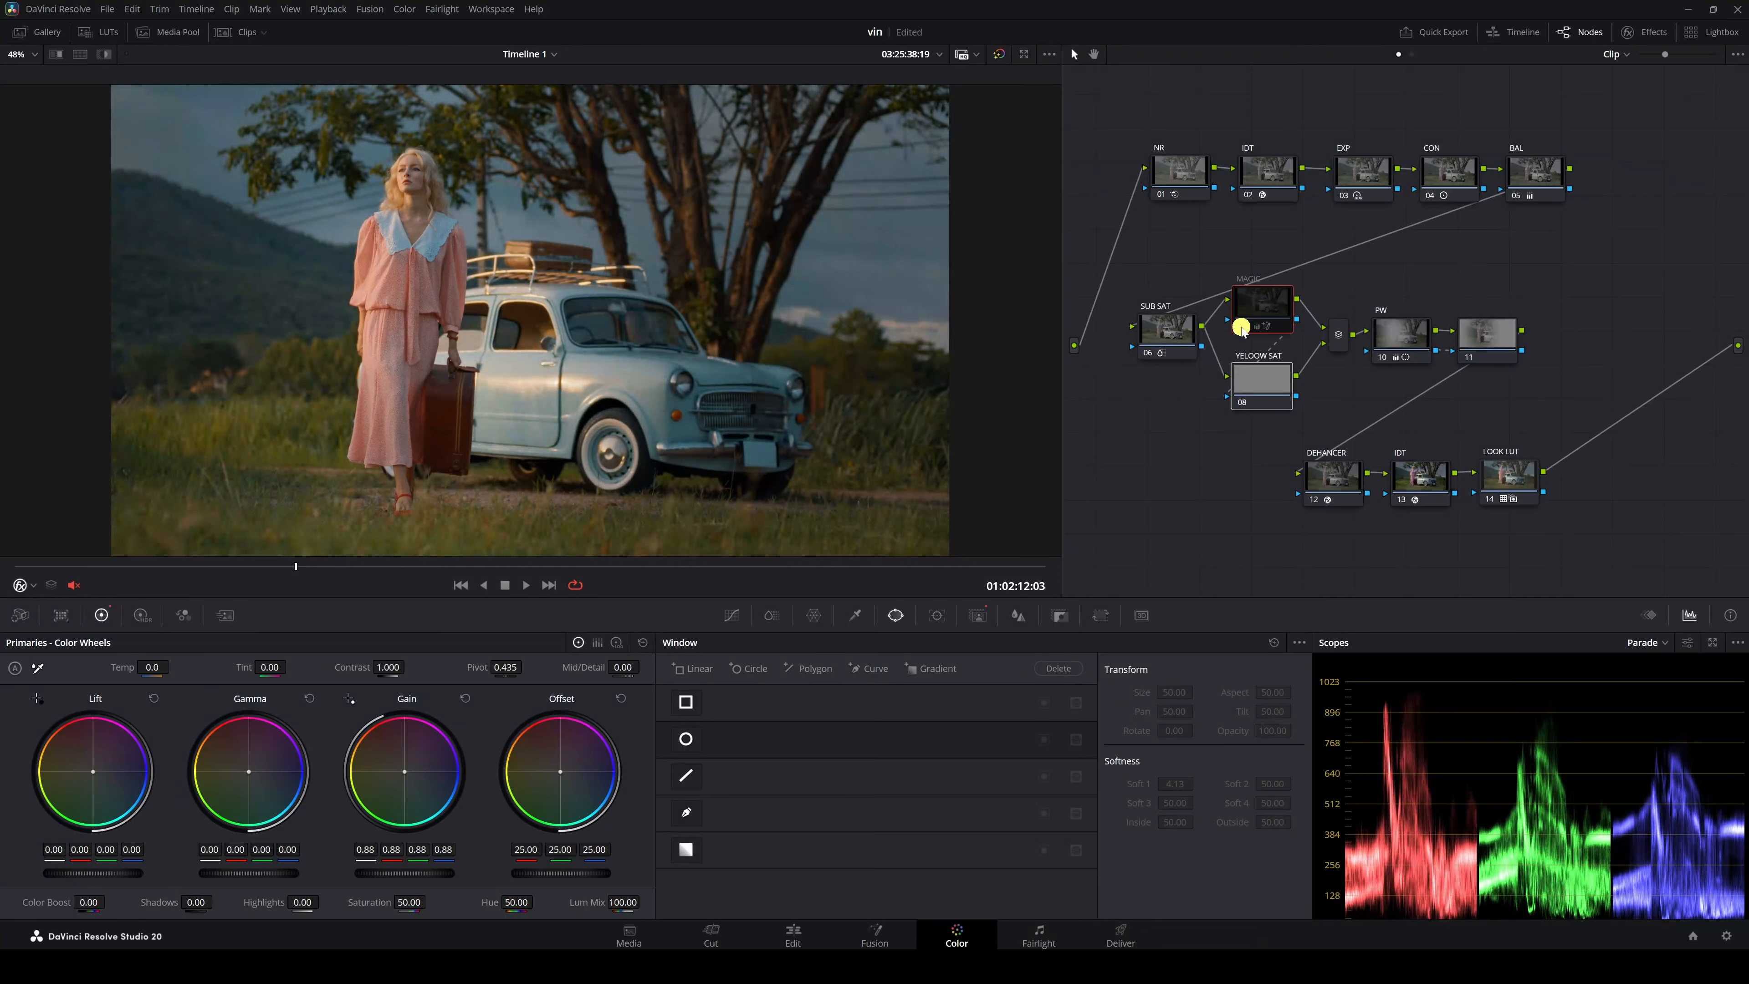
key("ctrl+d")
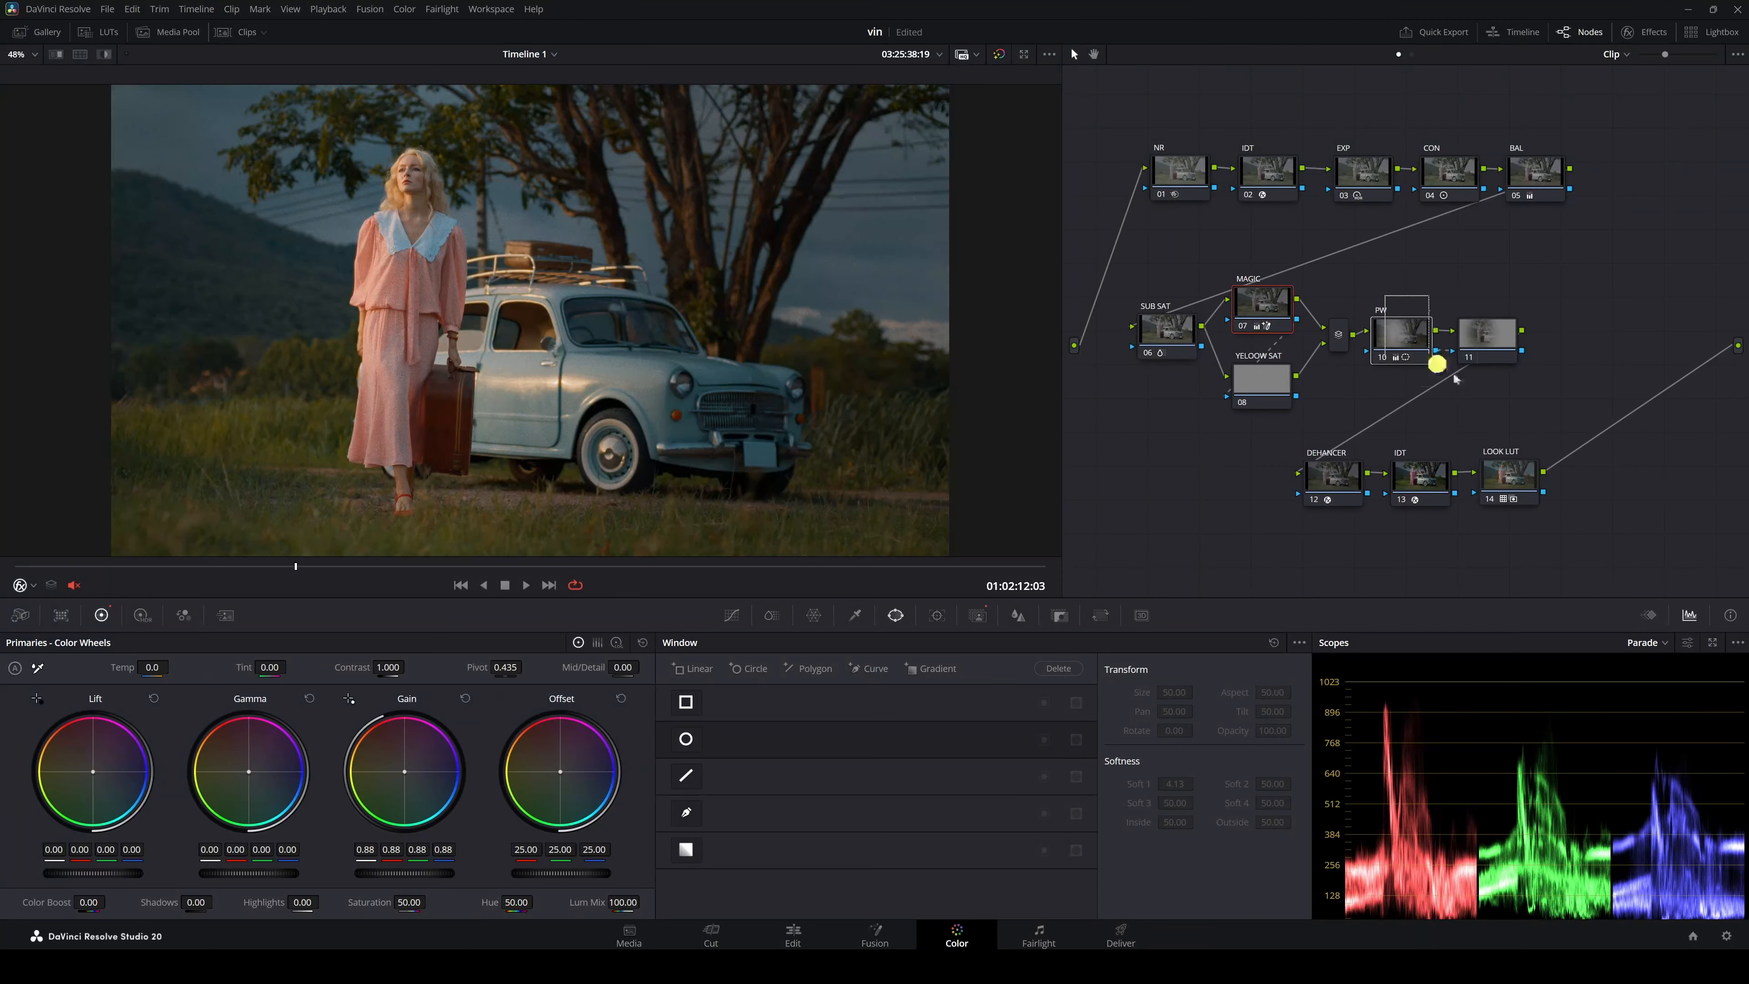
Step: Compare the image with the PW node and node 11 off and on, and check other frames of the clip
key("ctrl+d")
key("ctrl+d")
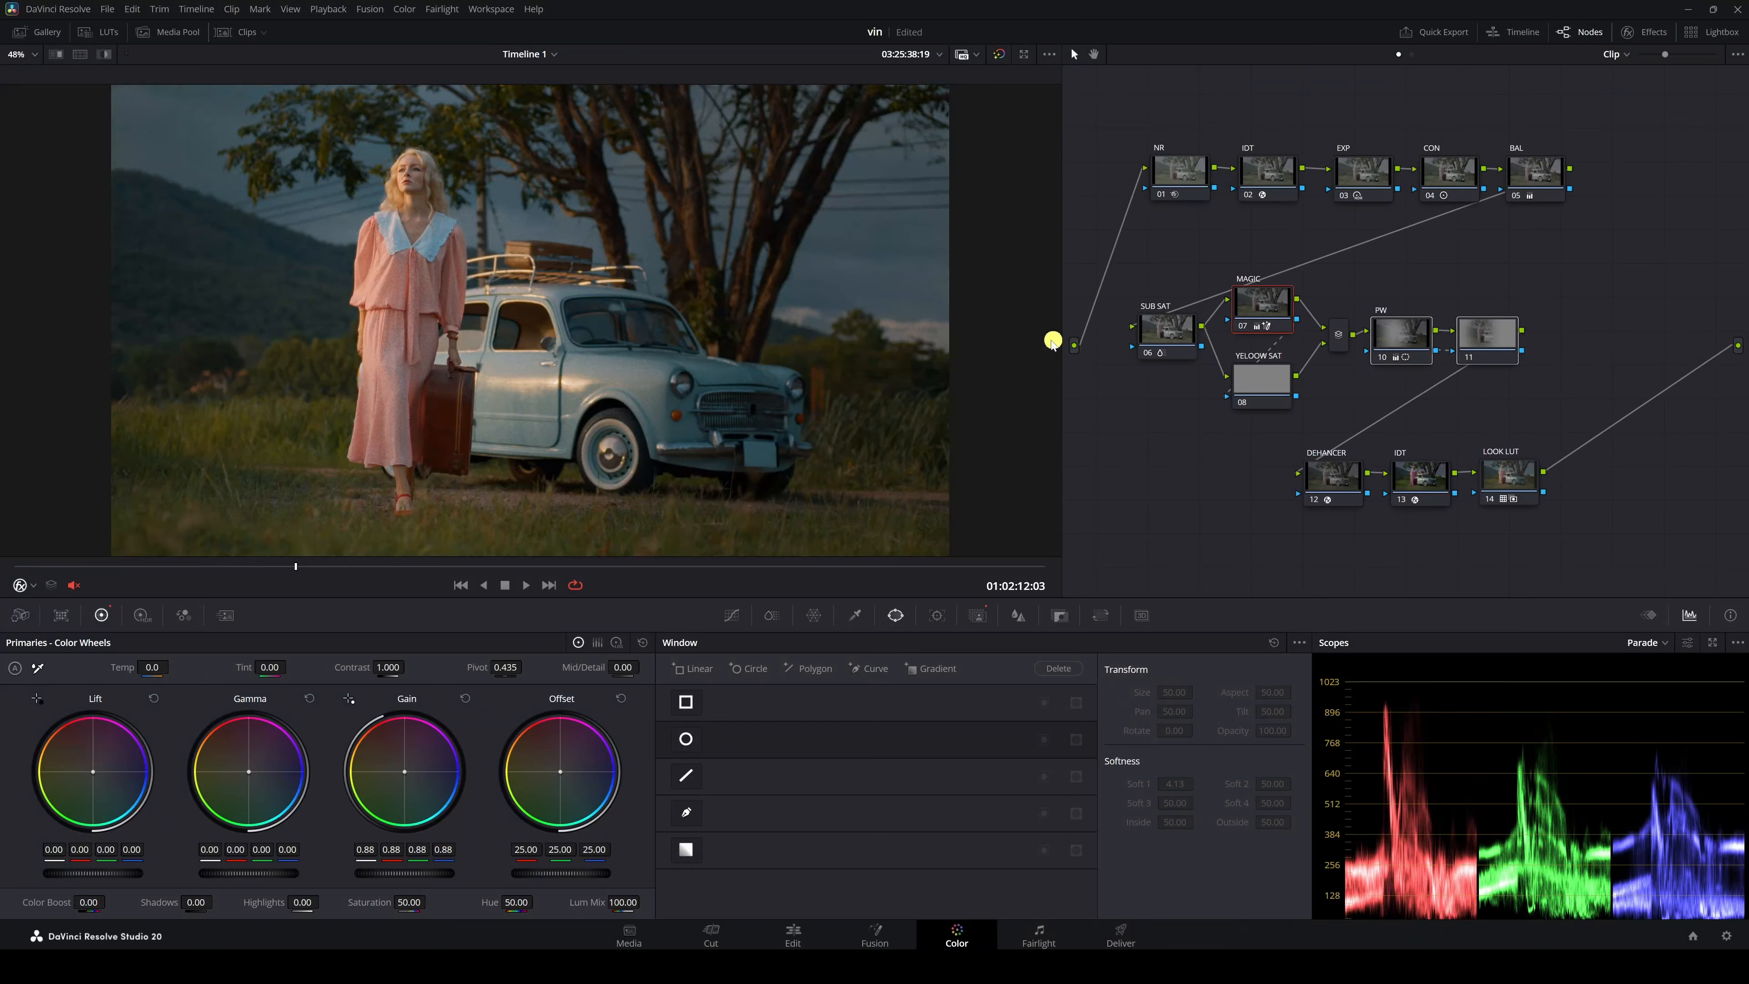
left_click_drag(285, 570, 191, 568)
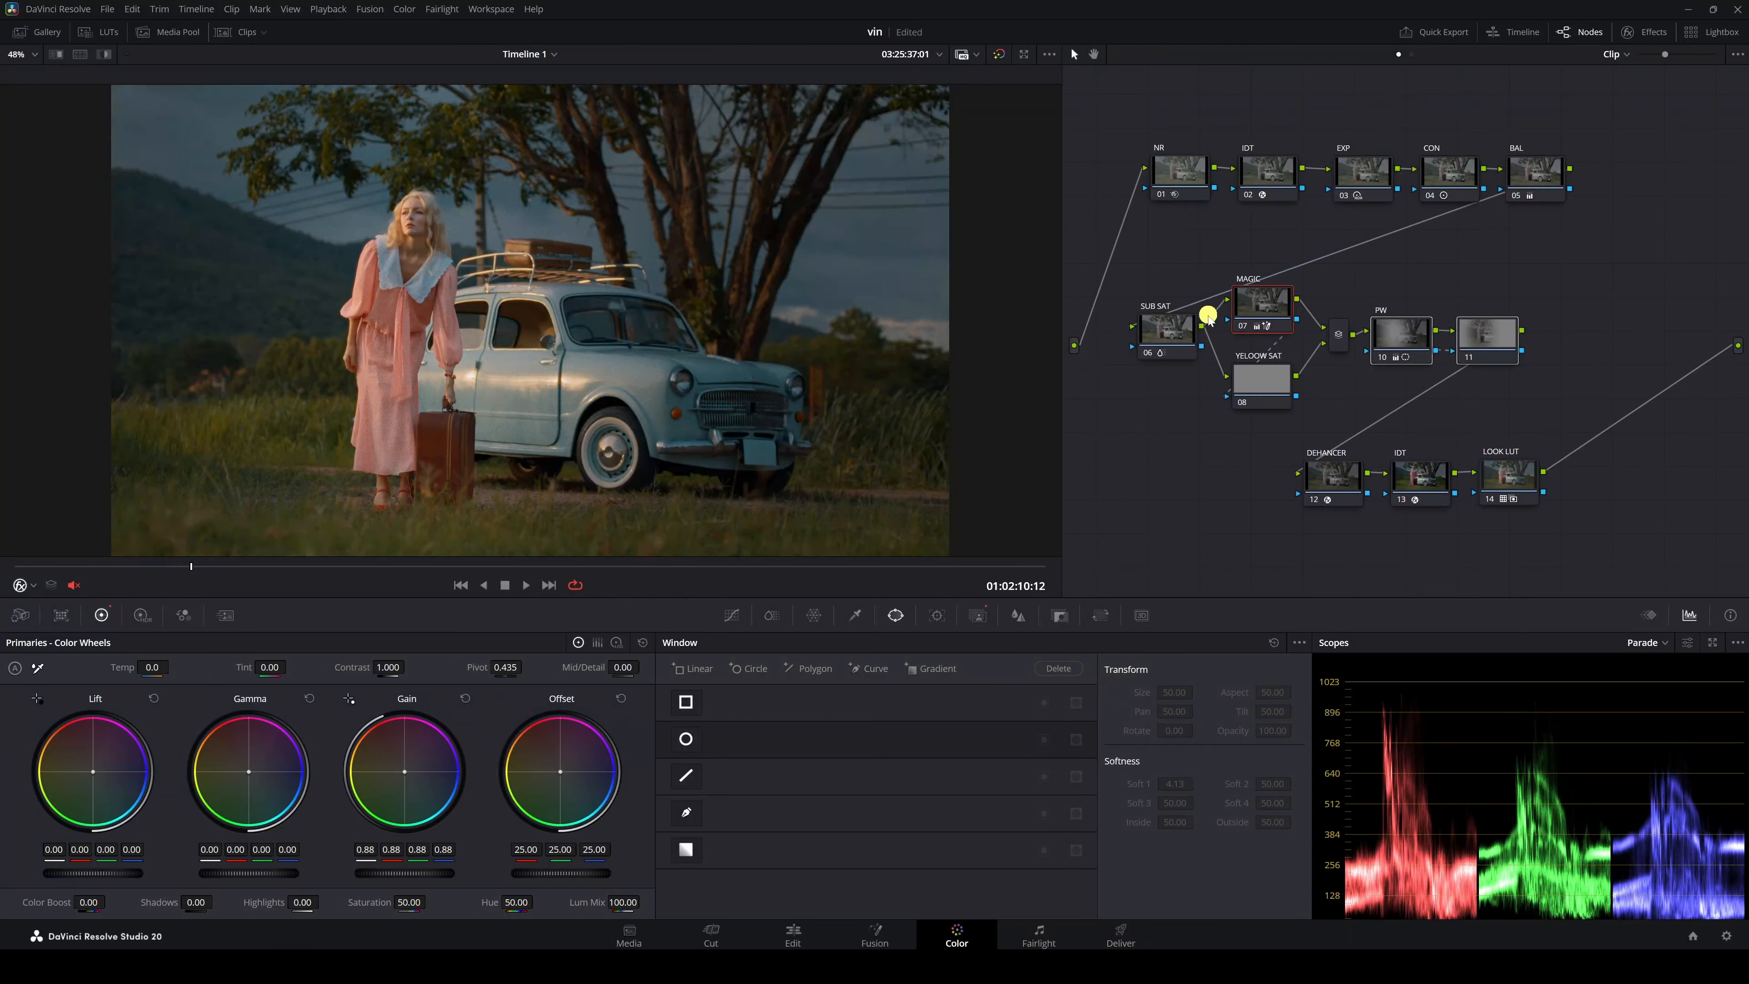
left_click(442, 569)
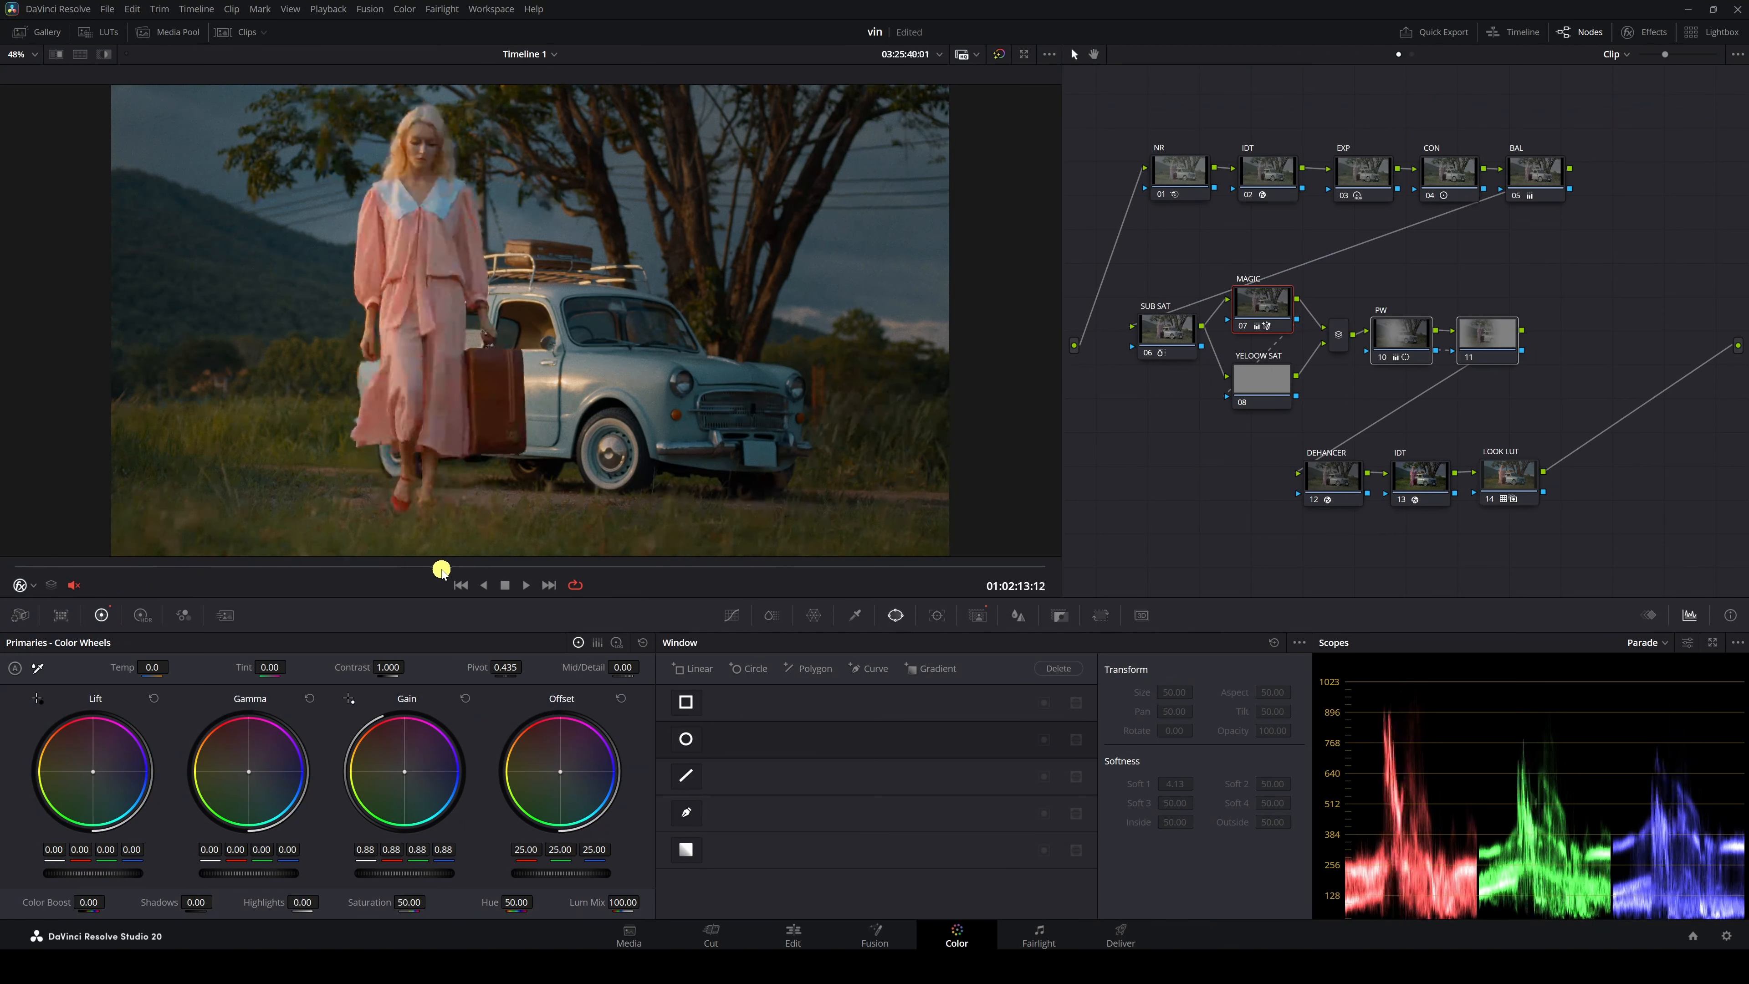
left_click_drag(442, 568, 381, 569)
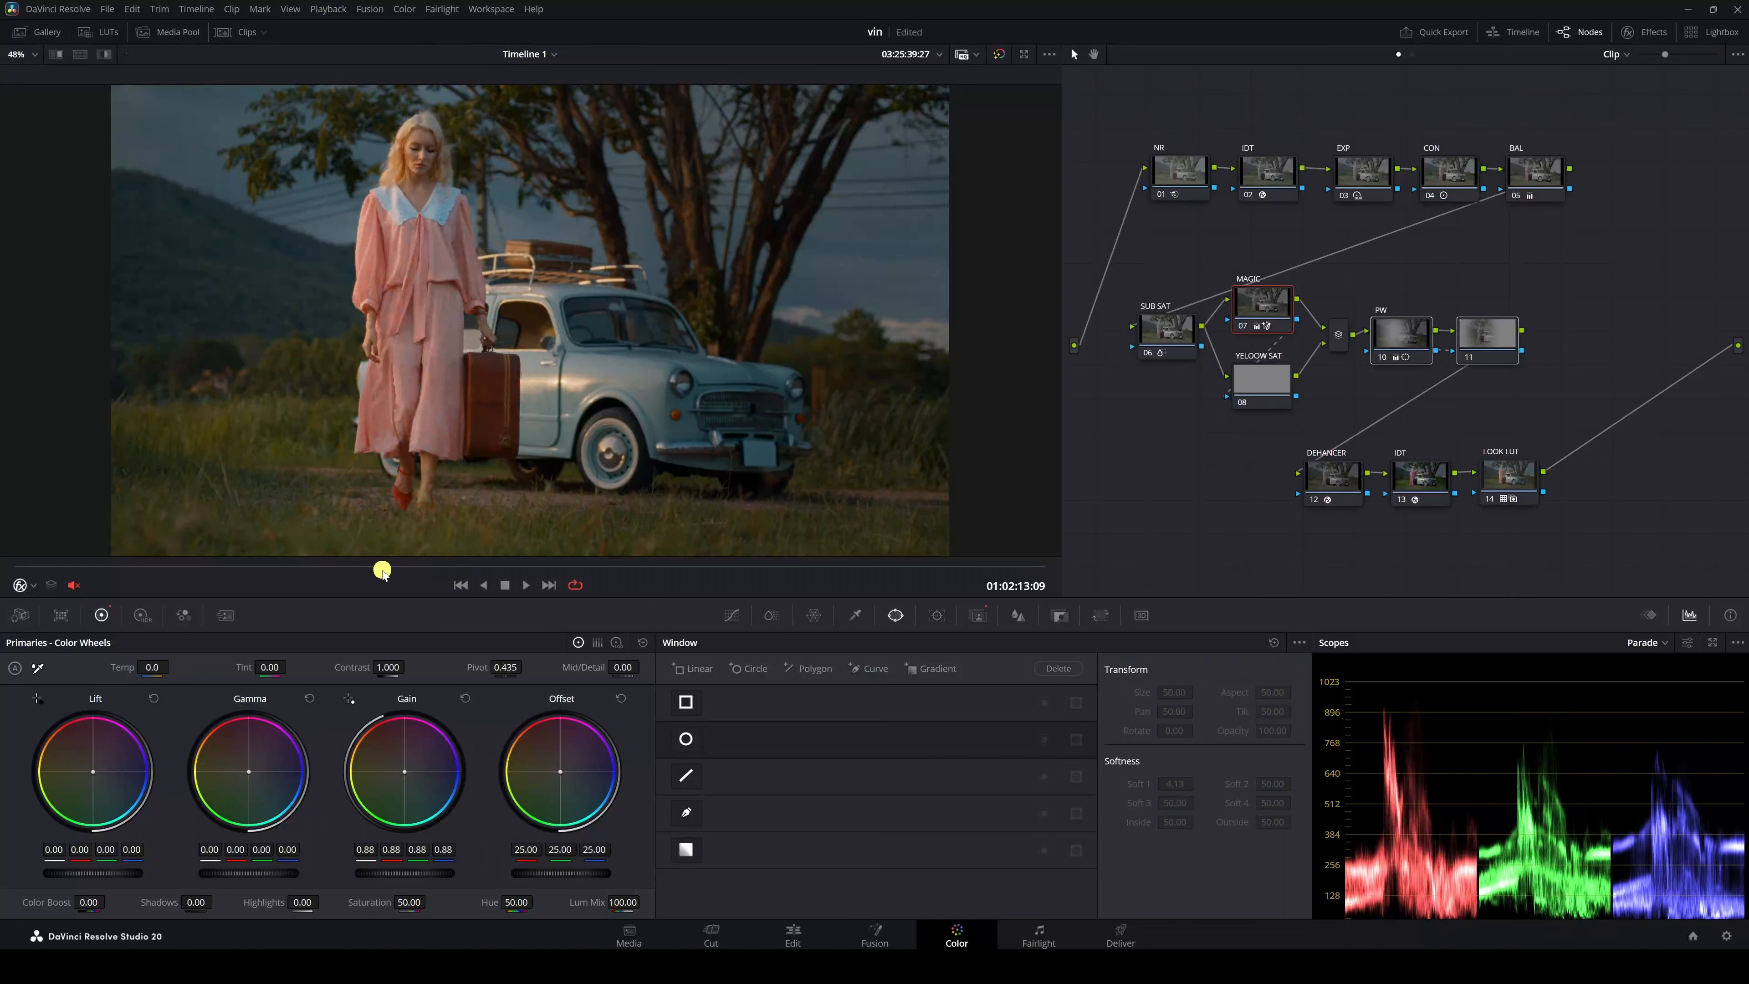
Step: Inspect the MAGIC node's Magic Mask overlay on the woman and inverted onto the background, then hide the overlay and return to 01:02:12:03
left_click(976, 616)
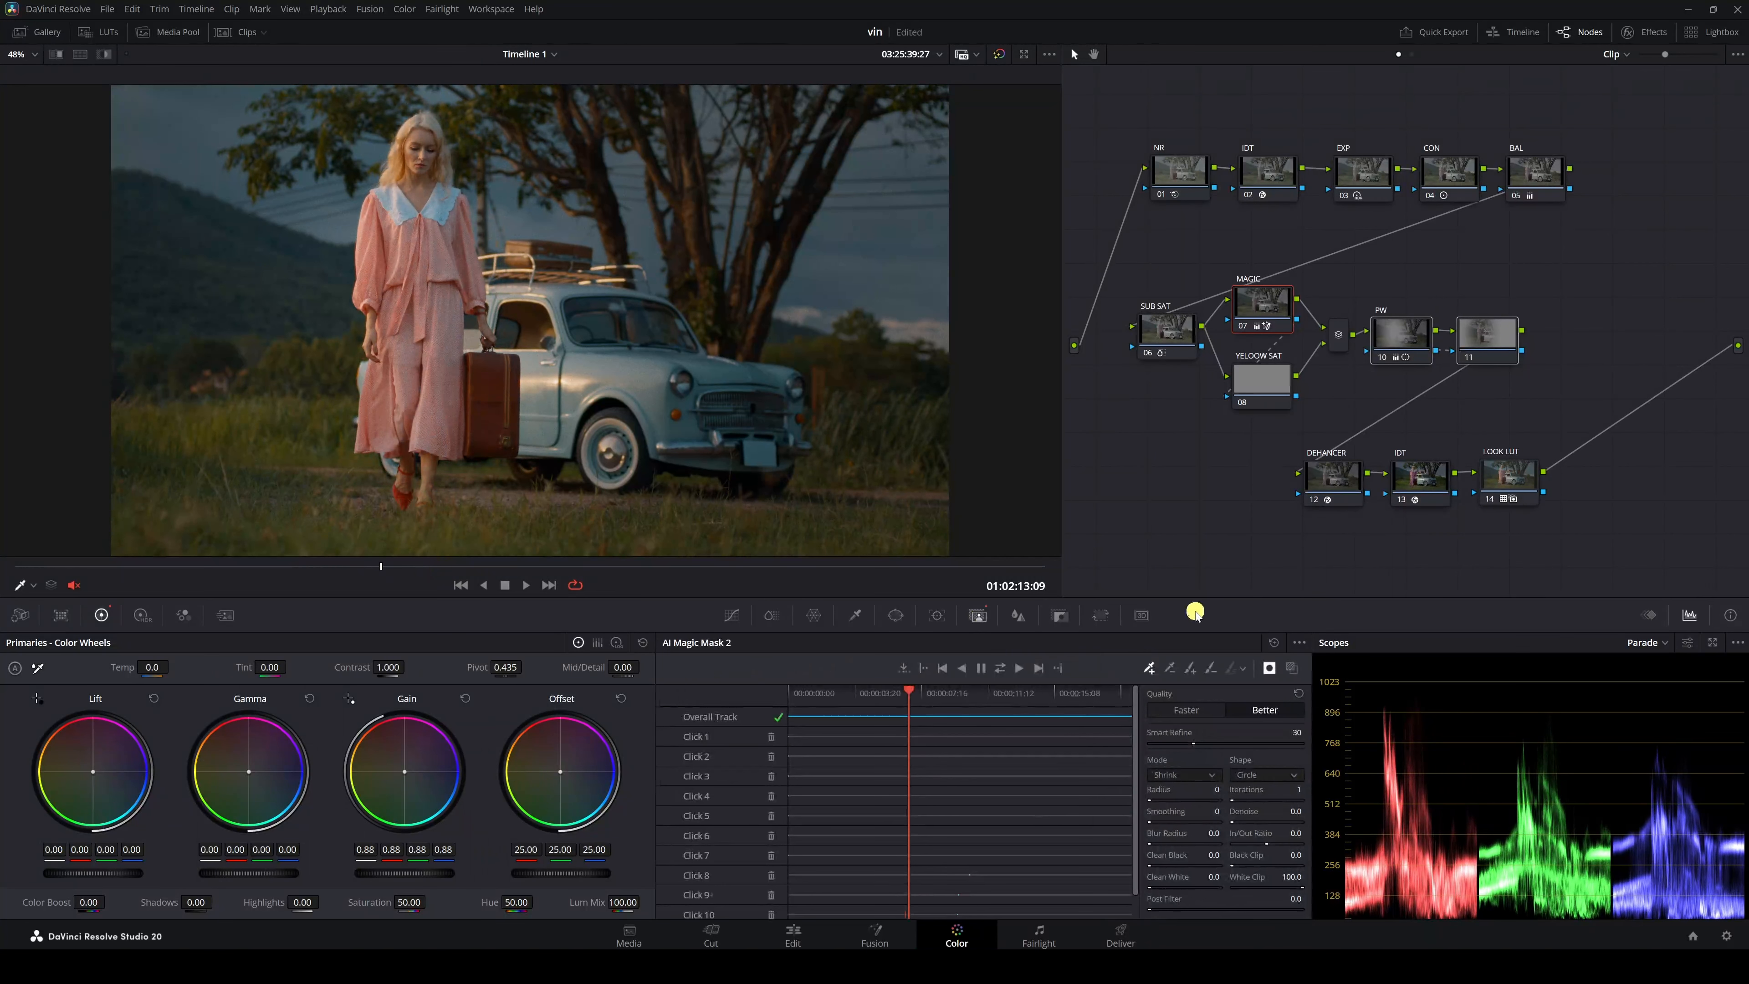
left_click(1291, 672)
left_click_drag(910, 691, 846, 700)
left_click(383, 295)
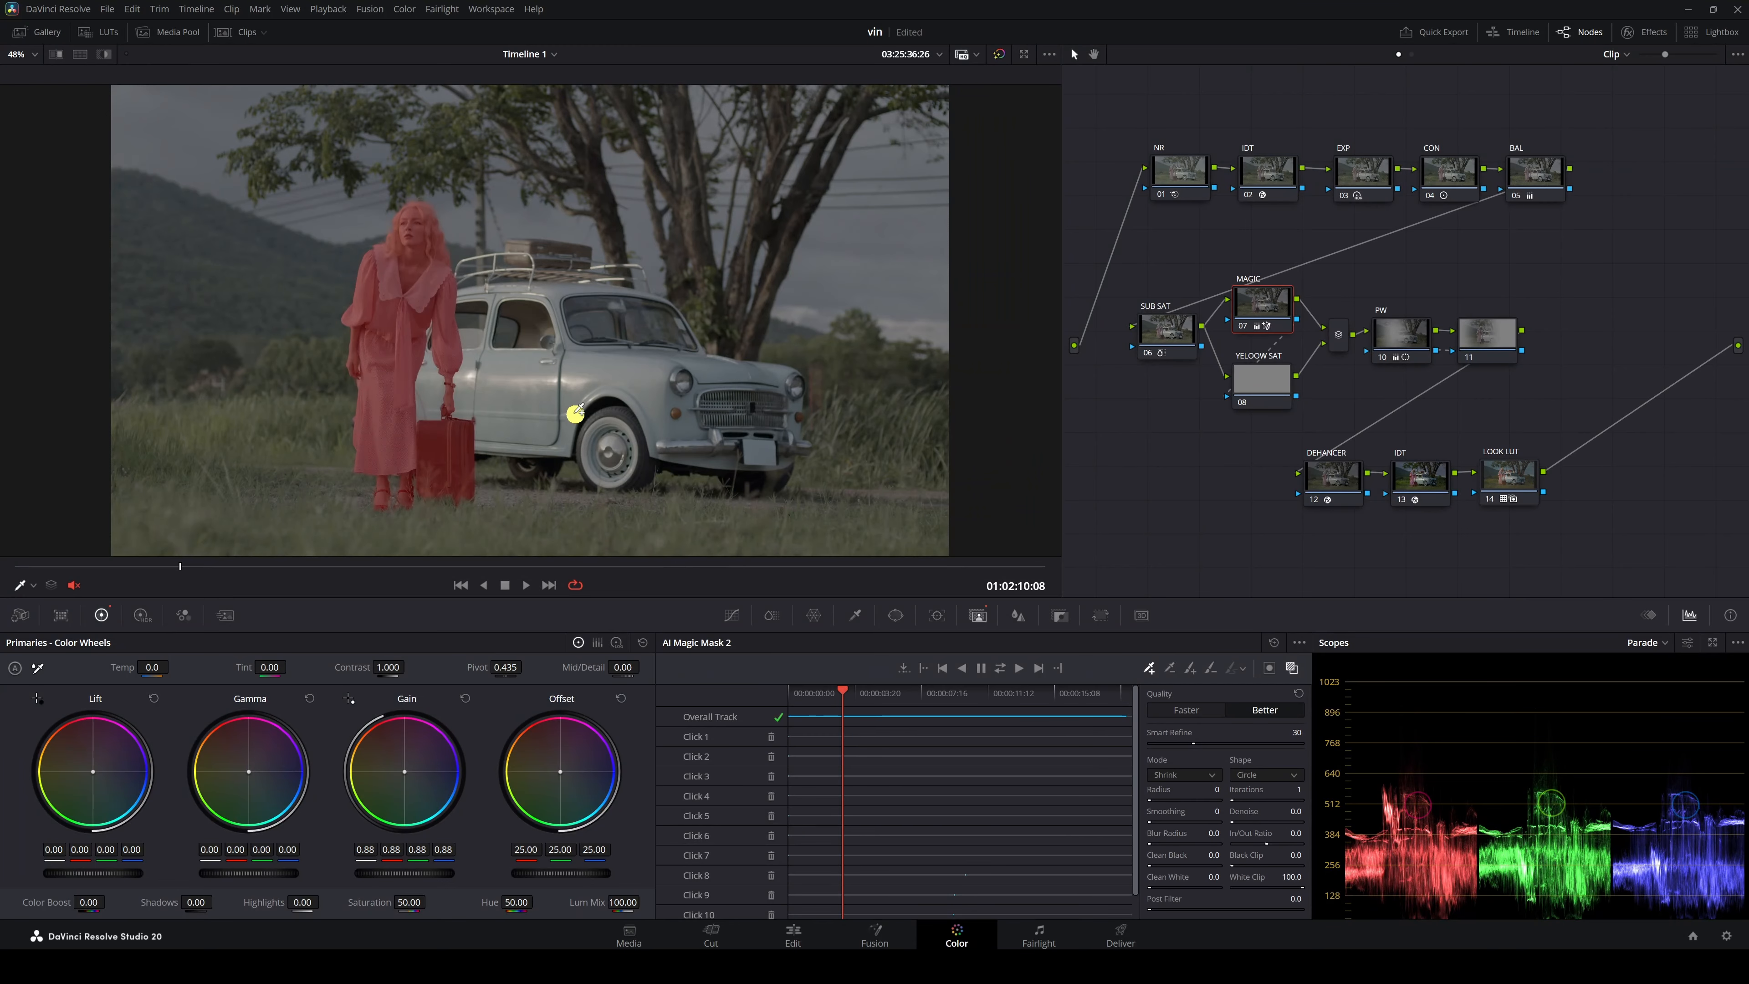
left_click(1265, 668)
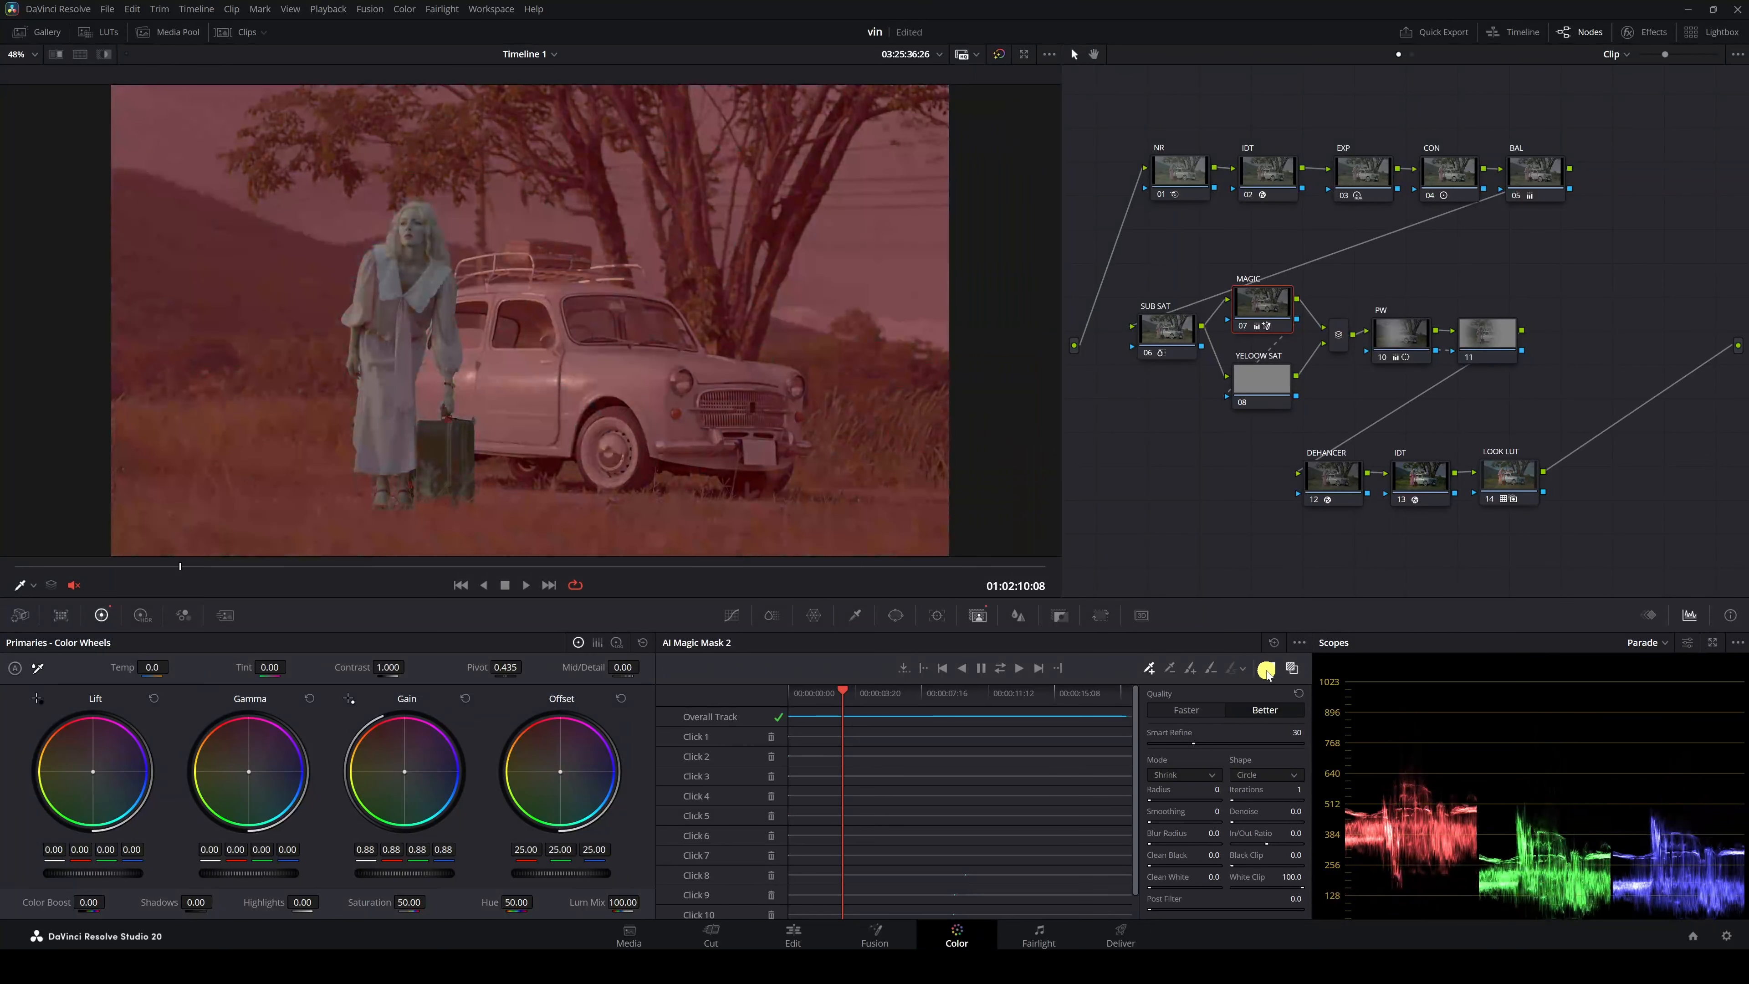
left_click(1294, 668)
left_click_drag(183, 564, 298, 565)
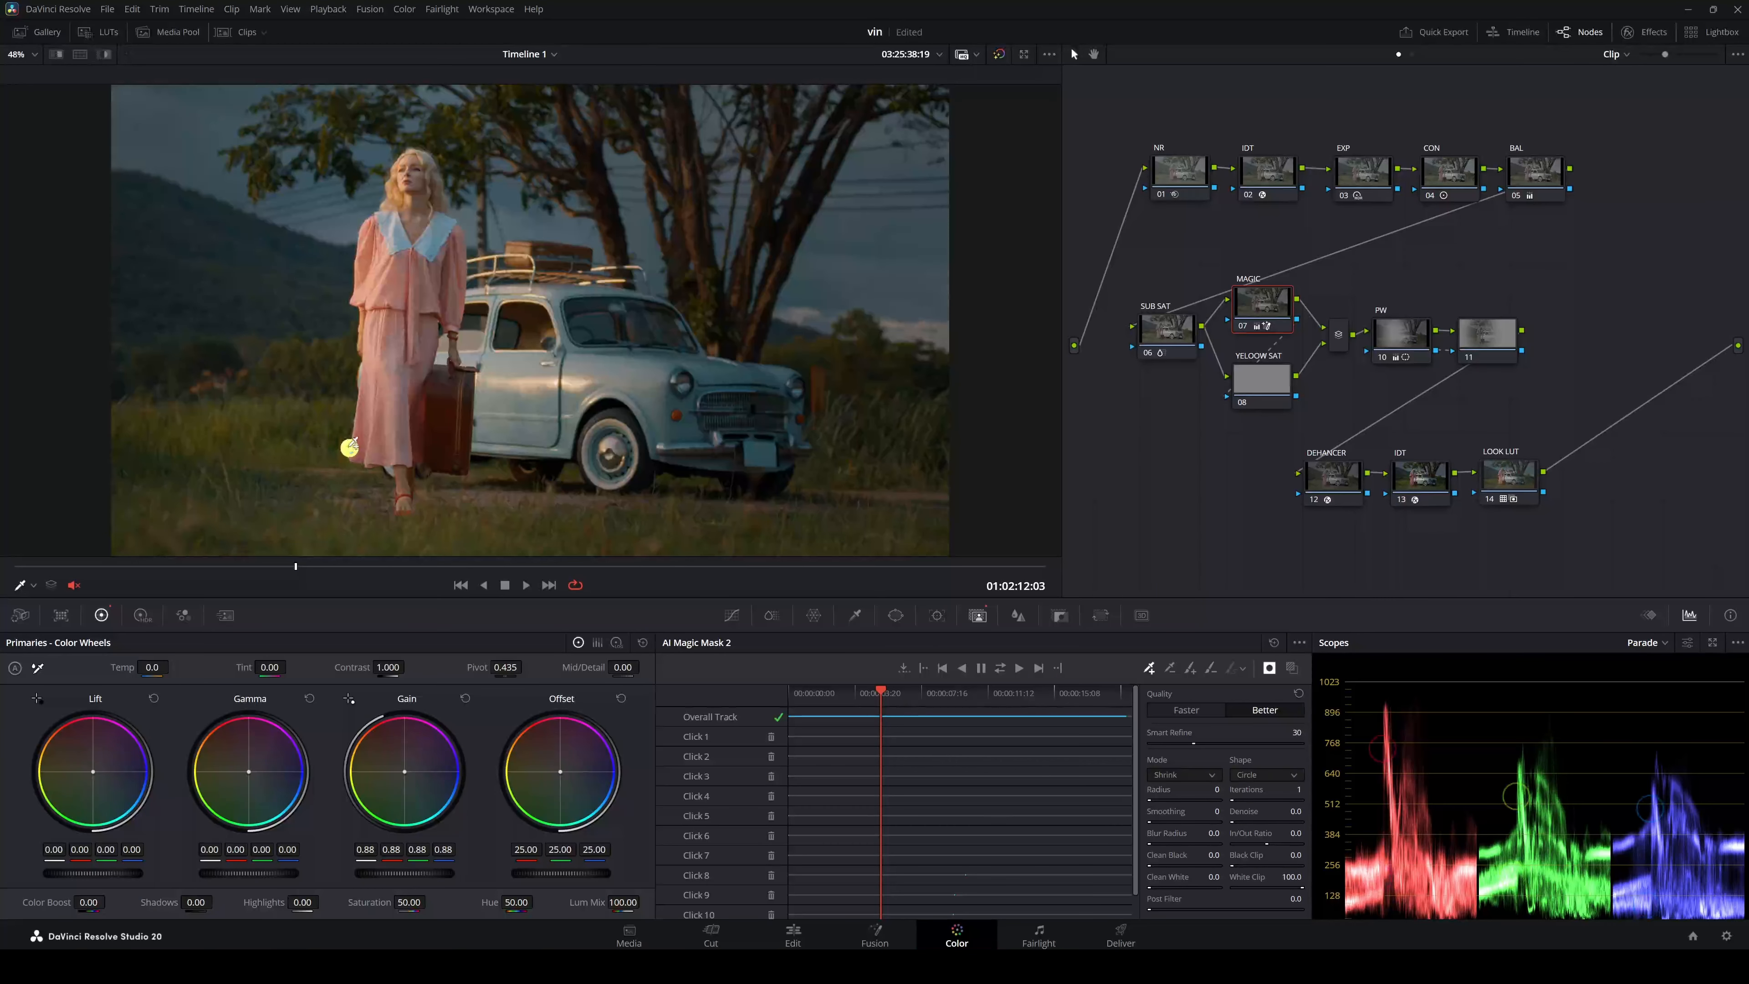
Step: Switch to the clip of the woman in the car window and compare it with PW, node 11 and DEHANCER off and on
key("Down")
left_click_drag(141, 566, 395, 566)
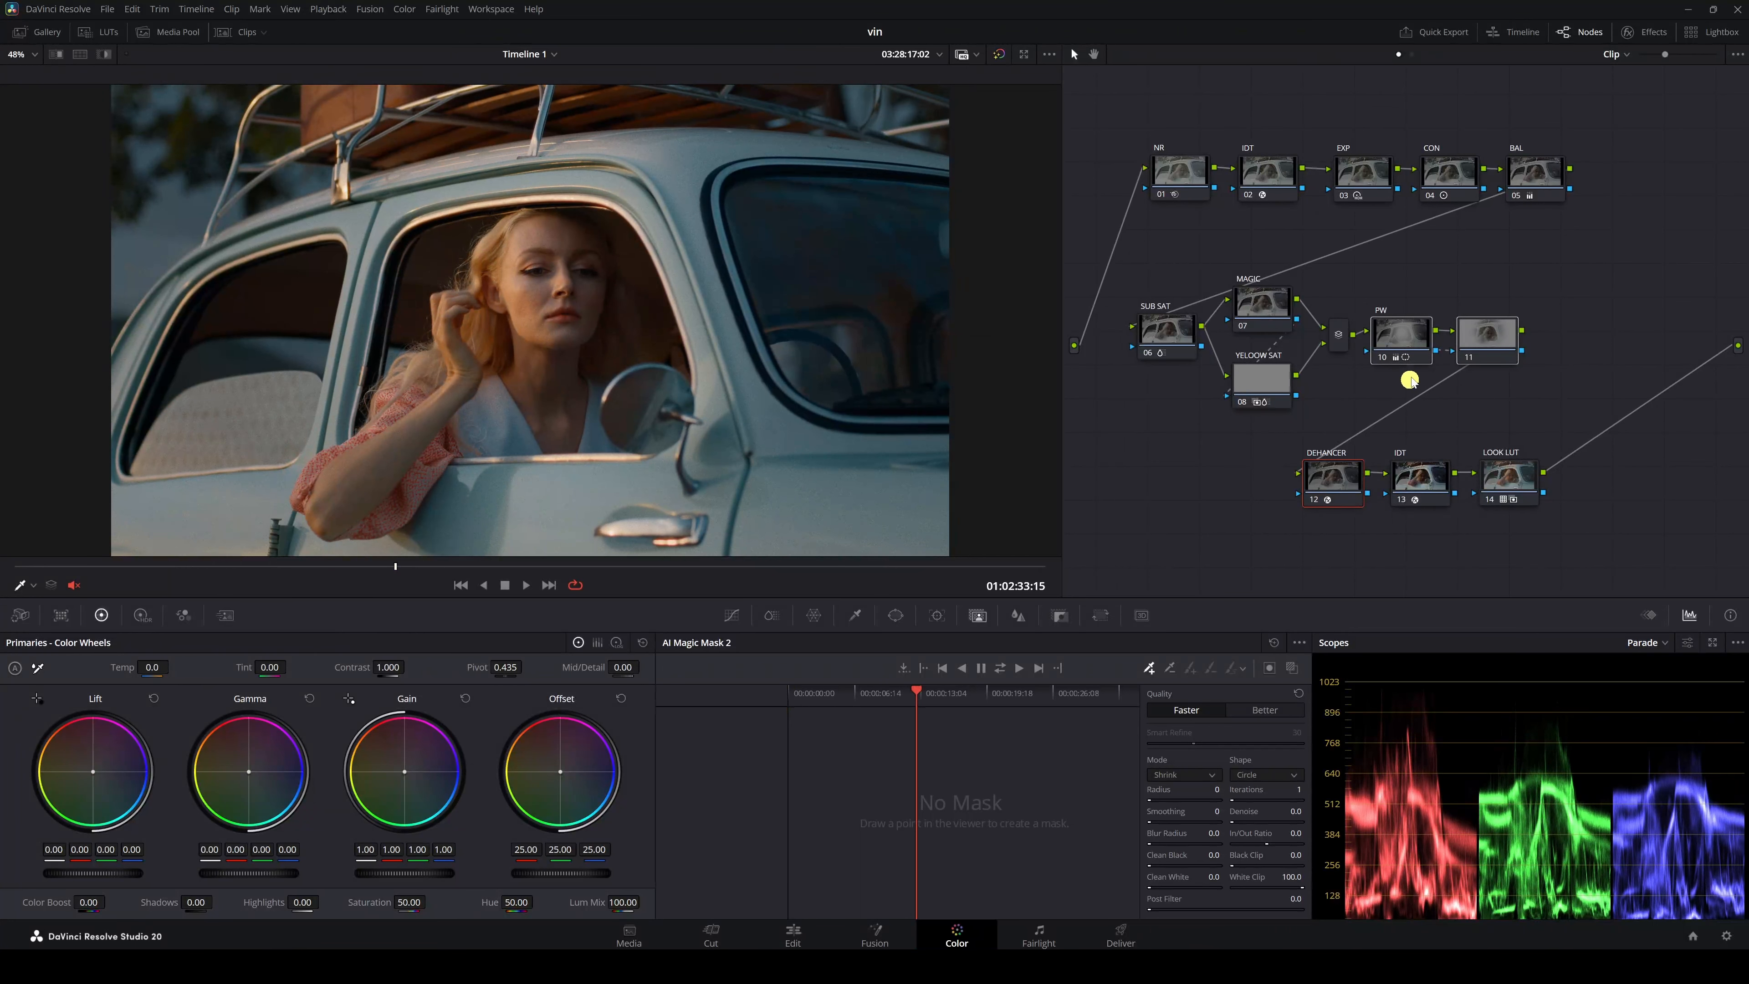
key("ctrl+d")
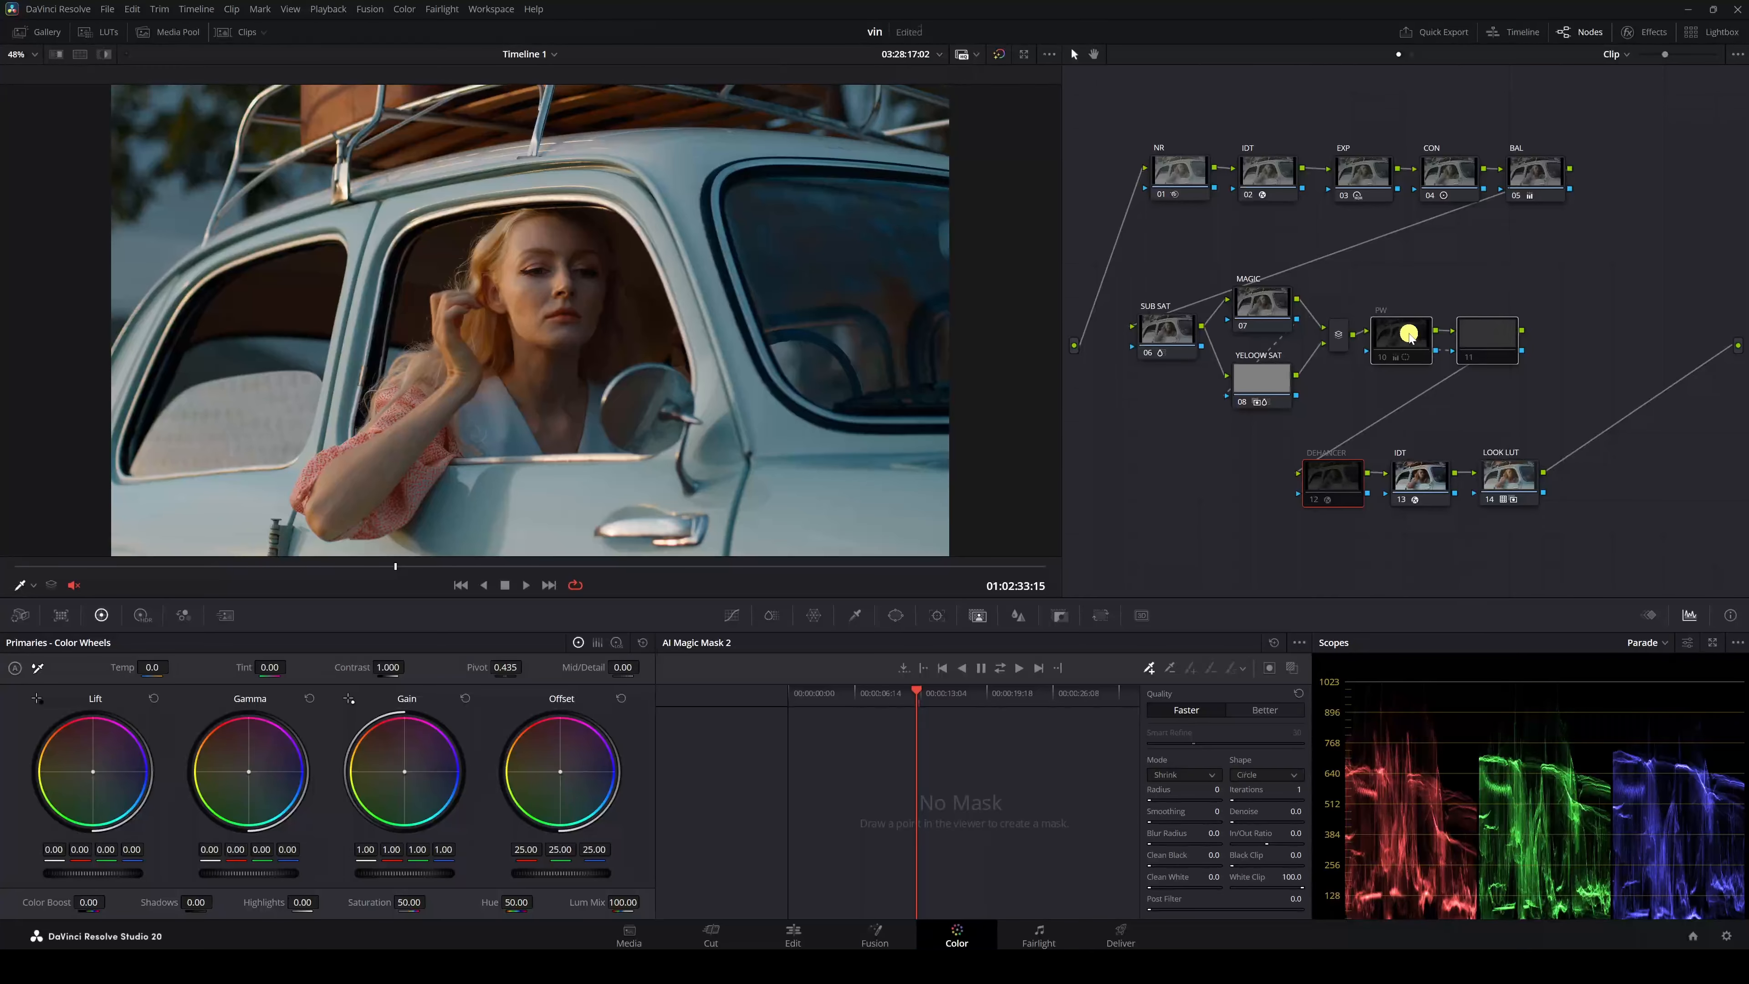
key("ctrl+d")
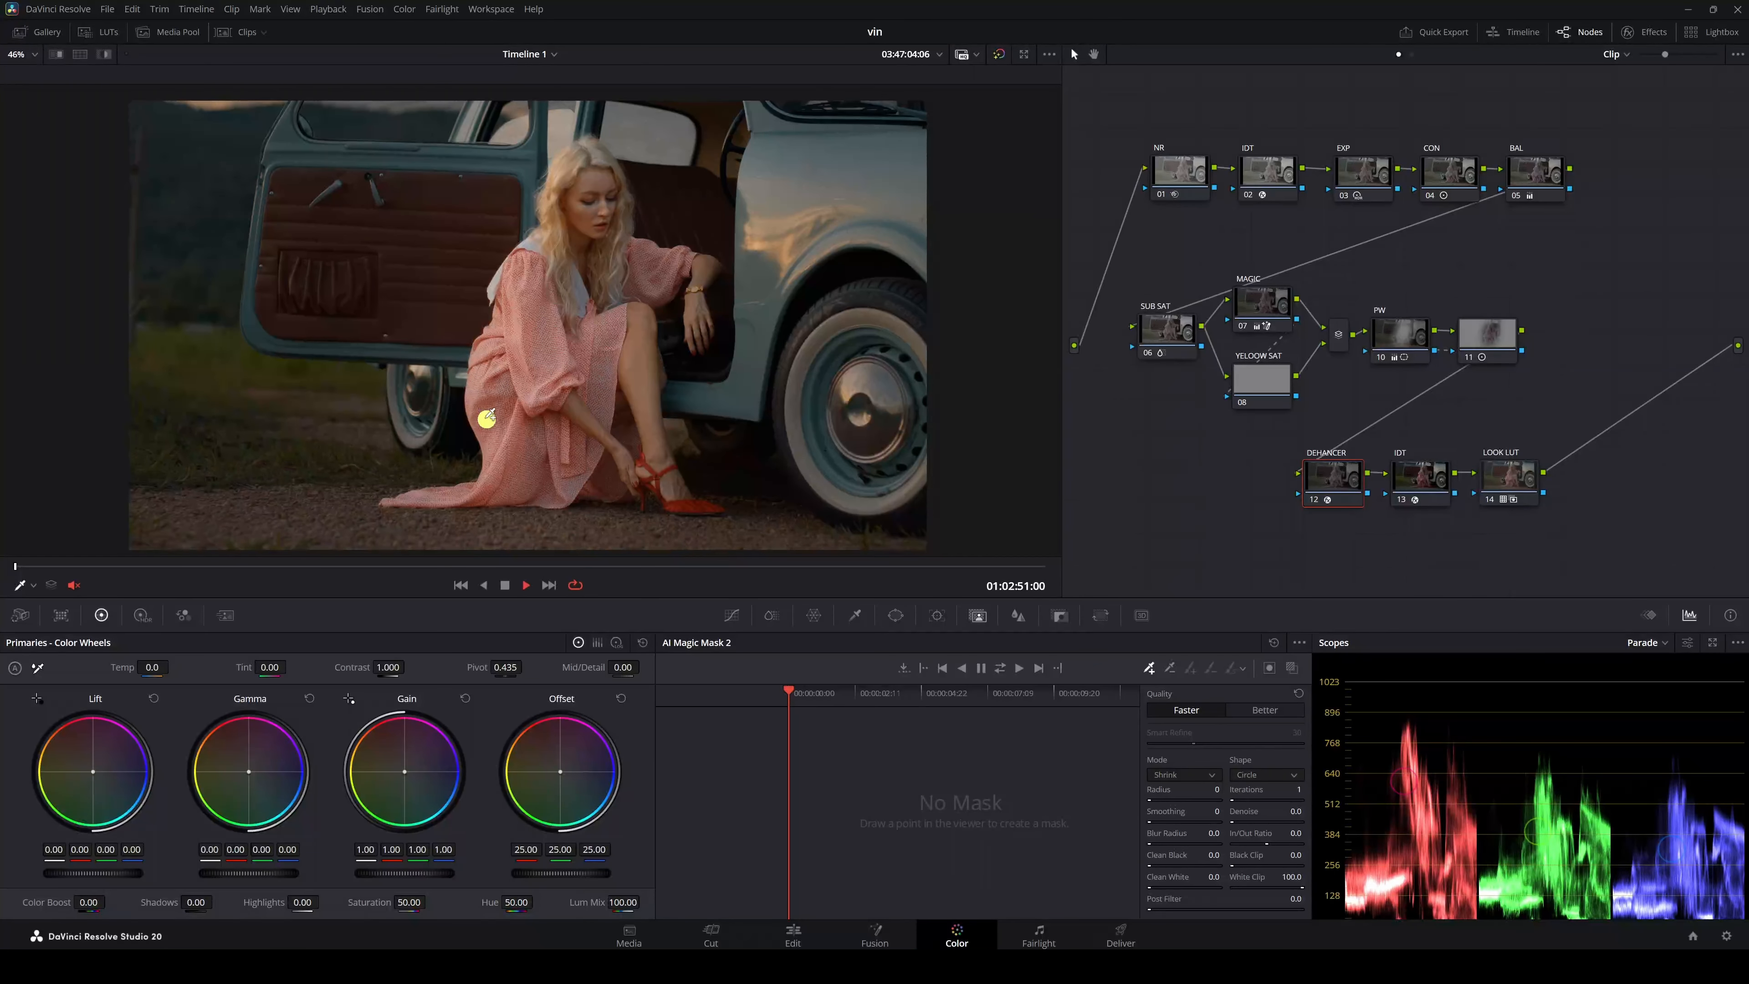
Step: Compare the clip of the woman seated at the open car door with the MAGIC node off and on
scroll(486, 417, "up", 1)
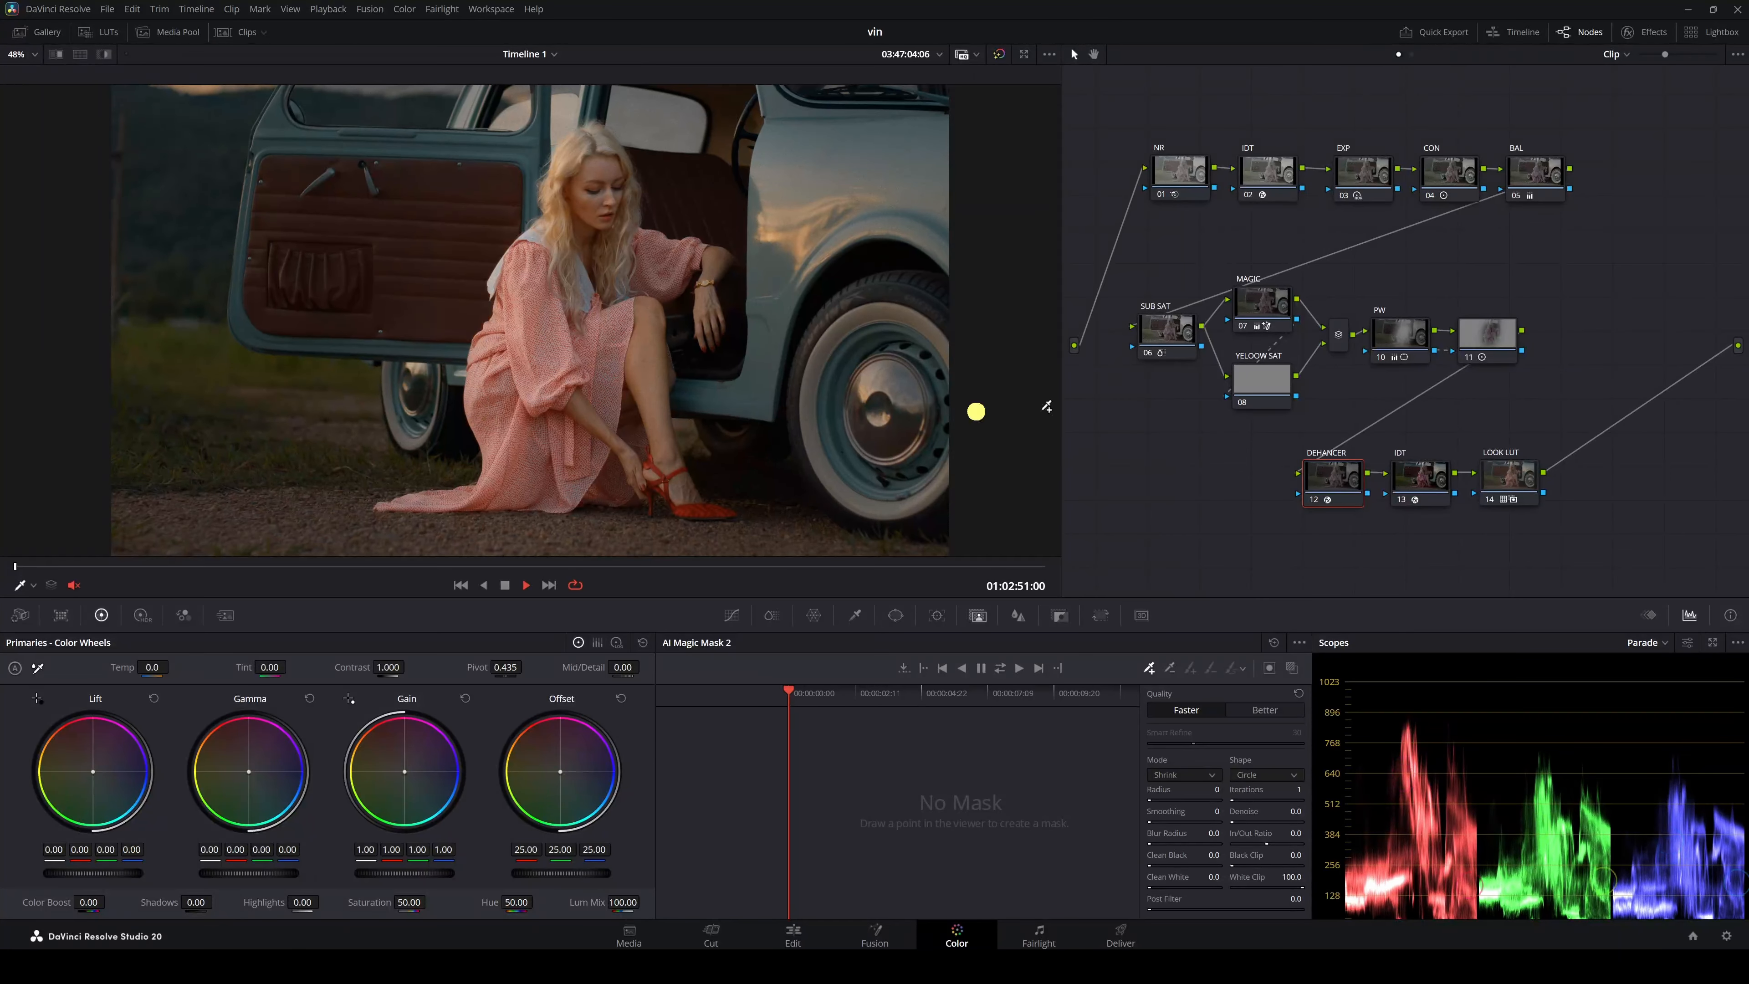
left_click(1245, 328)
left_click(1240, 328)
left_click(1240, 329)
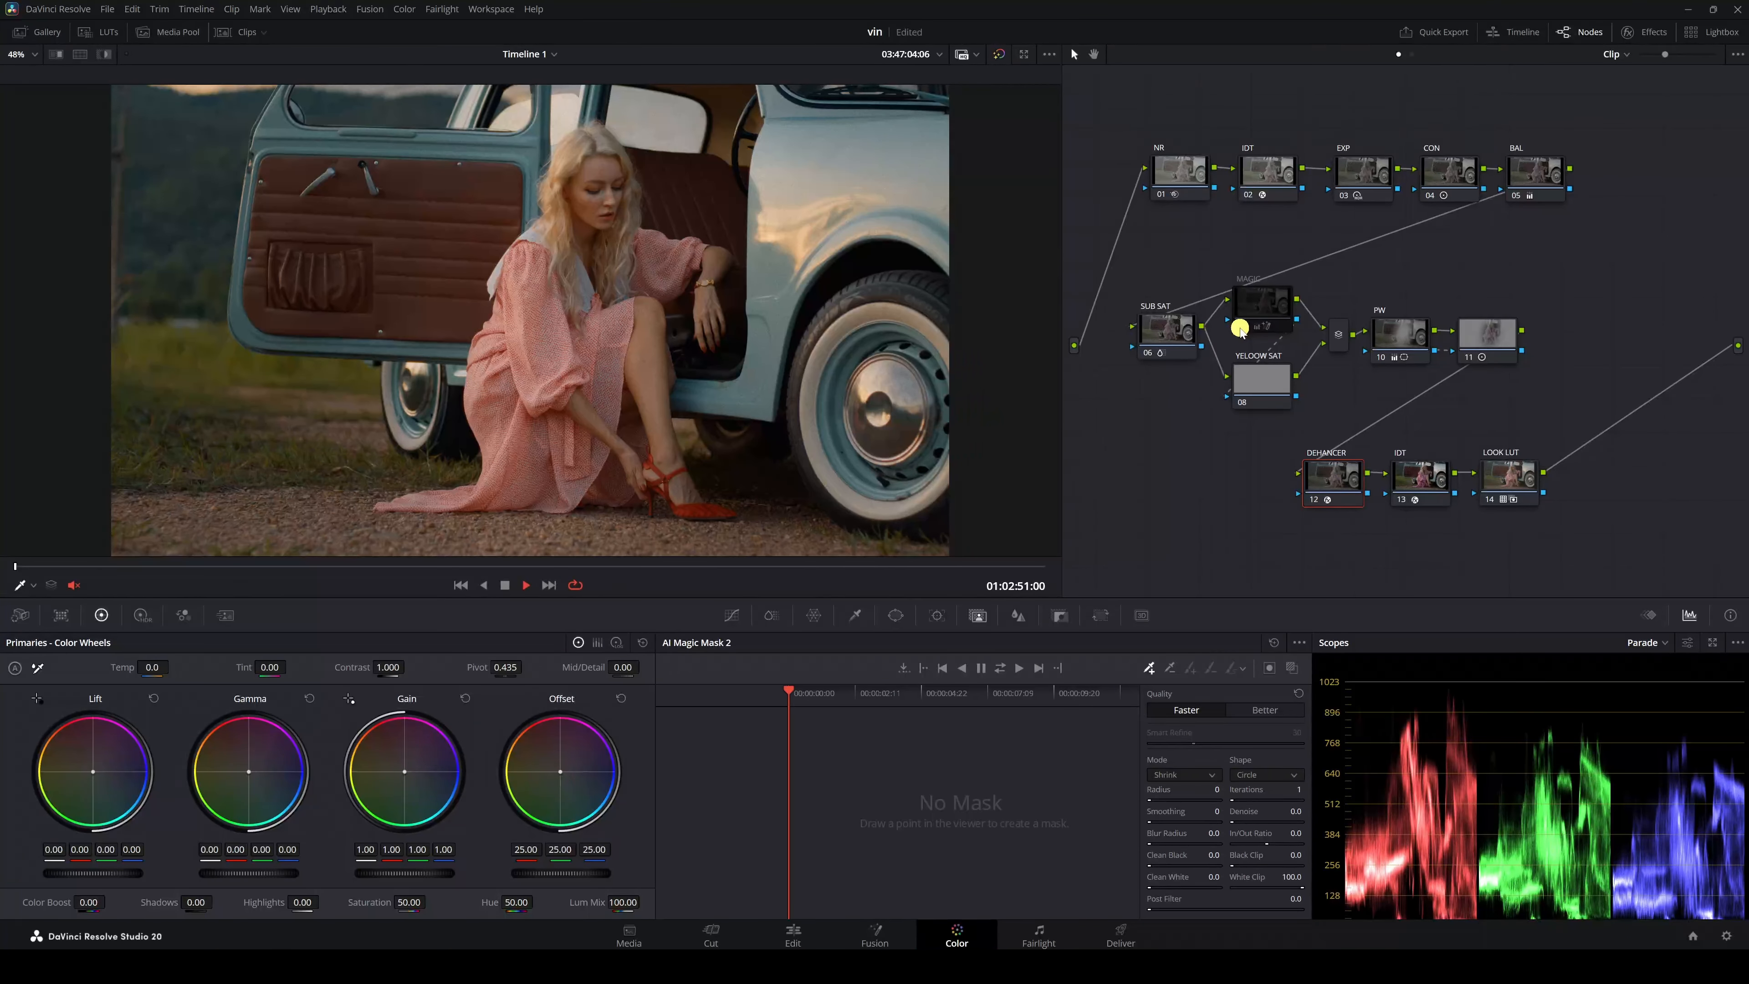
left_click(1240, 329)
left_click_drag(734, 309, 710, 322)
scroll(710, 323, "down", 1)
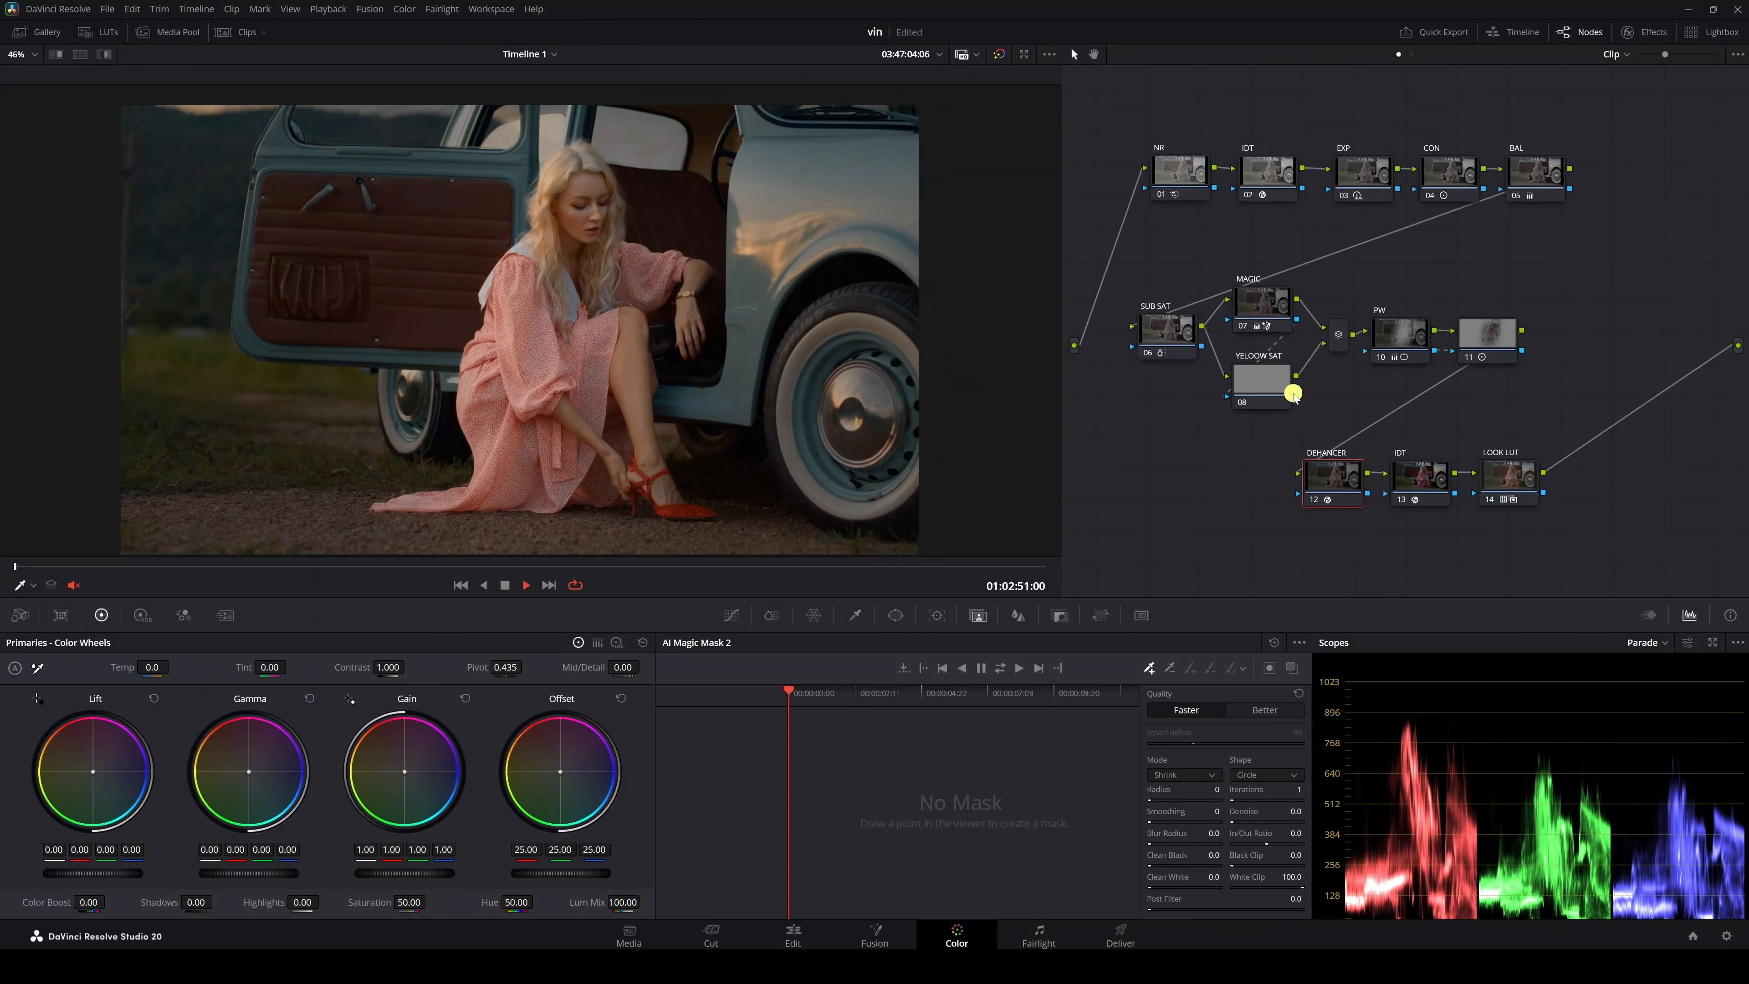
left_click(1241, 329)
left_click(1241, 329)
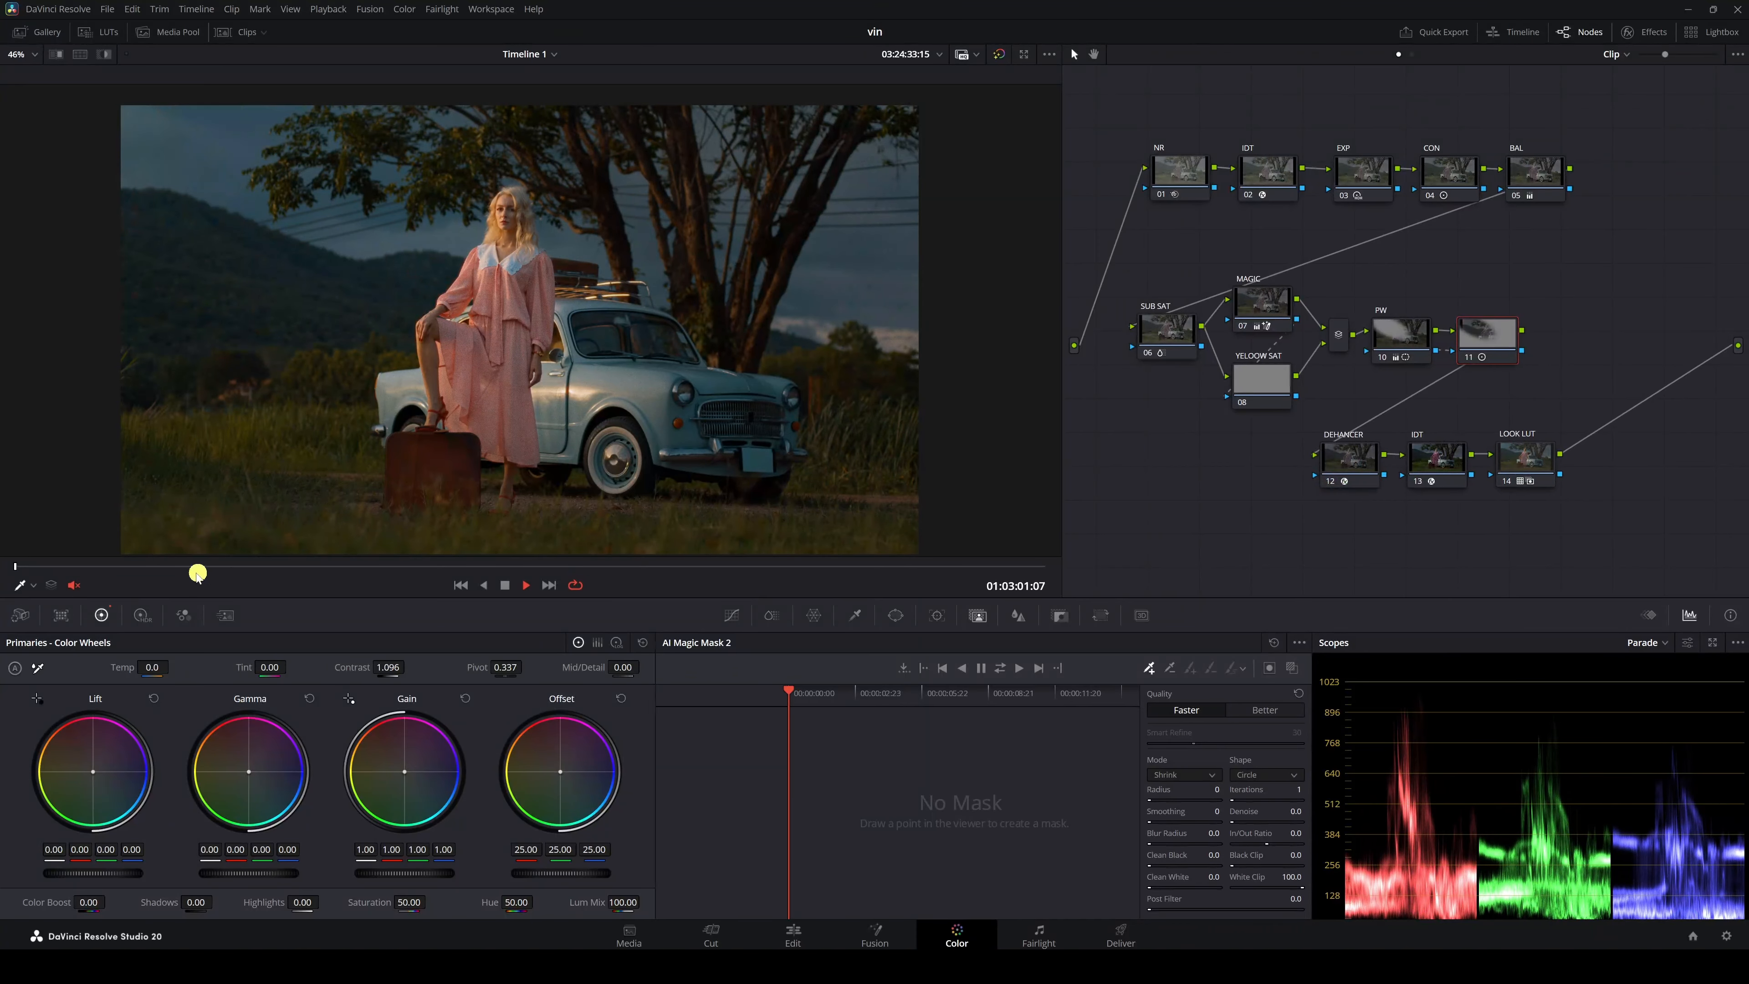
Step: Compare the clip of the woman with her foot on the suitcase with PW and node 11 off and on, and select YELOOW SAT
left_click(377, 567)
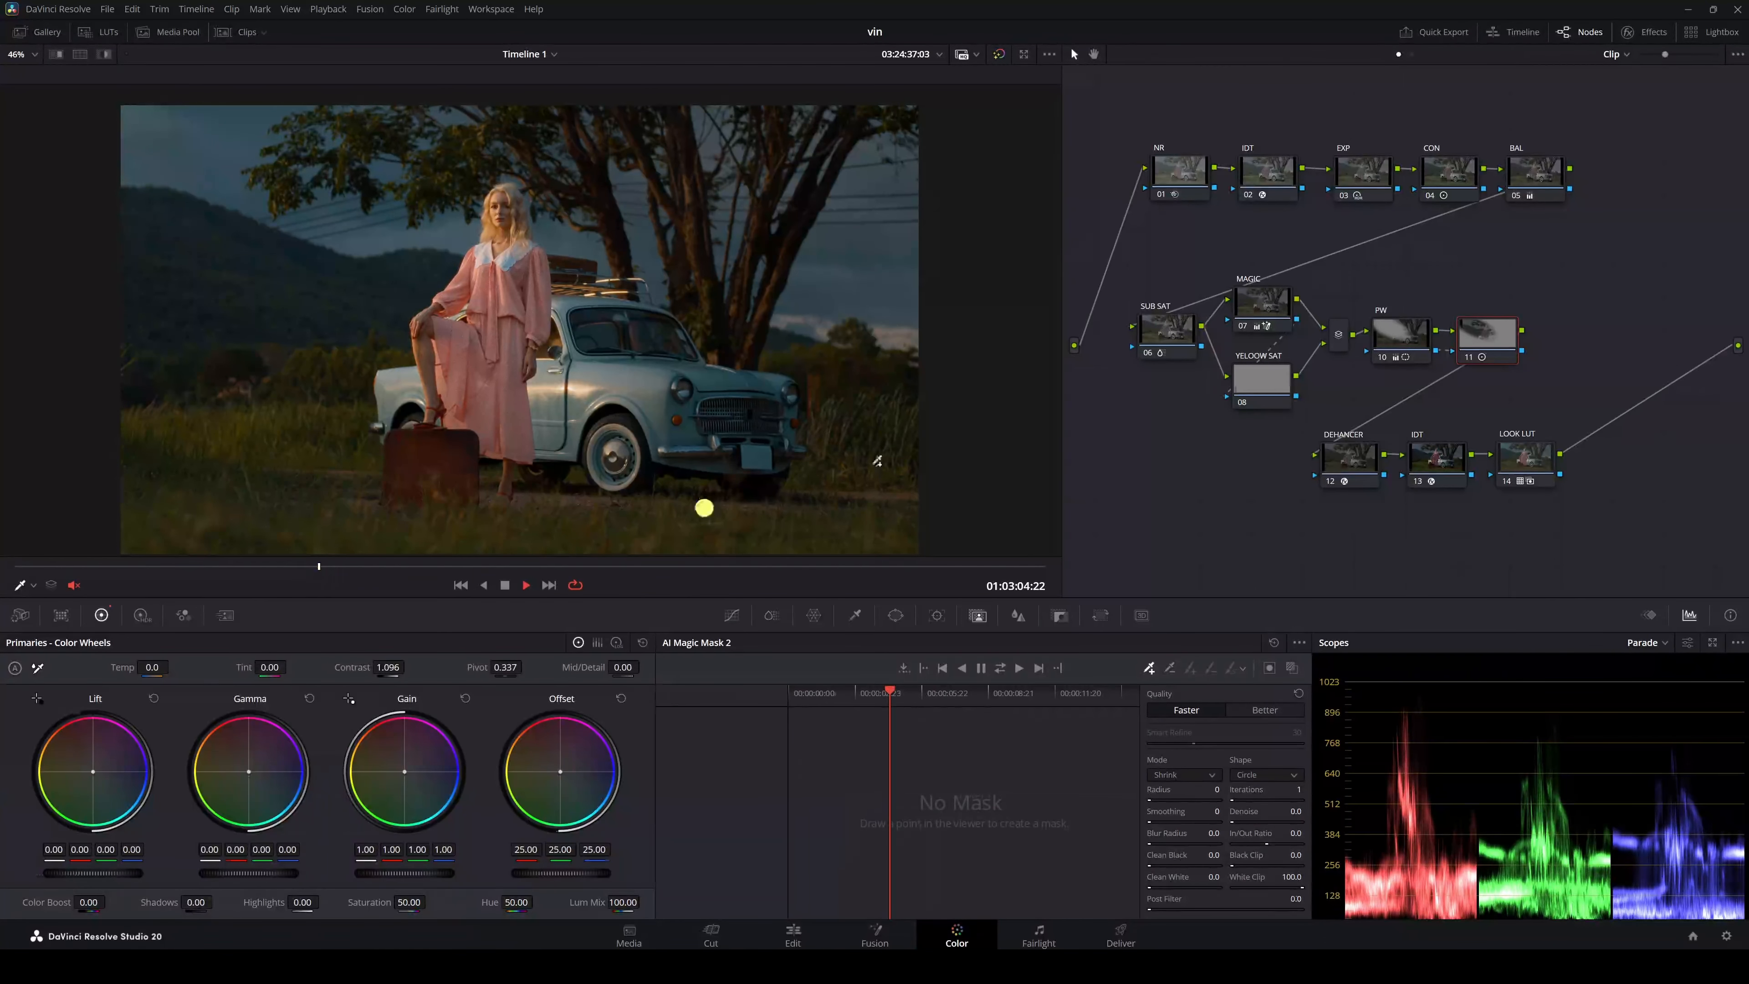
left_click_drag(1375, 269, 1557, 405)
key("ctrl+d")
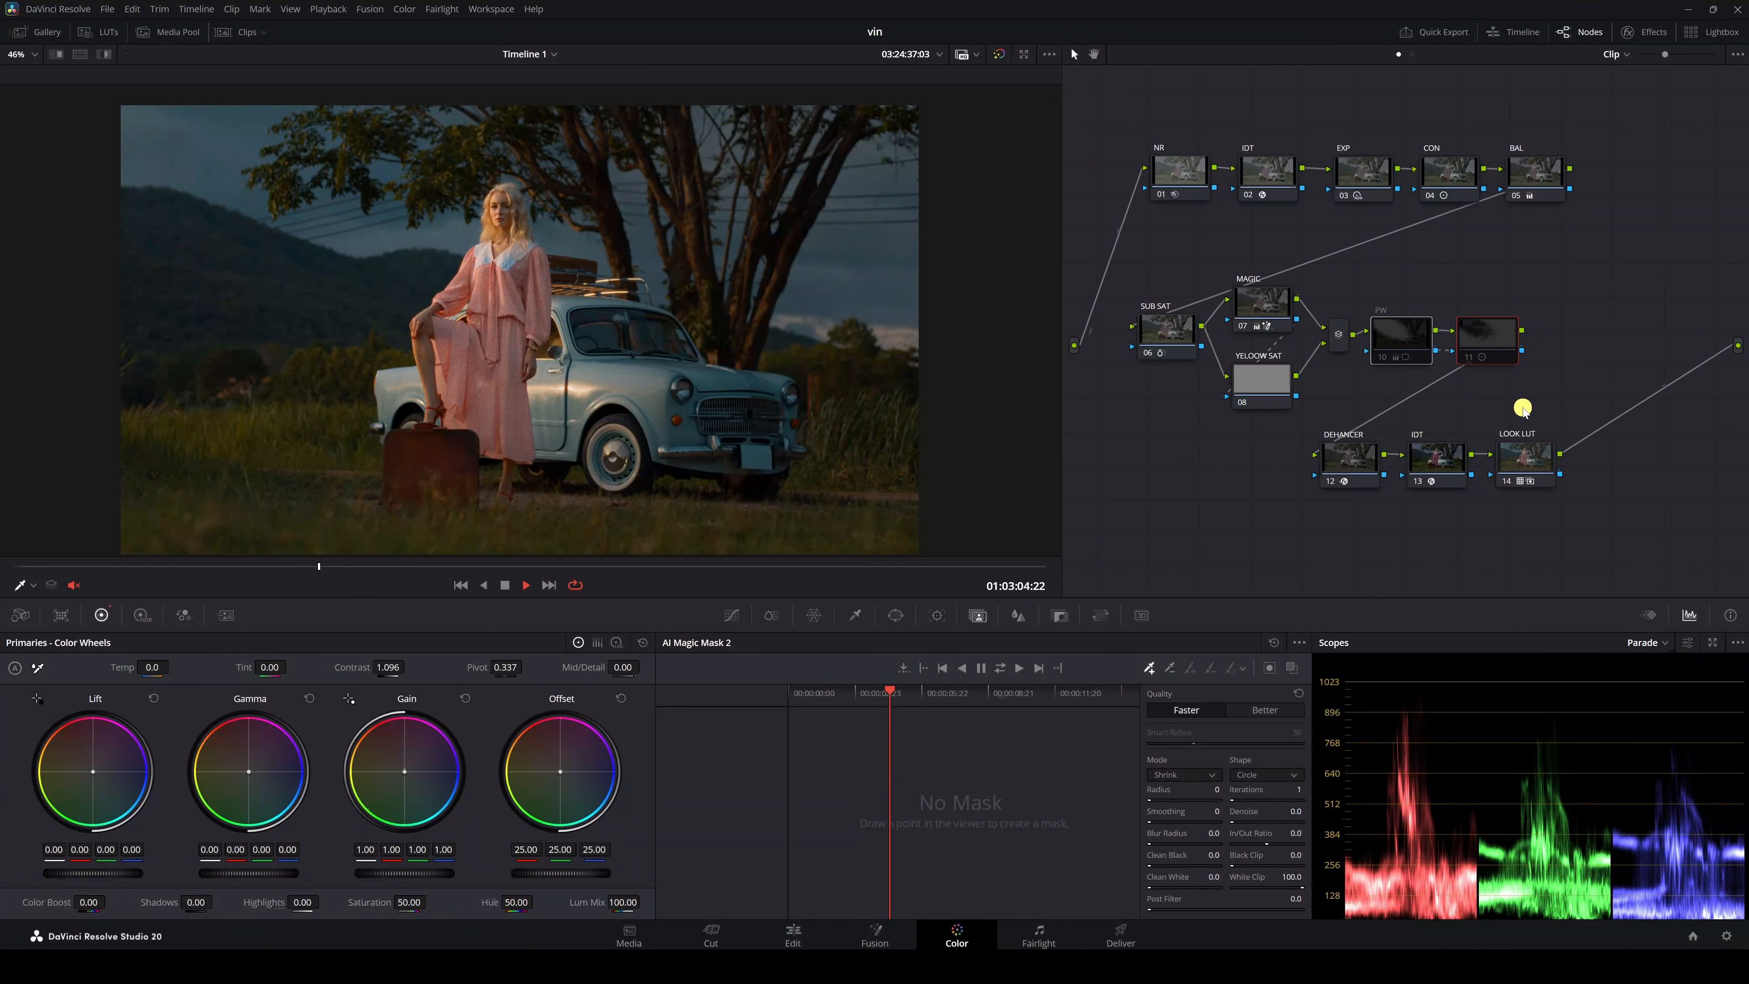
key("ctrl+d")
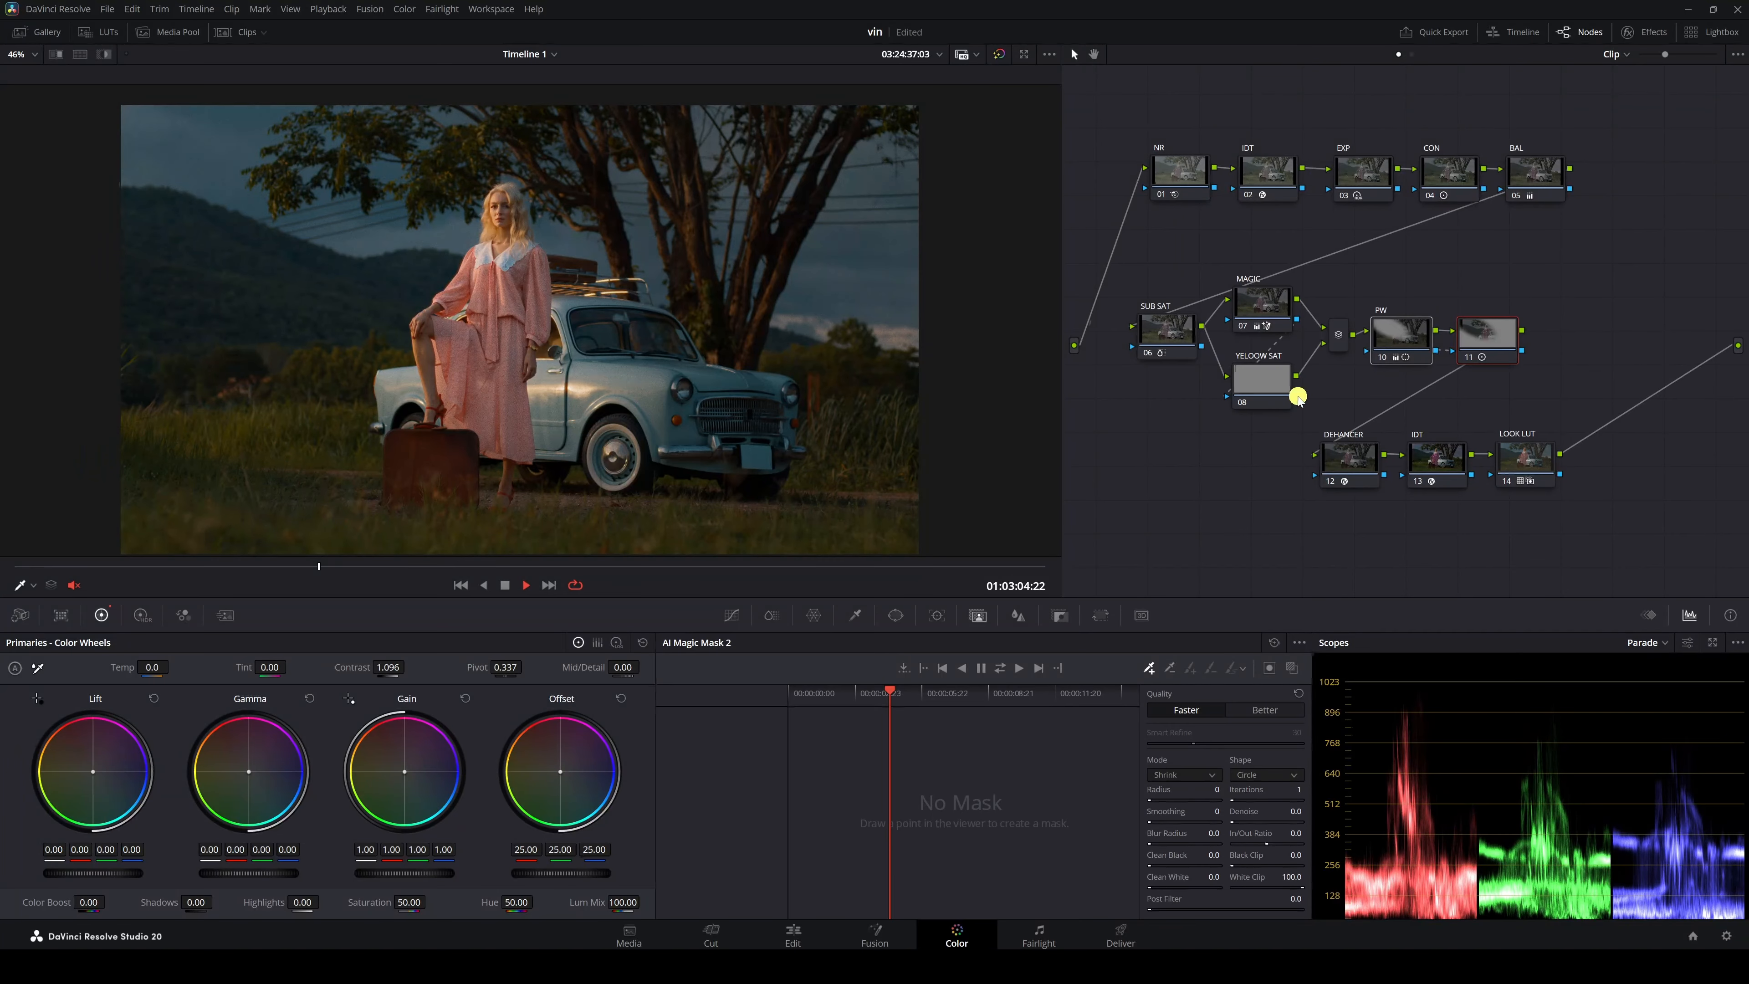
left_click(1284, 384)
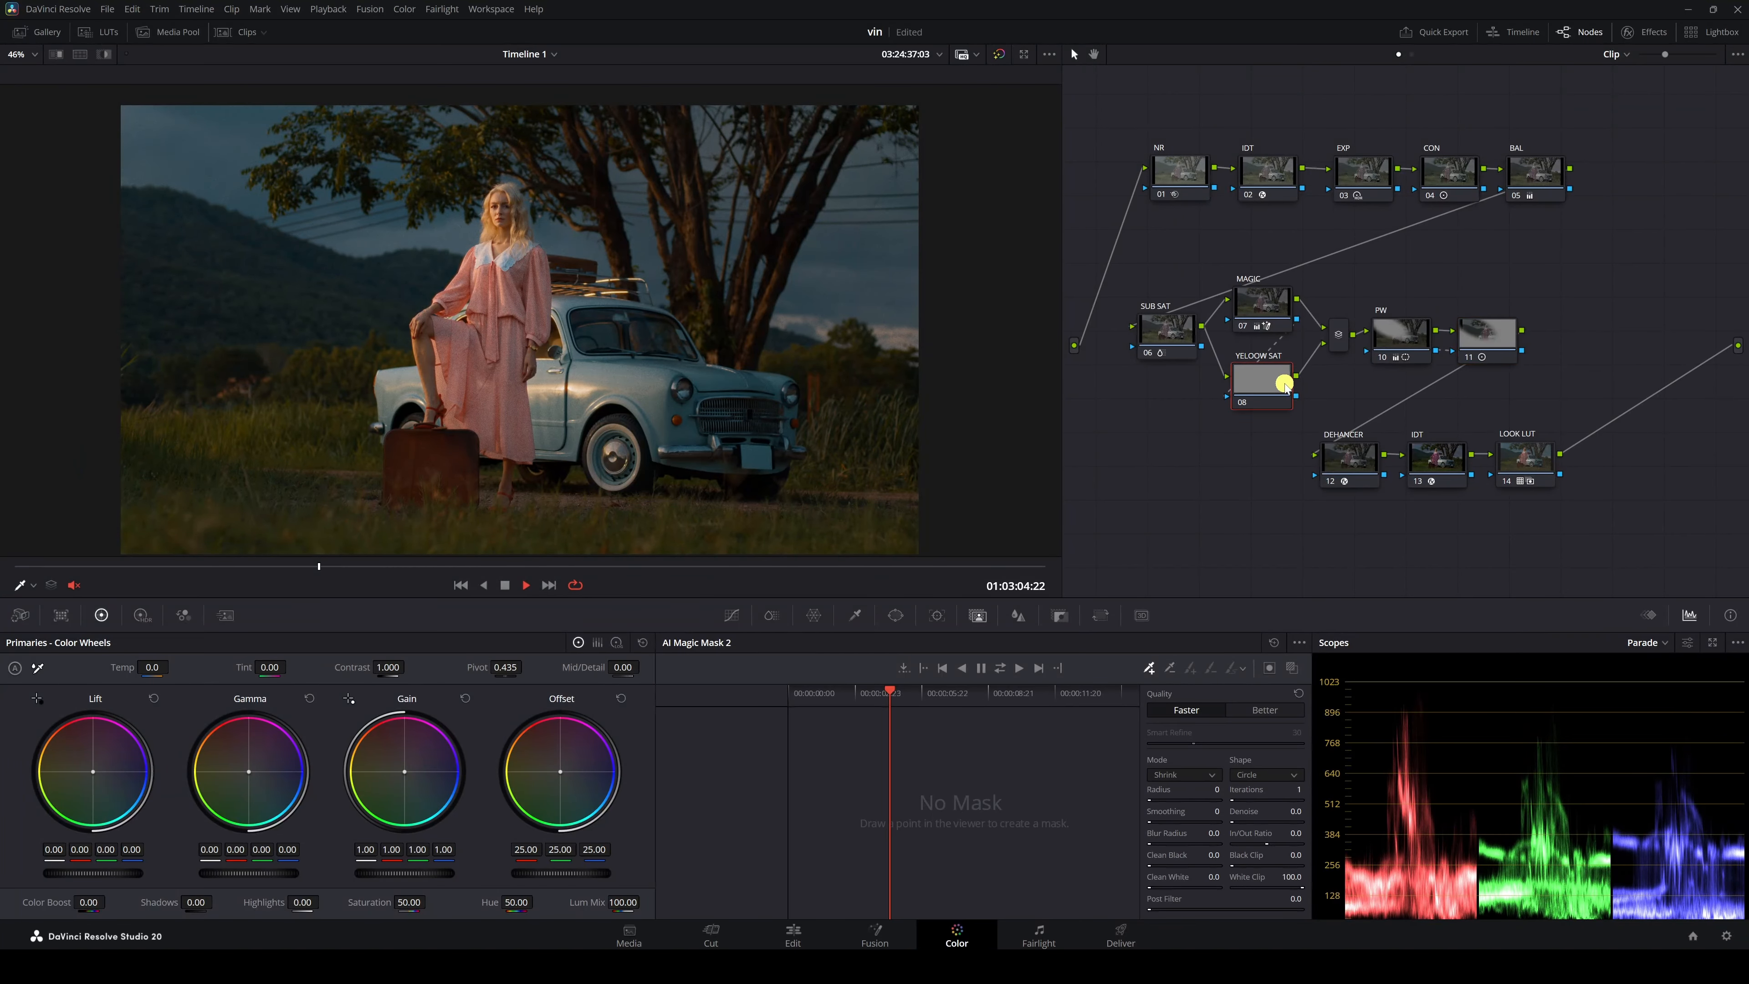